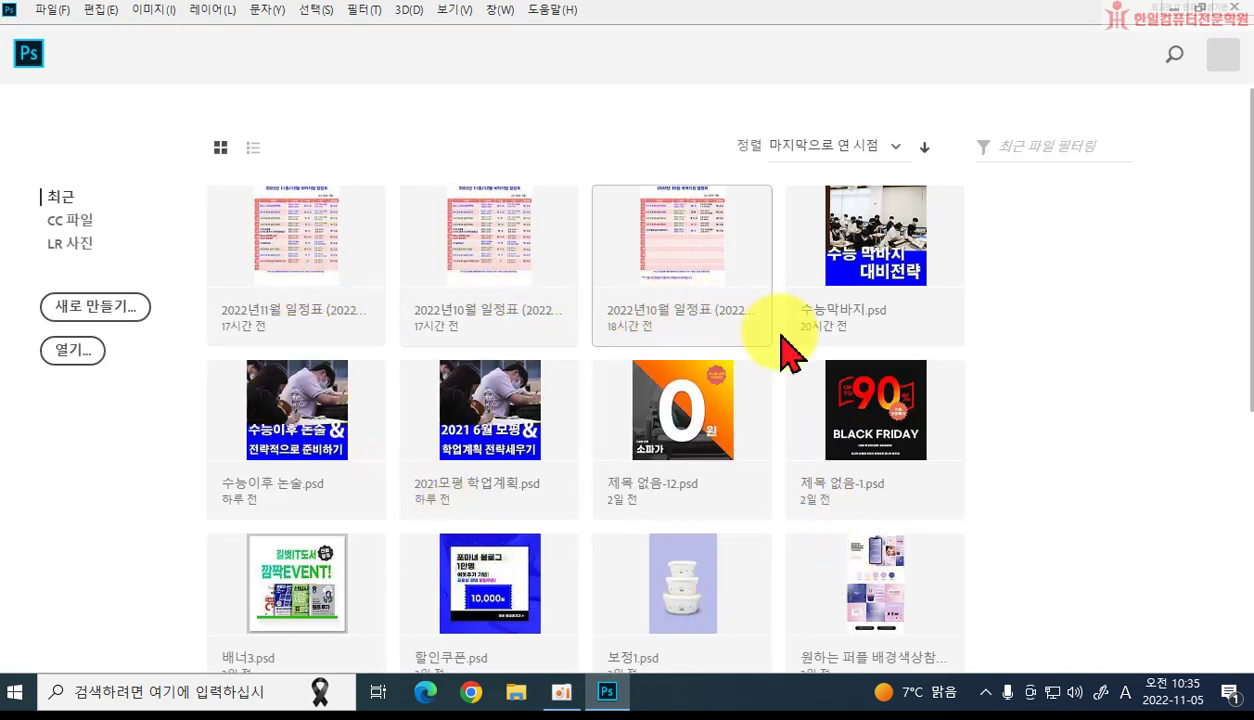
Step: Start a new document and set both its width and height to 1000 pixels
scroll(663, 420, down, 5)
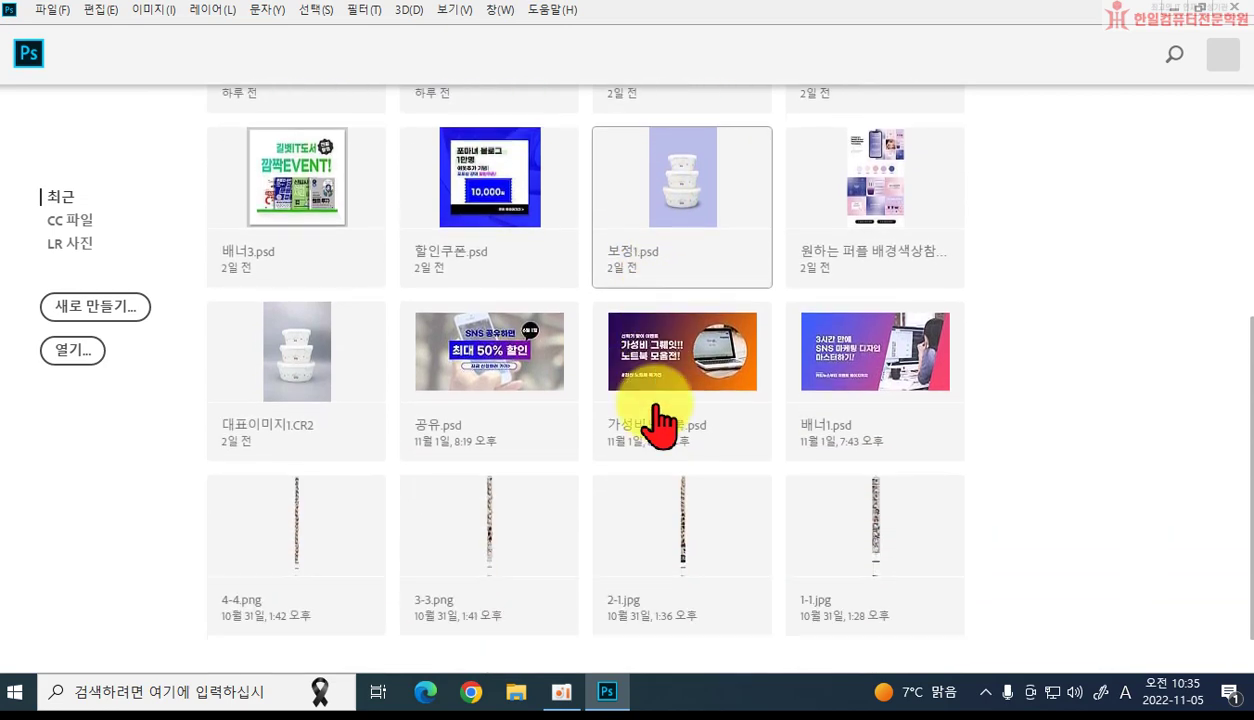
scroll(596, 430, up, 5)
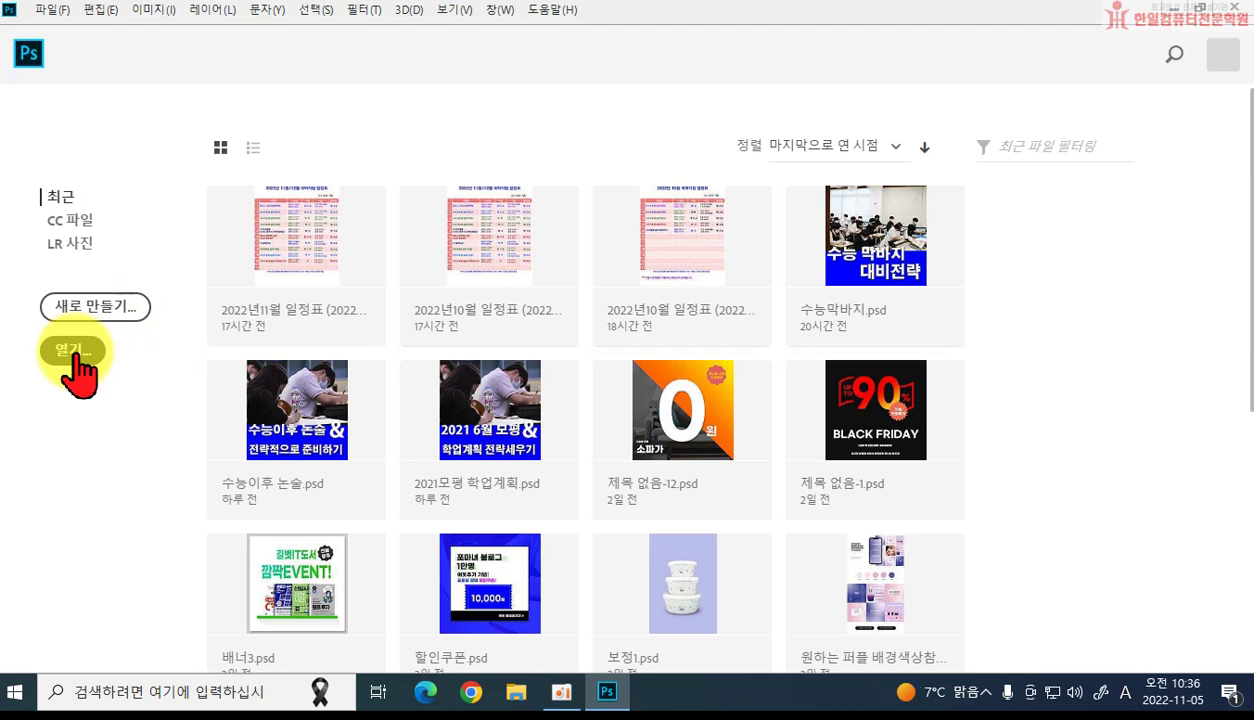
click(97, 310)
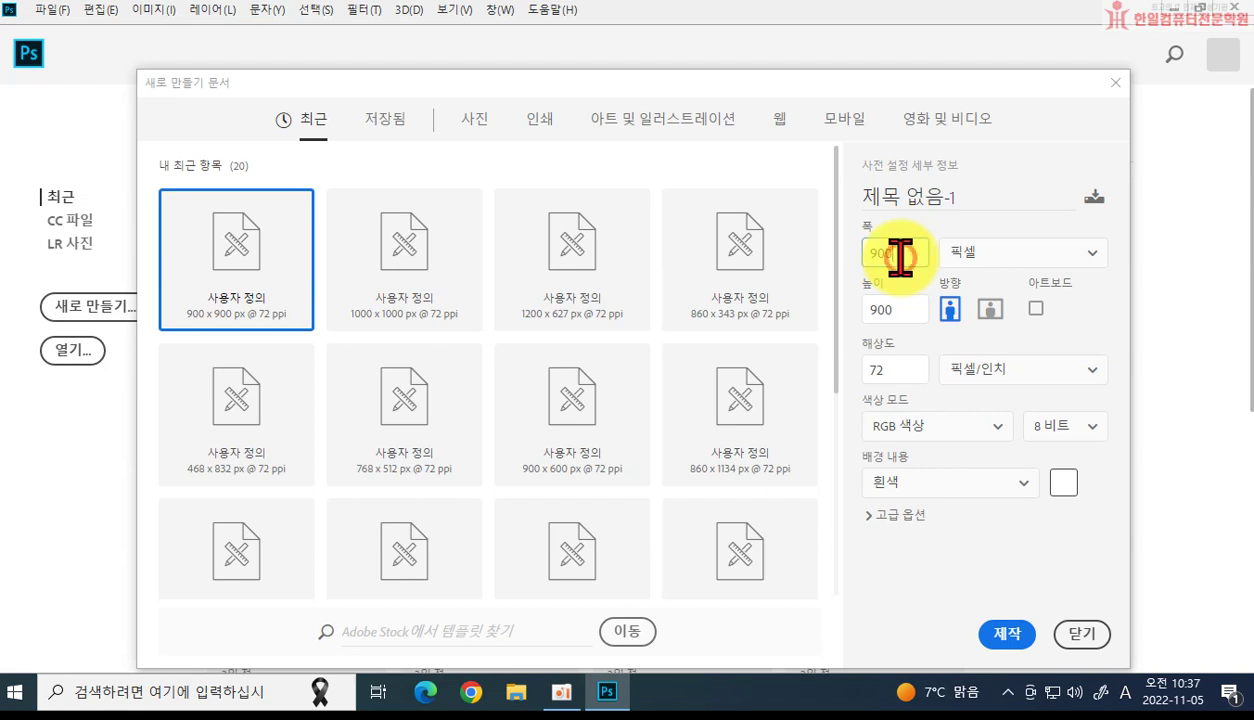
drag(900, 254, 868, 253)
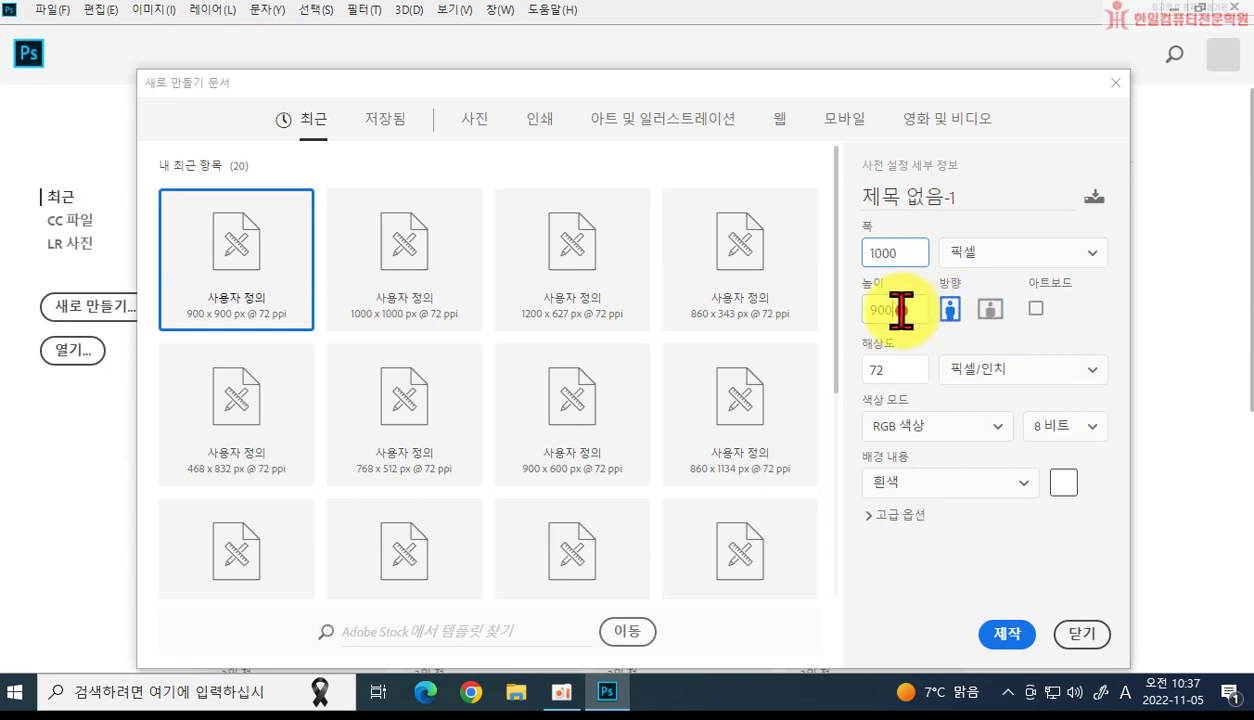
drag(901, 310, 868, 310)
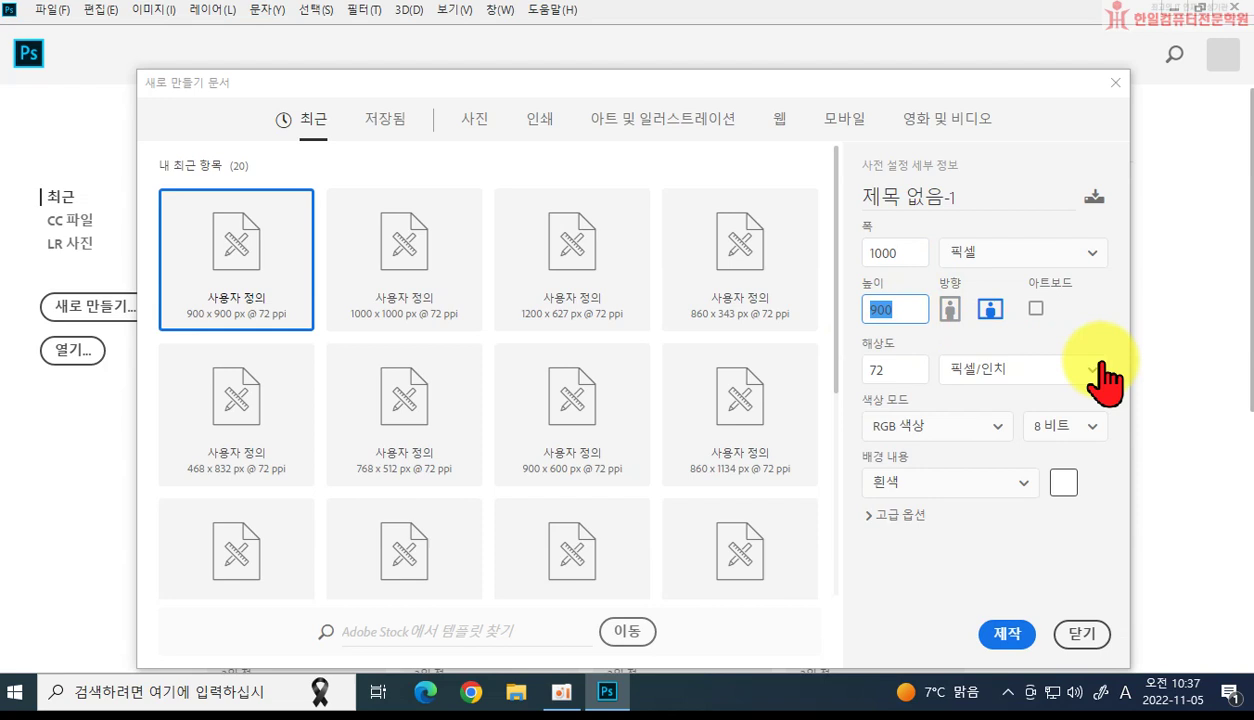
text(1000)
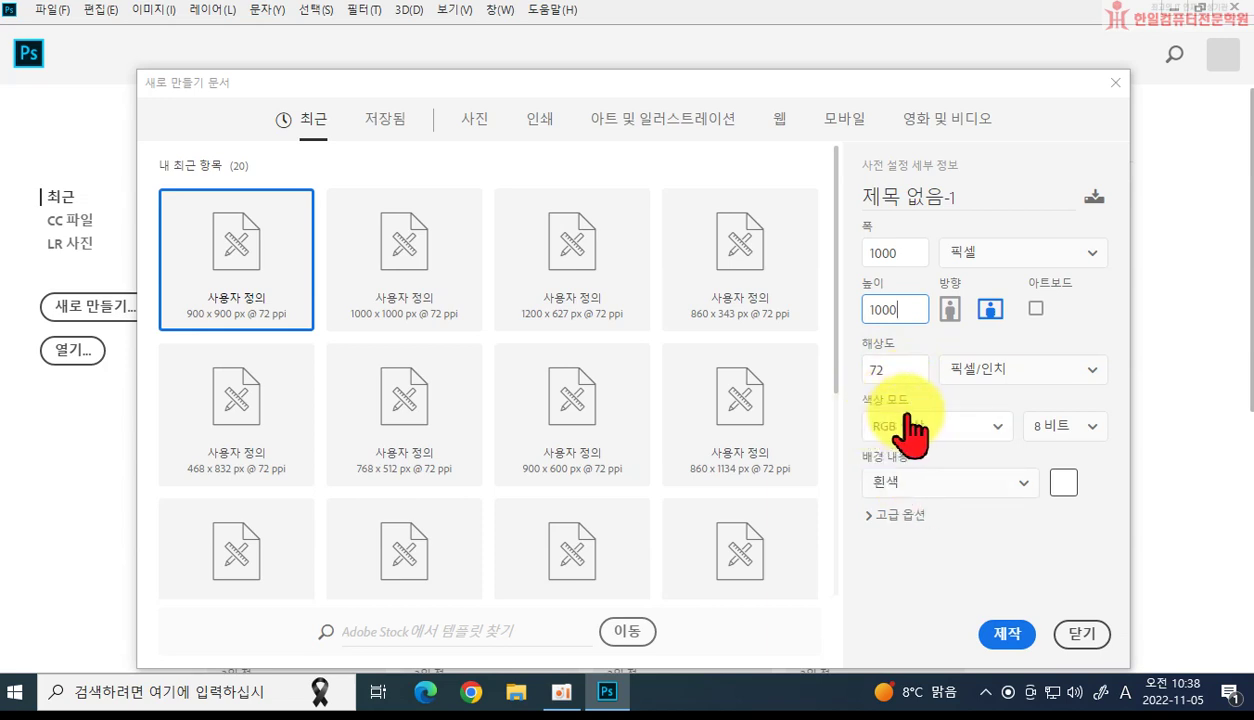
Step: Create the document with RGB color mode and a white background, and collapse the Character panel
click(885, 438)
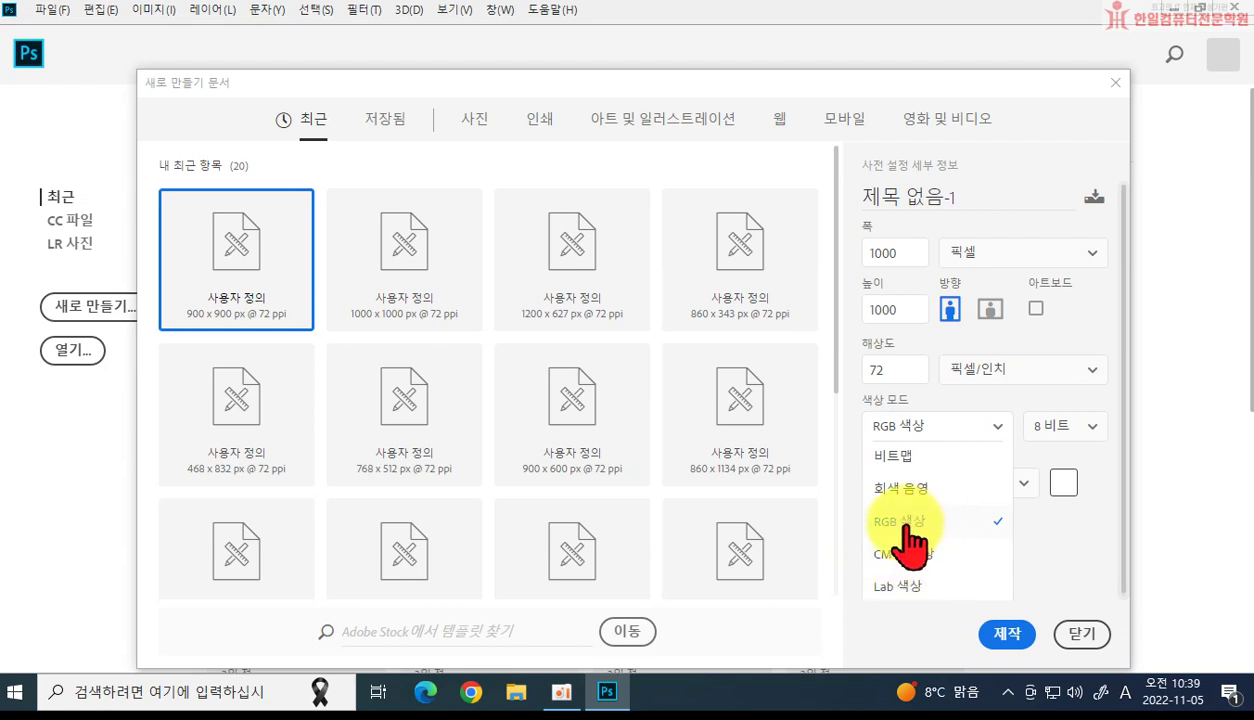
click(905, 522)
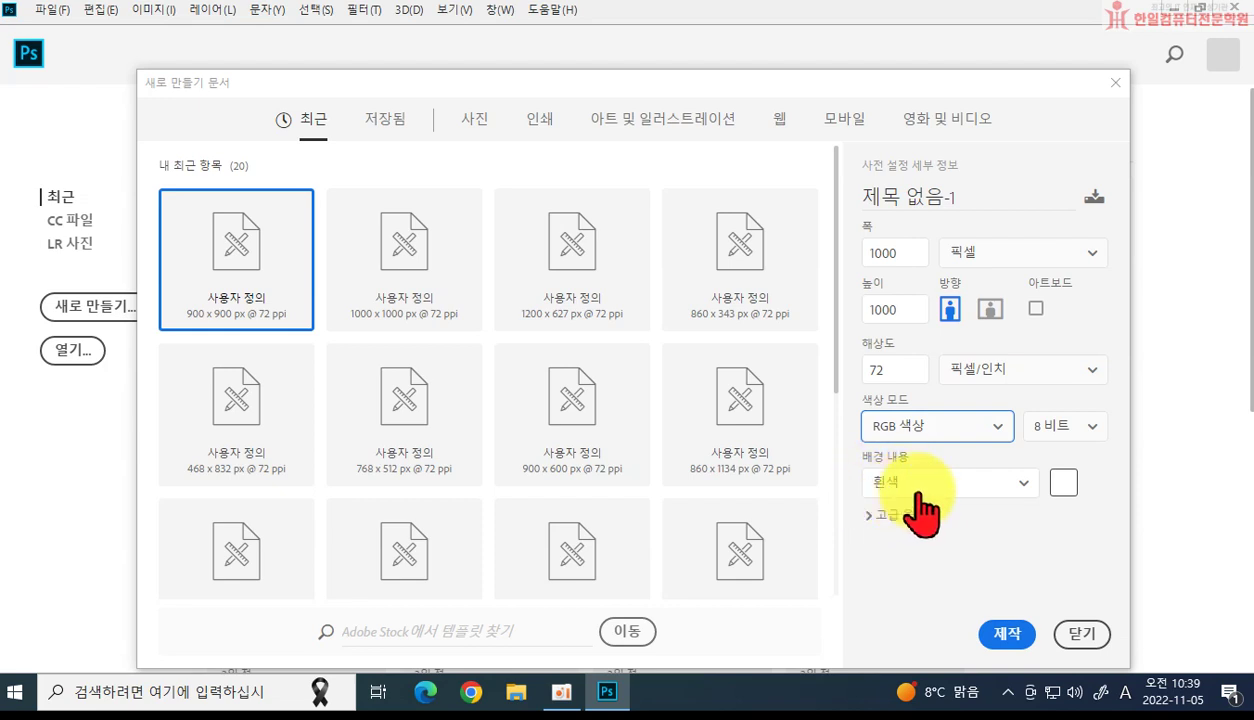
click(905, 484)
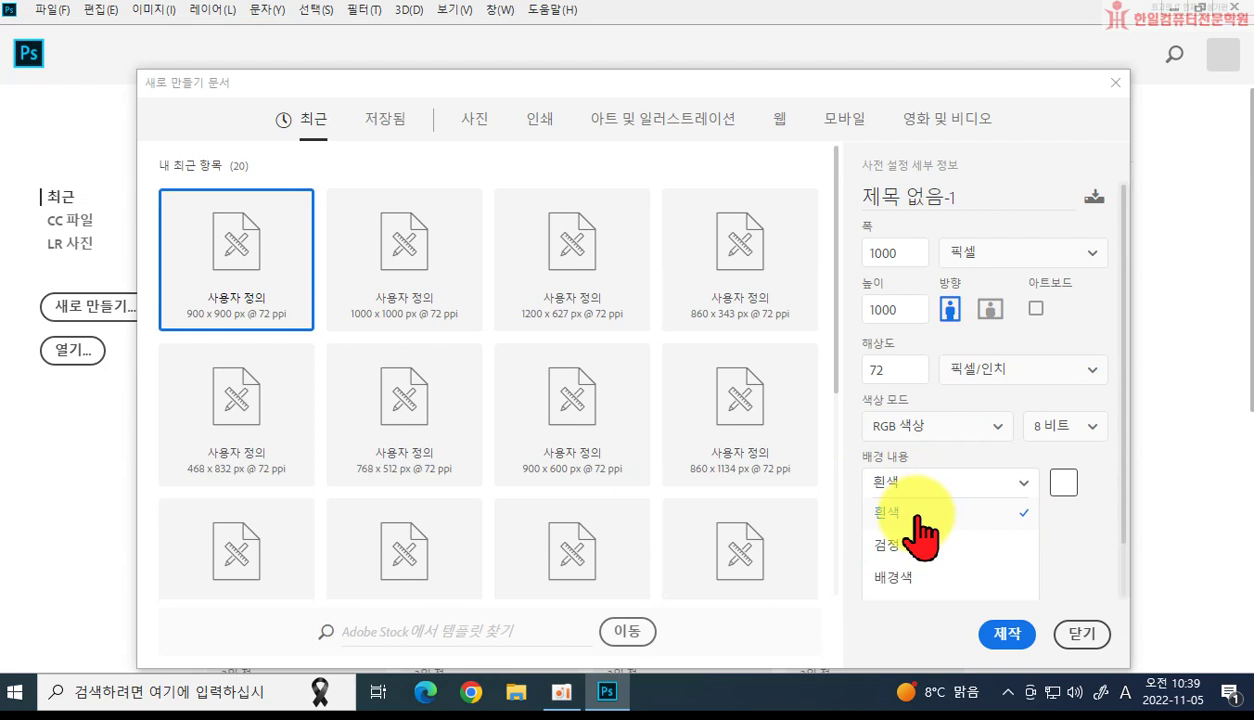
click(918, 512)
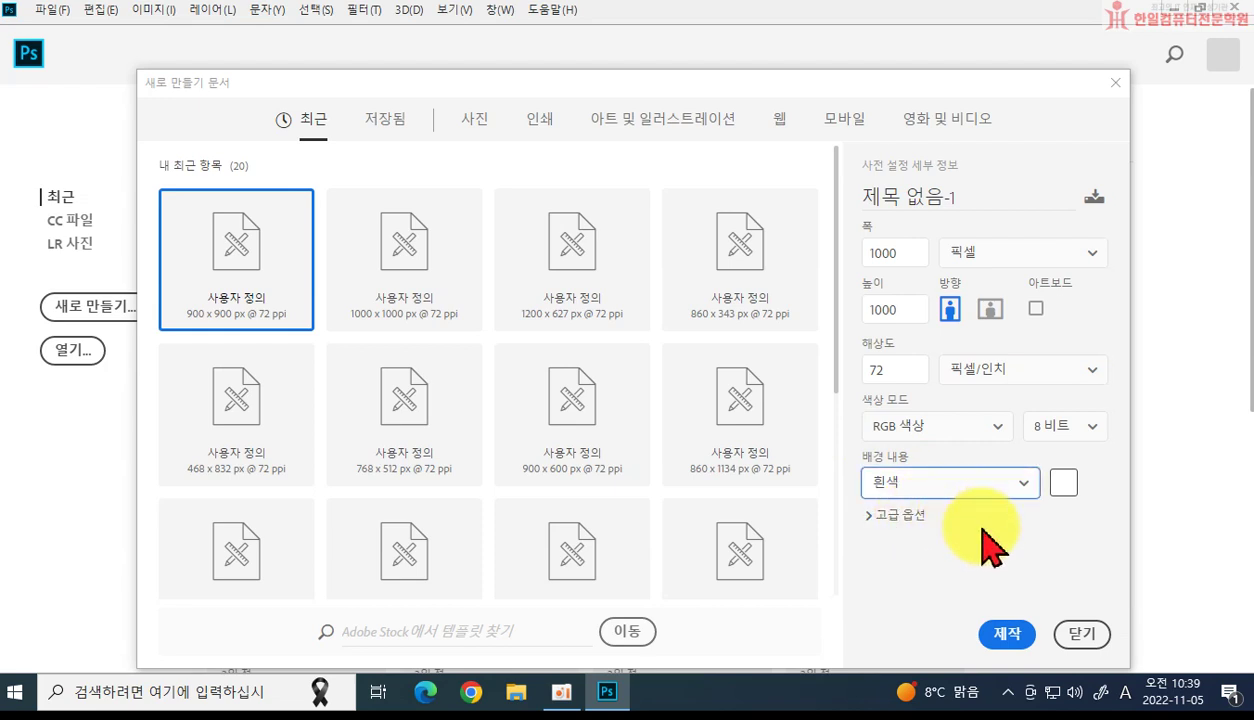
click(1008, 636)
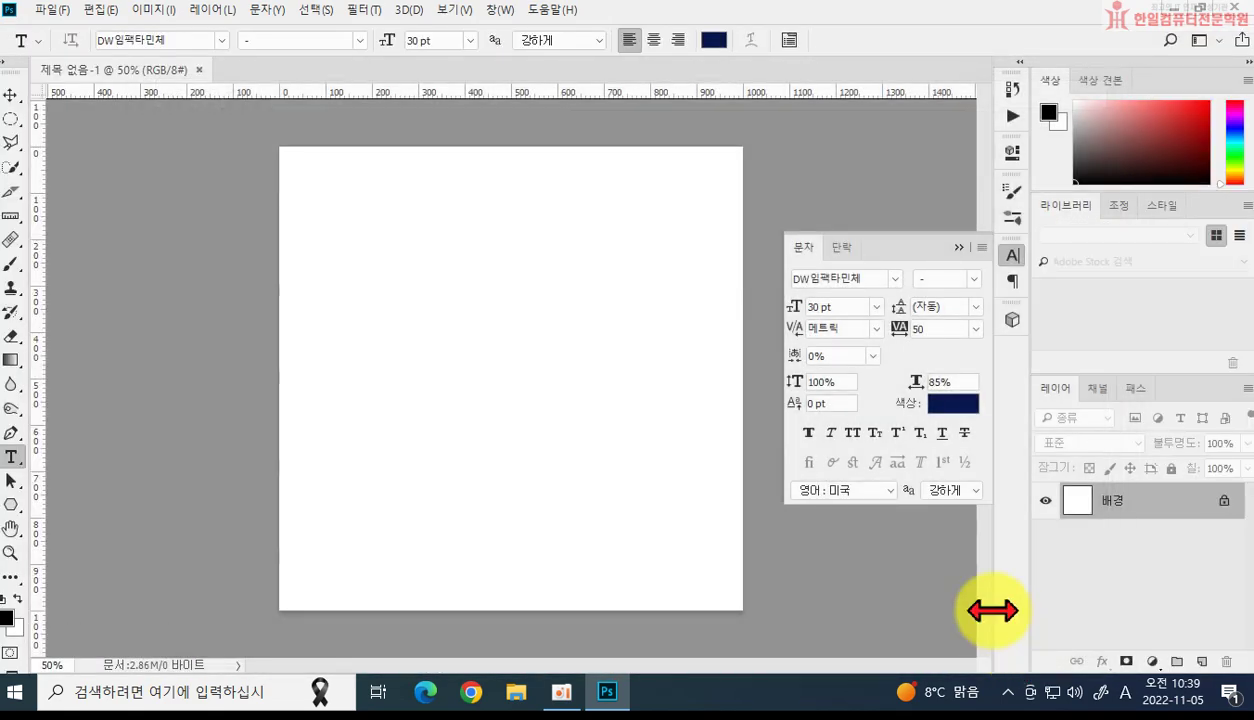
click(958, 247)
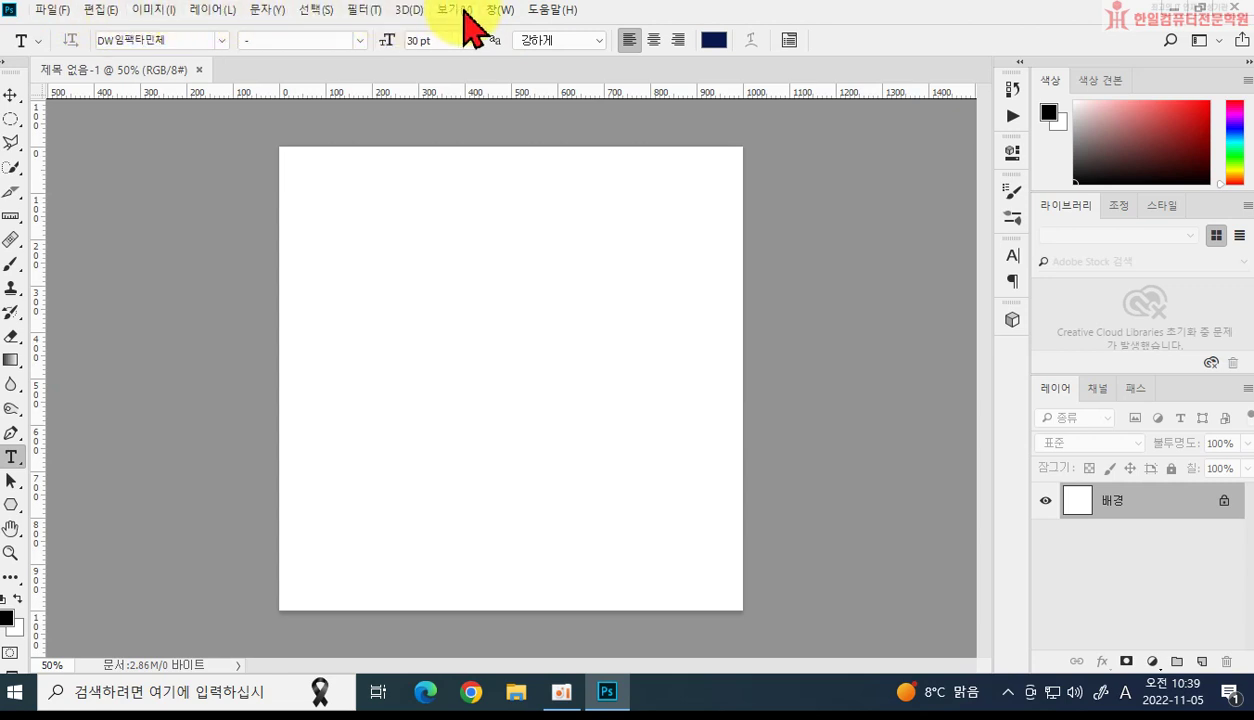
click(55, 12)
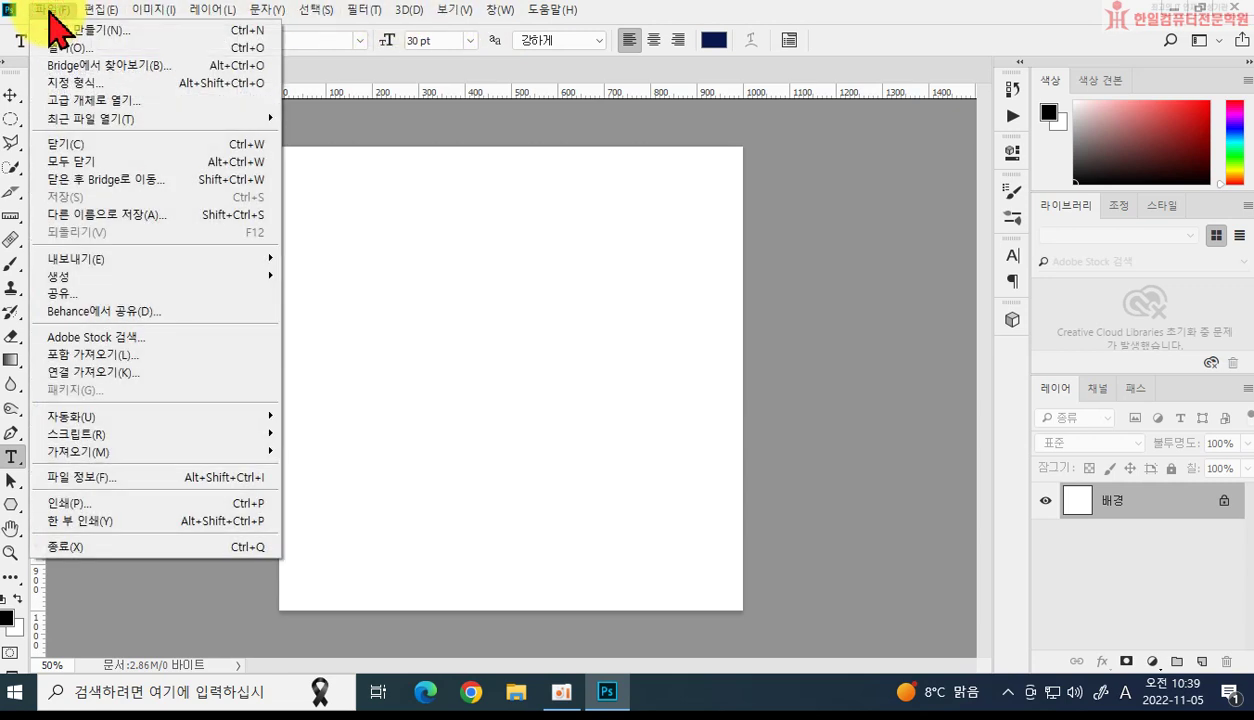
mouse_move(101, 12)
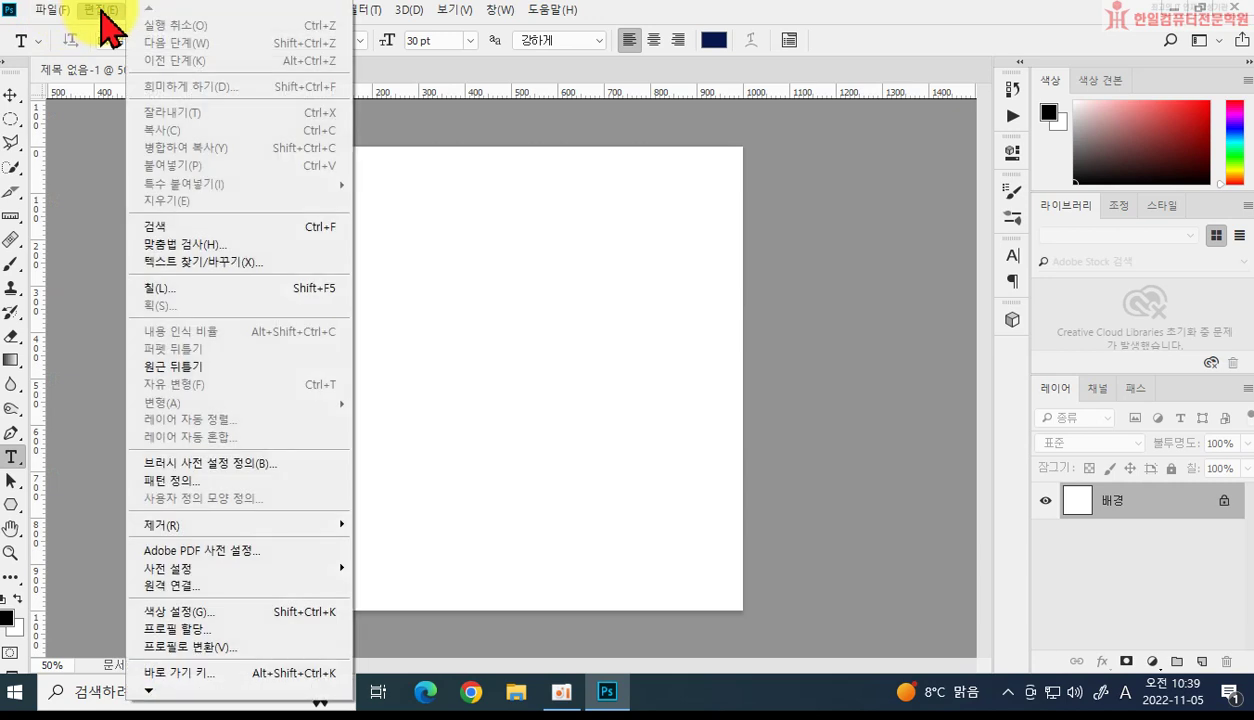
click(490, 93)
click(155, 12)
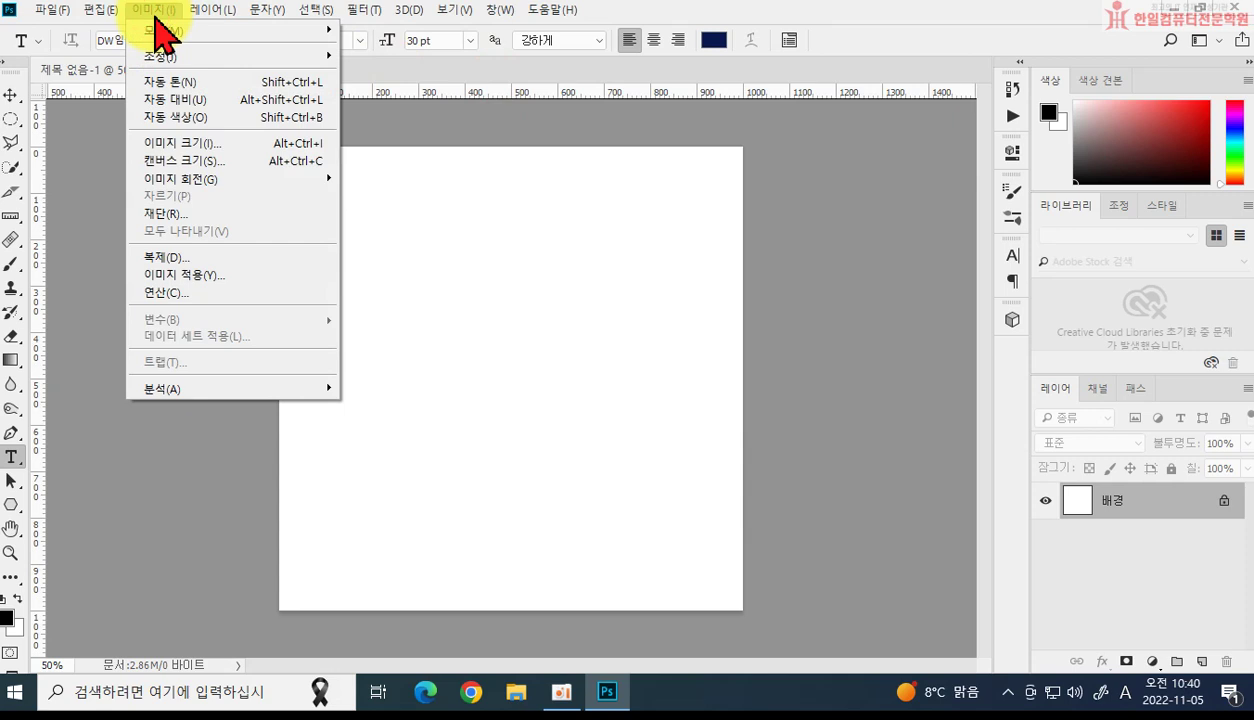
mouse_move(203, 16)
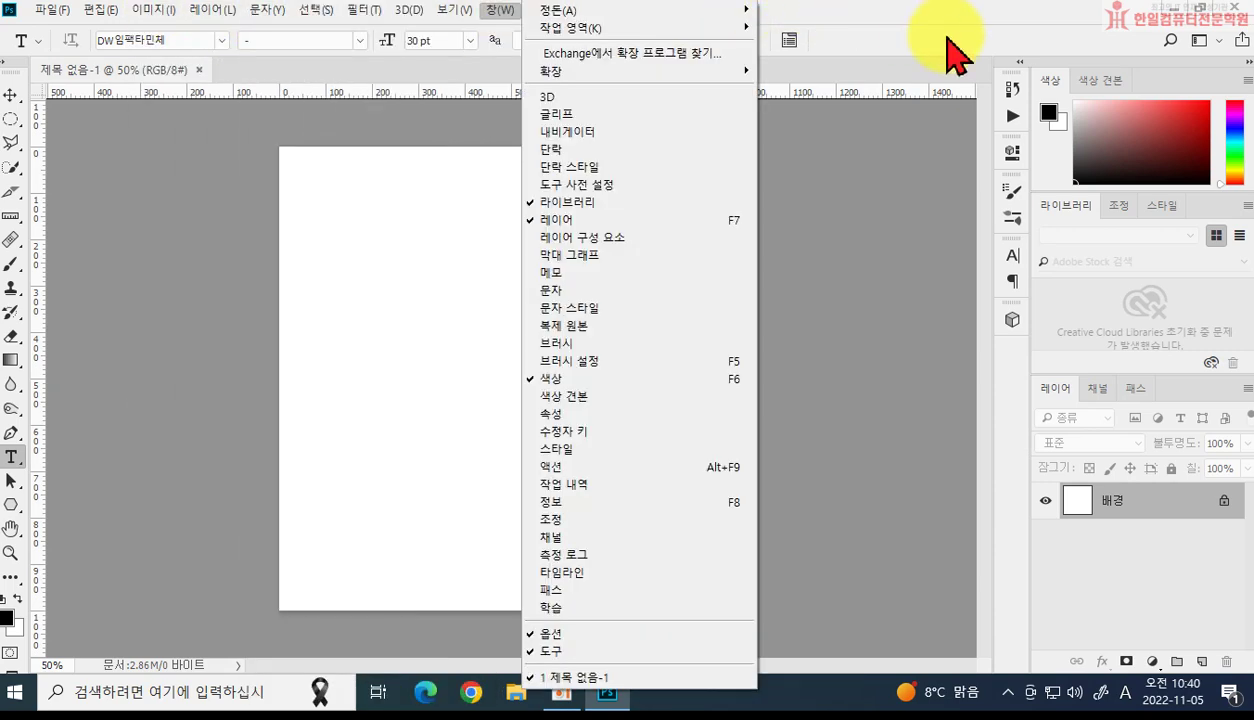
click(946, 32)
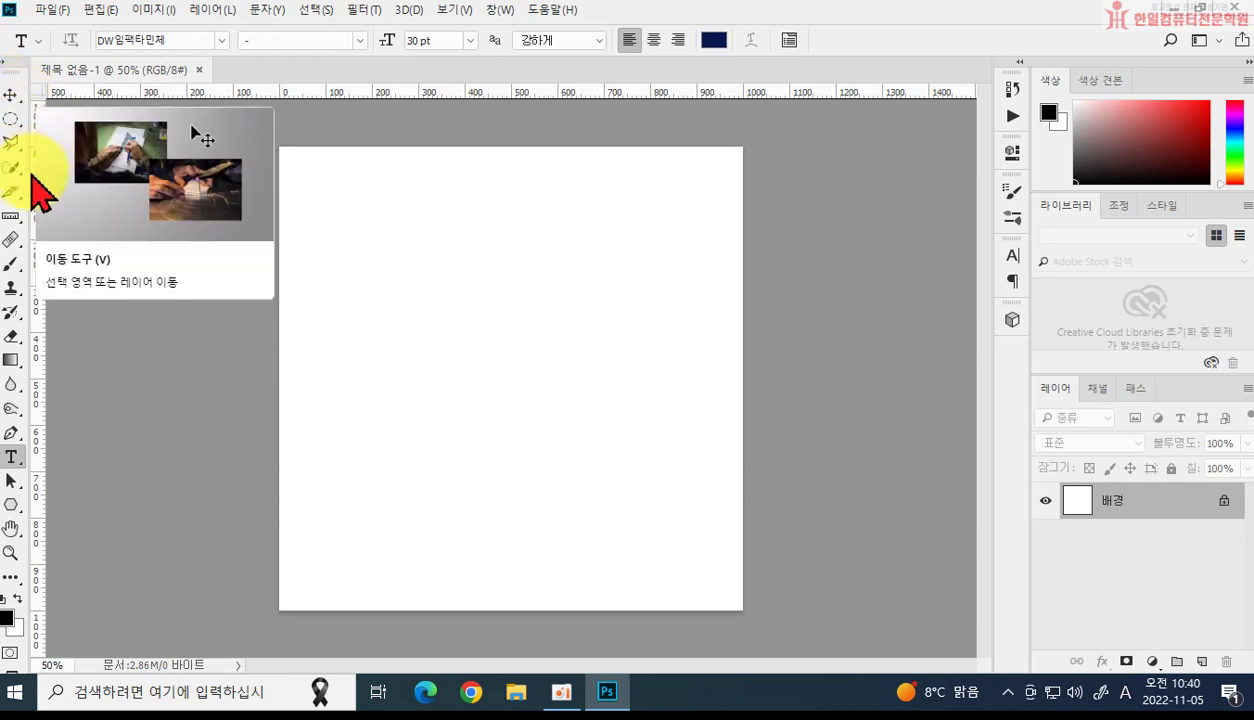
Step: Examine the options of the tools one by one, from the Move tool through the selection, Slice and healing tools to the Brush tool
click(10, 96)
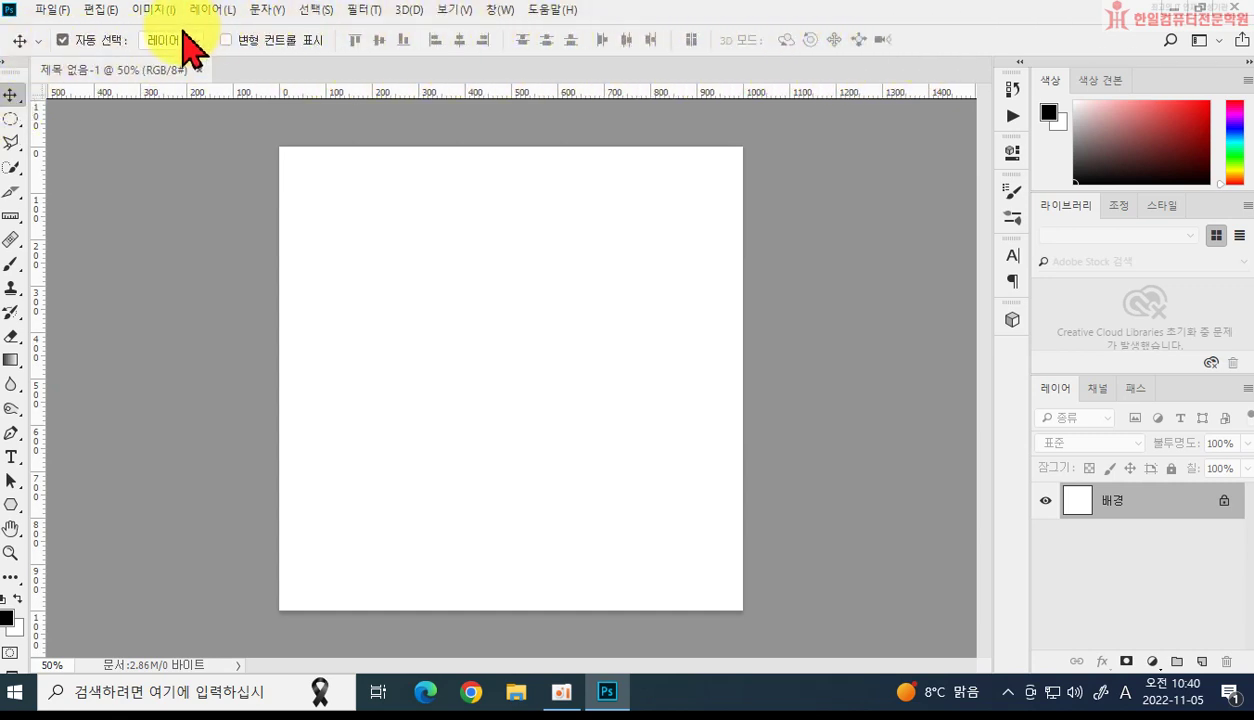
click(11, 119)
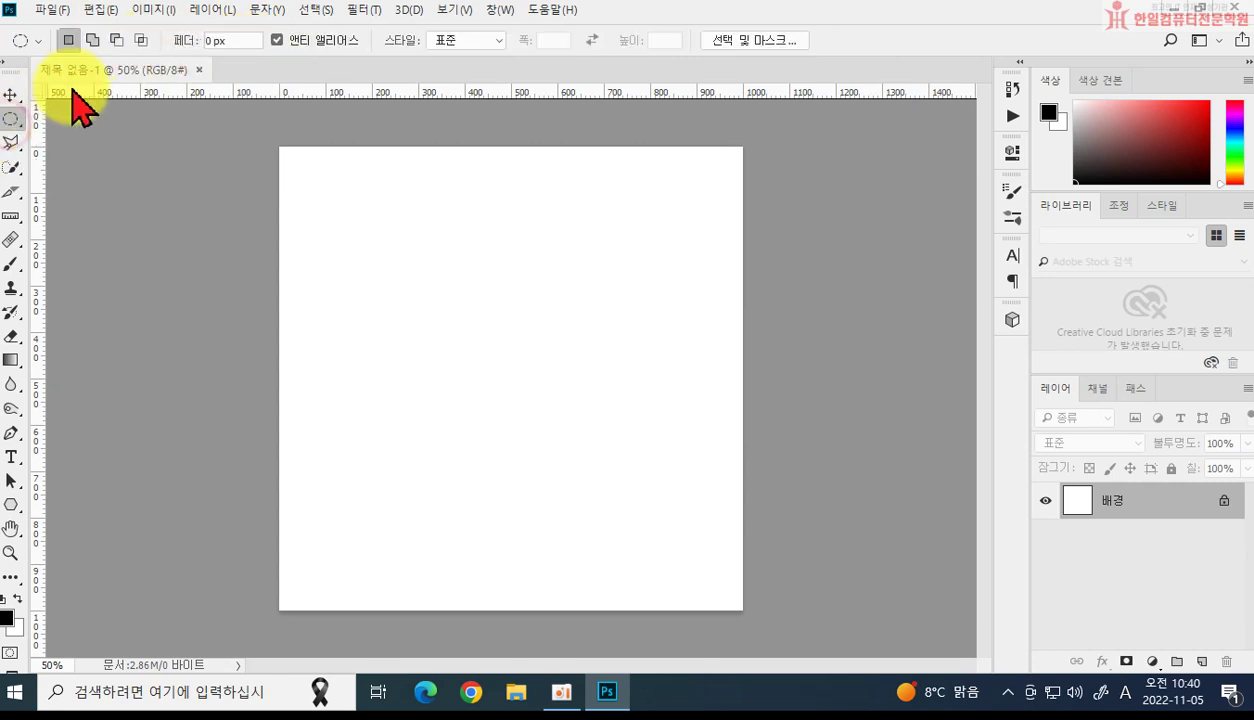
alt+click(10, 145)
click(8, 172)
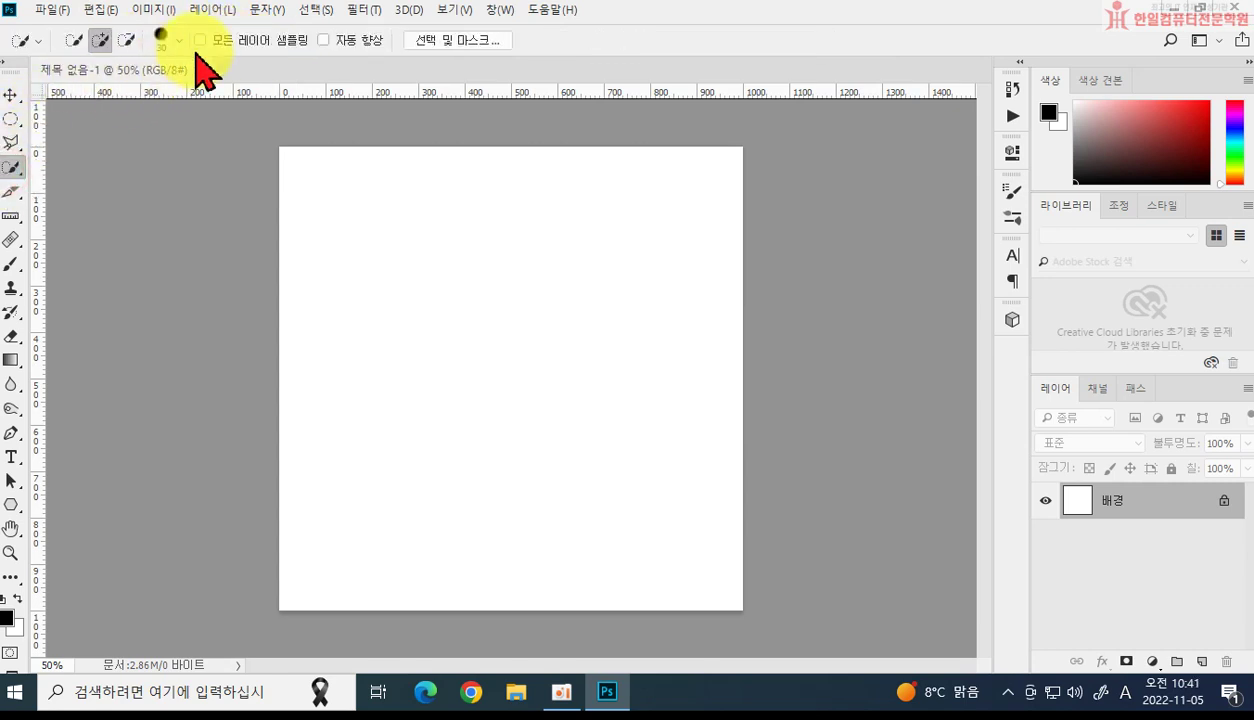
click(11, 192)
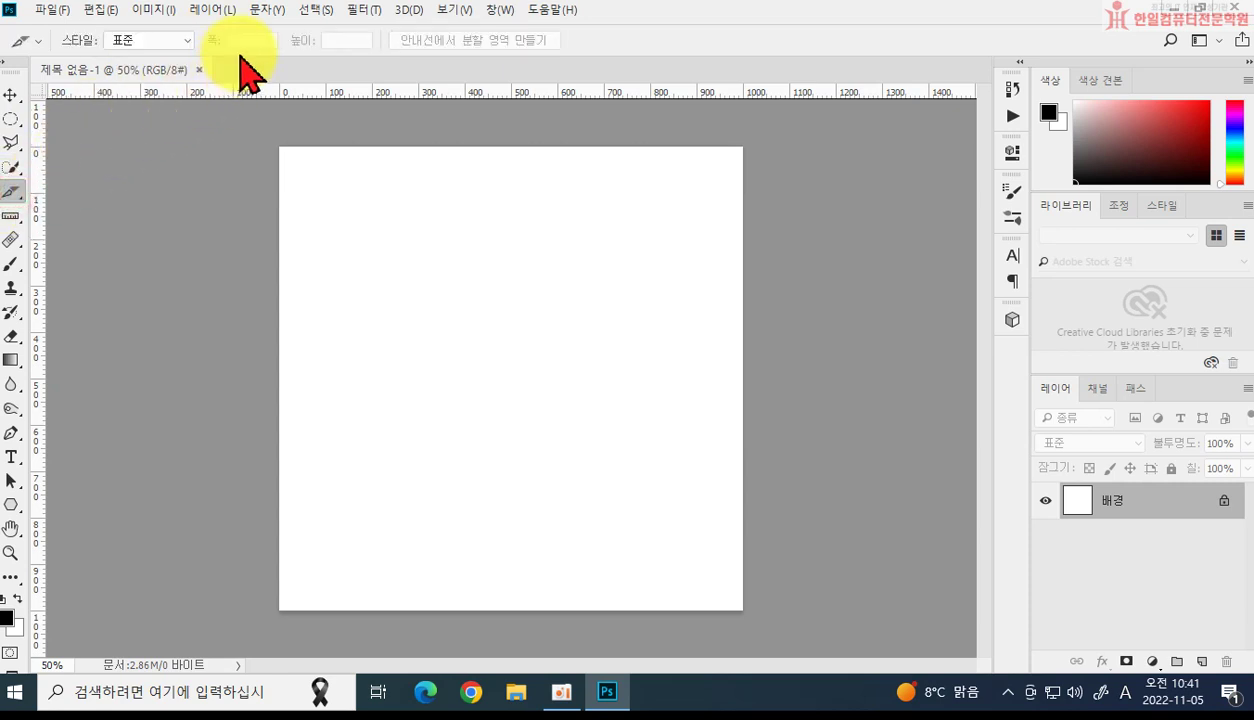
click(12, 216)
click(12, 241)
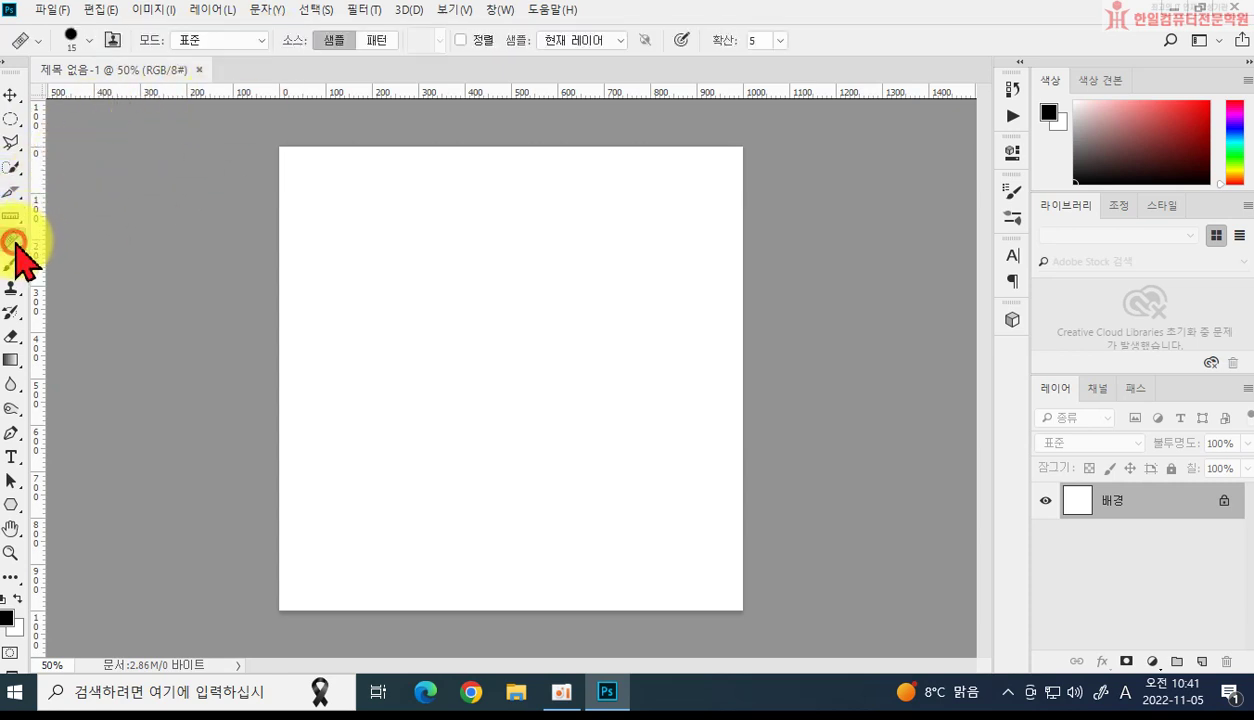
click(12, 265)
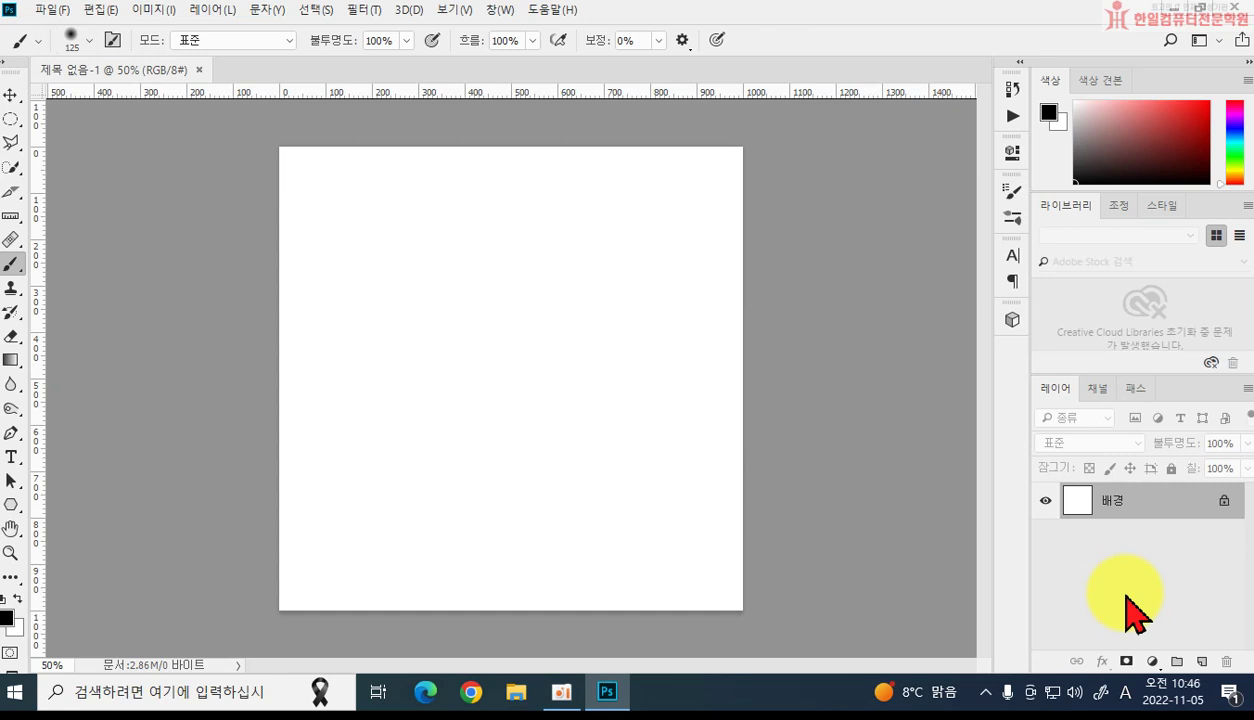
Step: Darken the interface color theme to the darkest shade and lighten it back to the lightest
key(shift+F1)
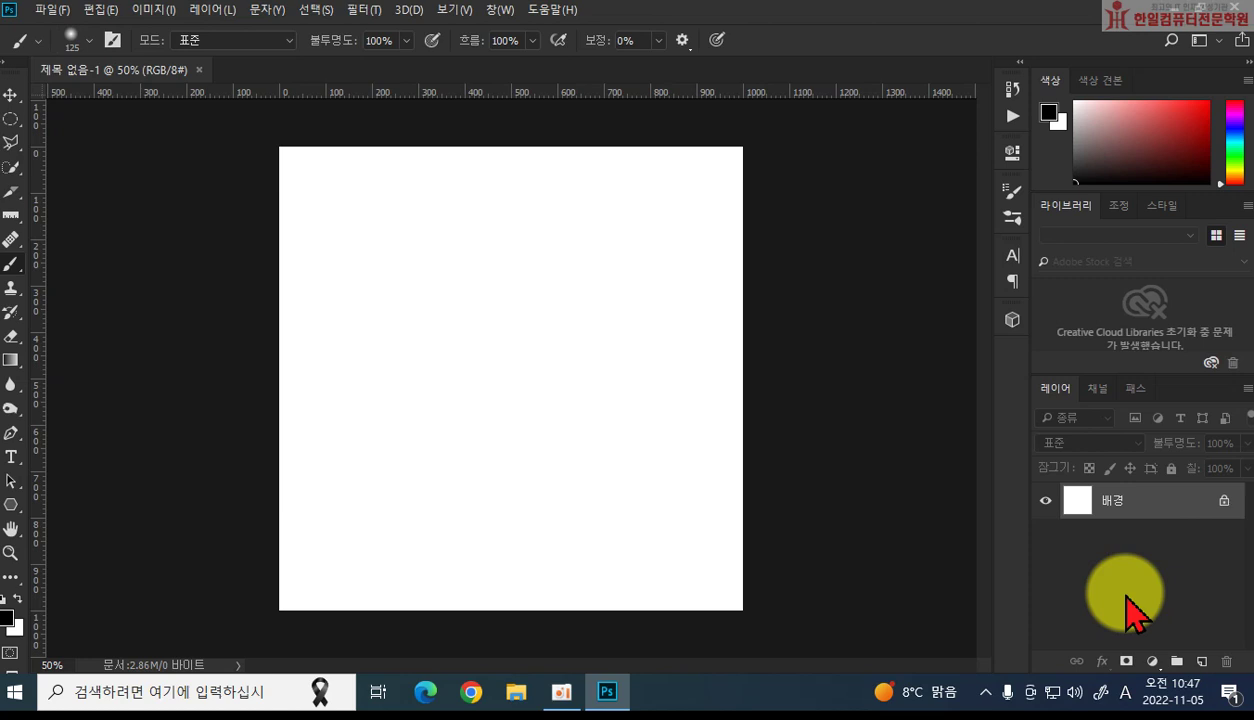
key(shift+F2)
key(shift+F2)
key(shift+F2)
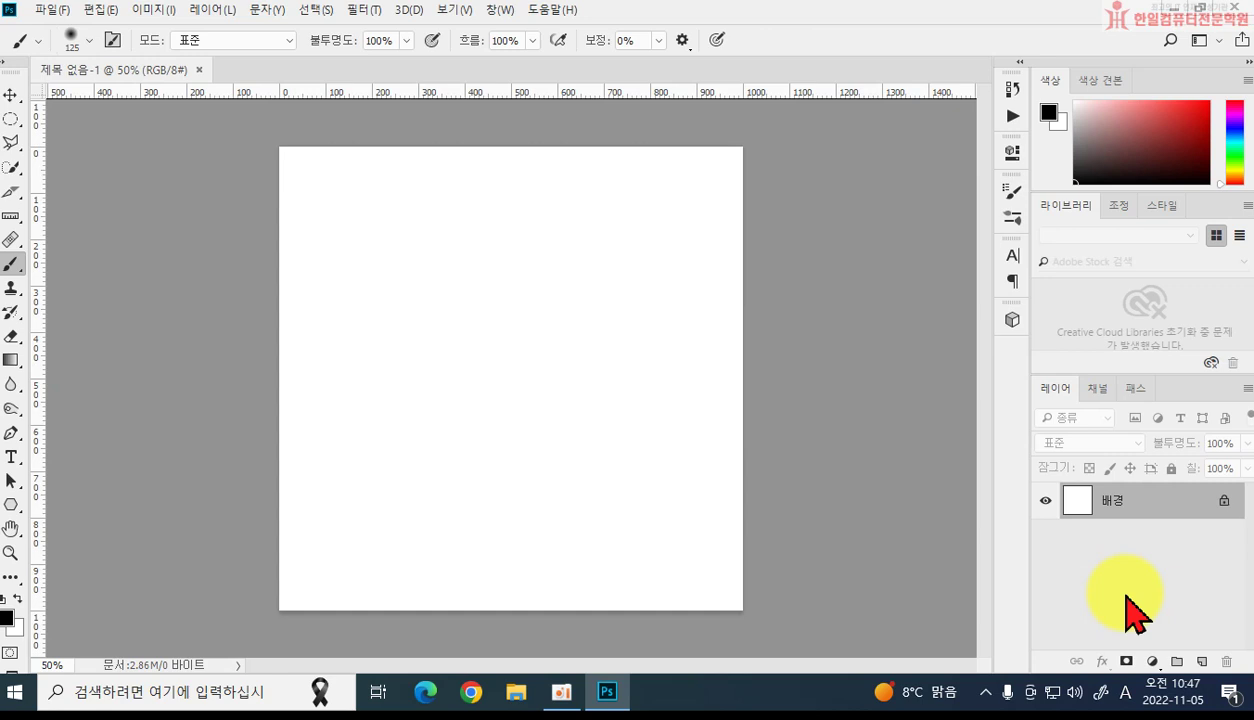
Step: Try the darkest color theme in the Interface preferences, and apply the lightest theme
click(101, 10)
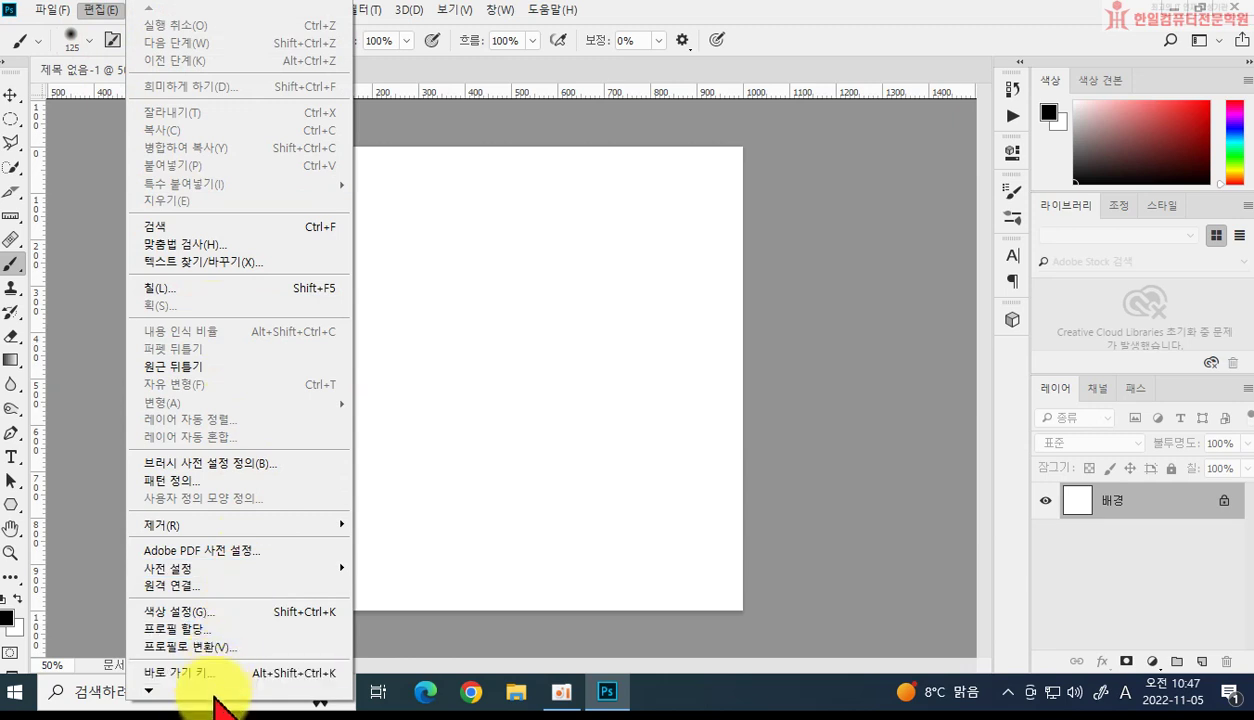
mouse_move(161, 694)
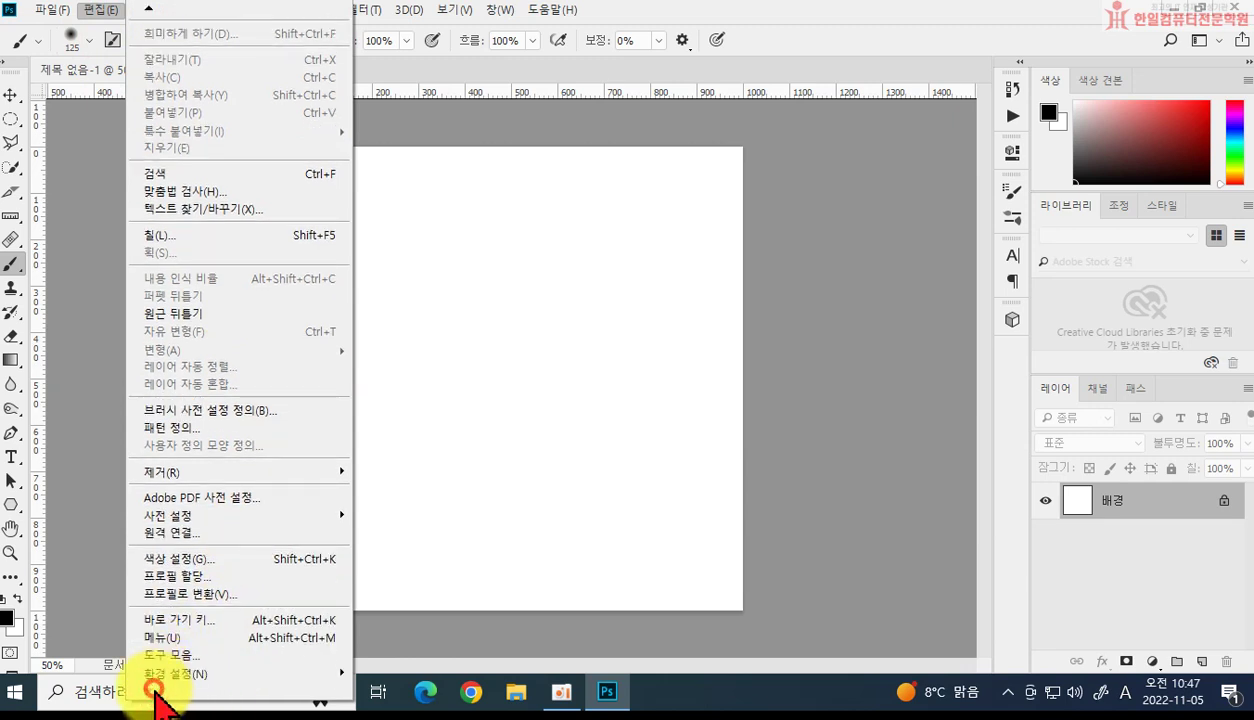
mouse_move(183, 673)
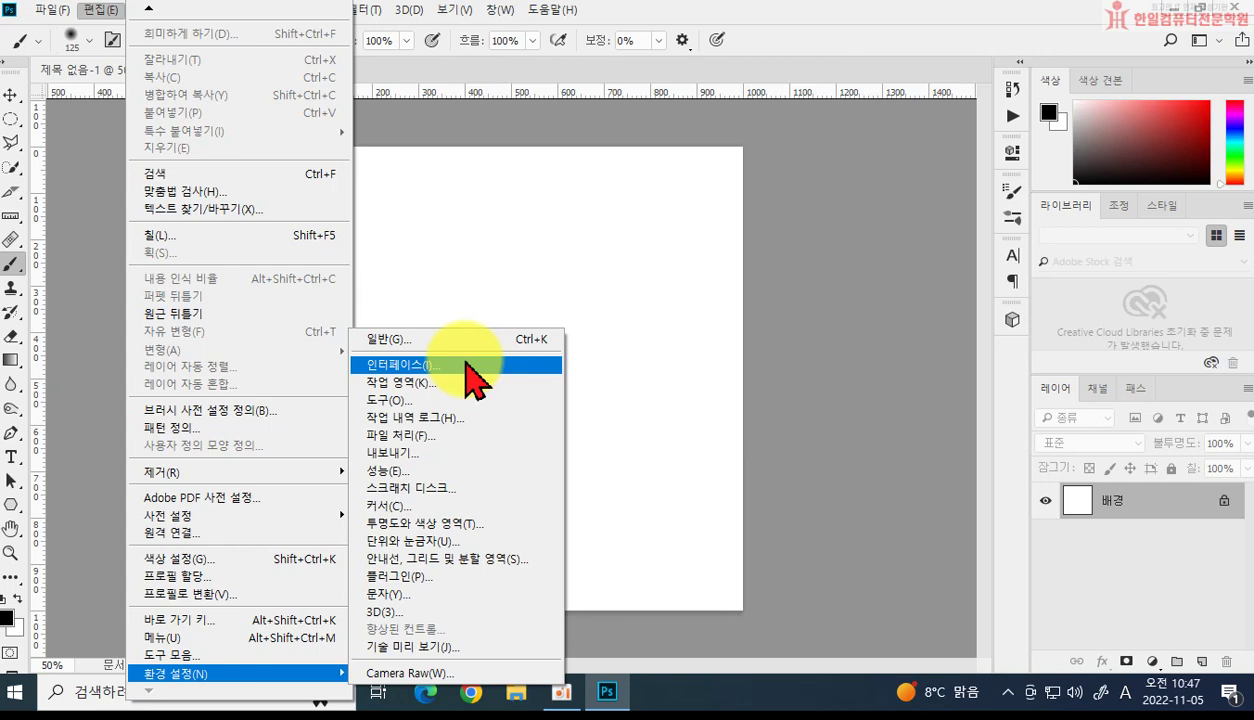
click(466, 364)
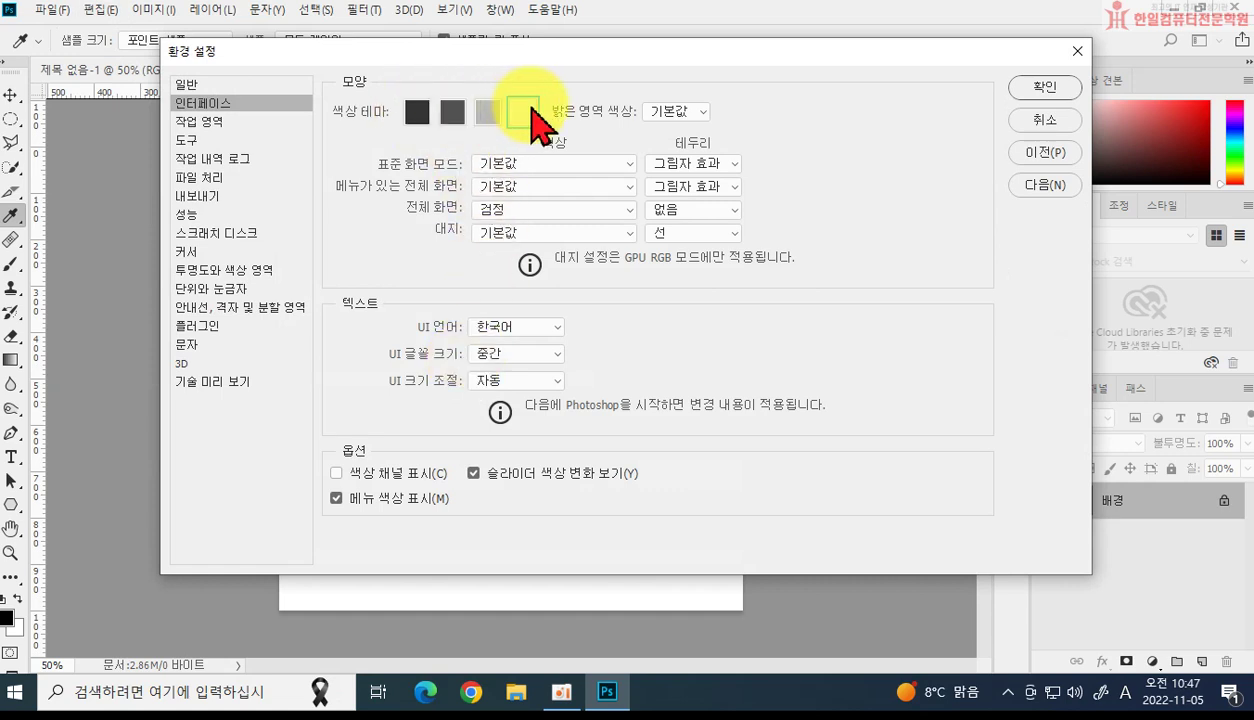
click(419, 113)
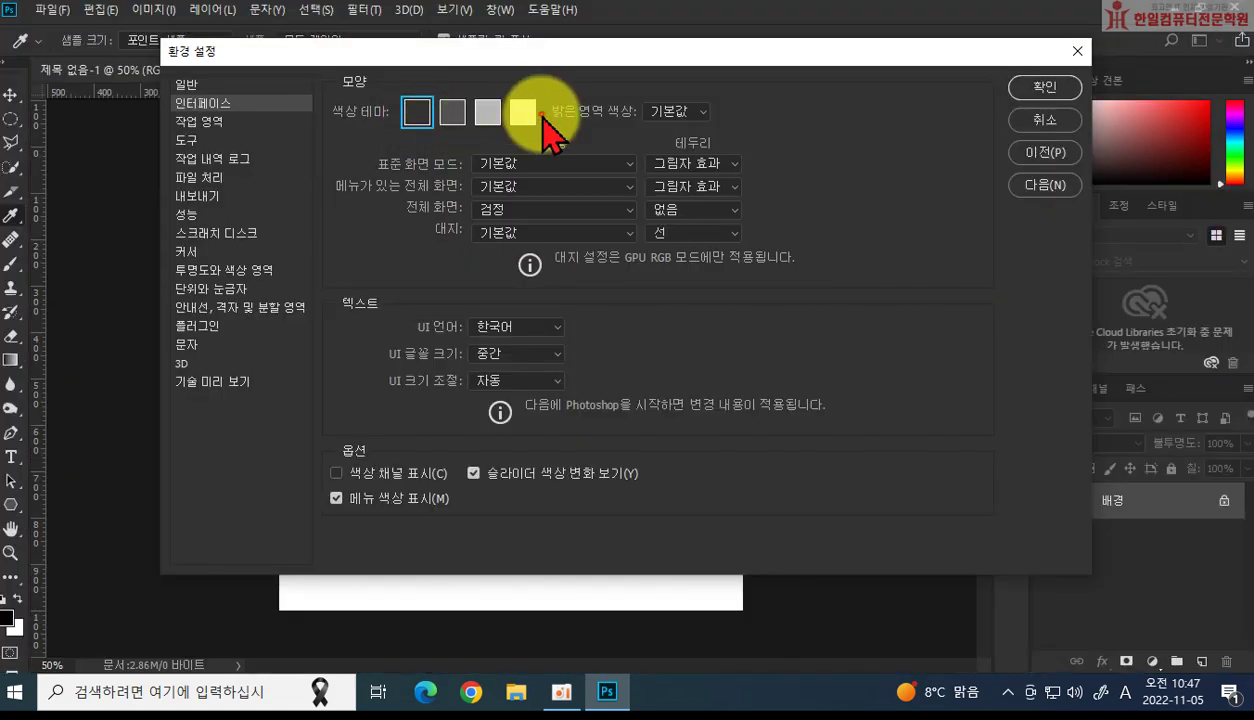
click(521, 113)
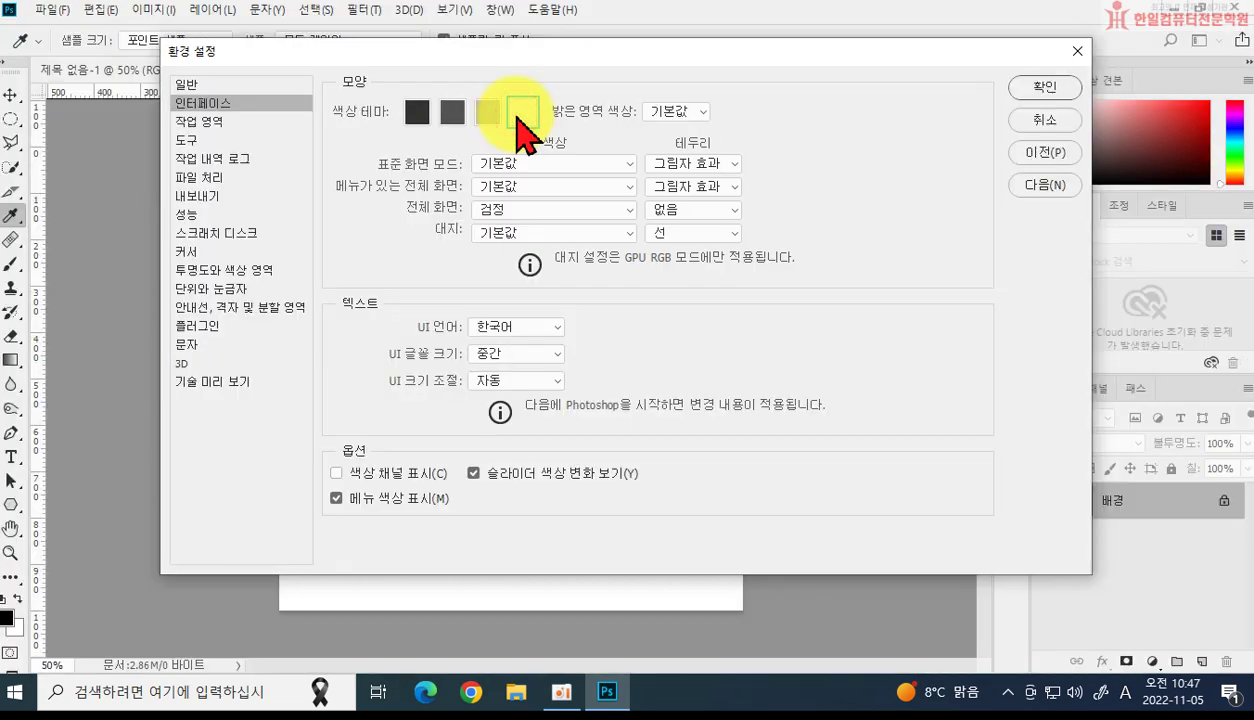
click(1040, 88)
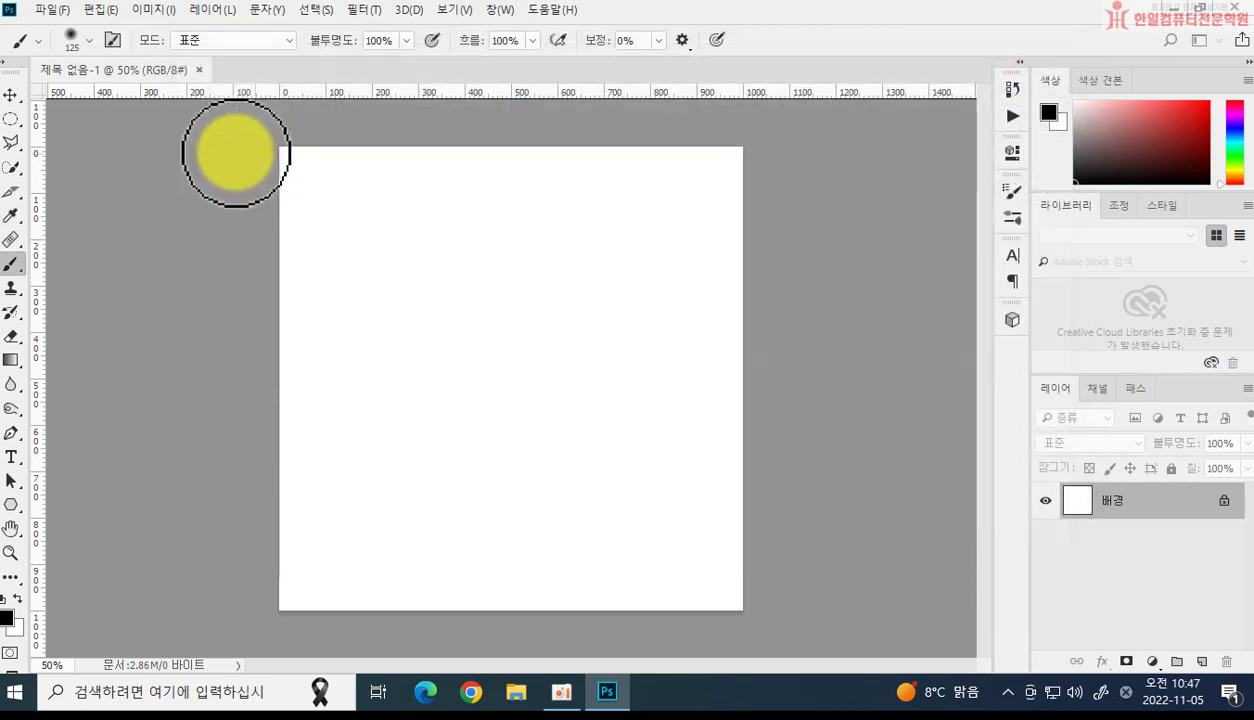
click(102, 10)
mouse_move(330, 673)
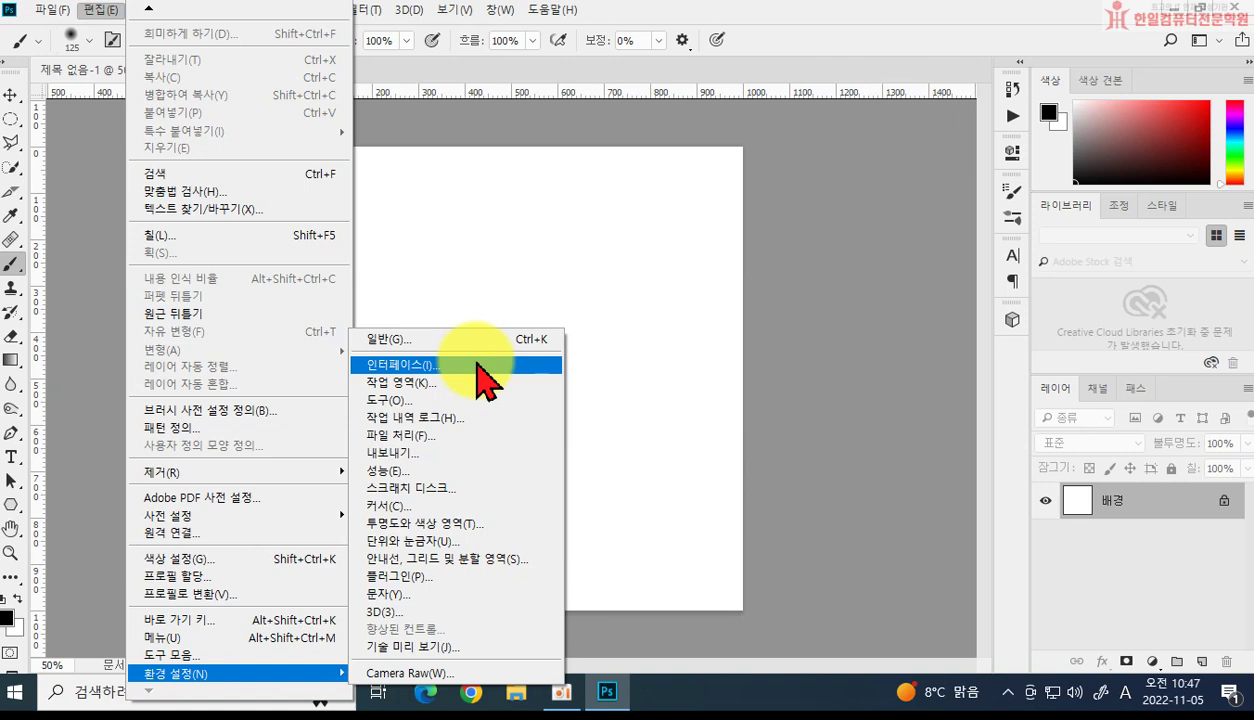
click(797, 353)
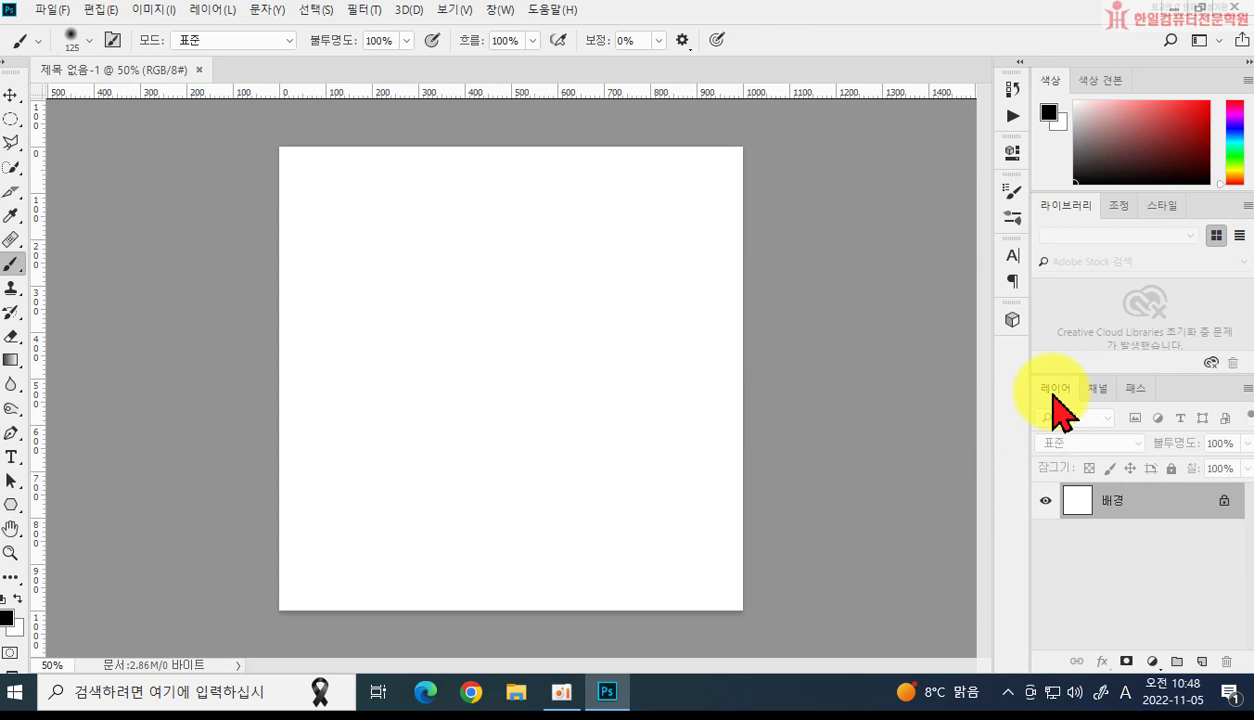
click(103, 12)
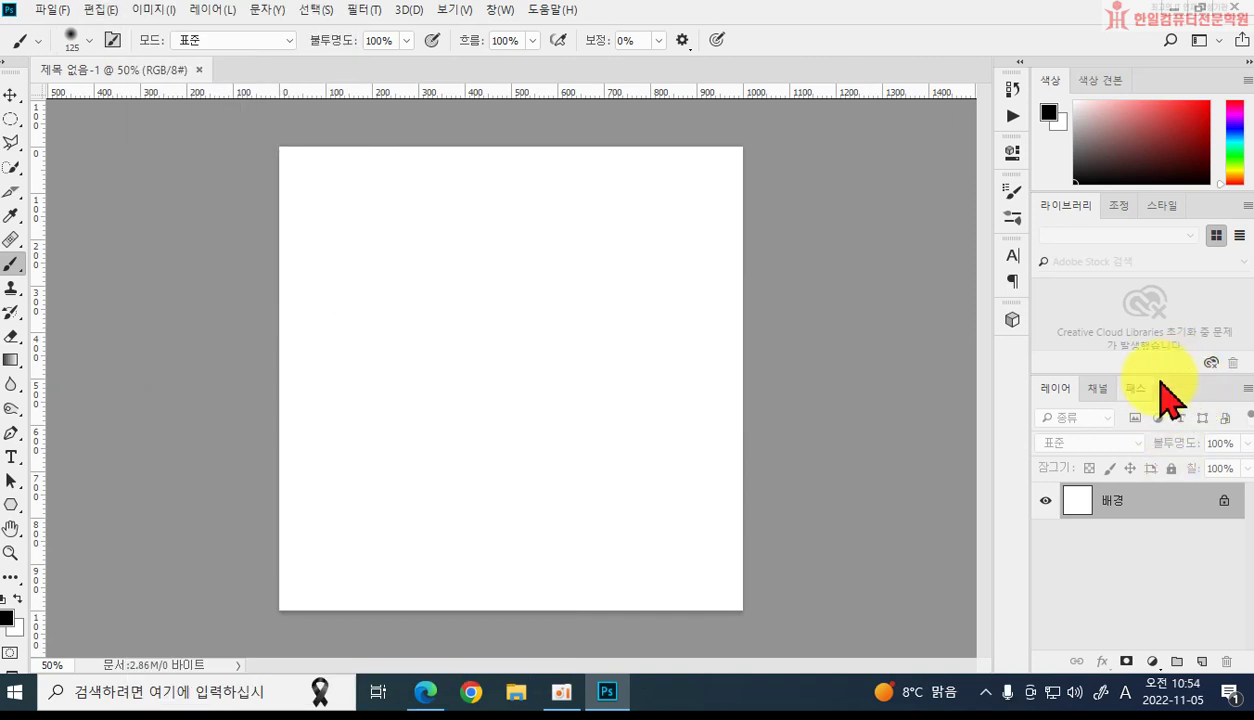
Step: Detach the Layers, Paths and Channels panels one by one and close each of them
drag(1060, 392, 625, 392)
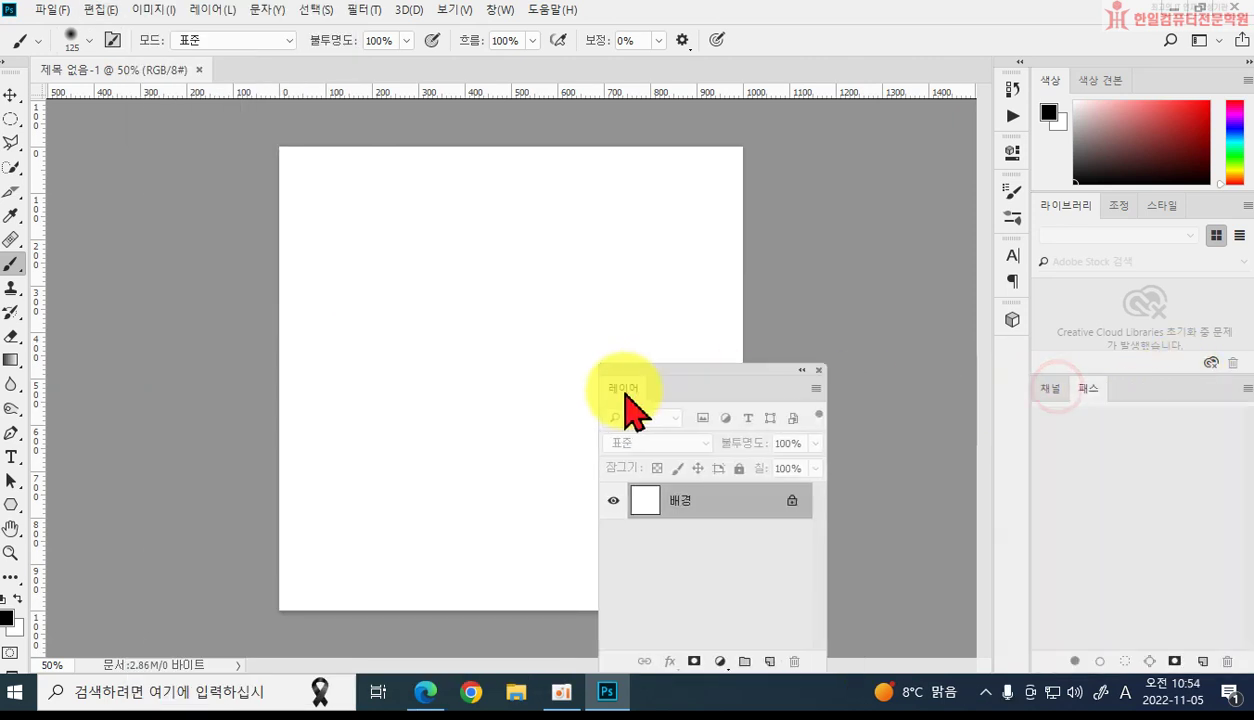
click(818, 370)
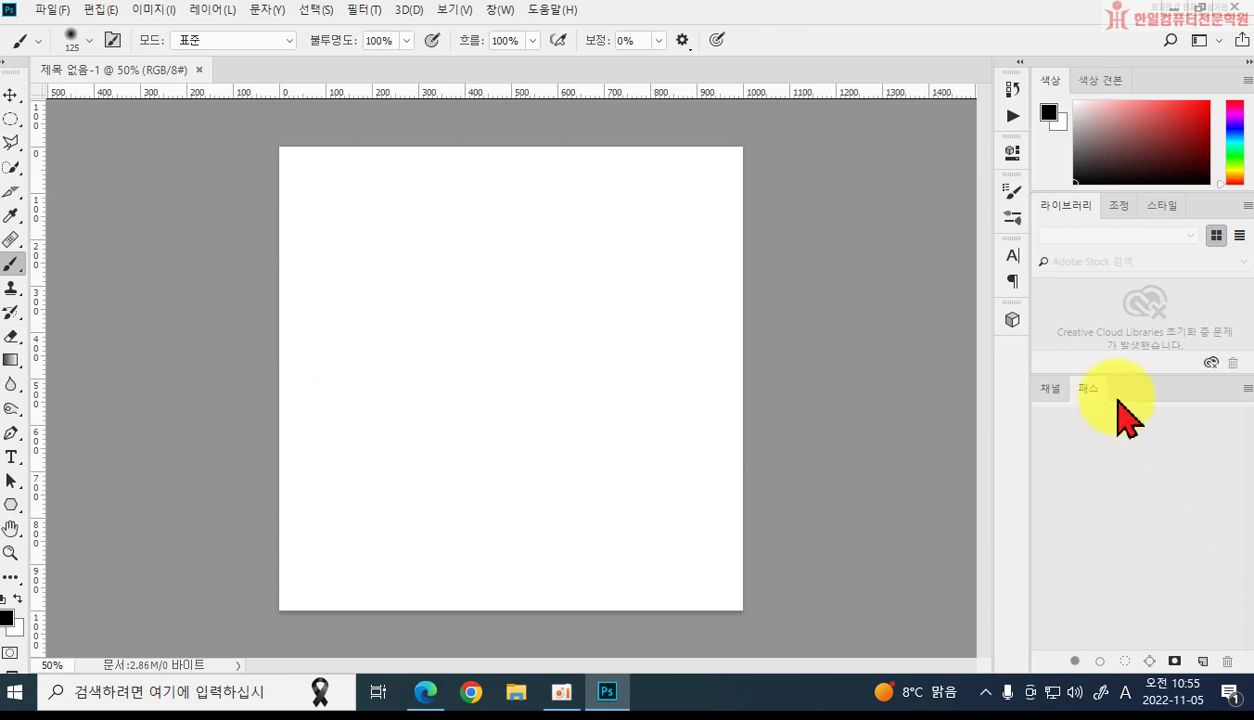
drag(1088, 388, 720, 466)
click(912, 446)
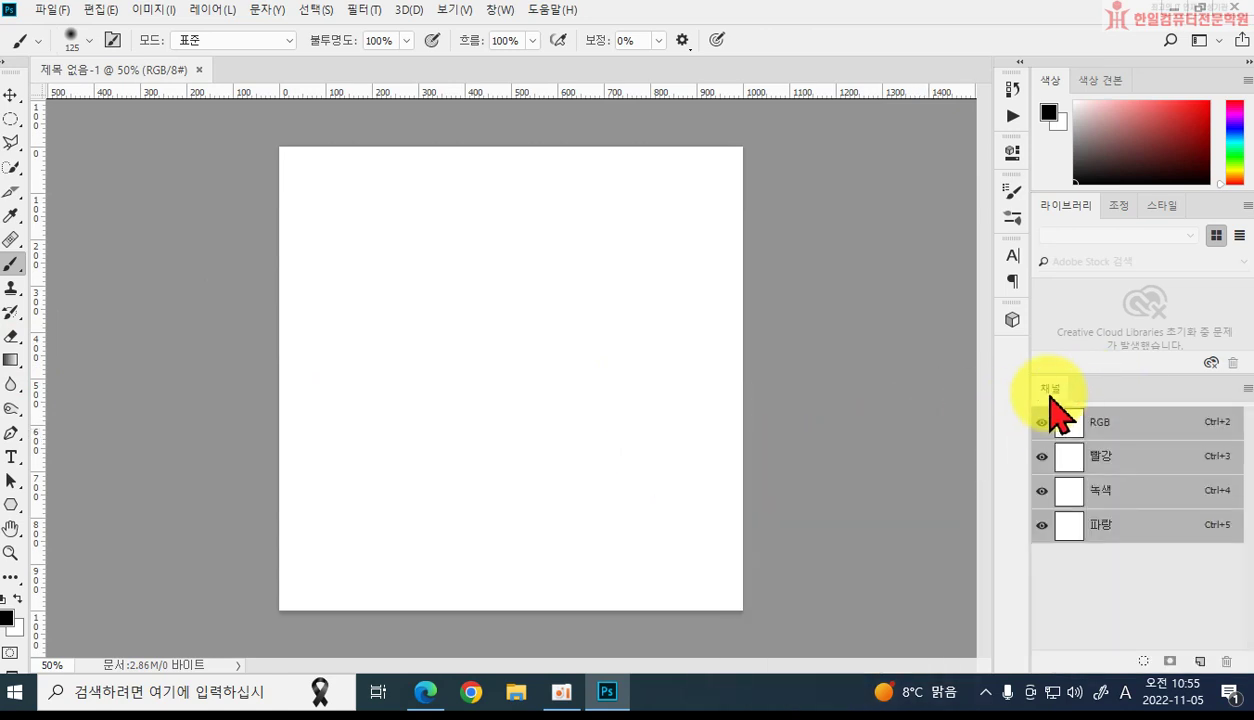
drag(1052, 390, 756, 442)
click(897, 420)
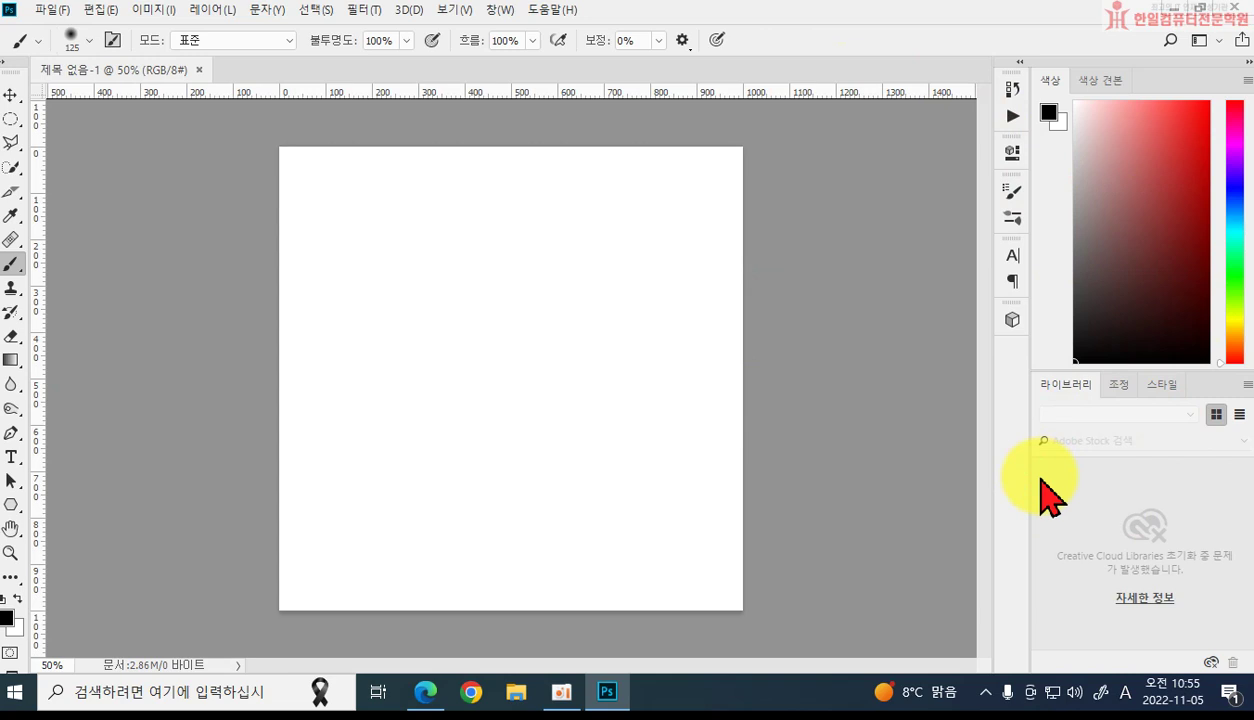
Step: Reset the Essentials workspace to its default panel layout
click(500, 12)
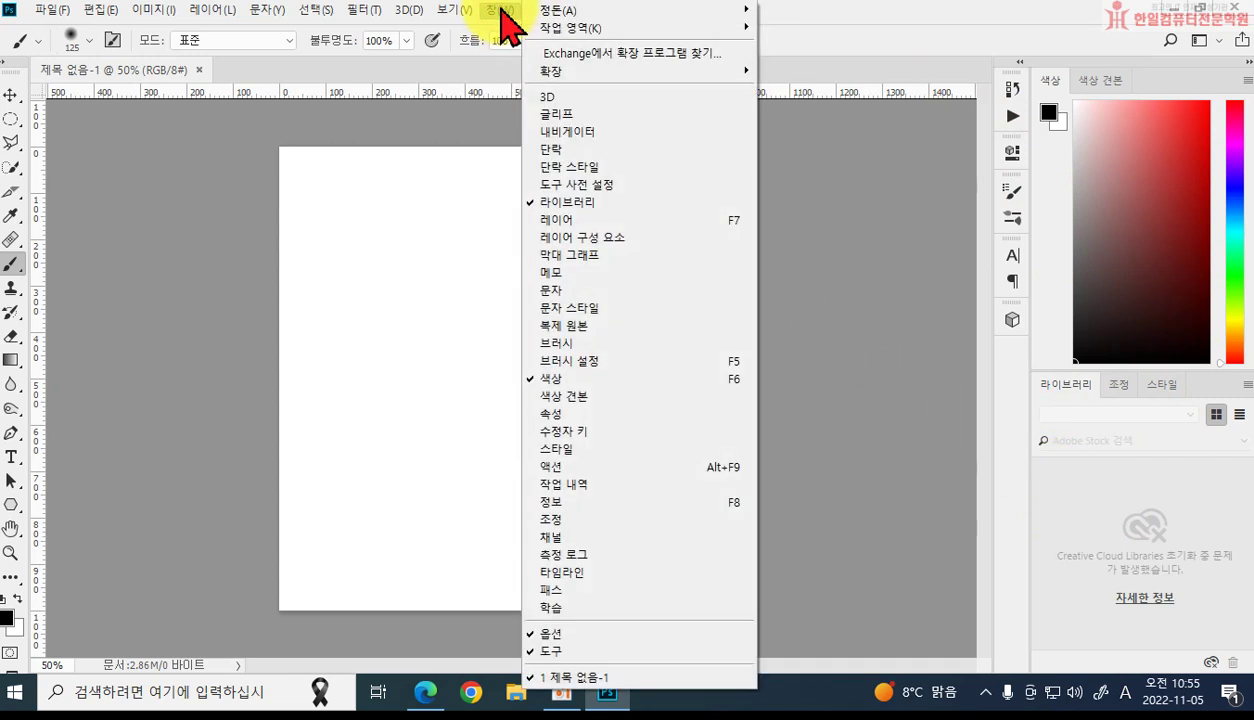
mouse_move(566, 30)
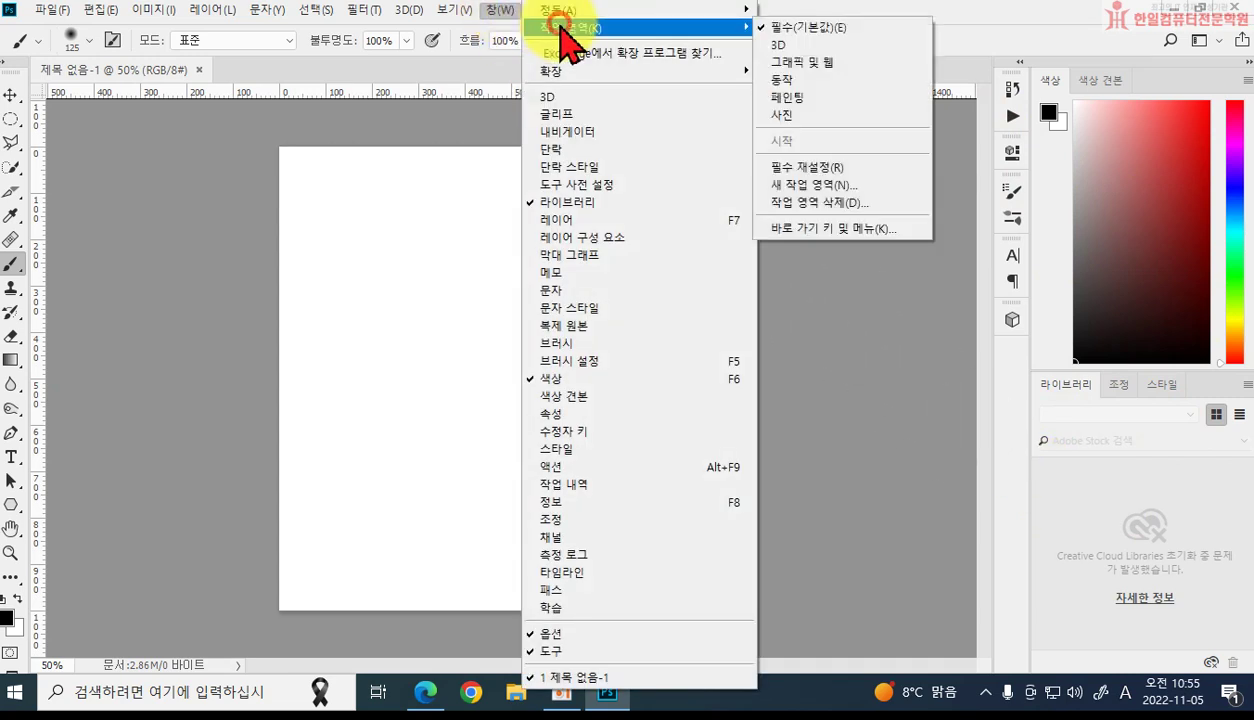
click(862, 176)
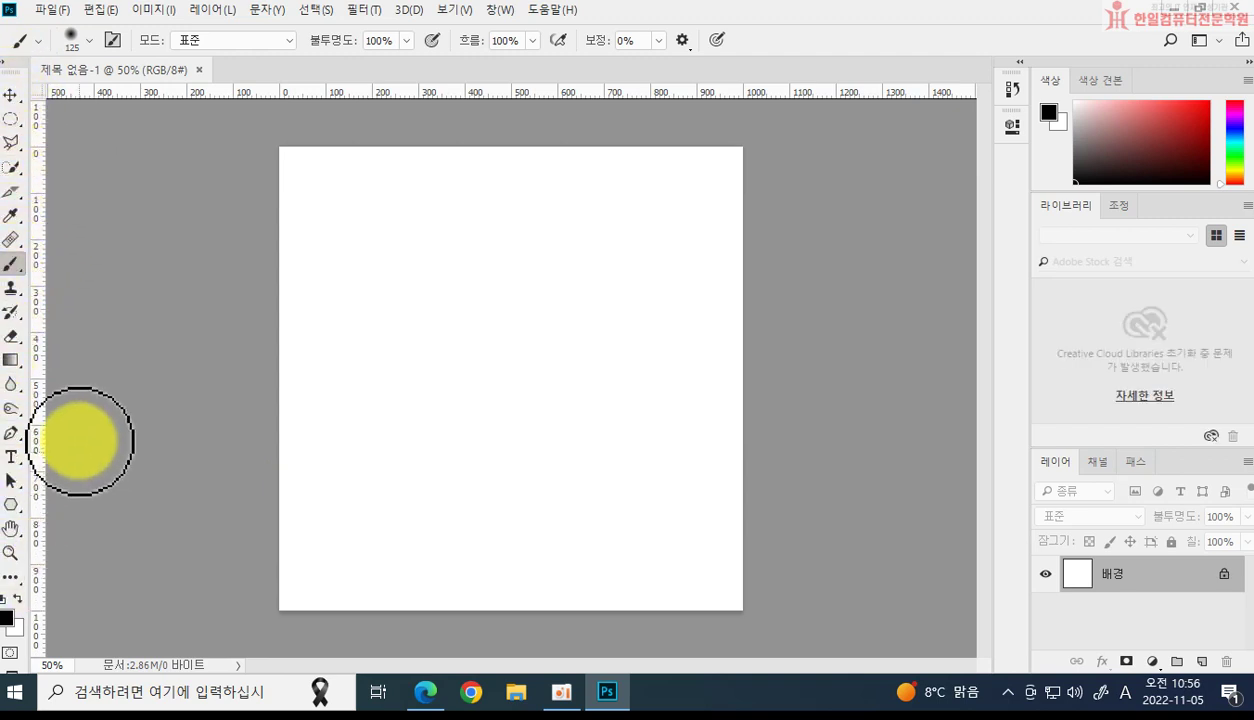
Step: Switch the toolbox between two columns and one column, and expand and collapse the History and Properties panel dock
click(10, 64)
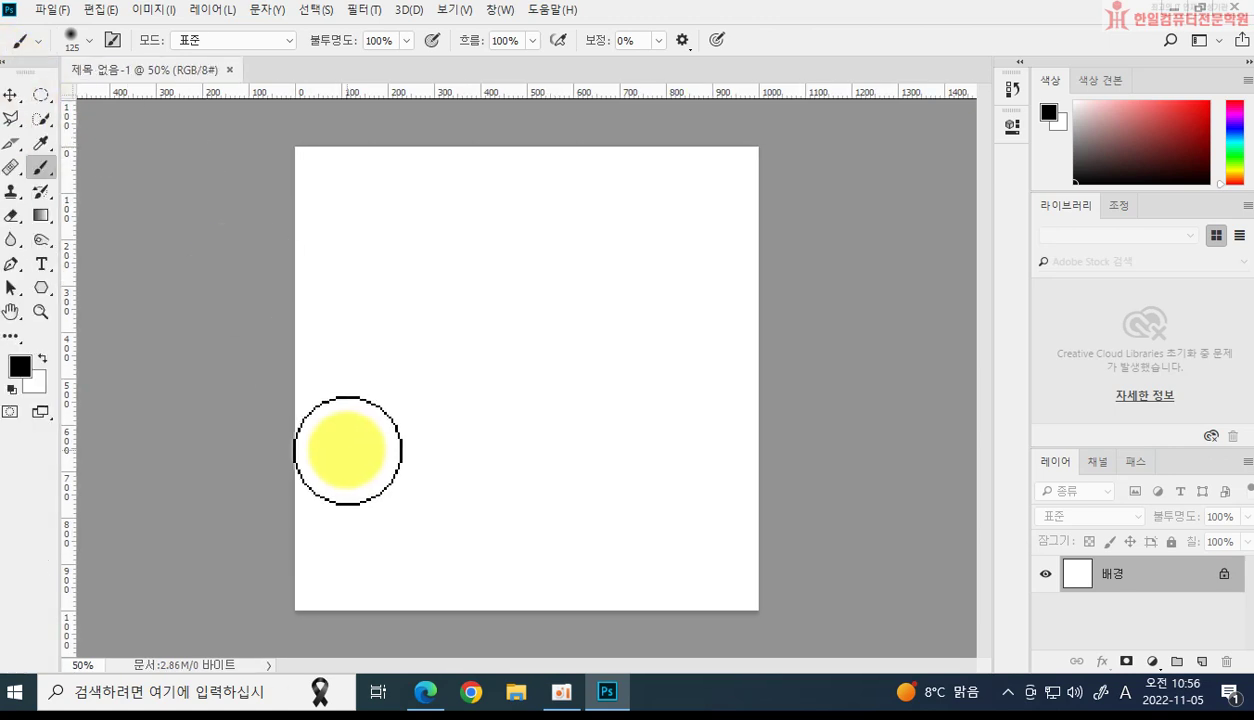
click(10, 64)
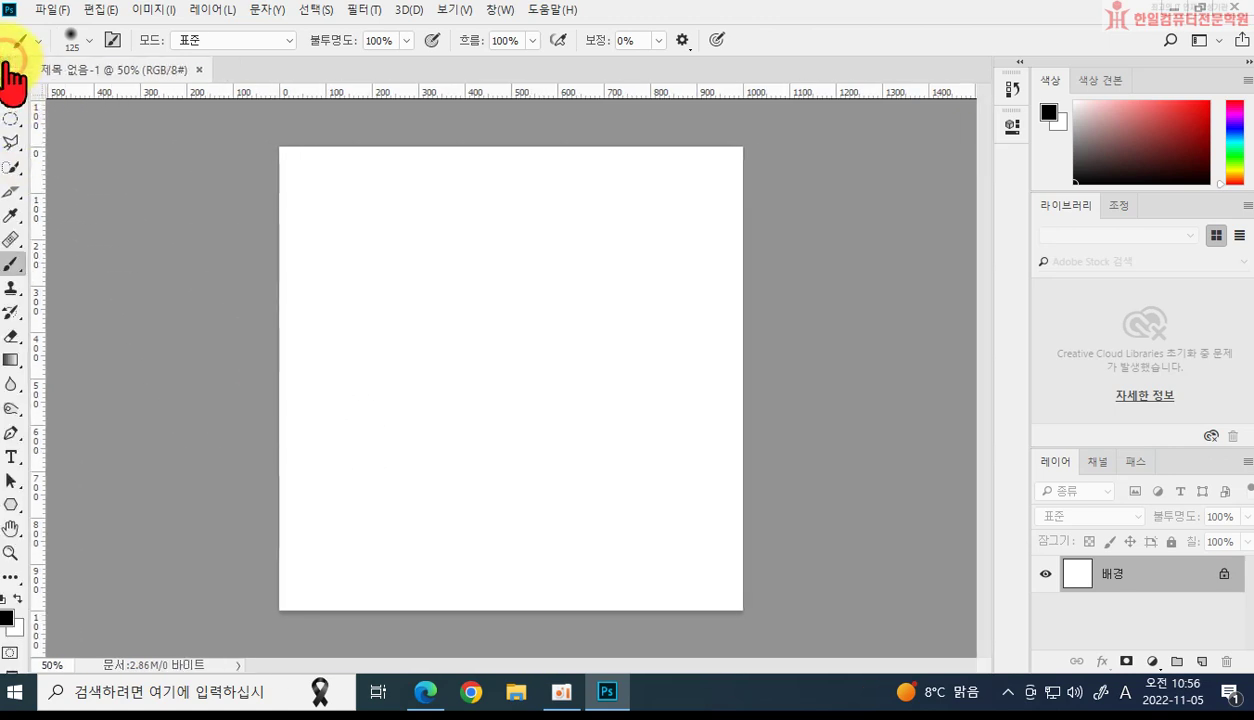
click(10, 64)
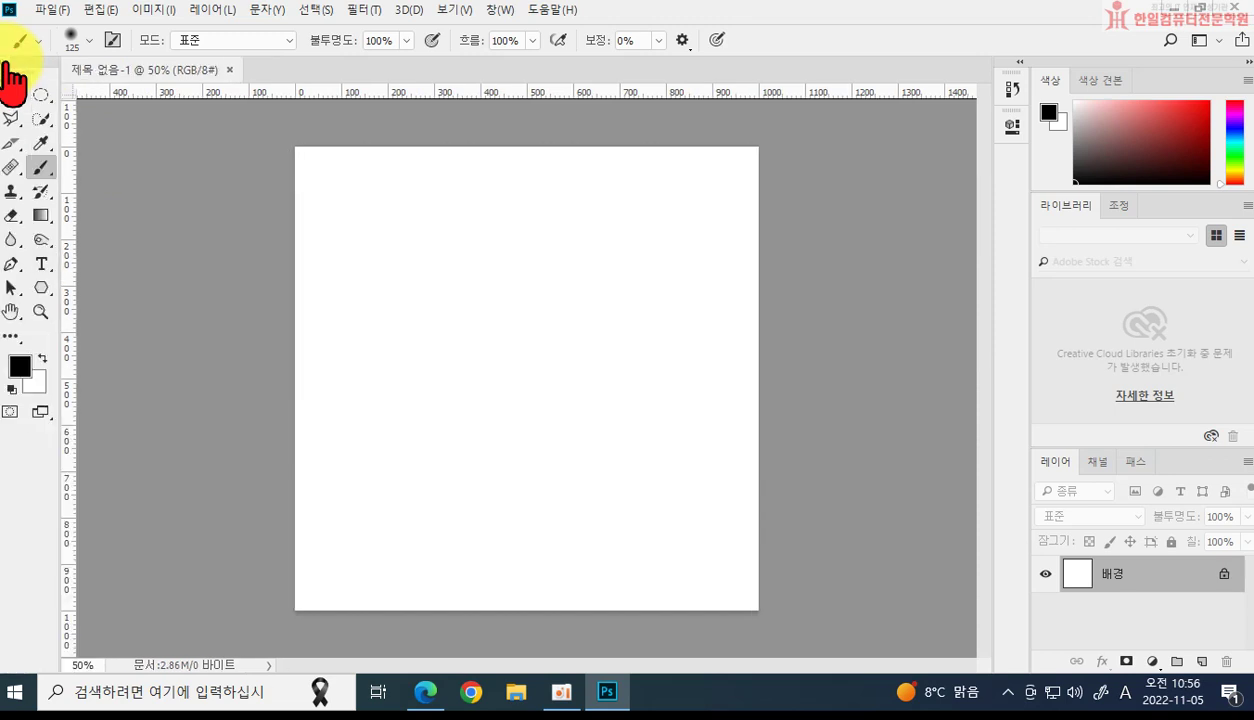
click(10, 64)
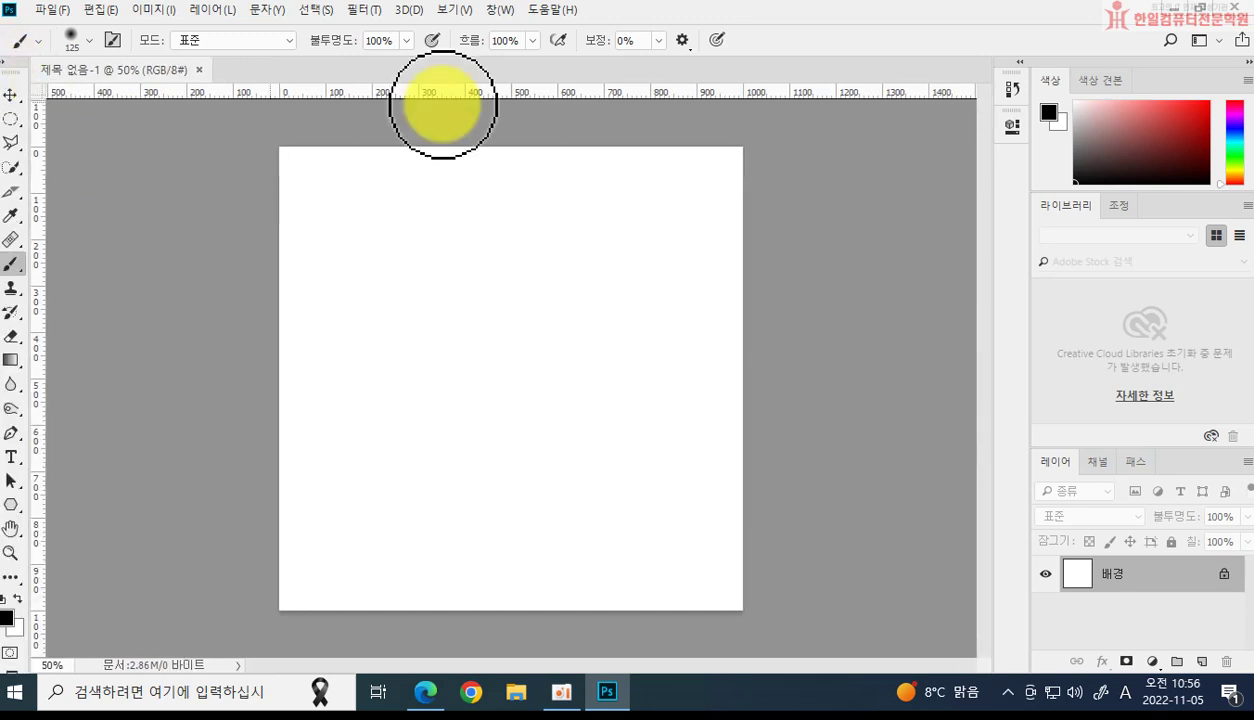
click(1019, 64)
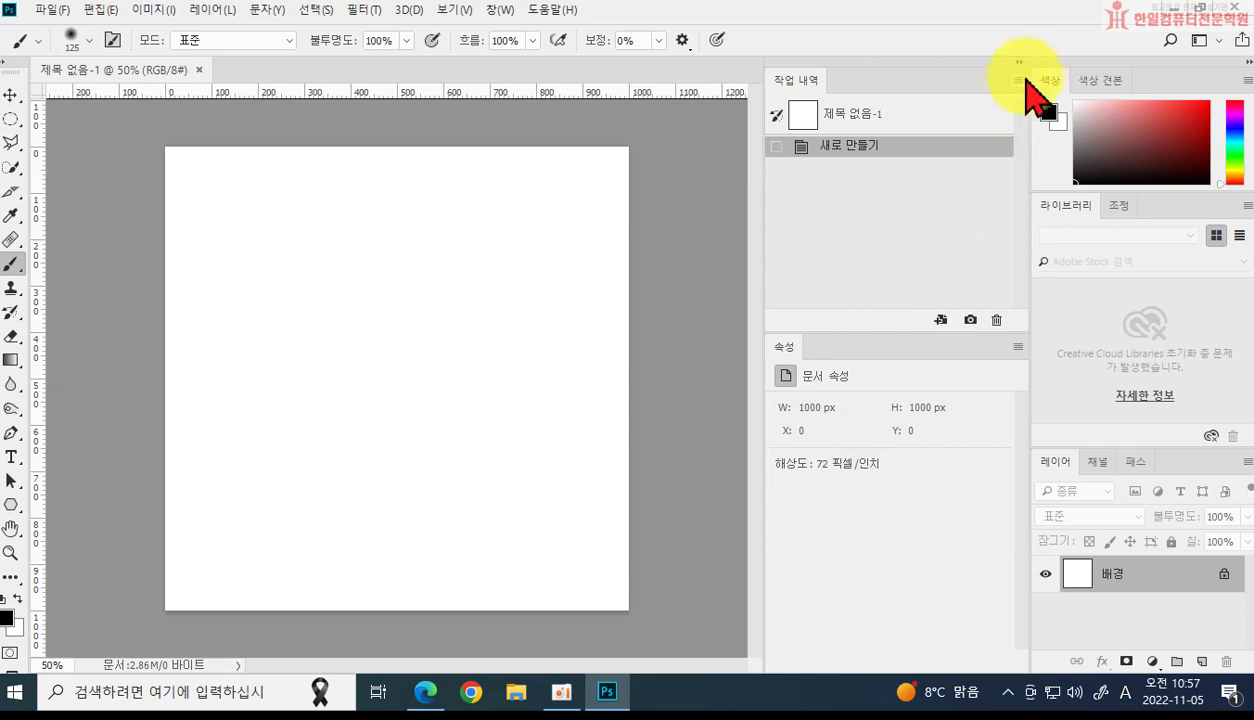
click(1021, 66)
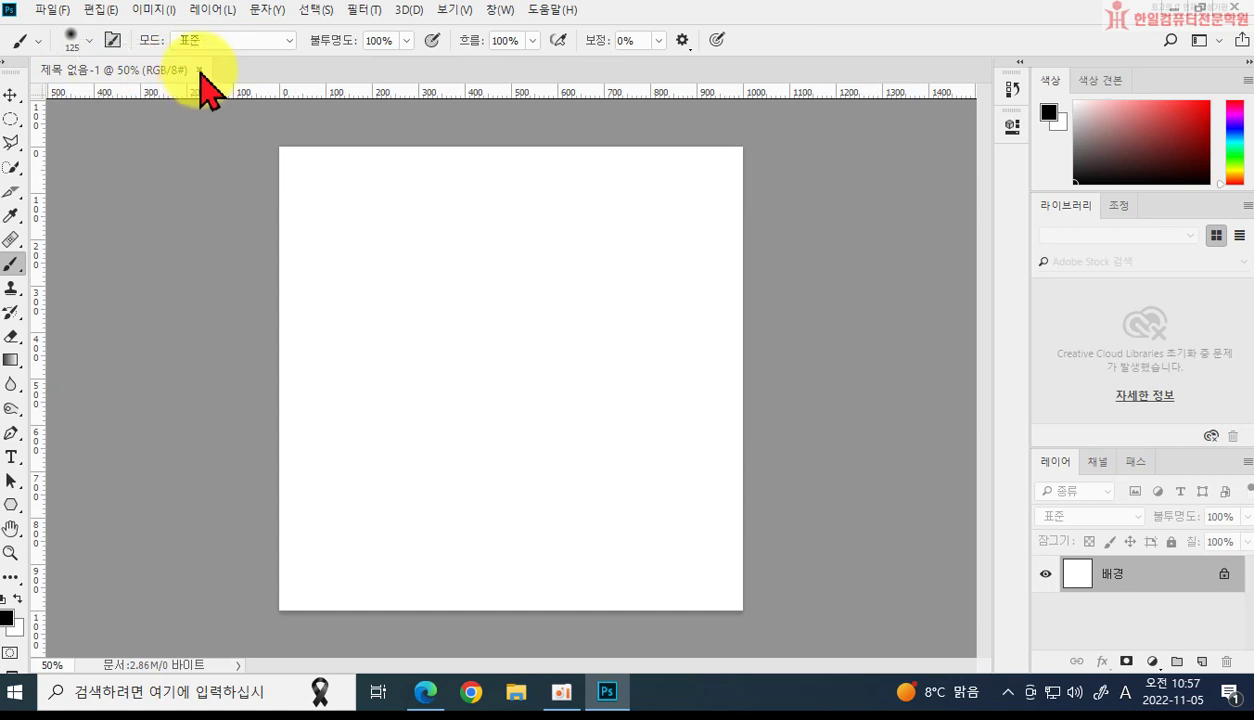
Step: Close the untitled document and minimize the program to show the desktop
click(200, 70)
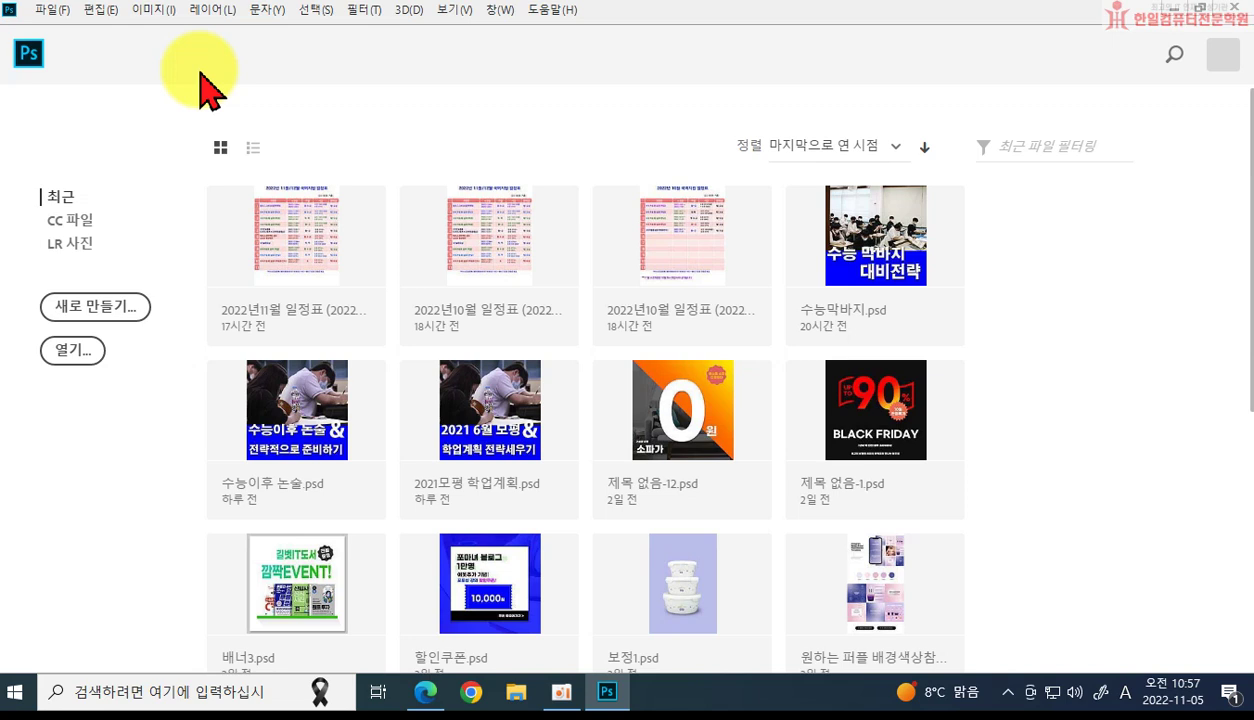
click(1170, 9)
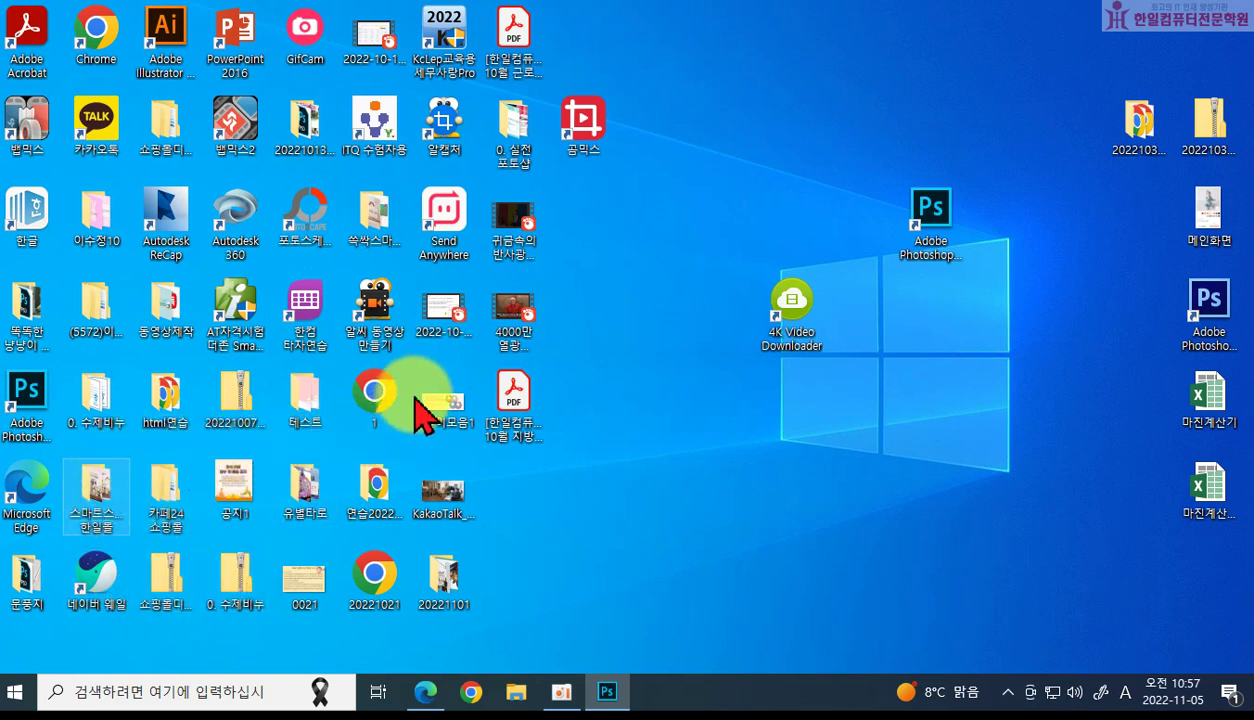
Step: Place the "0. 실전 포토샵" folder beside the Photoshop shortcut on the desktop, look through its images and close the folder
drag(512, 165, 857, 235)
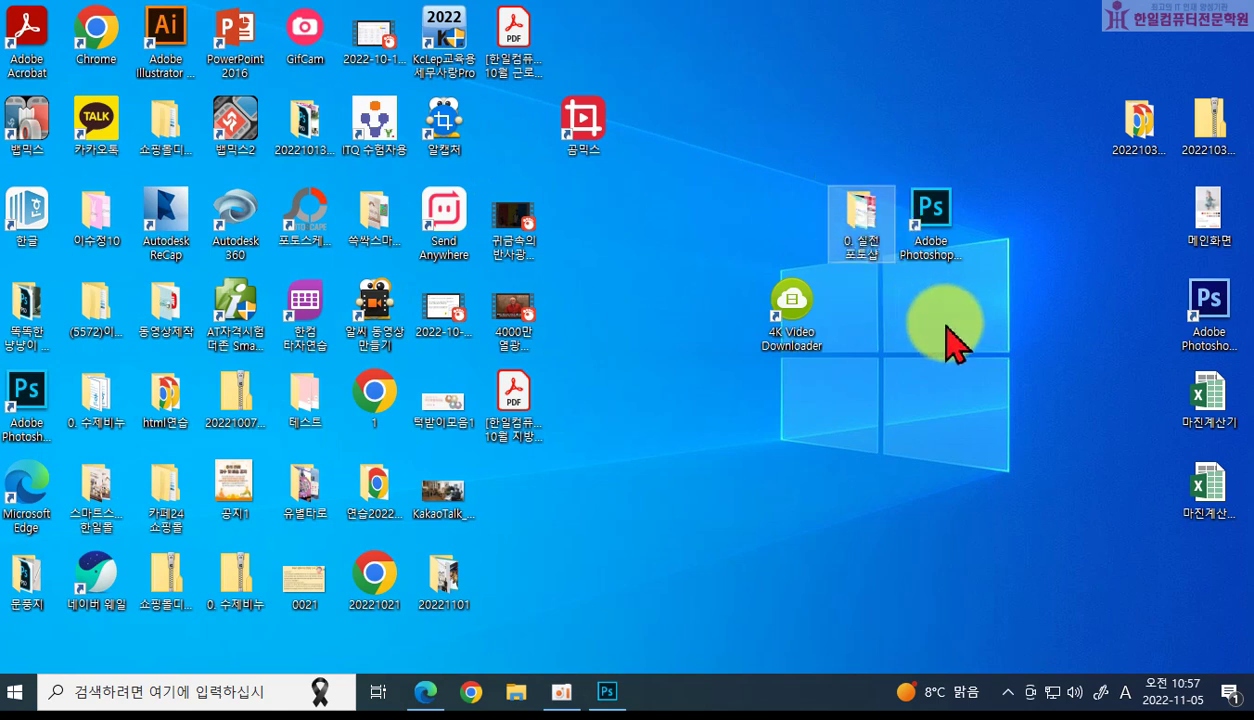
double_click(860, 245)
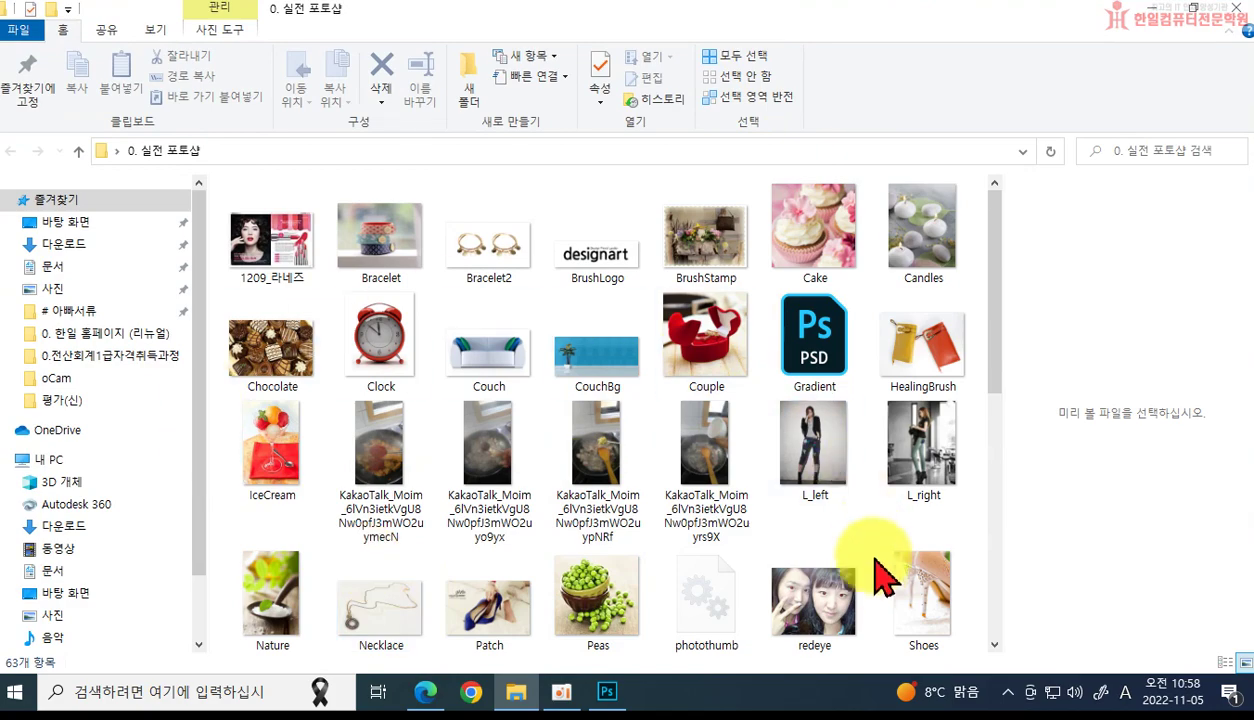
scroll(880, 590, down, 5)
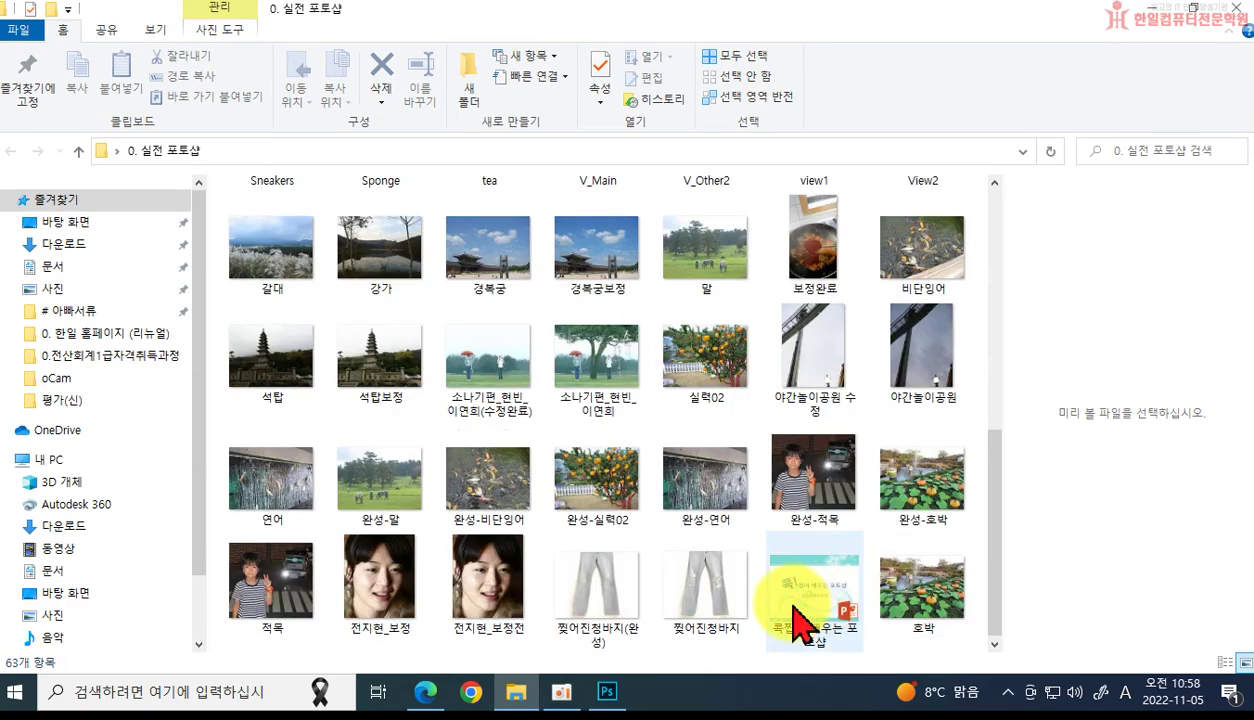
scroll(308, 420, up, 5)
scroll(930, 470, down, 5)
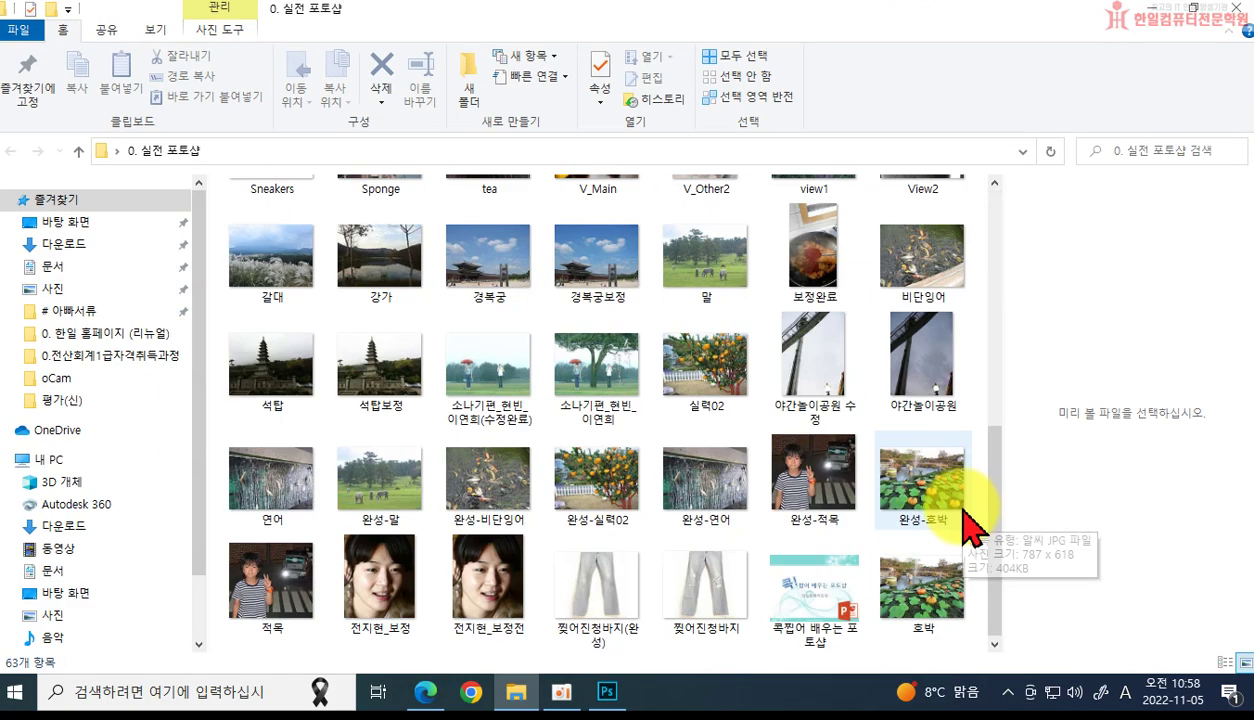
click(1236, 12)
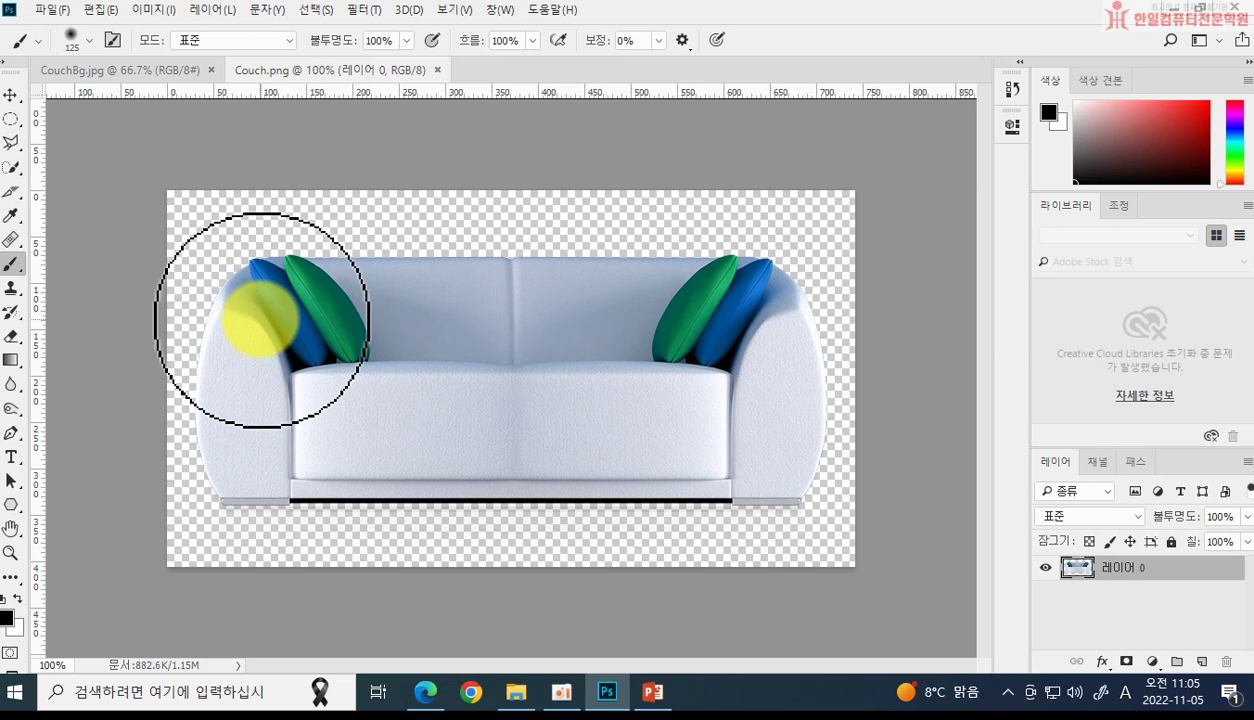
Step: Activate the Move tool, float Couch.png in its own window and position it so the plant in CouchBg.jpg stays uncovered
click(11, 94)
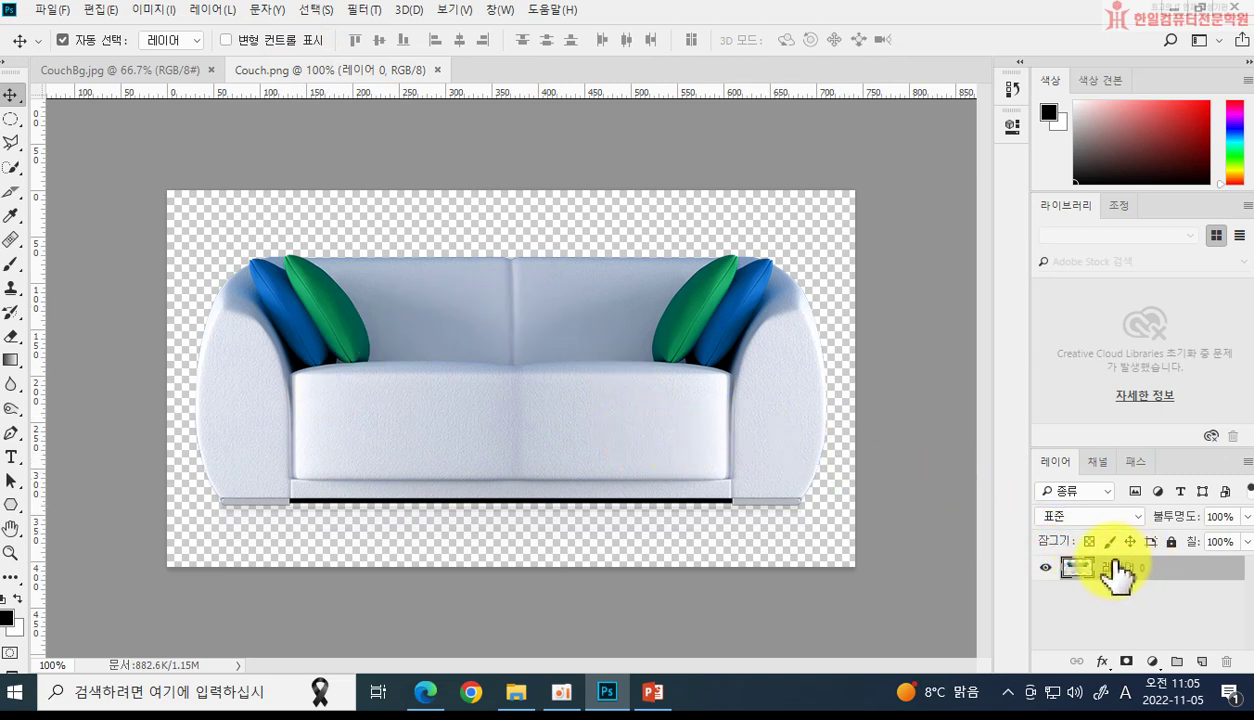
drag(1075, 578, 1148, 590)
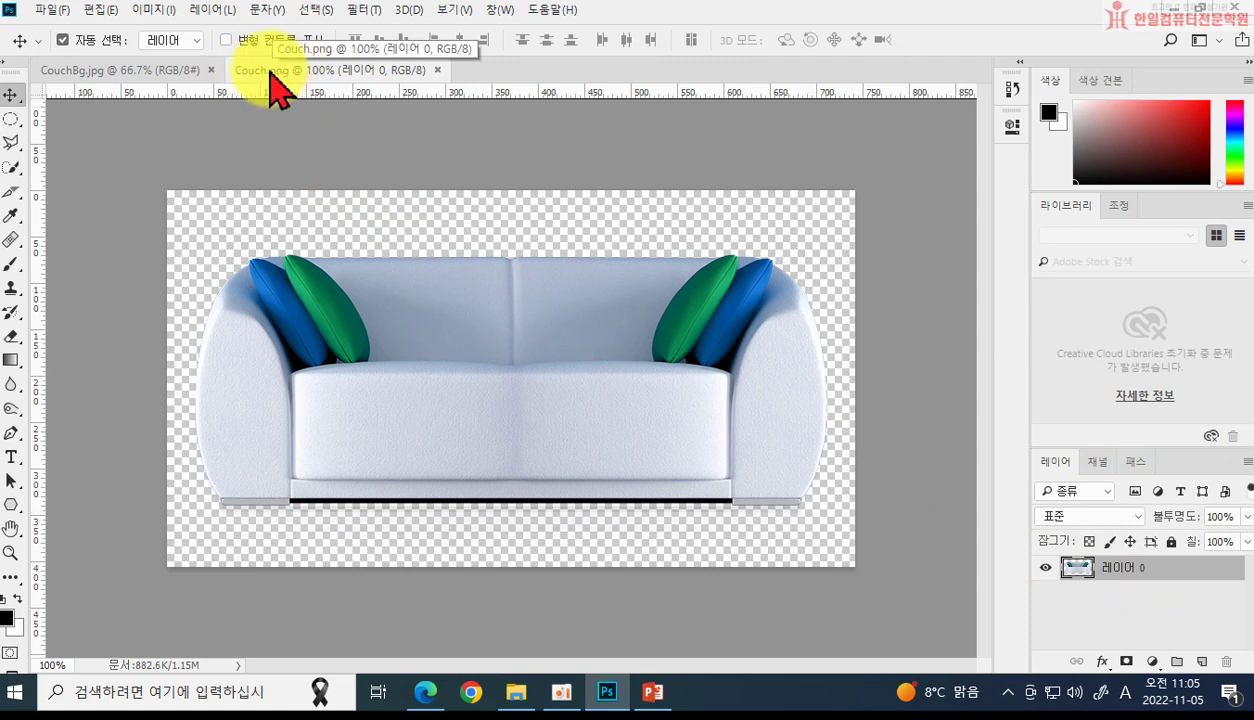
mouse_move(270, 74)
mouse_down()
mouse_move(372, 162)
mouse_move(459, 272)
mouse_move(278, 84)
mouse_move(260, 86)
mouse_up()
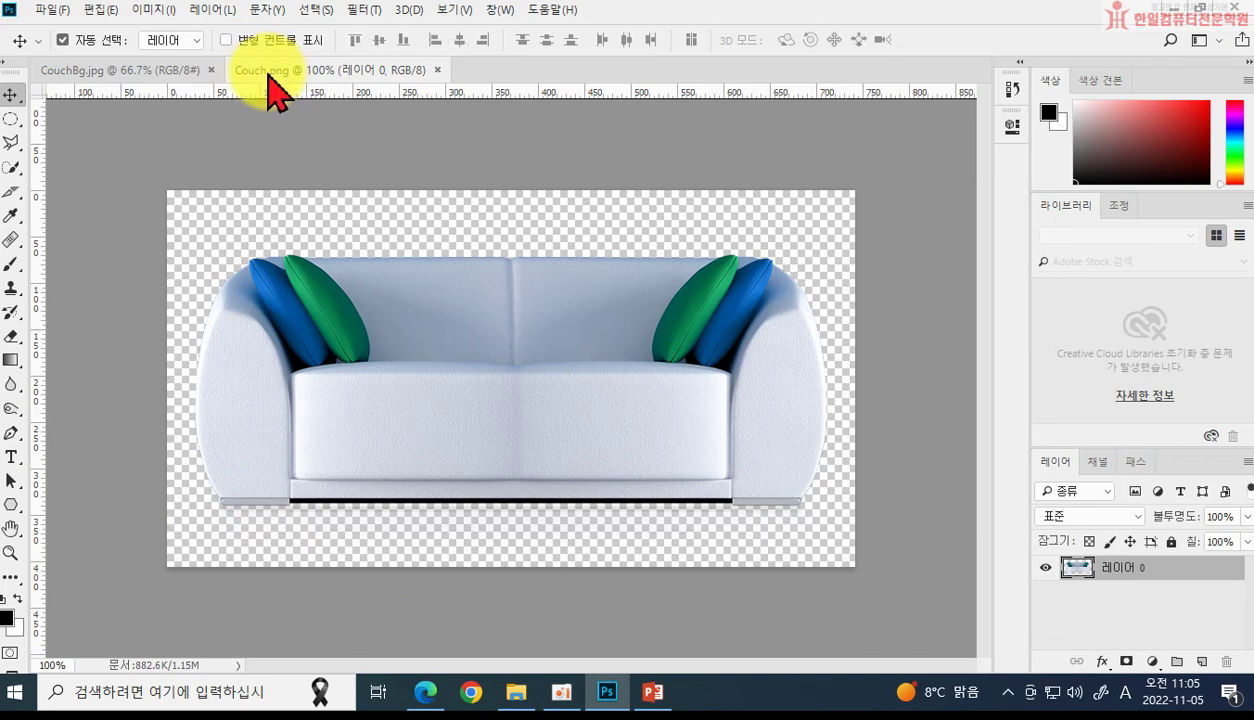
drag(269, 76, 390, 288)
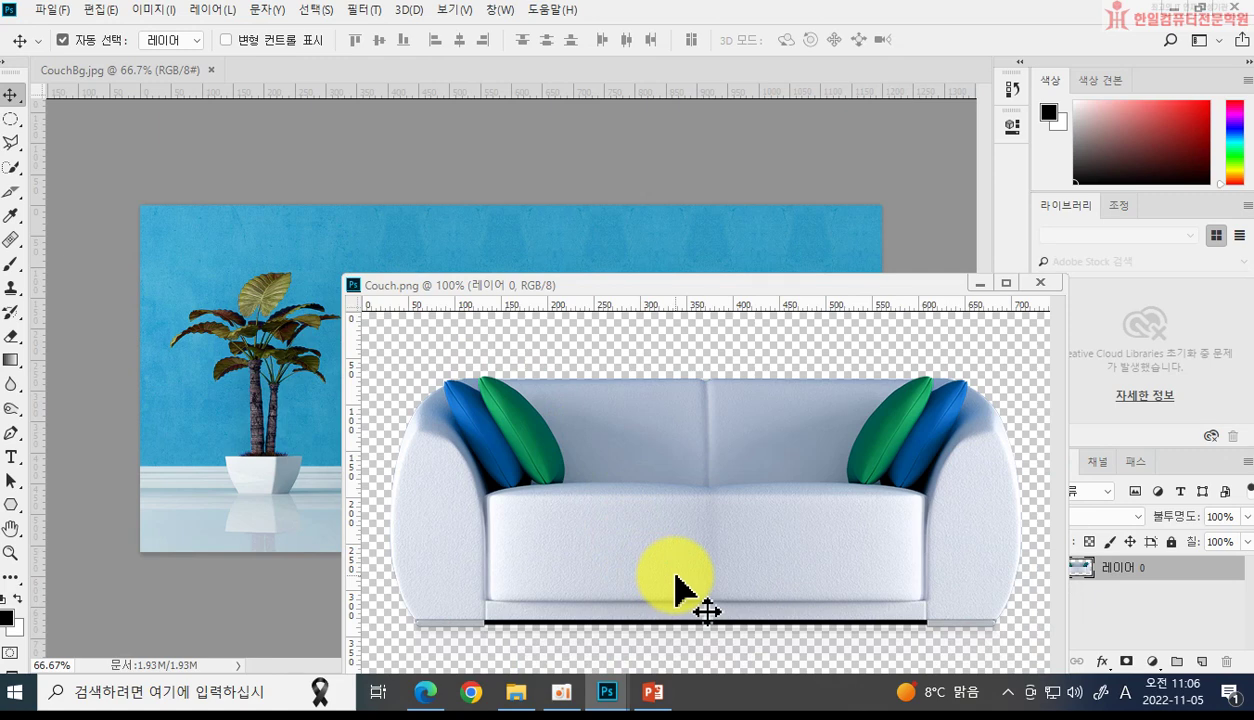
drag(430, 288, 569, 287)
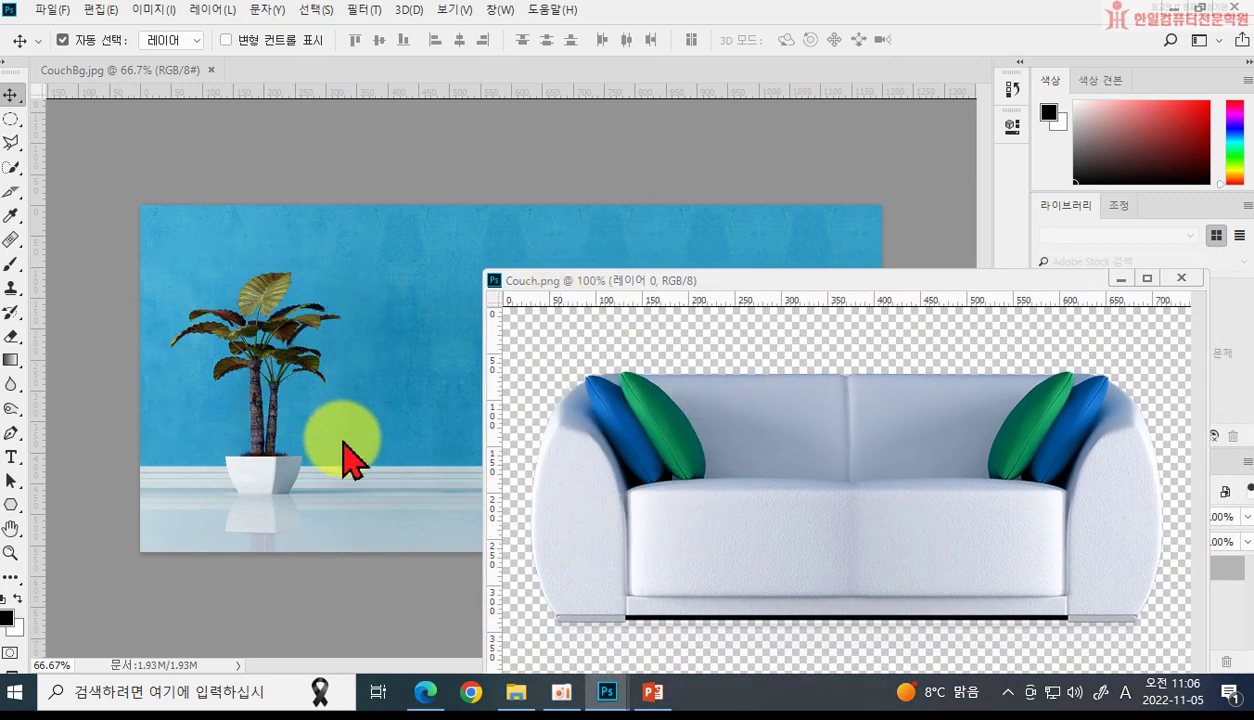
Step: Copy the sofa into CouchBg.jpg beside the potted plant with the Move tool, and shift the Couch.png window down
click(12, 99)
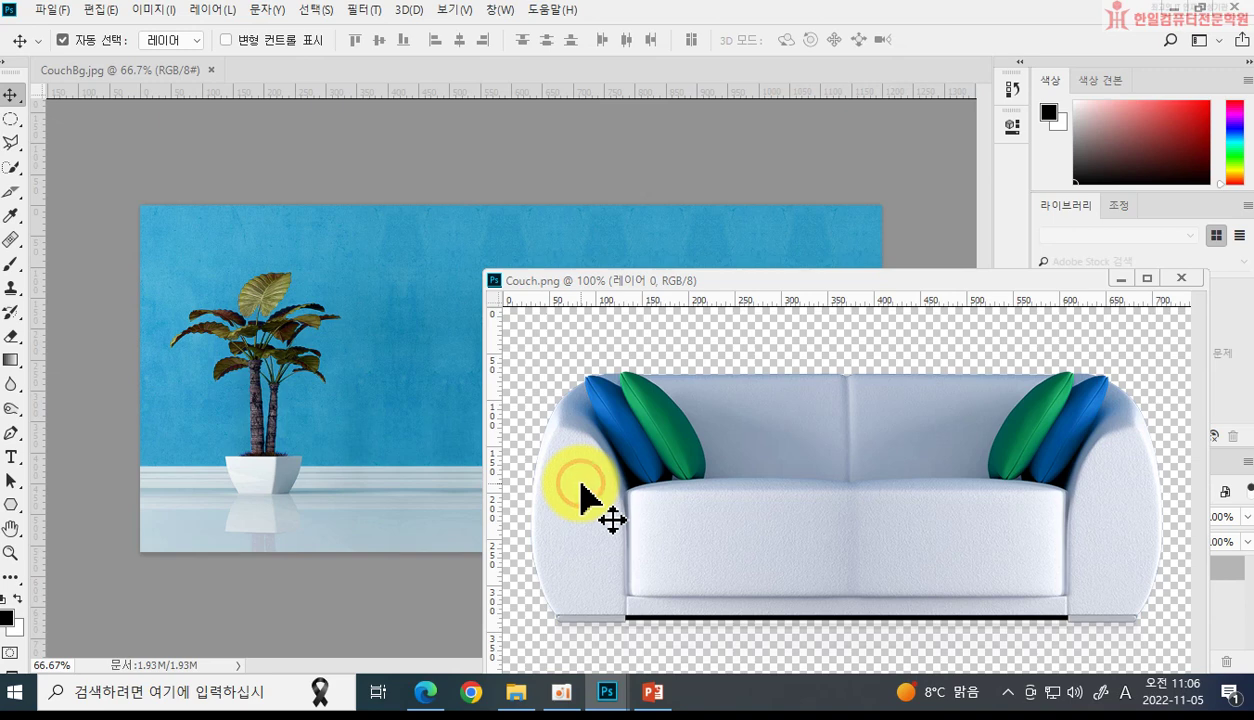
drag(582, 493, 378, 420)
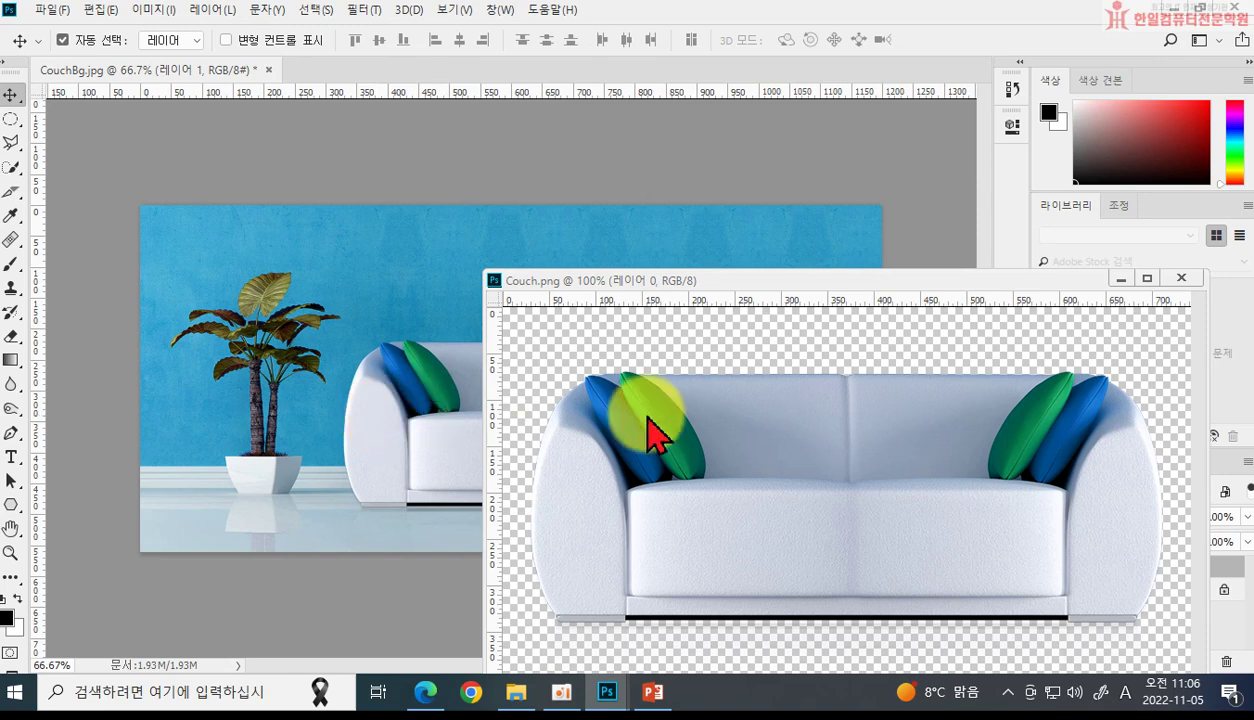
drag(896, 281, 897, 377)
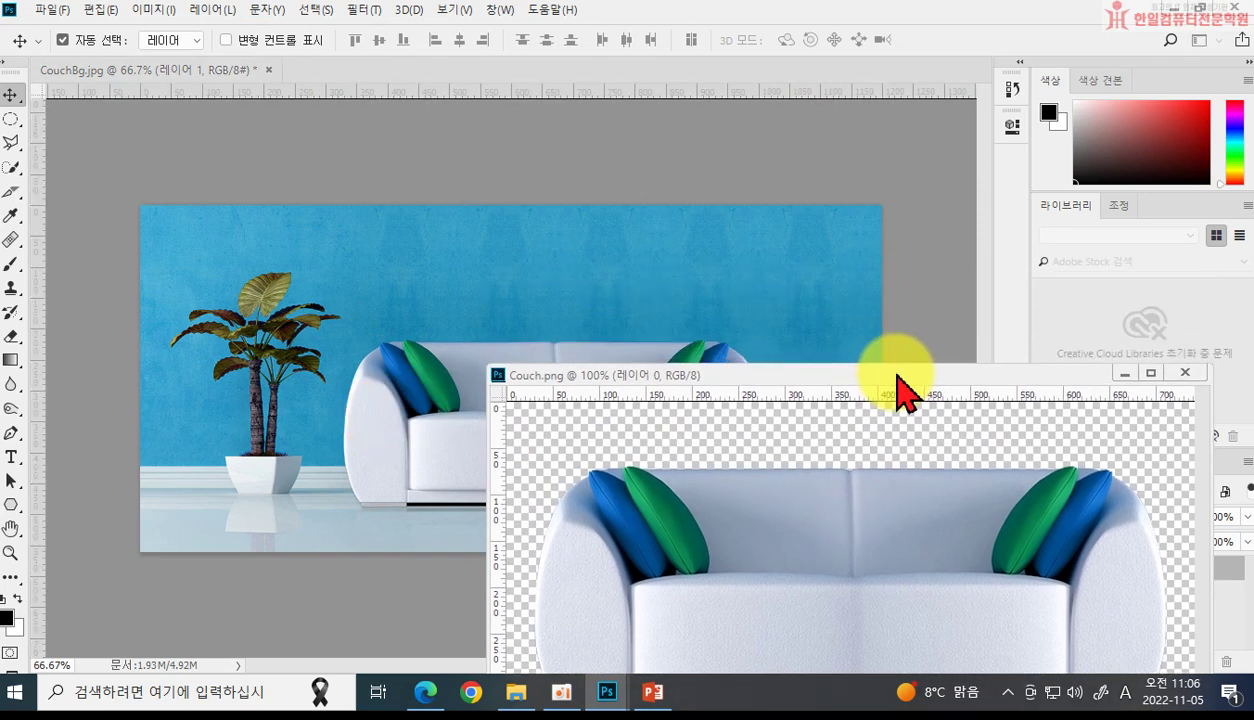
Step: Close Couch.png, and close CouchBg.jpg without saving the changes
click(1184, 373)
click(268, 70)
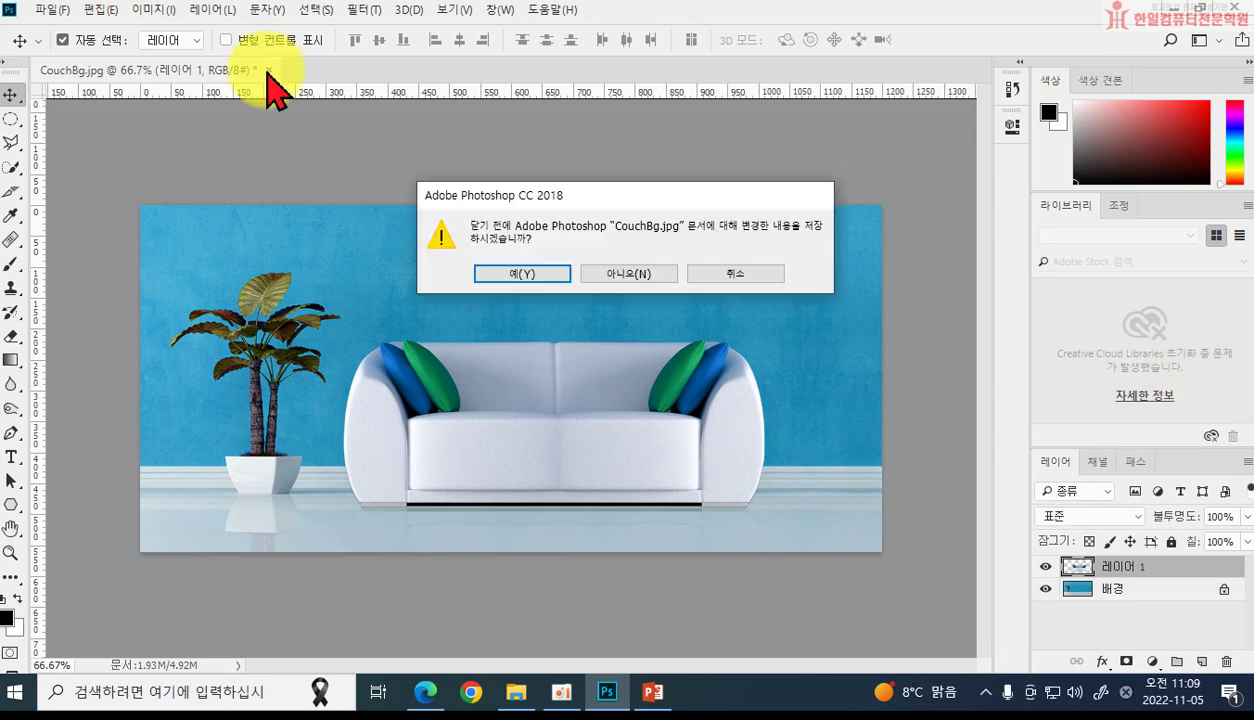
click(591, 279)
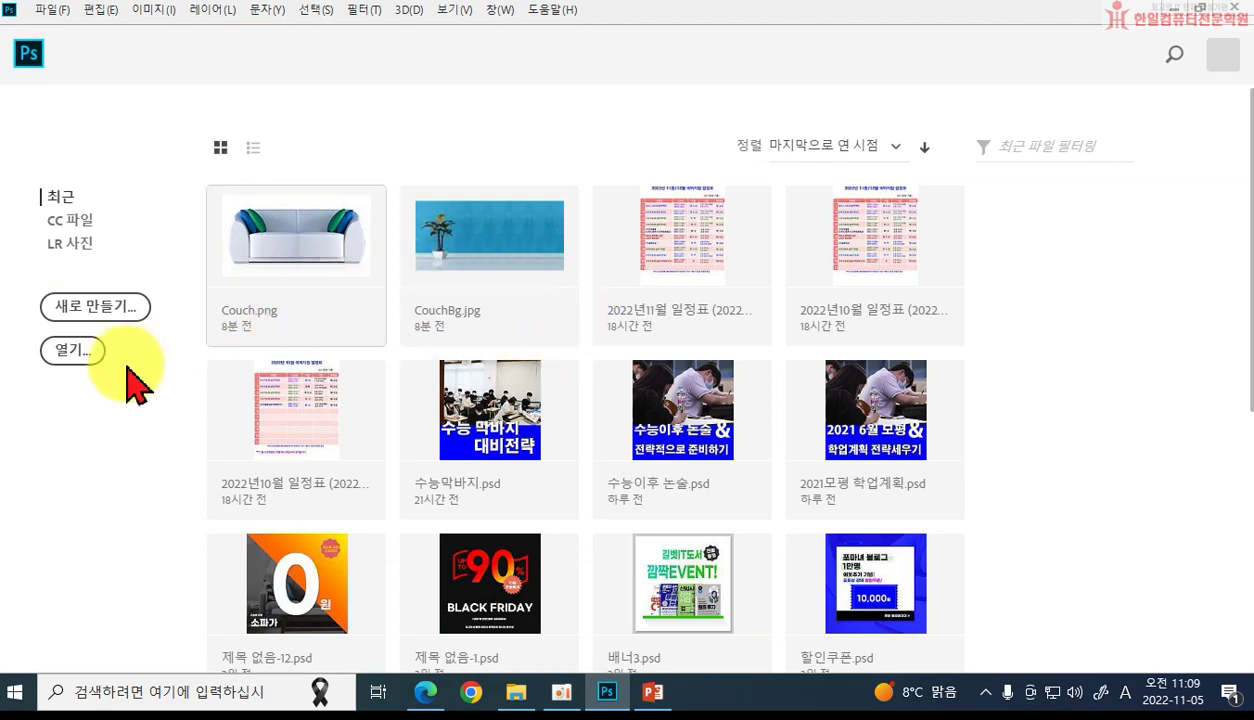
Step: Open Couch and CouchBg together from the "0. 실전 포토샵" folder and bring Couch.png to the front
click(48, 362)
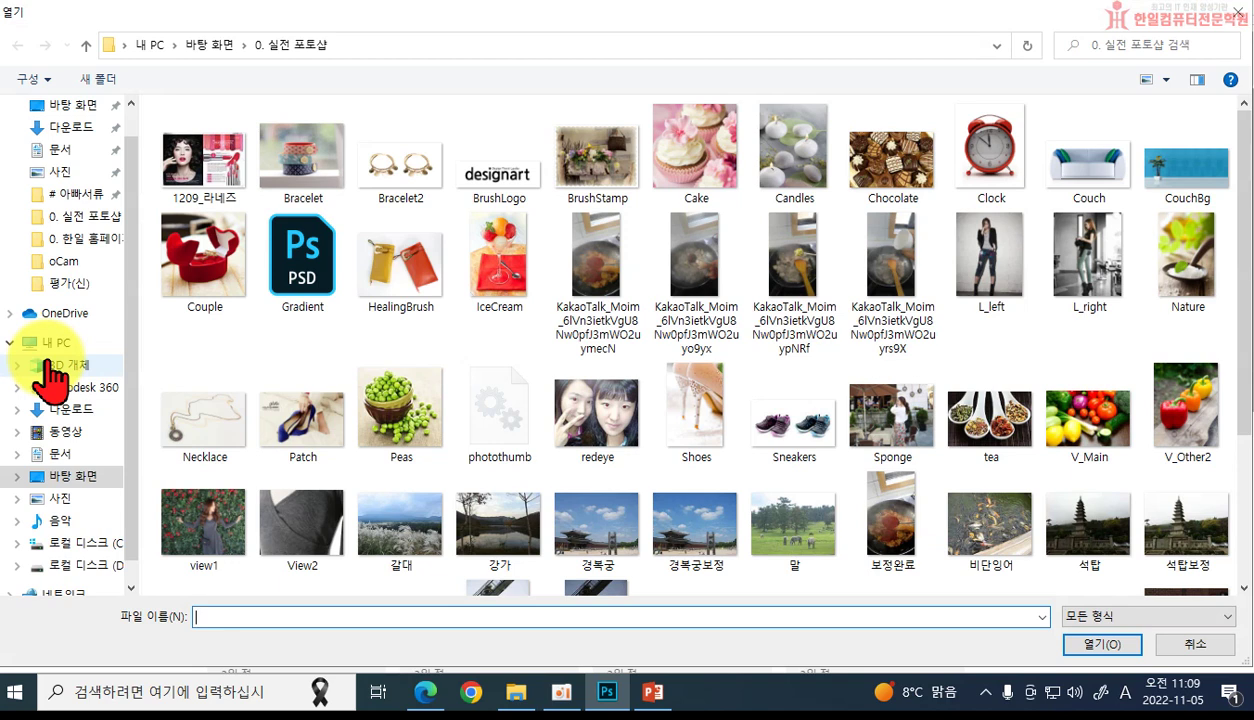
click(1111, 182)
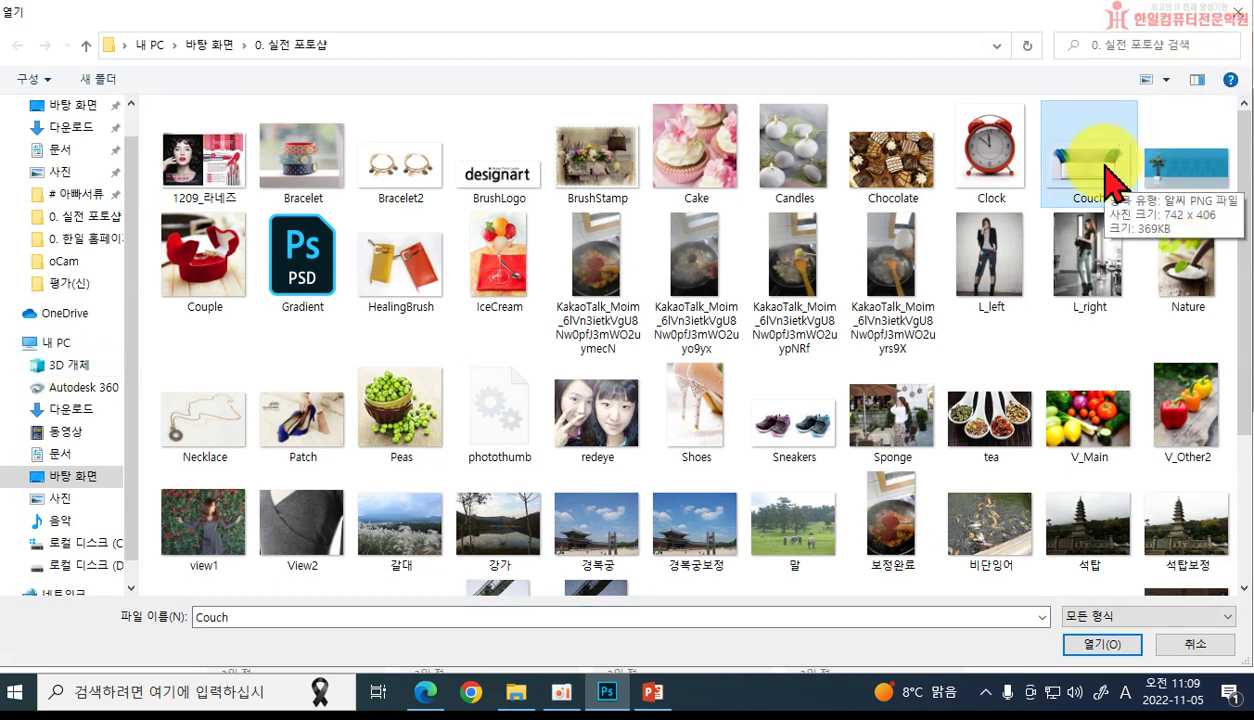
ctrl+click(1197, 186)
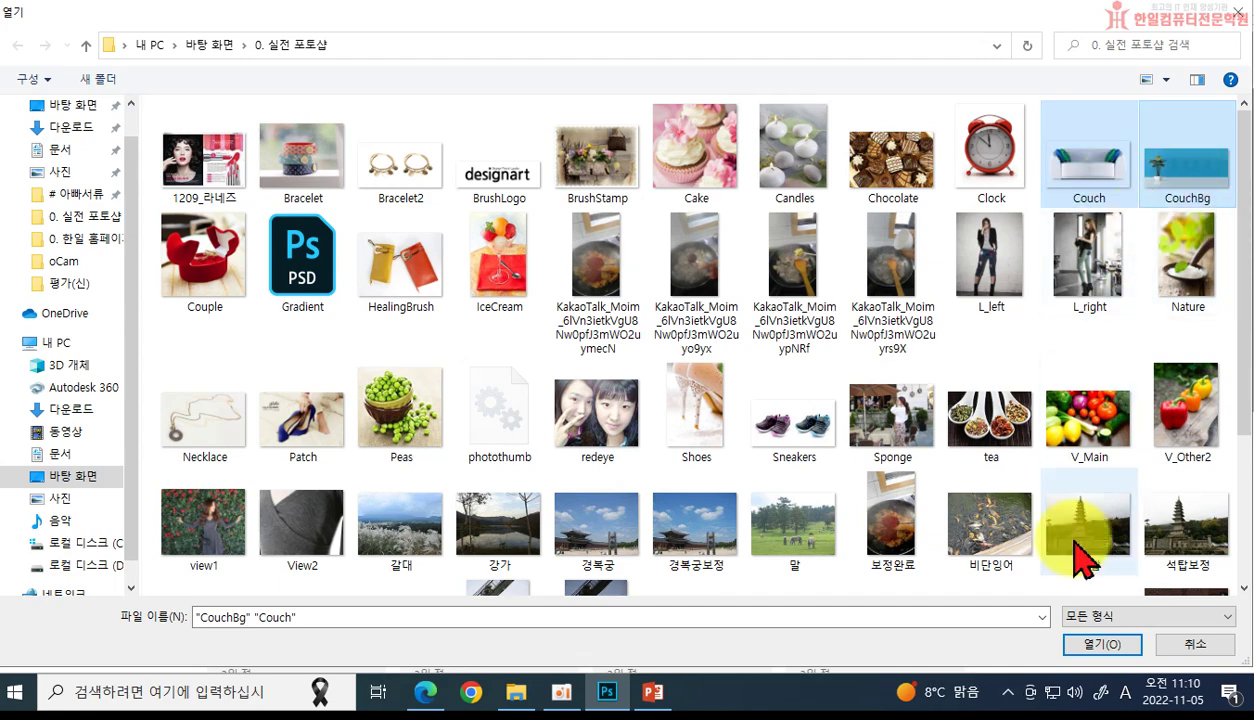
click(1096, 644)
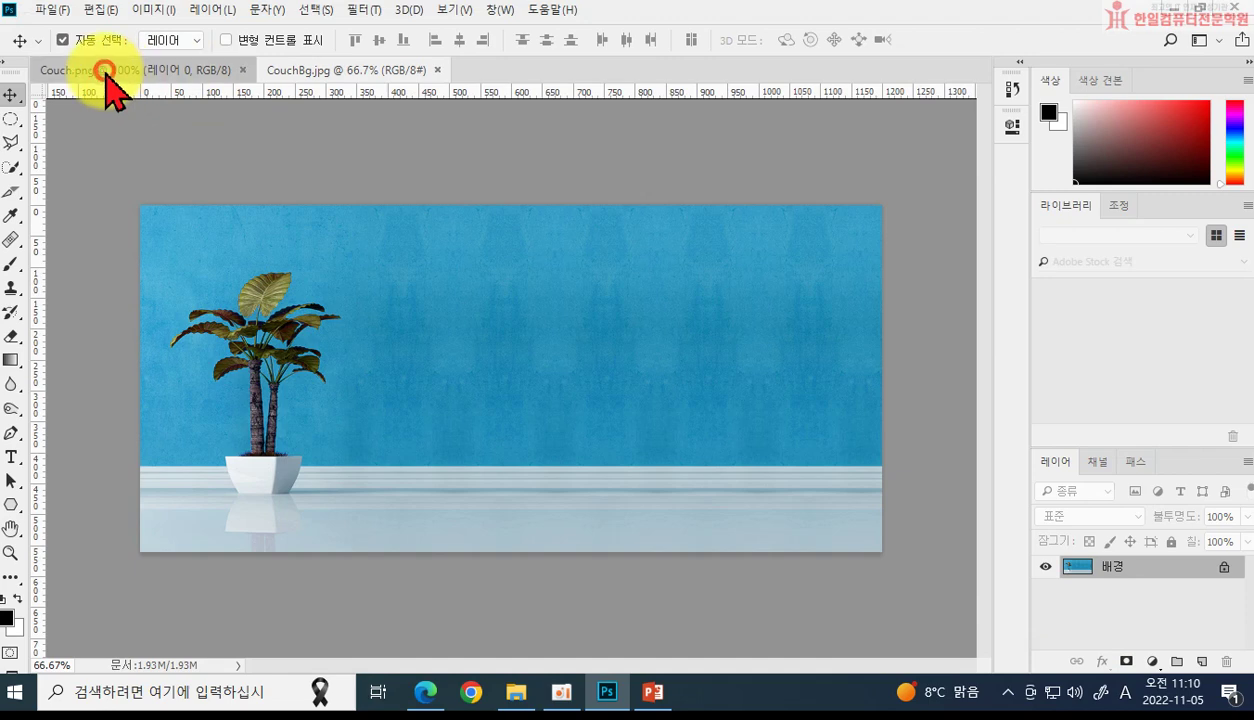
click(104, 74)
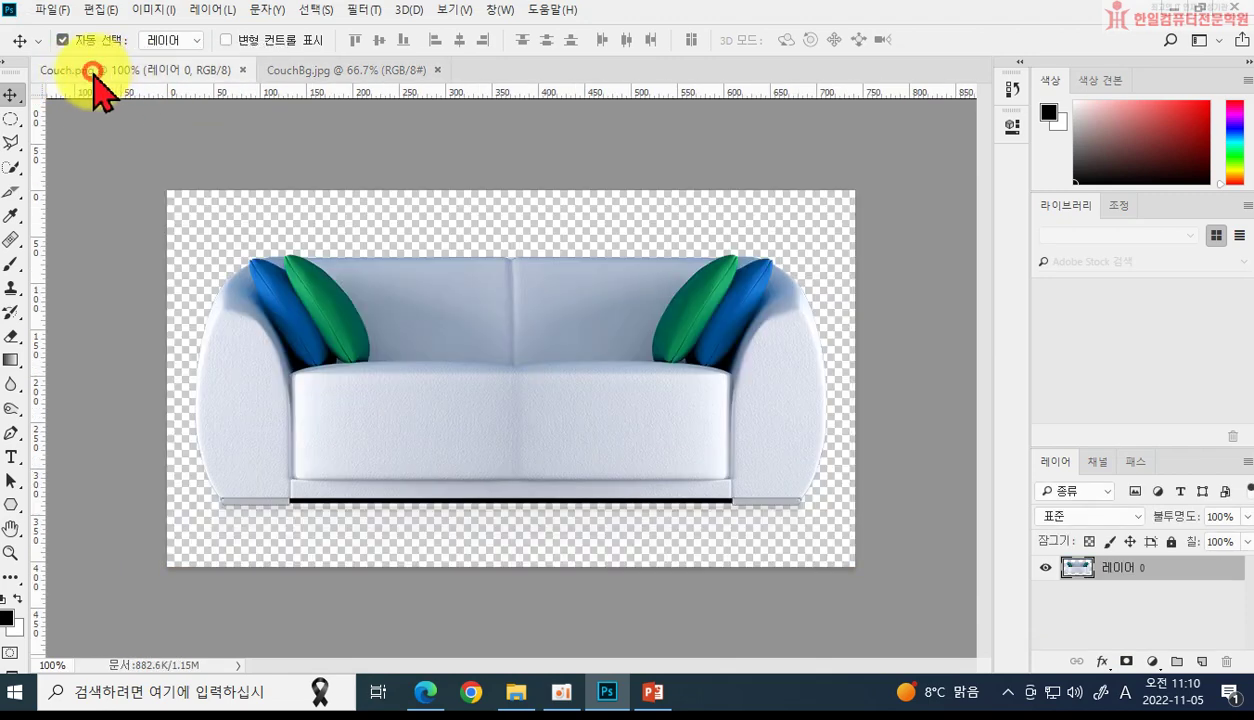
Step: Float Couch.png in its own window to copy its sofa into CouchBg.jpg with the Move tool, and close Couch.png
drag(95, 77, 131, 150)
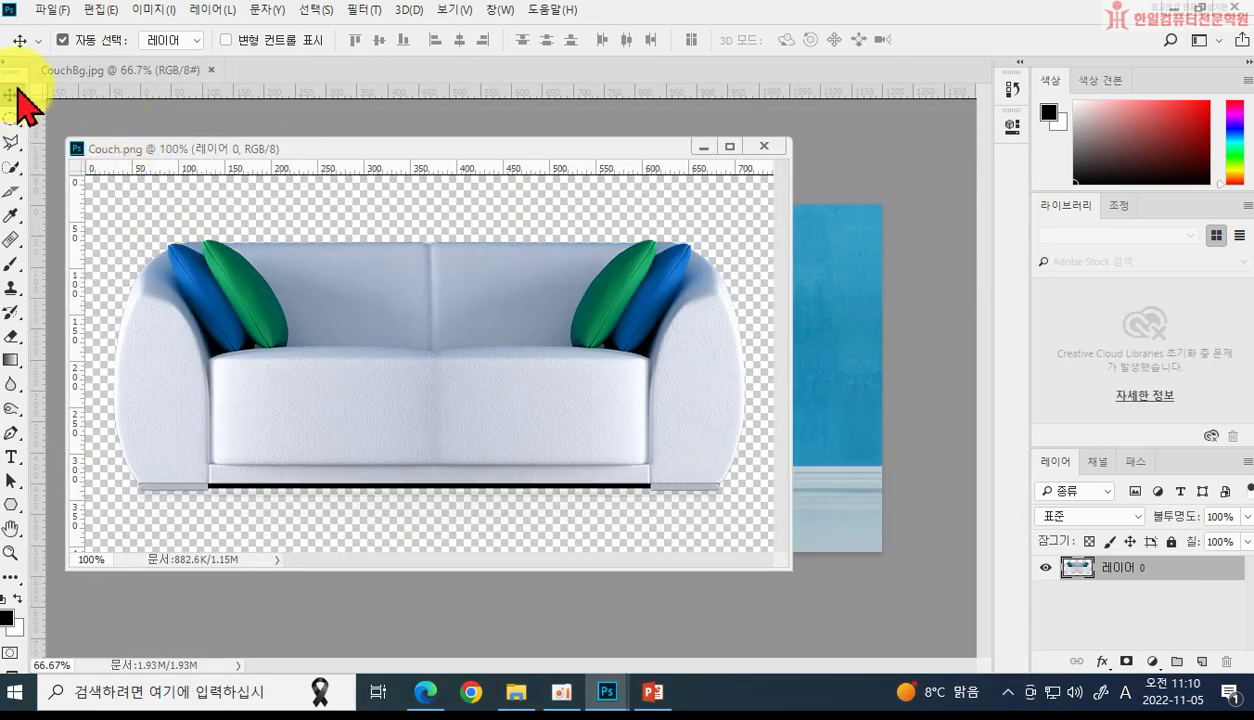
click(12, 95)
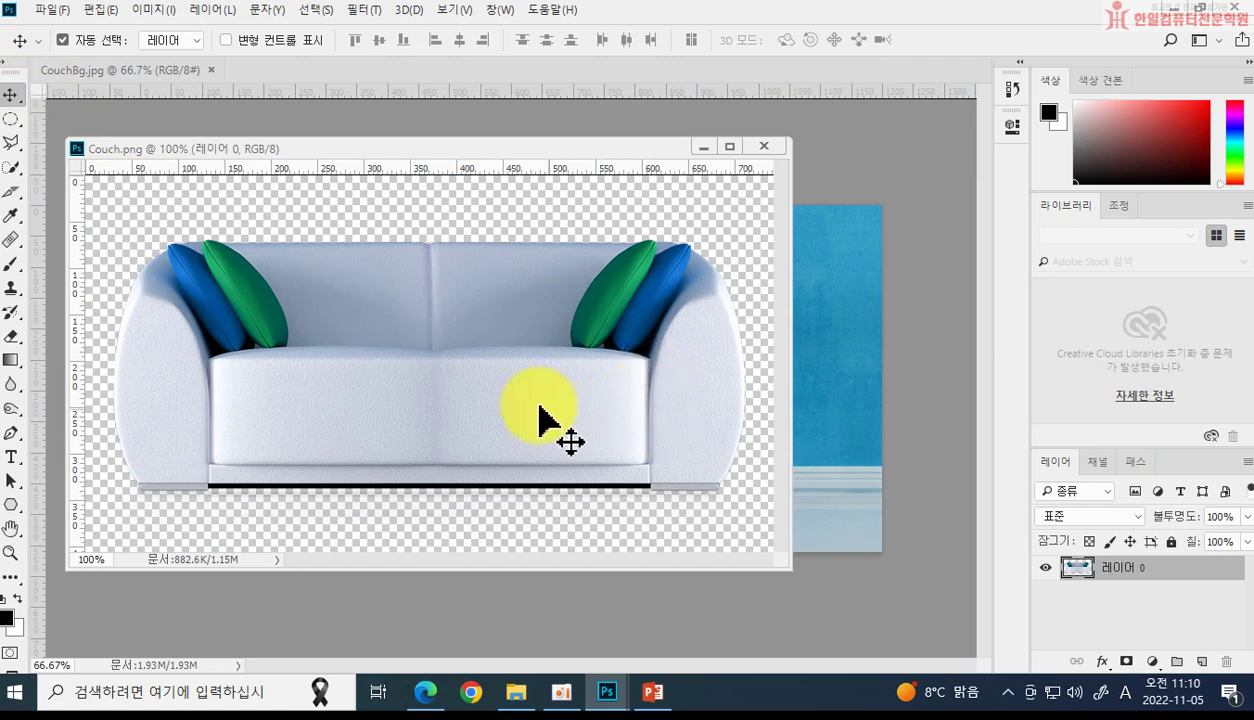
drag(653, 372, 818, 376)
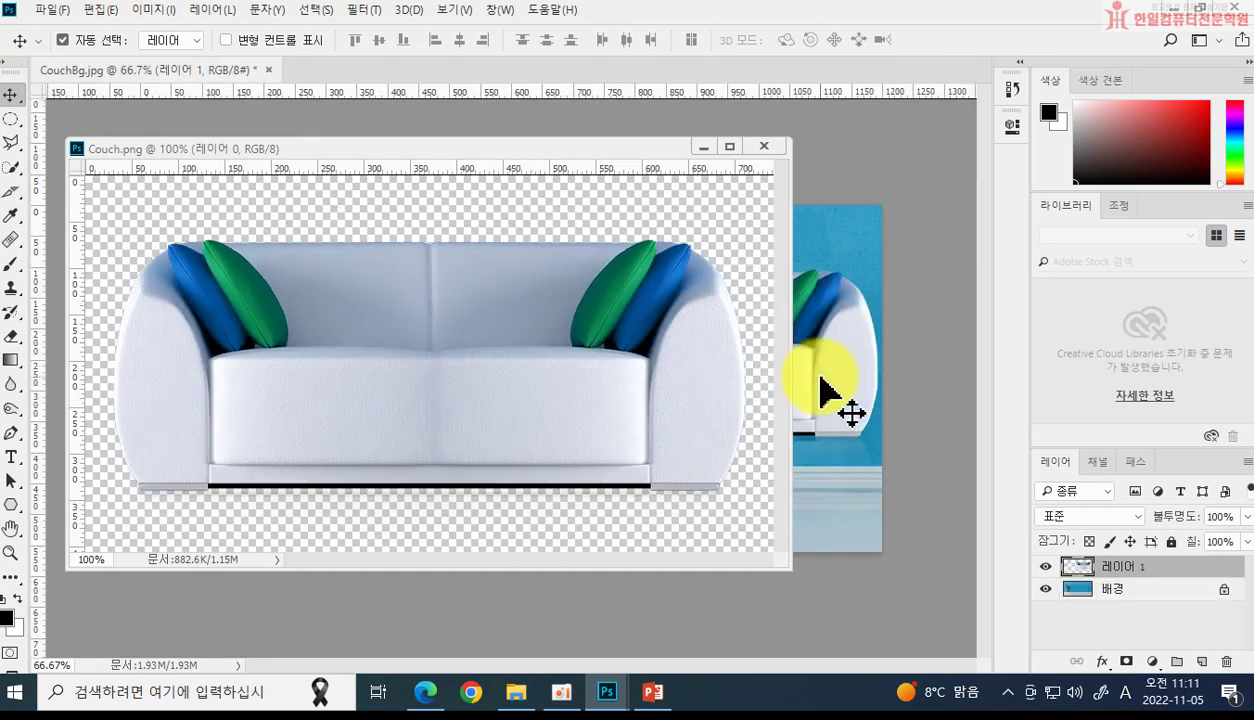
click(764, 146)
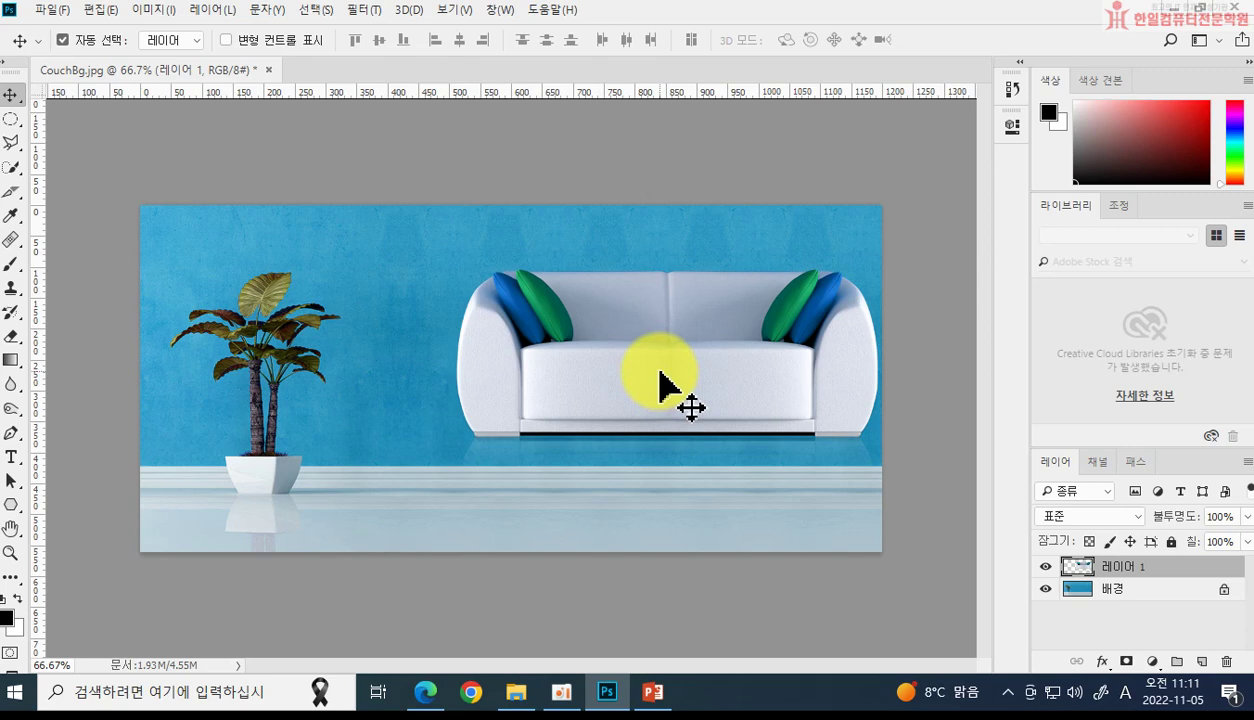
Step: Move the sofa down in CouchBg.jpg so it stands on the floor close beside the potted plant
drag(659, 371, 577, 439)
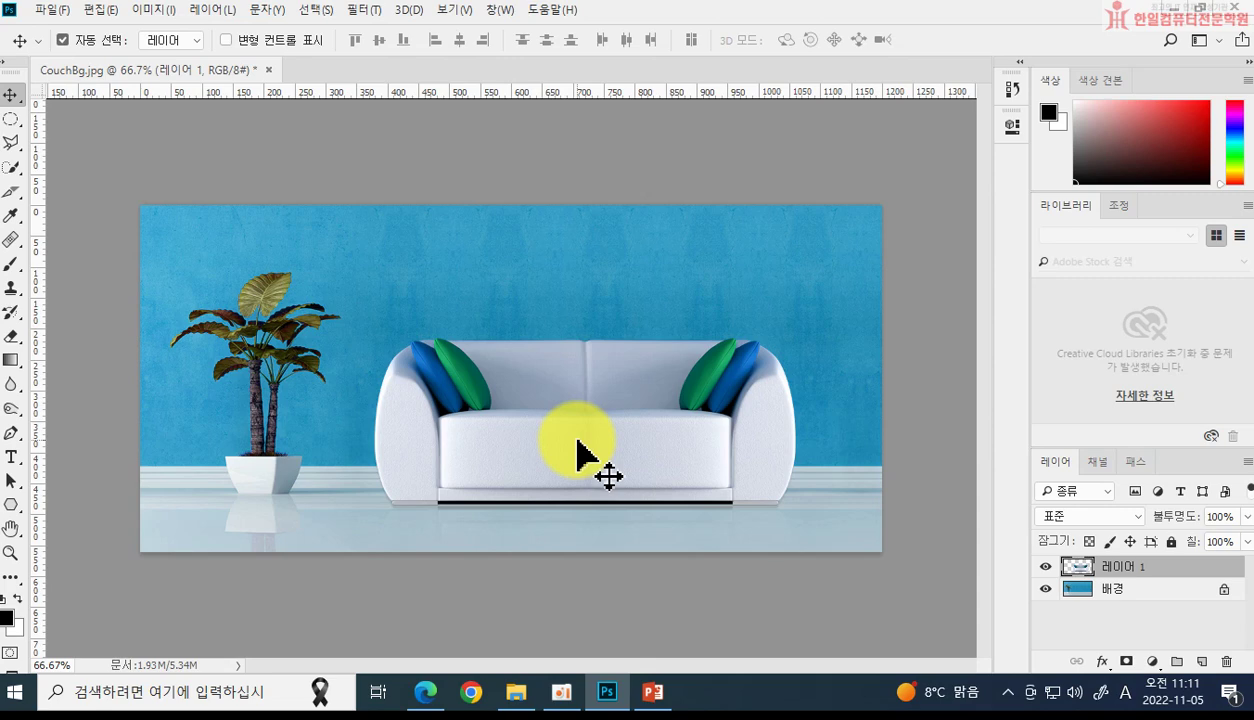
drag(576, 438, 541, 445)
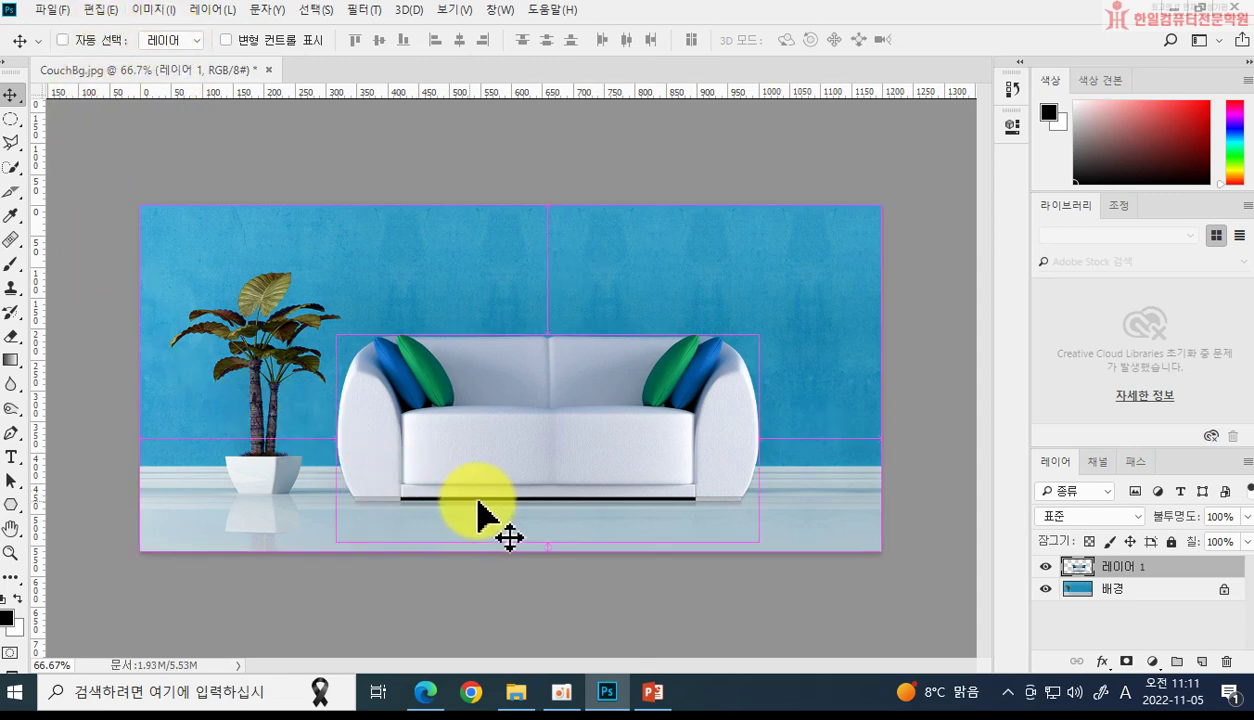
key(ctrl+t)
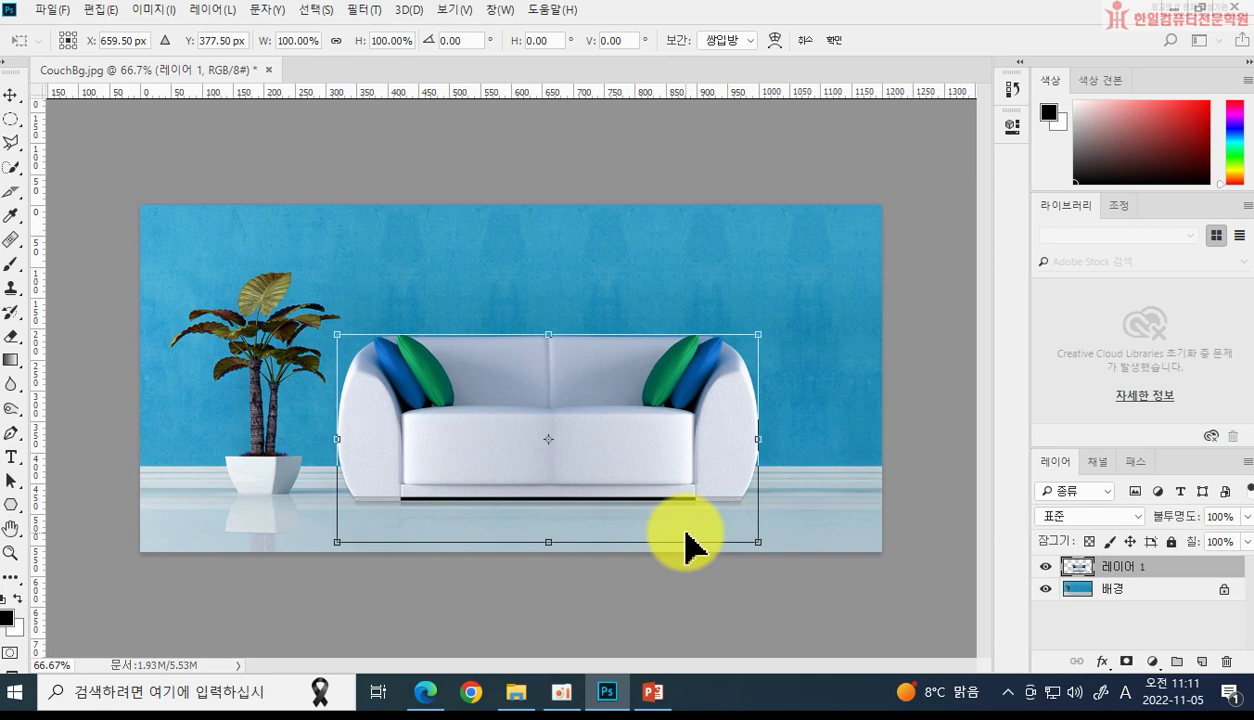
key(Return)
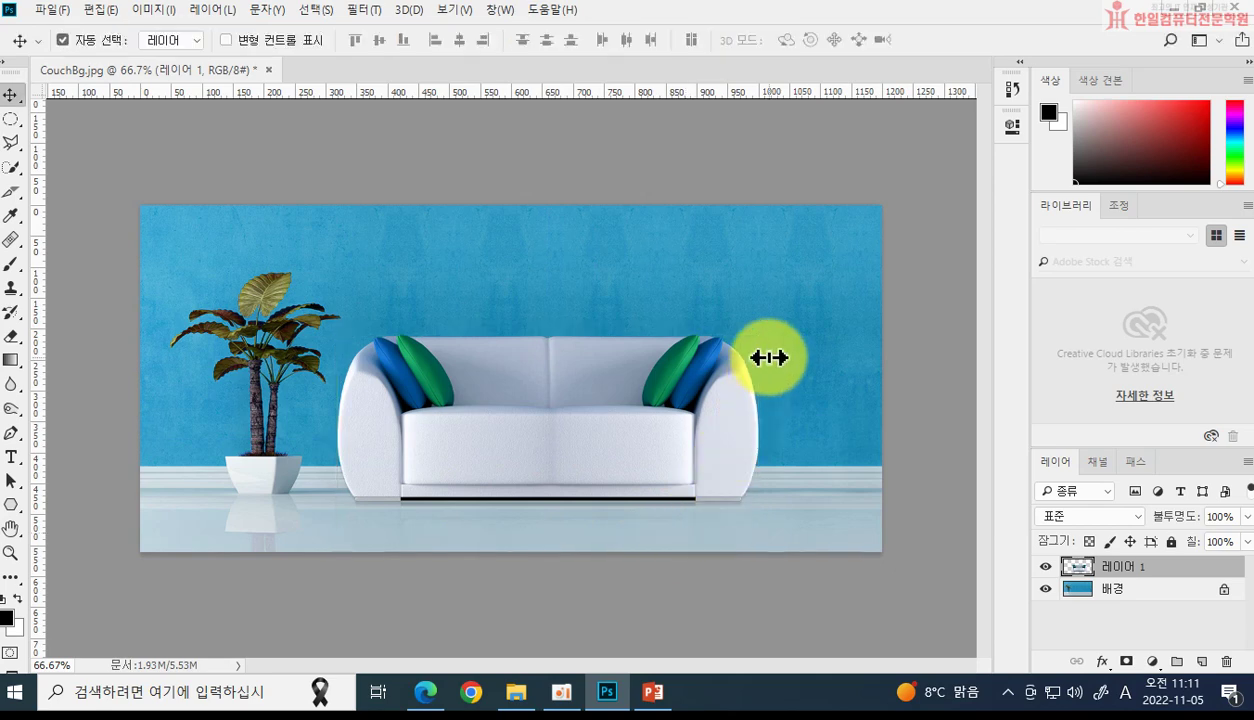
click(160, 12)
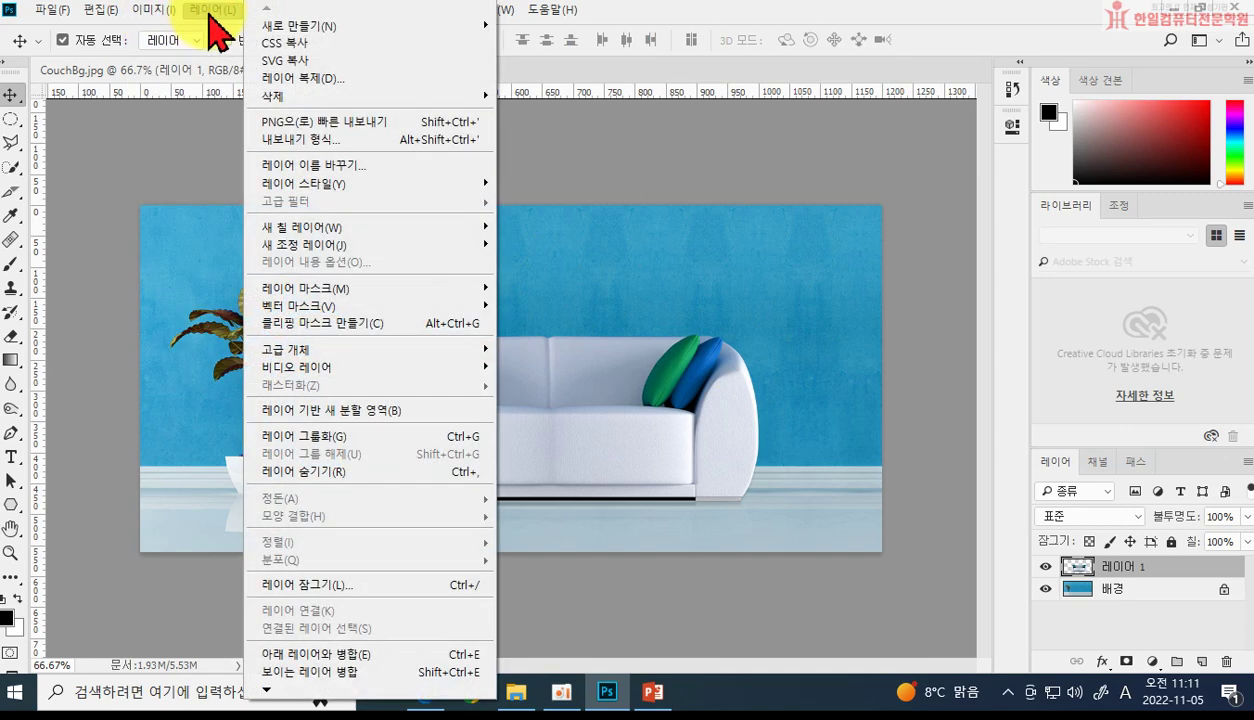
mouse_move(128, 24)
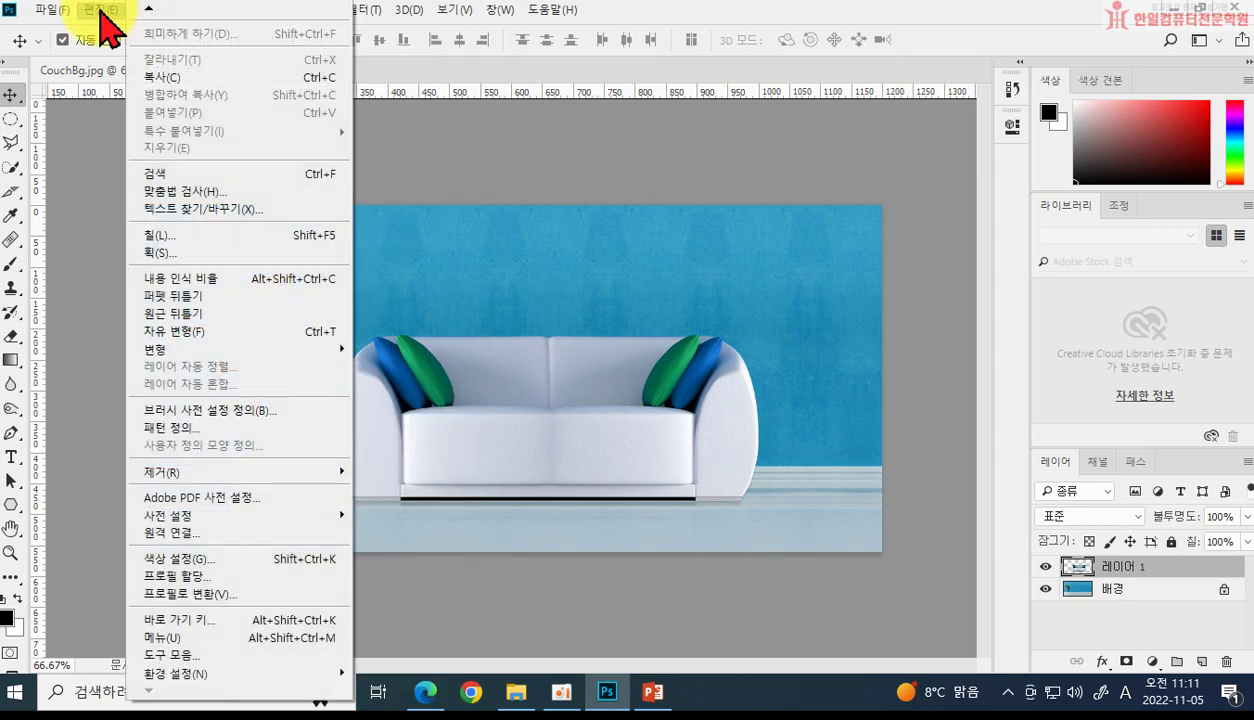
click(247, 352)
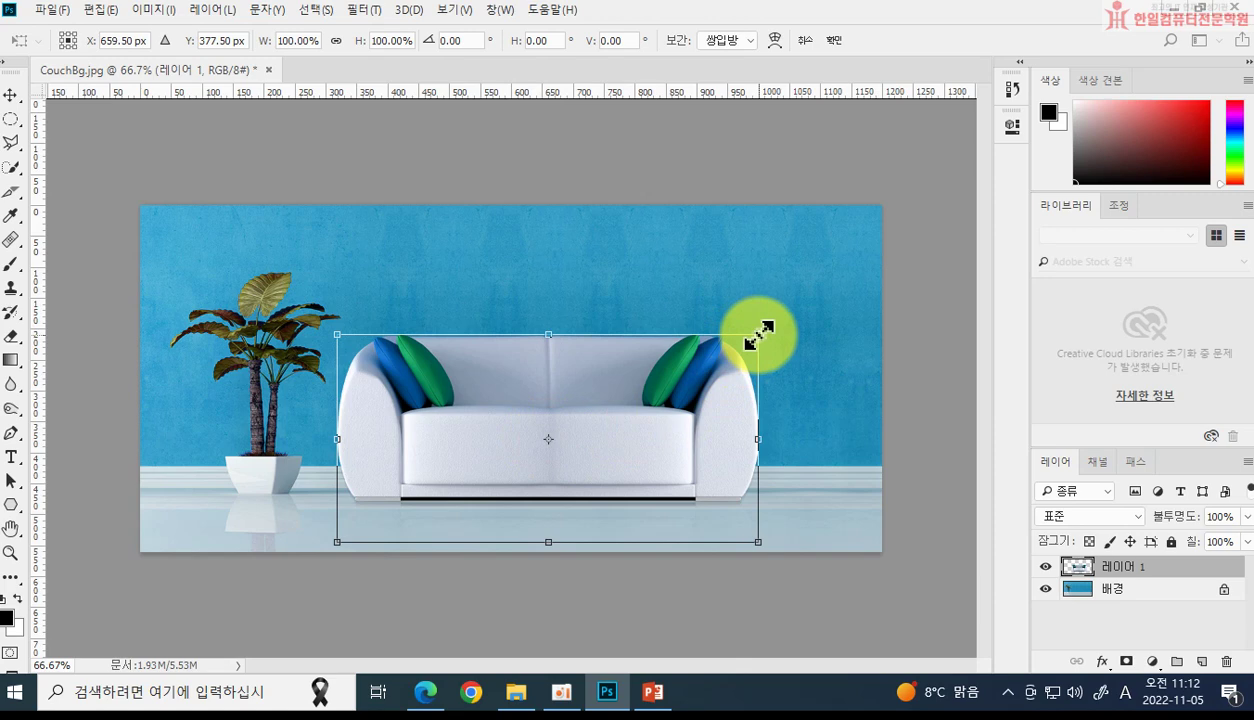
drag(757, 336, 672, 373)
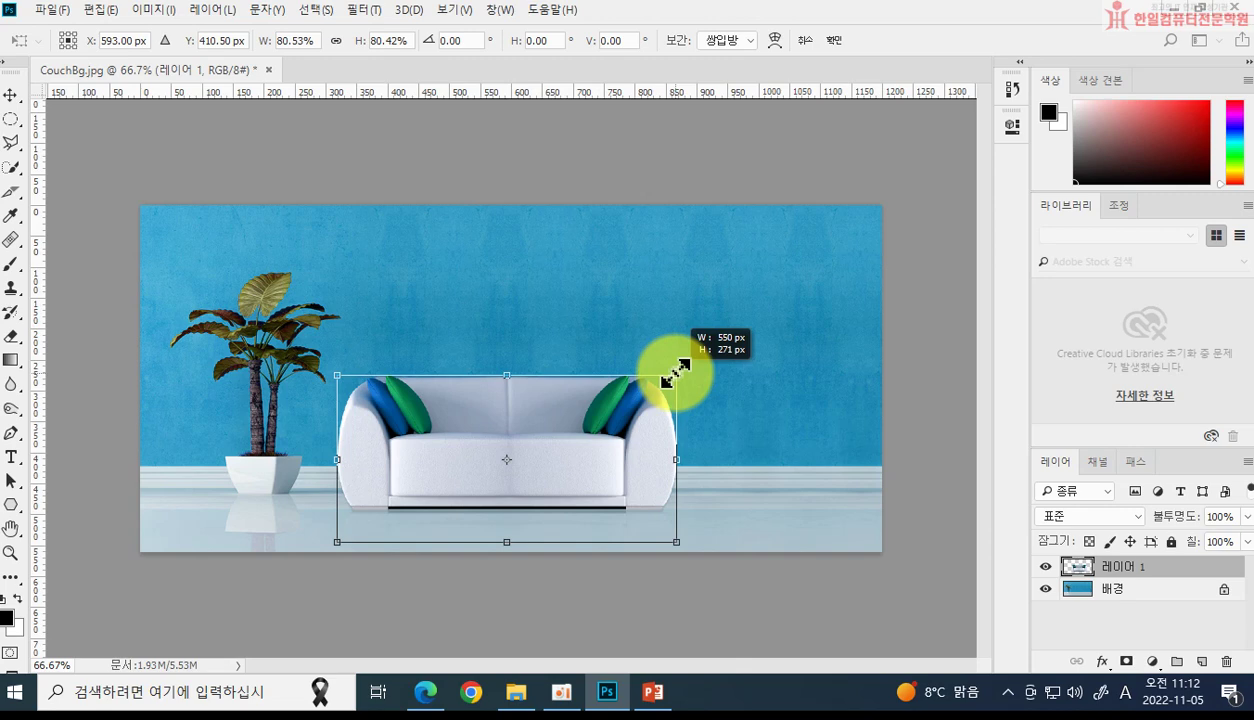
drag(675, 372, 676, 371)
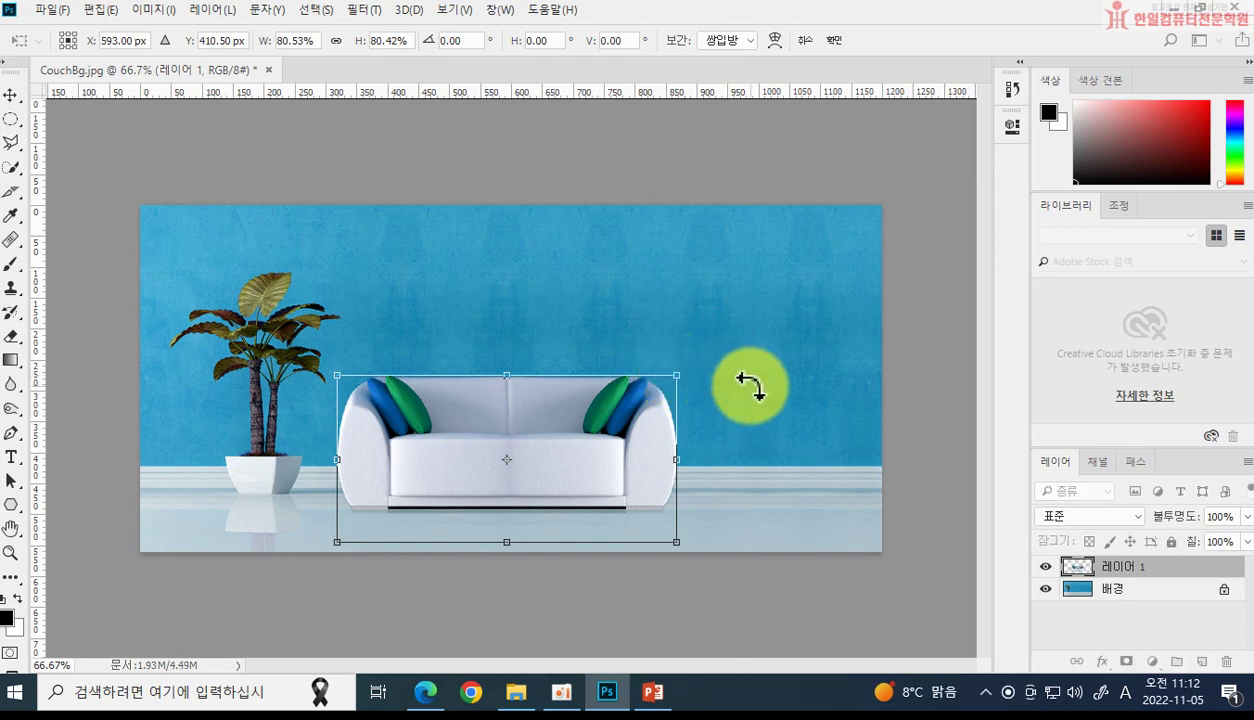
key(Escape)
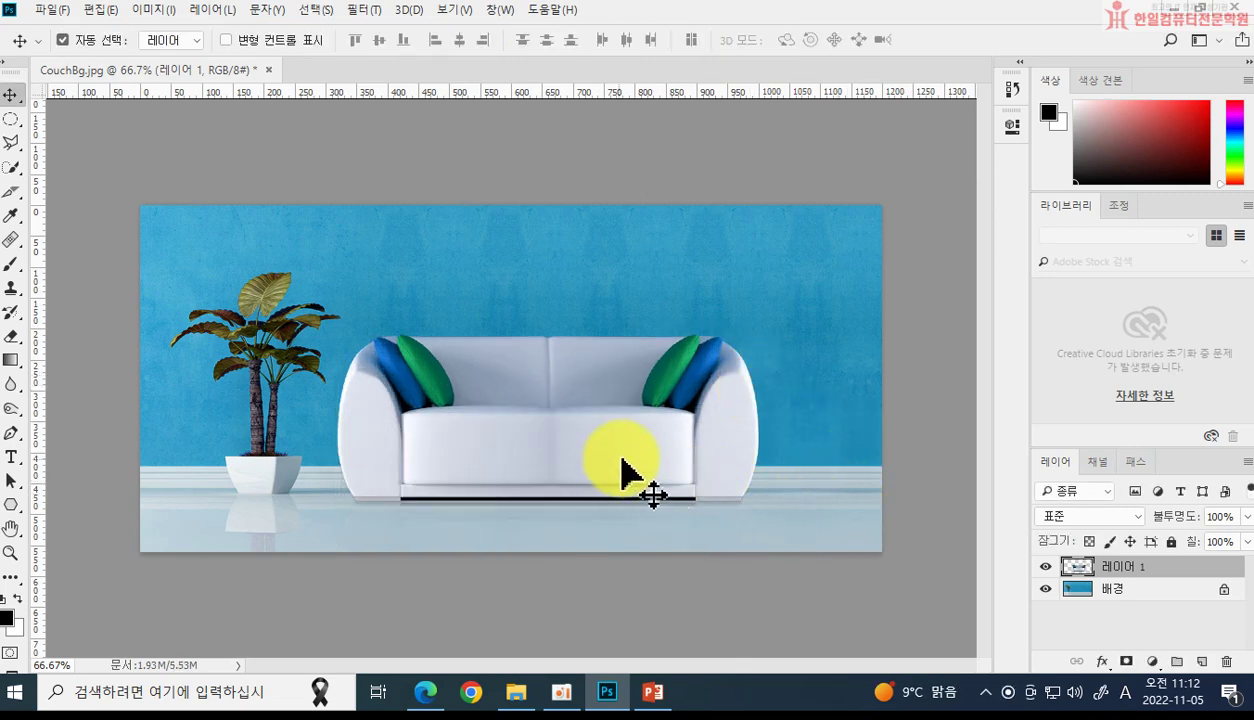
Step: Scale the sofa down proportionally to about 80% with Free Transform, keeping its lower-left corner in place, and apply it
key(ctrl+t)
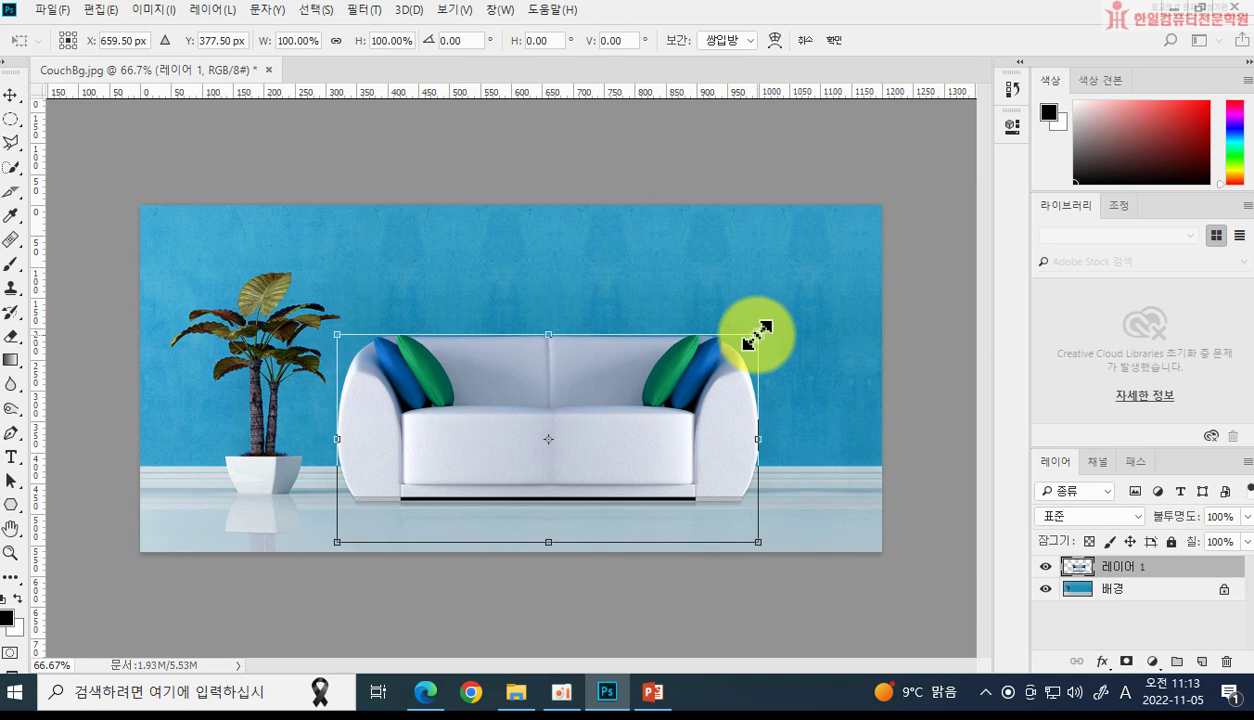
drag(757, 334, 685, 405)
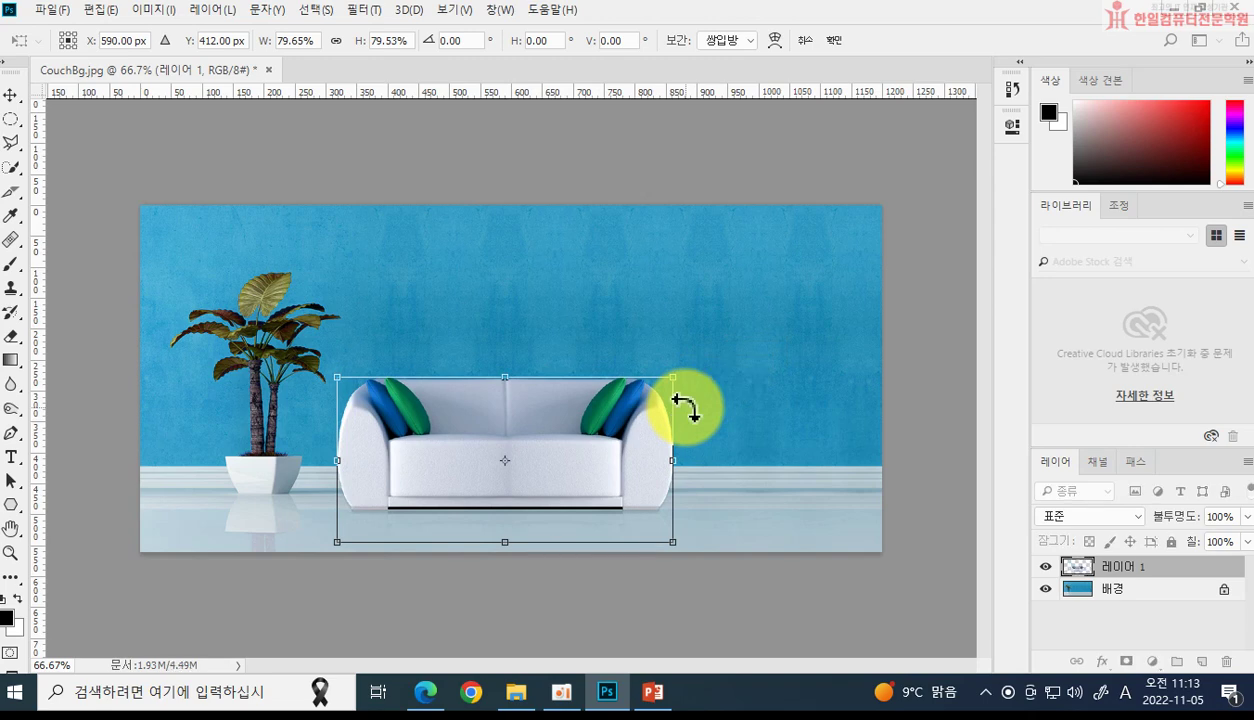
key(Return)
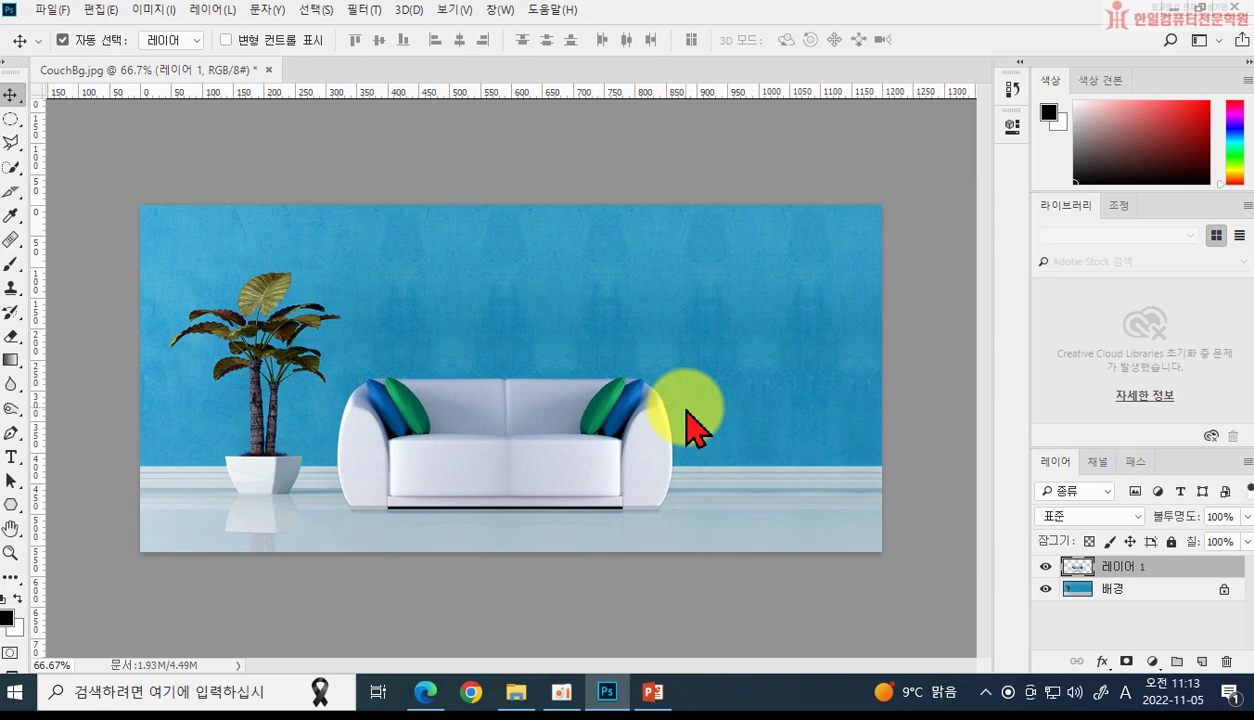
click(687, 419)
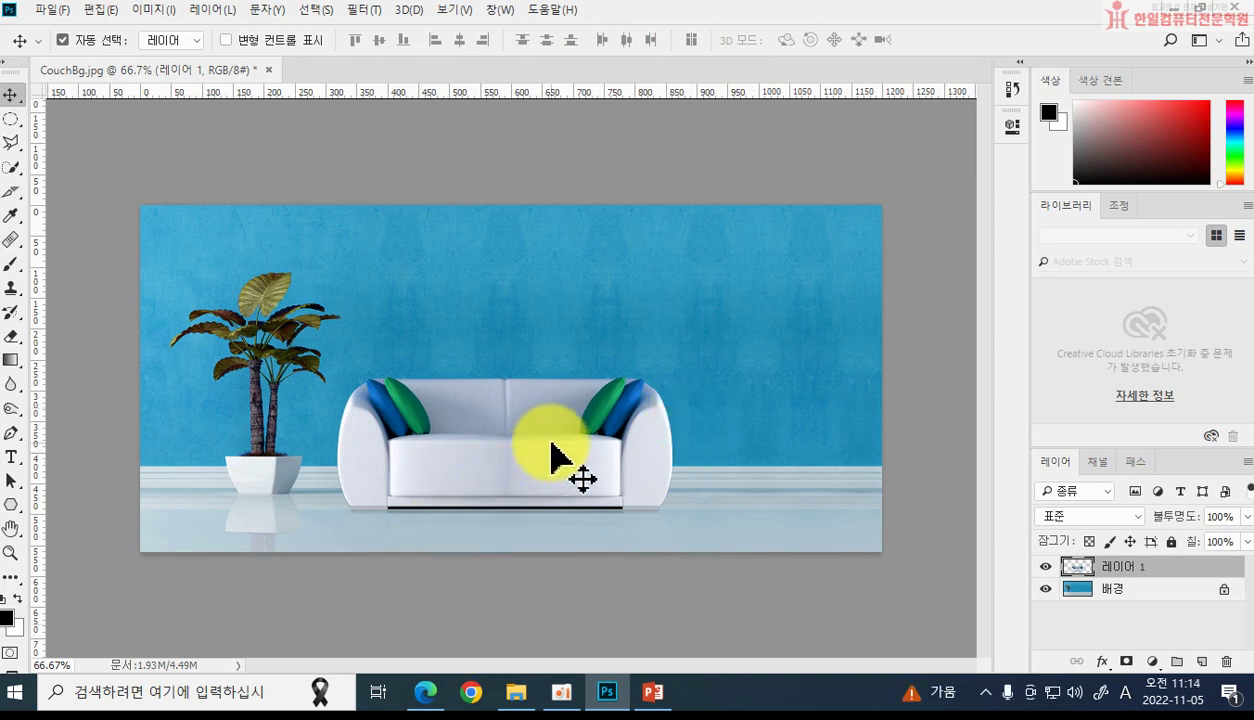
Step: Rotate the sofa 90° clockwise with Free Transform, and rotate it back 90° counterclockwise
key(ctrl)
key(ctrl+t)
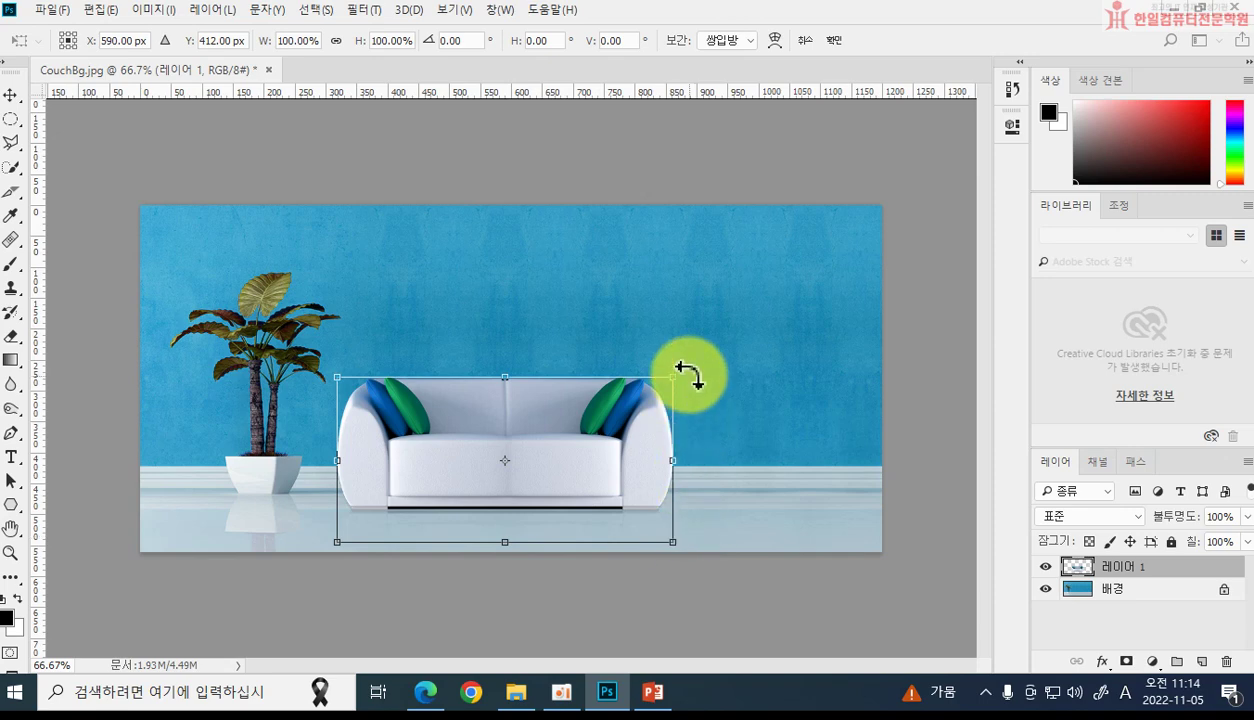
mouse_move(686, 368)
mouse_down()
mouse_move(703, 460)
mouse_move(680, 532)
mouse_move(712, 488)
mouse_move(688, 354)
mouse_move(577, 262)
mouse_move(640, 385)
mouse_move(633, 336)
mouse_move(551, 285)
mouse_move(613, 302)
mouse_move(665, 378)
mouse_up()
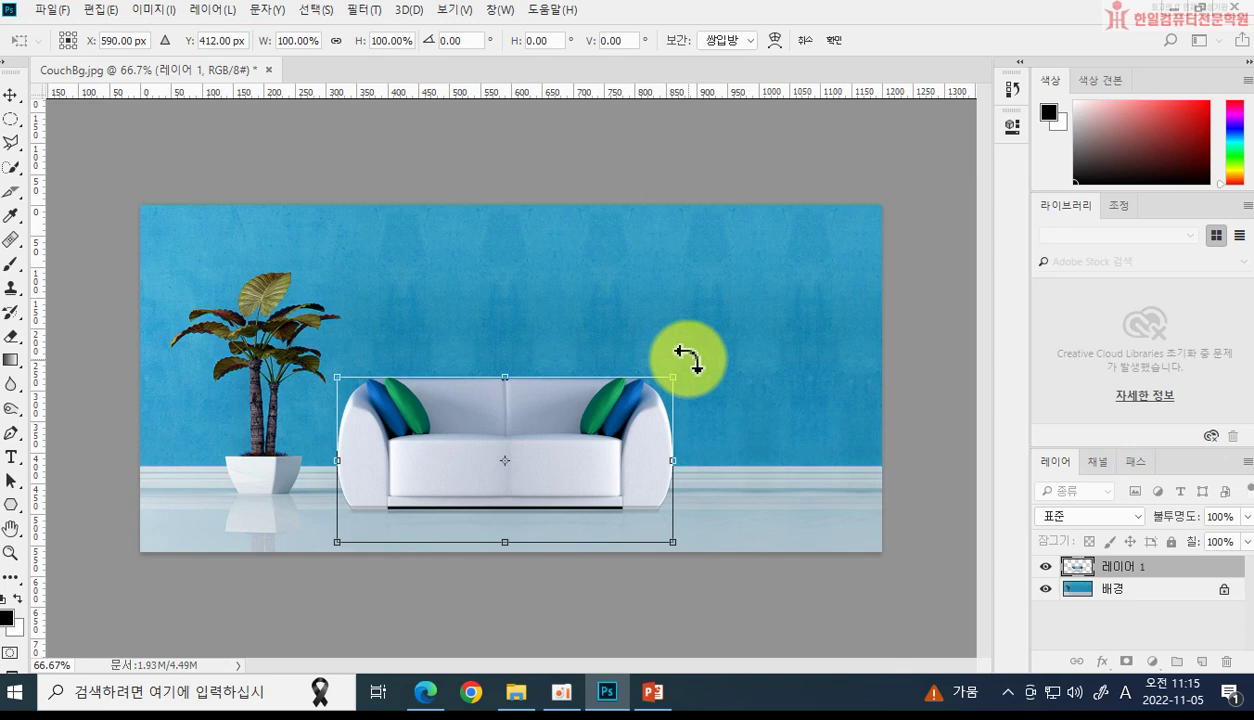
mouse_move(686, 356)
mouse_down()
mouse_move(658, 302)
mouse_move(705, 357)
mouse_up()
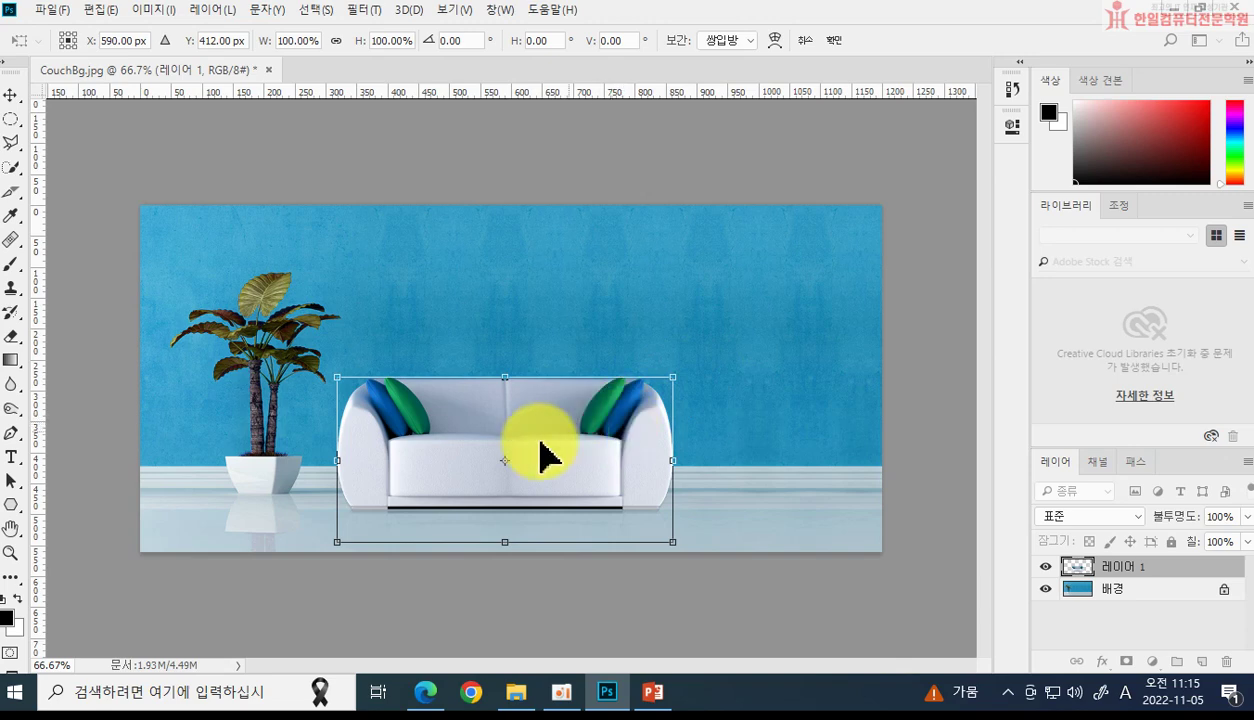
right_click(577, 446)
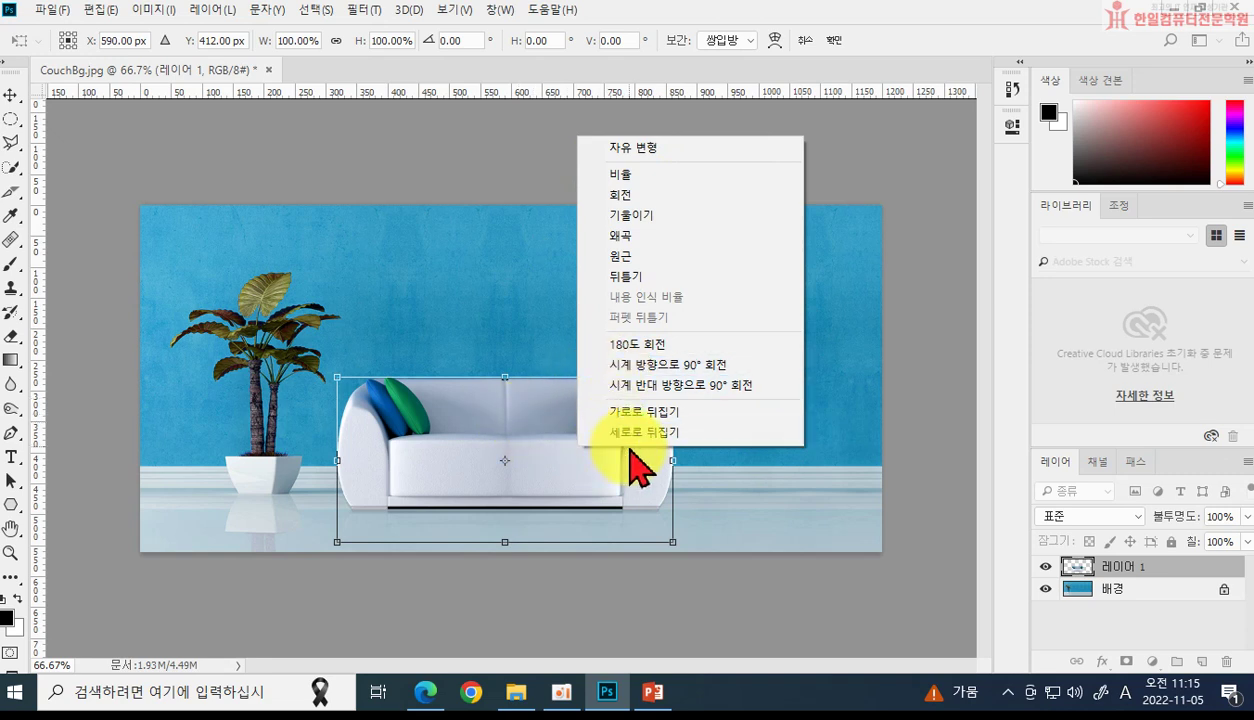
click(640, 370)
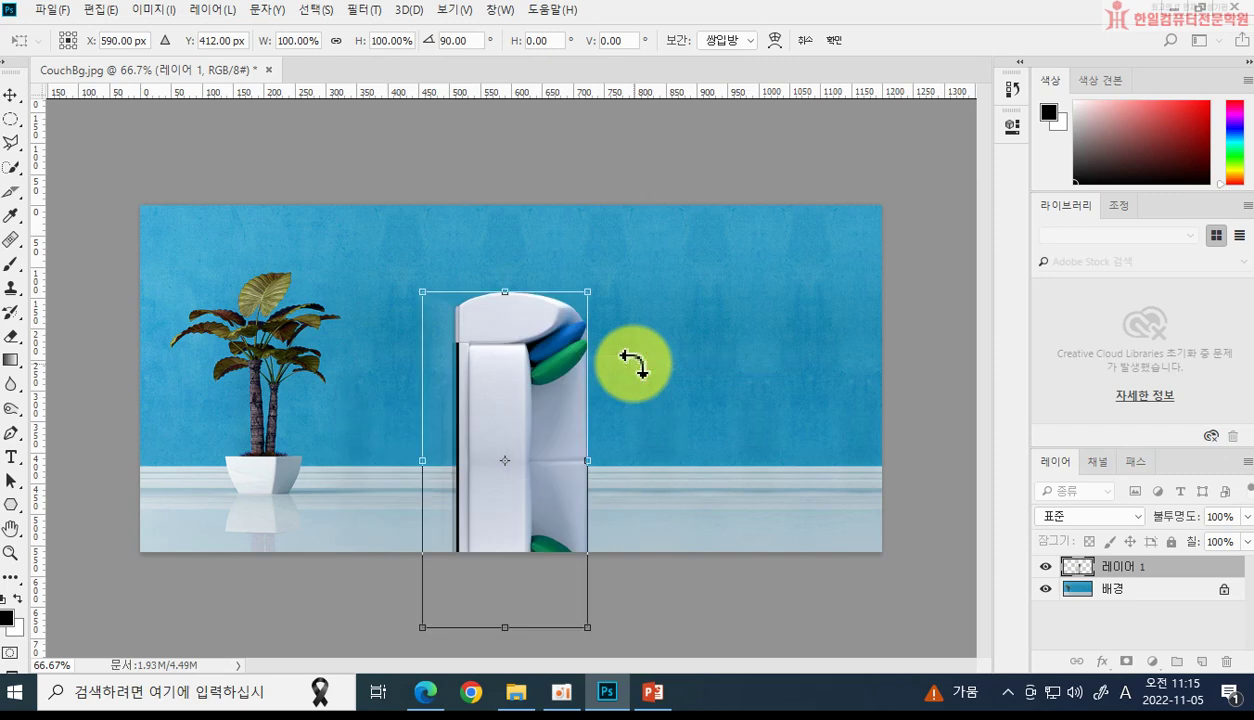
right_click(553, 380)
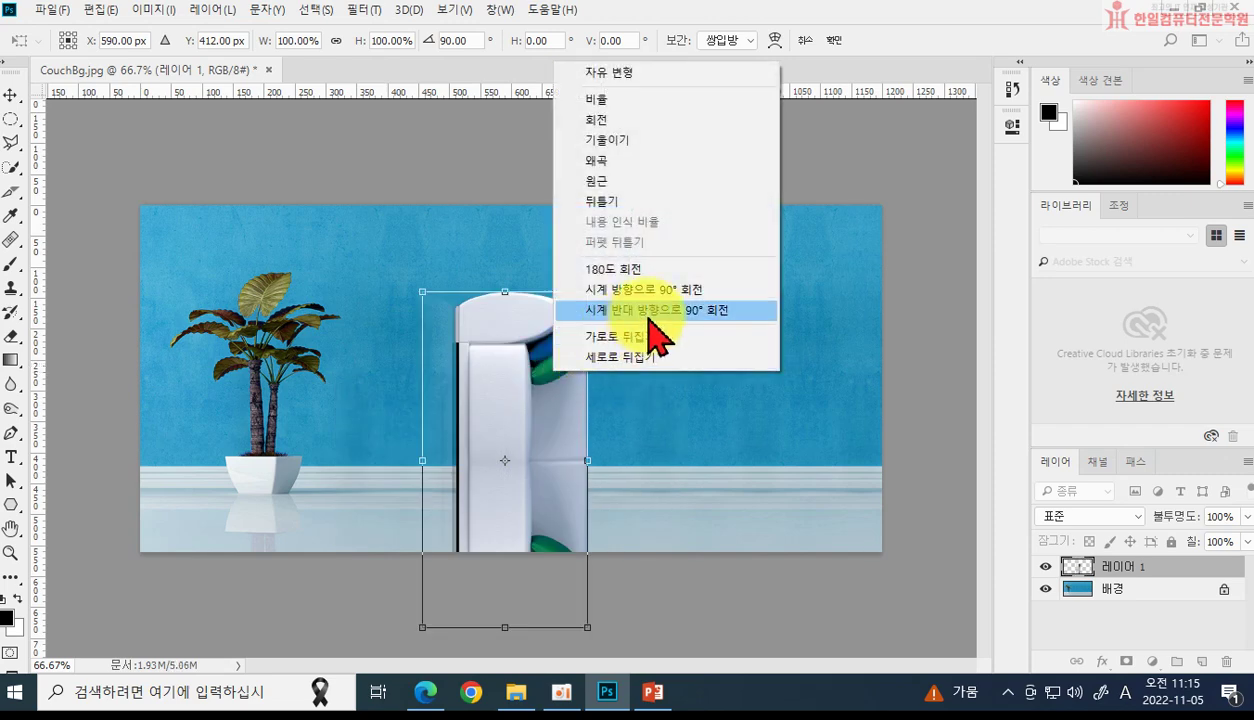
click(604, 312)
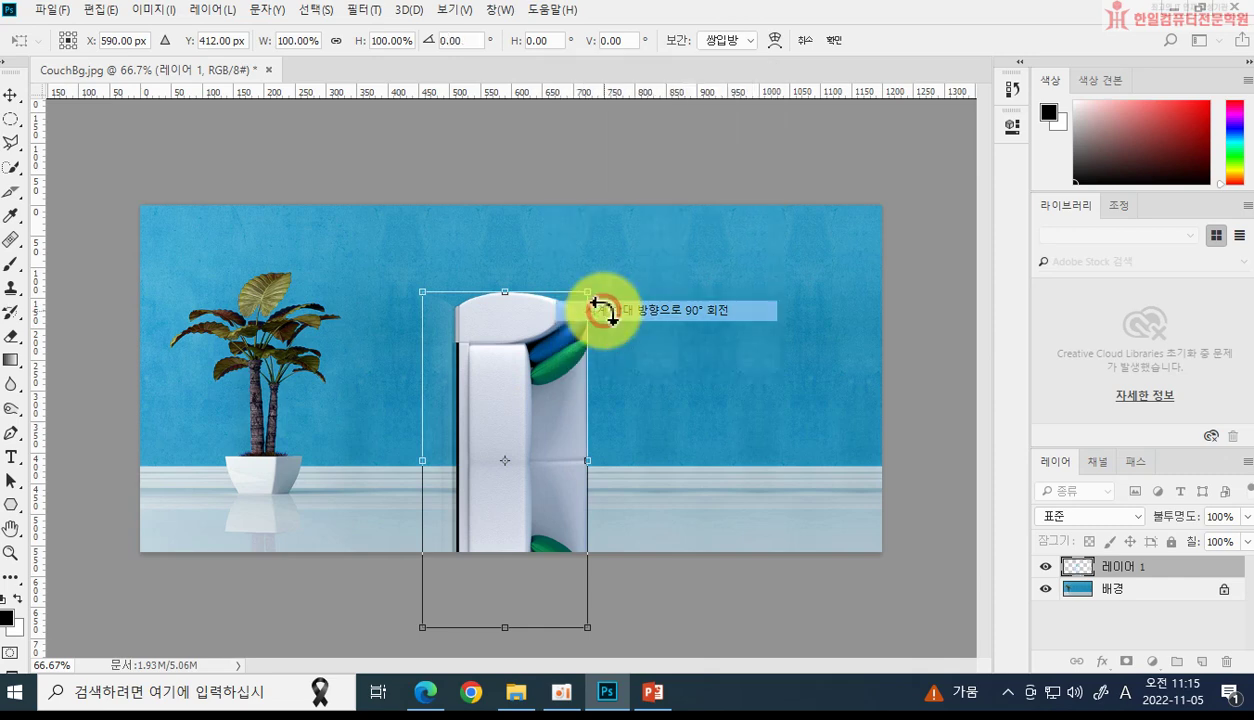
Step: Flip the sofa horizontally, flip it vertically and back upright, and apply the transformation
right_click(615, 431)
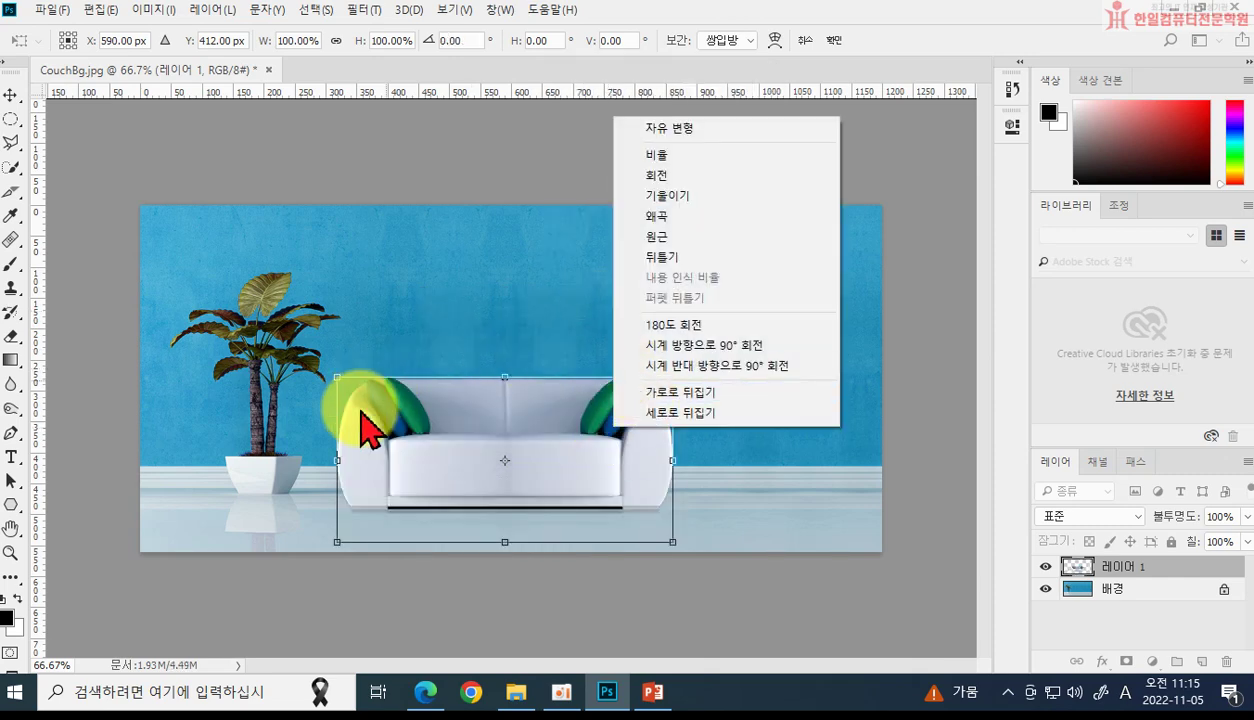
click(660, 393)
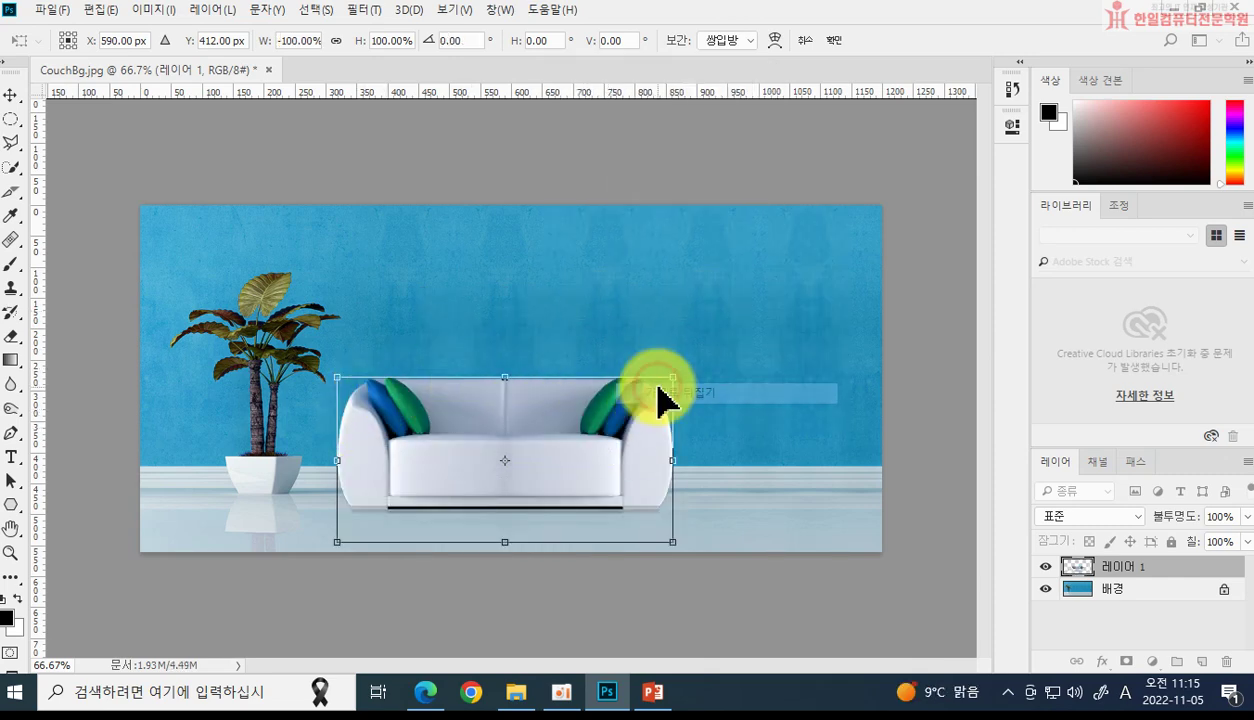
right_click(640, 400)
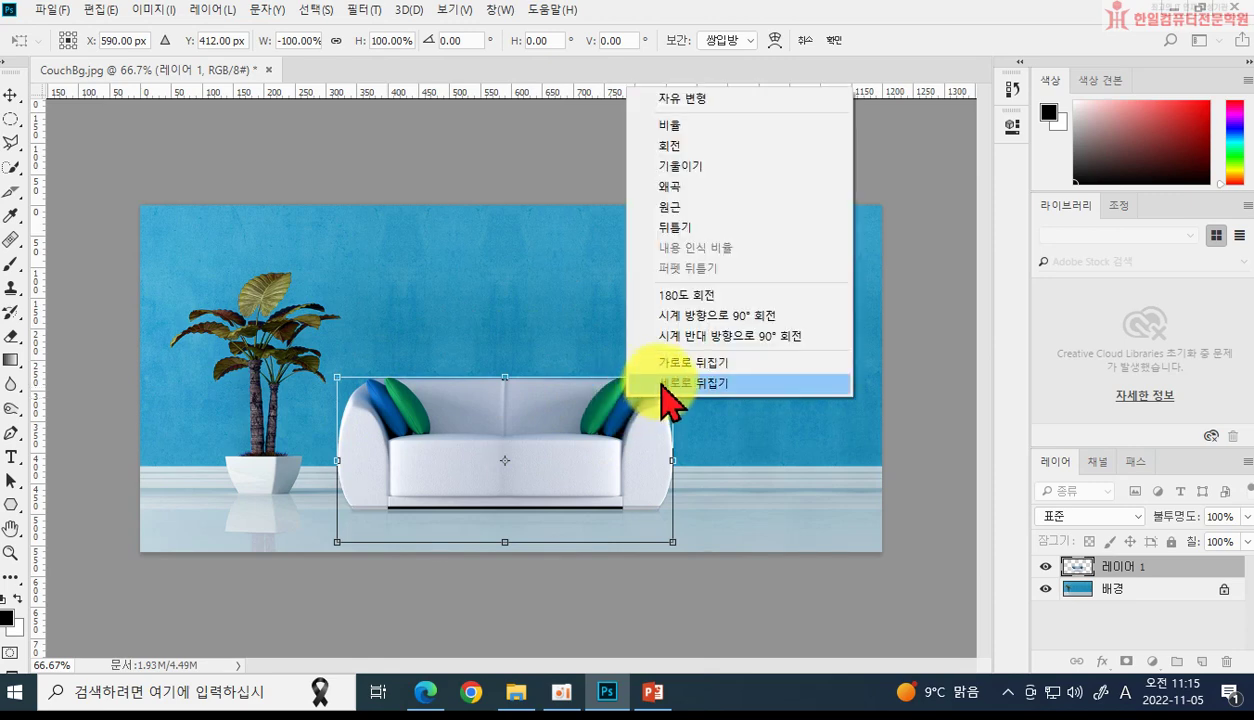
click(661, 383)
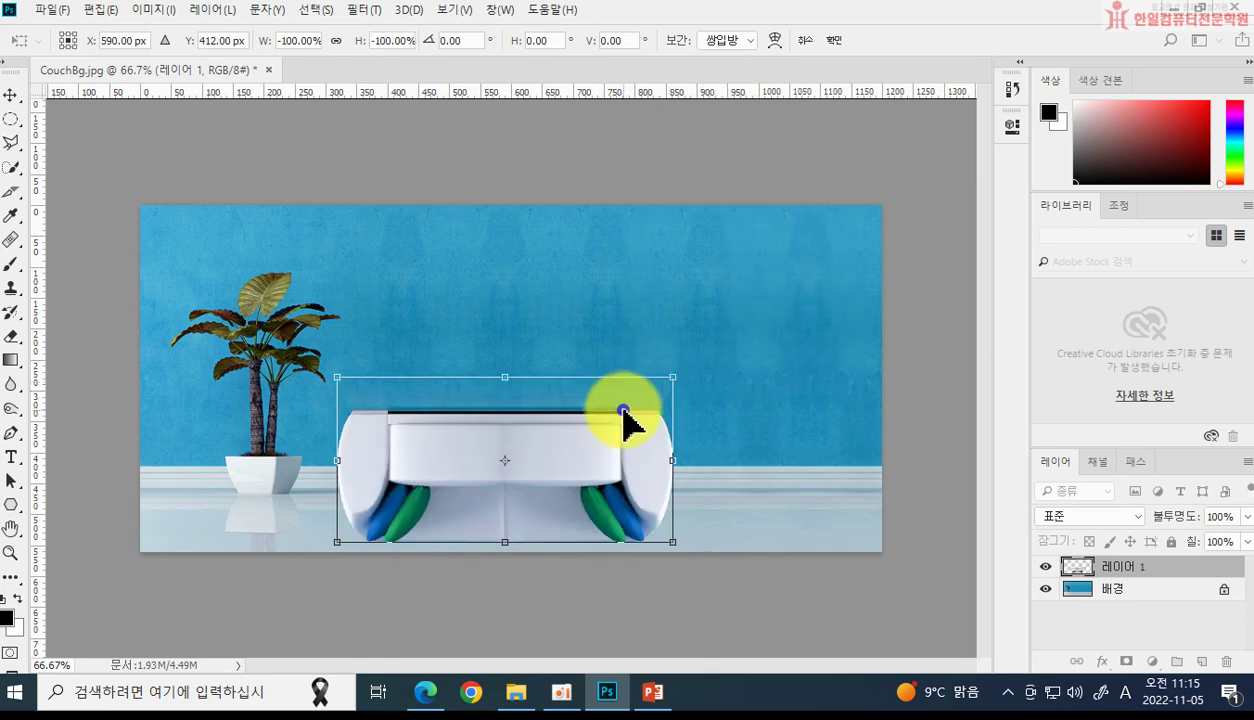
right_click(640, 410)
click(666, 395)
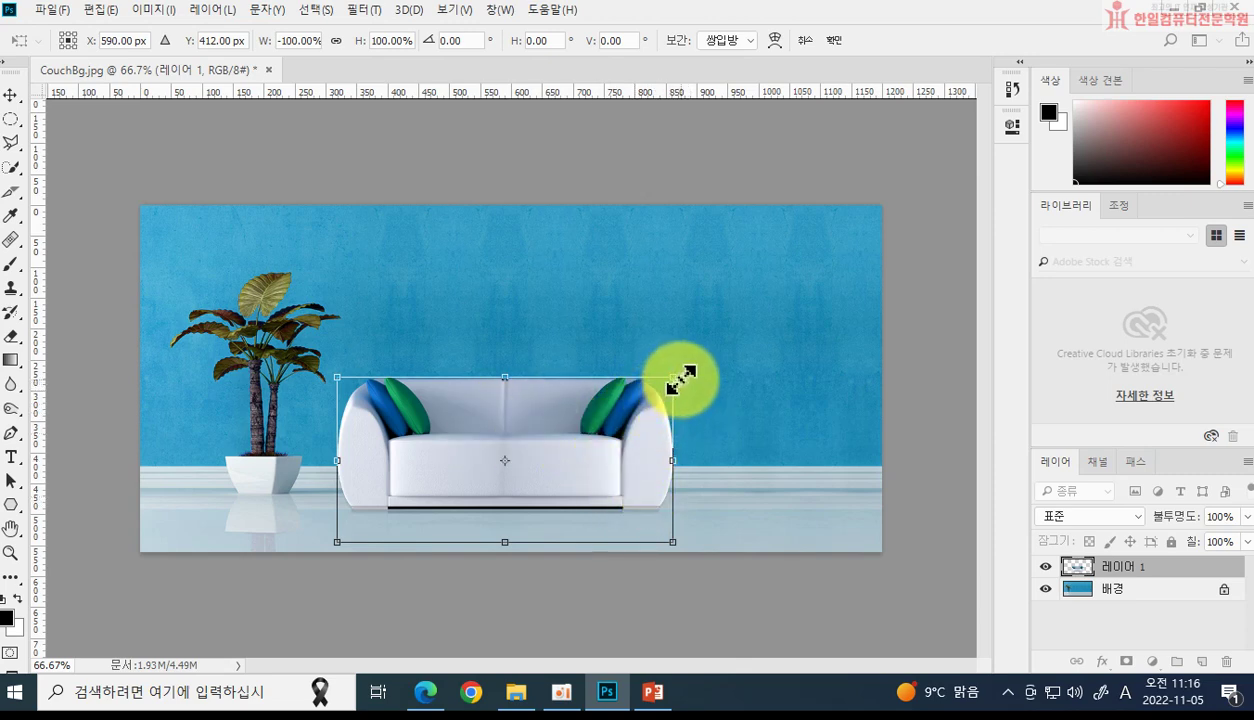
double_click(641, 516)
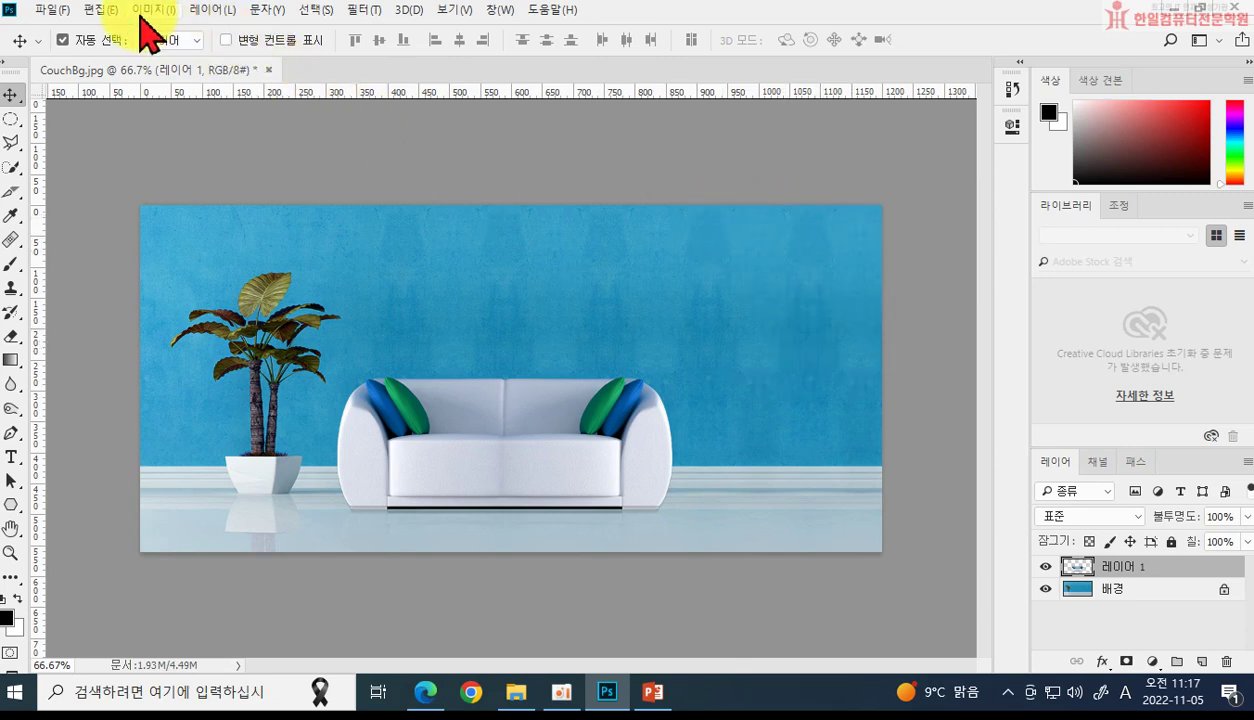
Step: Open the image 1209_라네즈 from the "0. 실전 포토샵" folder
click(59, 12)
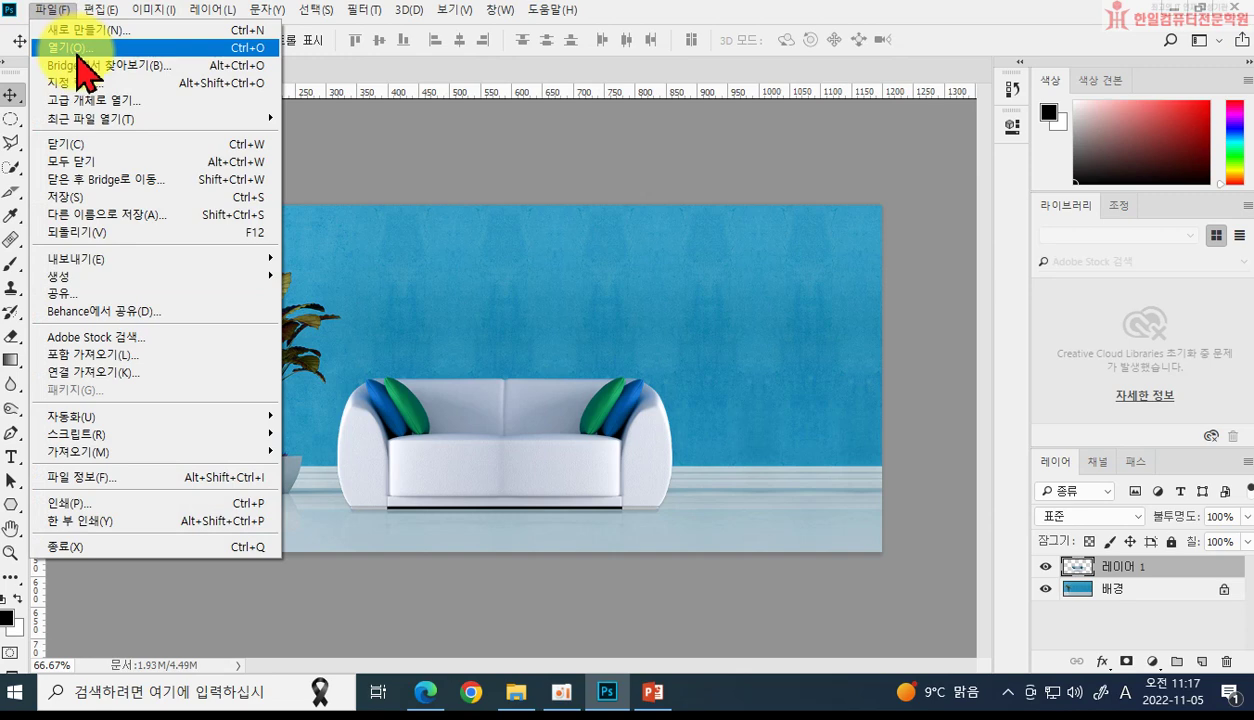
click(77, 50)
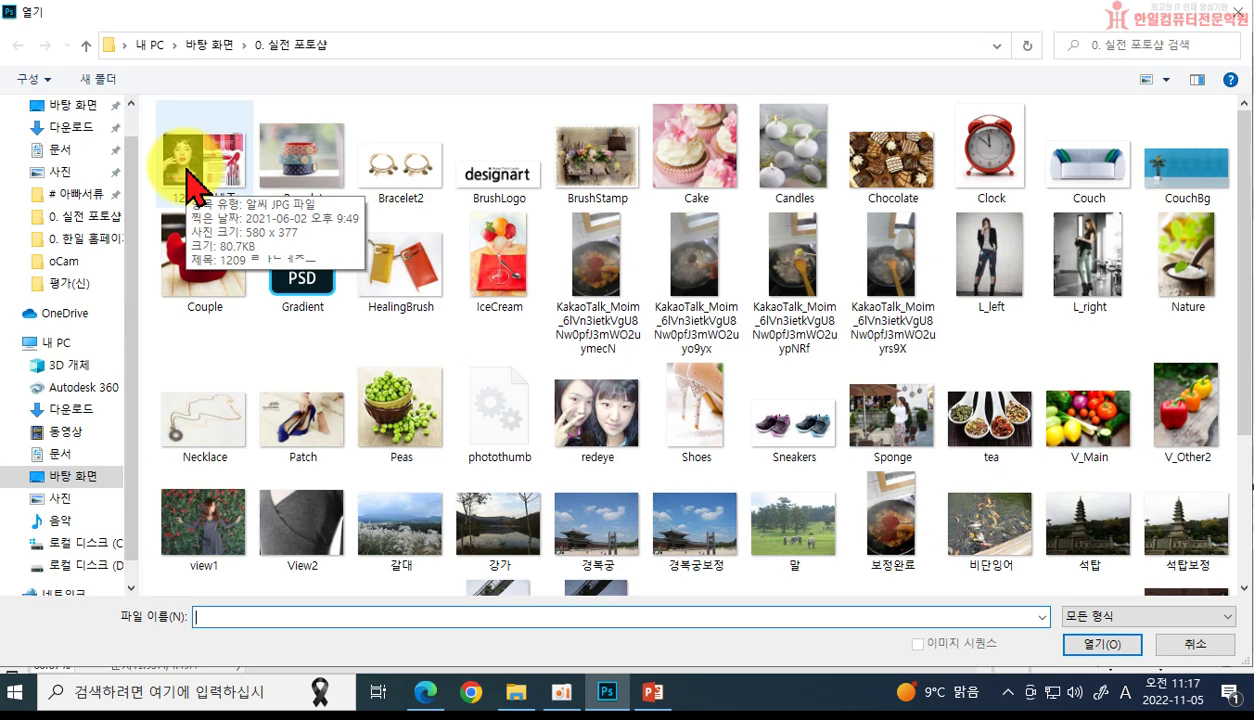
click(190, 186)
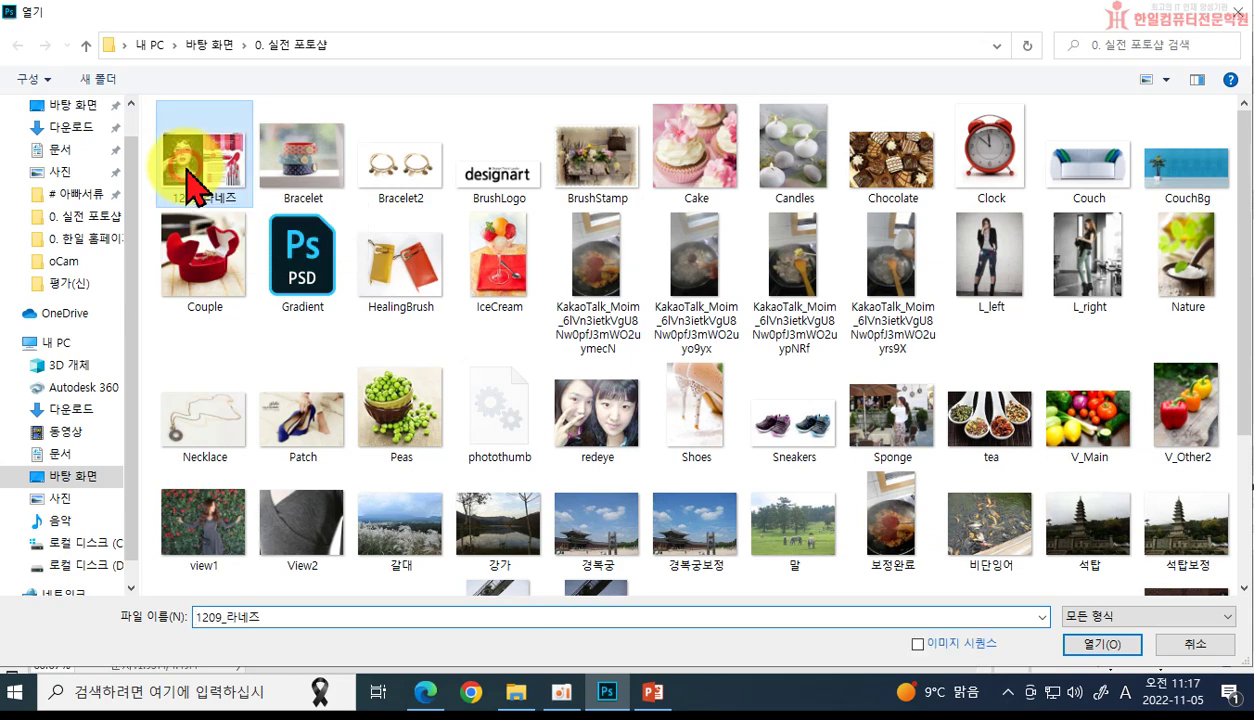
click(1096, 645)
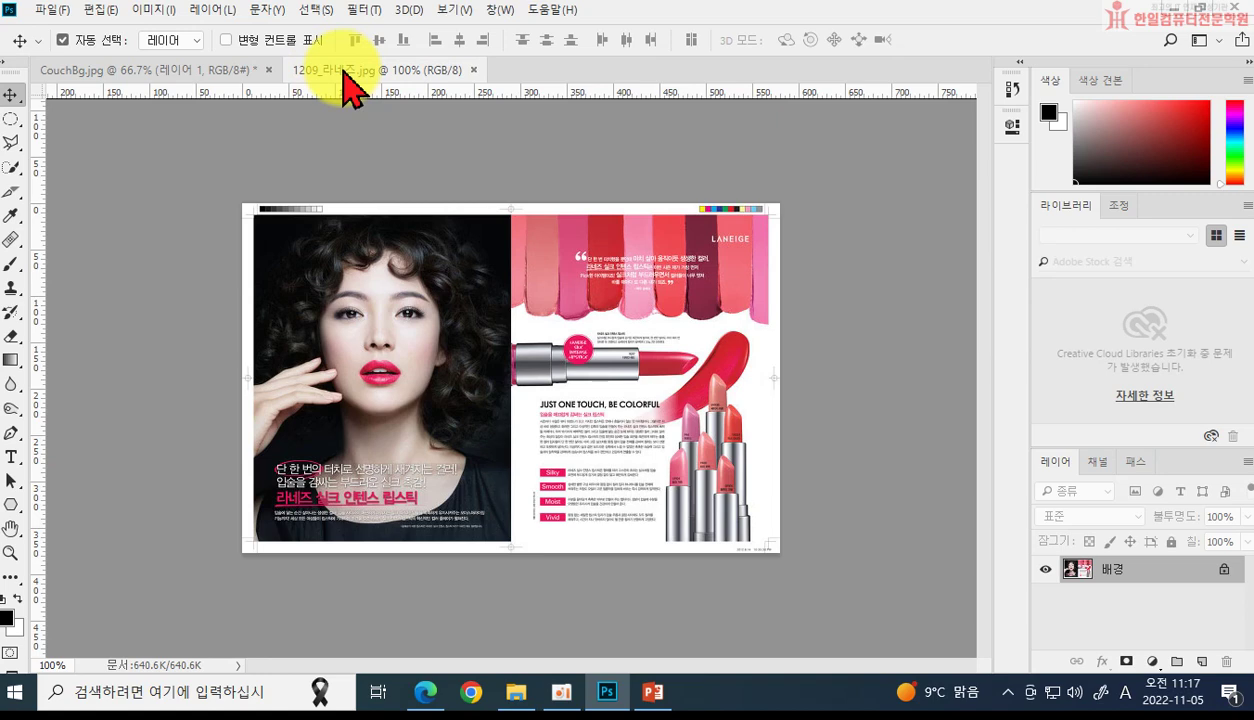
Step: Float the 1209_라네즈 image in its own window and select the woman's portrait above the caption text with the Rectangular Marquee tool
drag(344, 70, 661, 230)
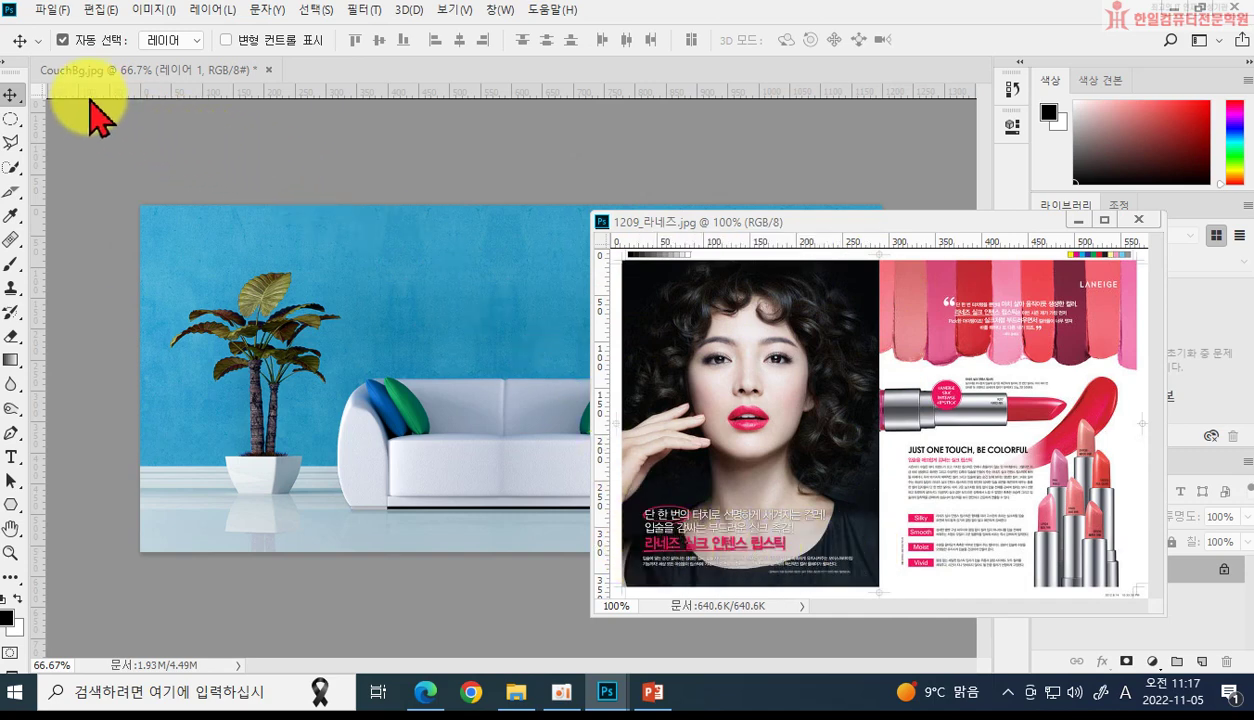
click(12, 122)
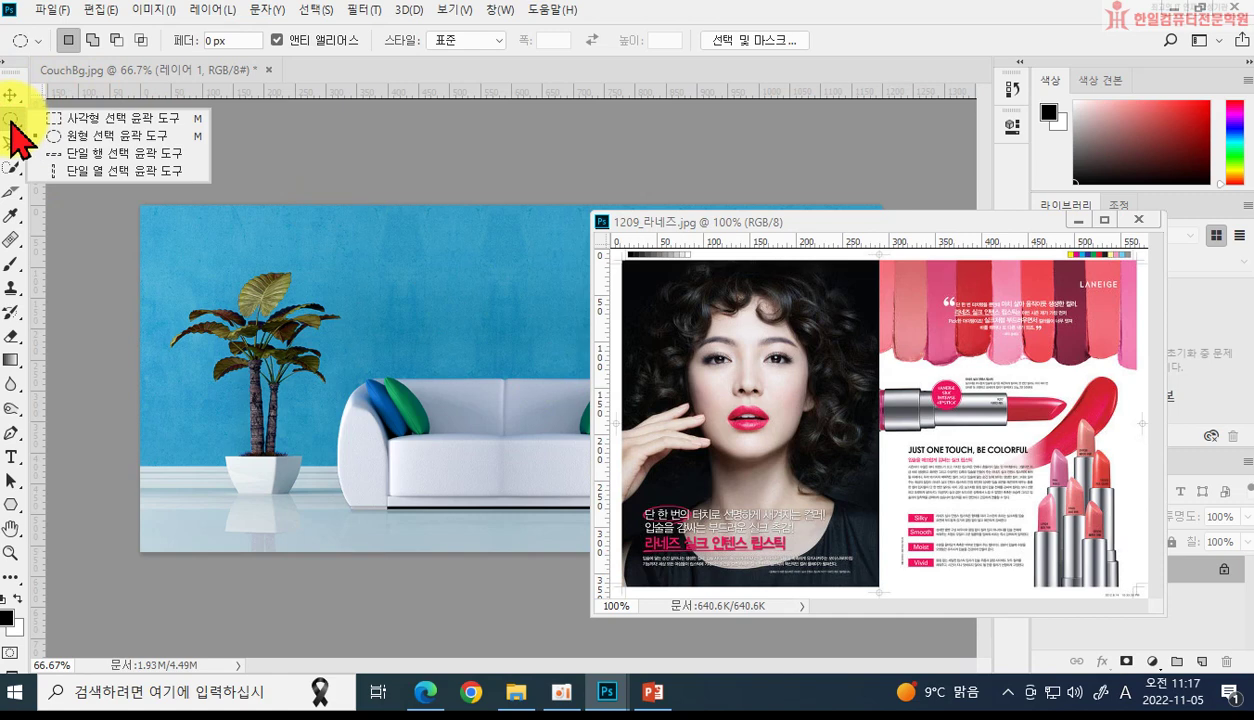
click(12, 122)
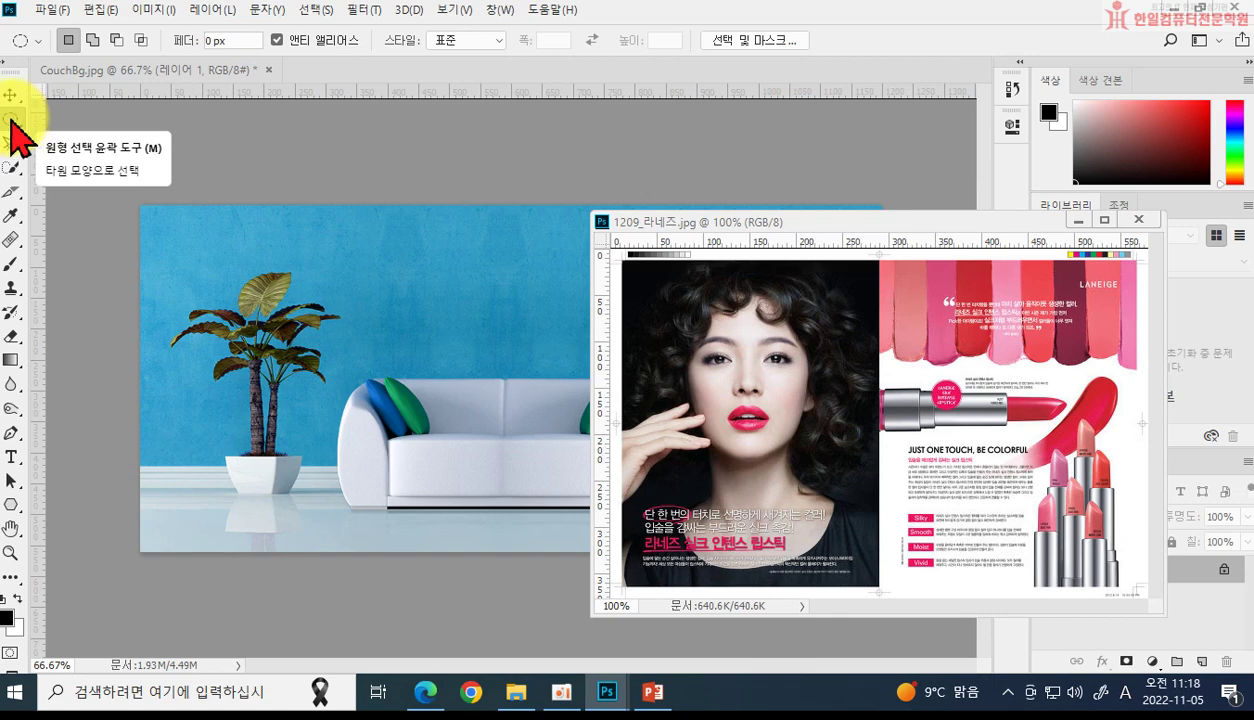
right_click(12, 120)
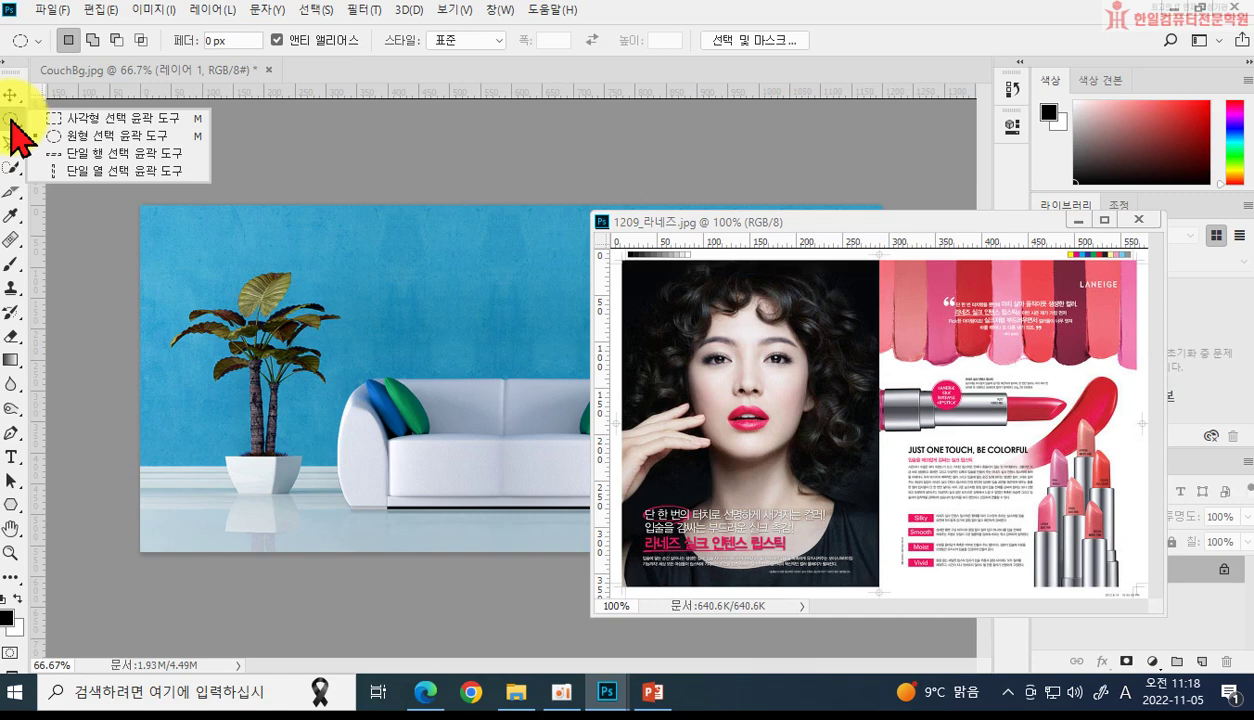
click(97, 118)
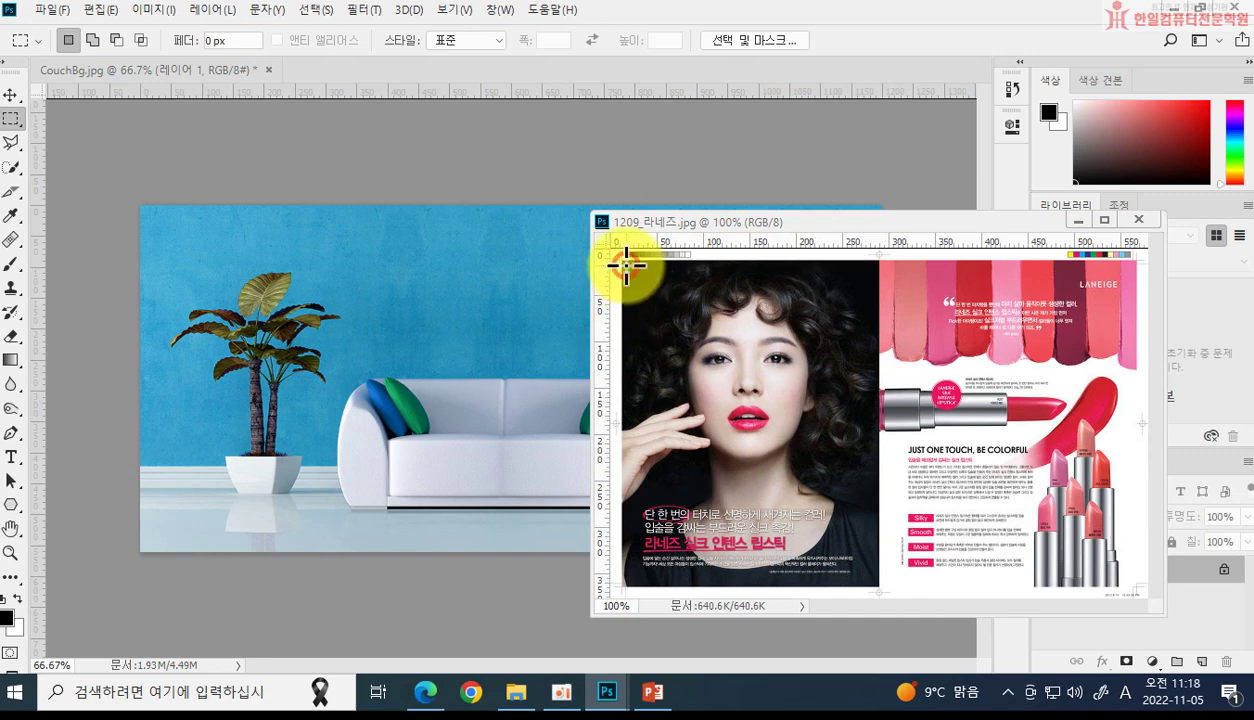
drag(627, 266, 872, 508)
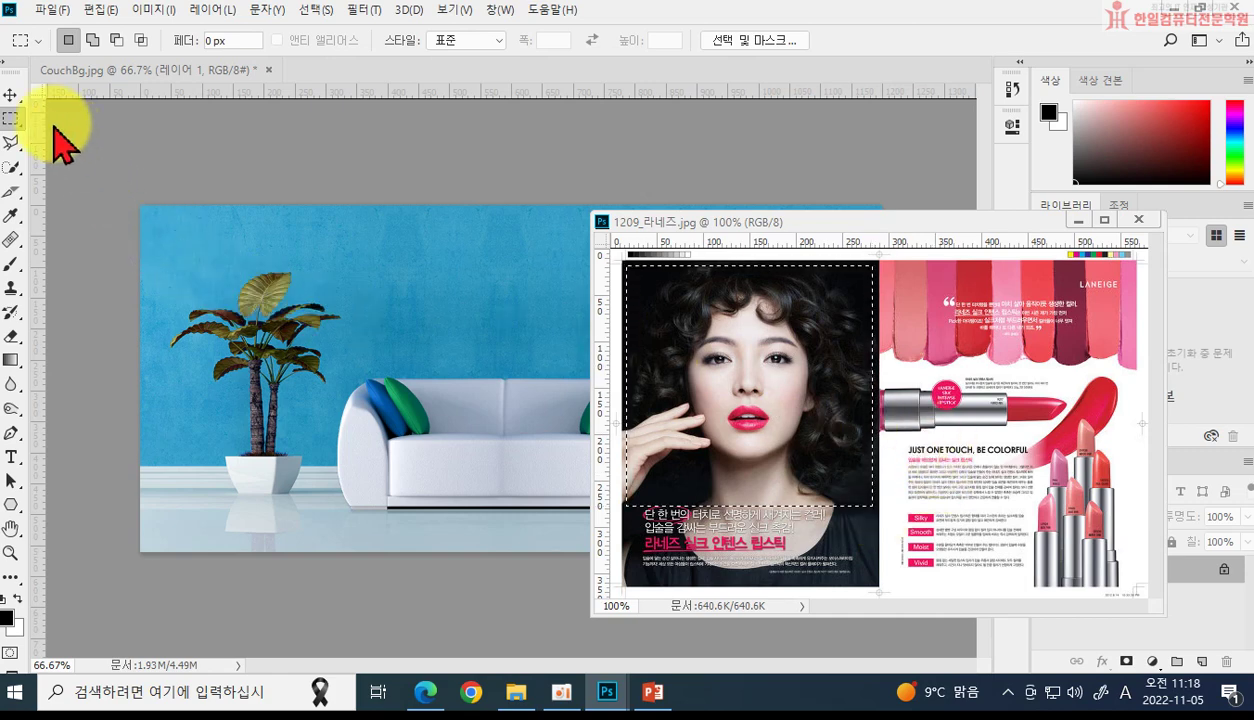
Step: Copy the selected portrait onto the CouchBg.jpg canvas above the sofa with the Move tool, and close the 1209_라네즈 image
click(10, 95)
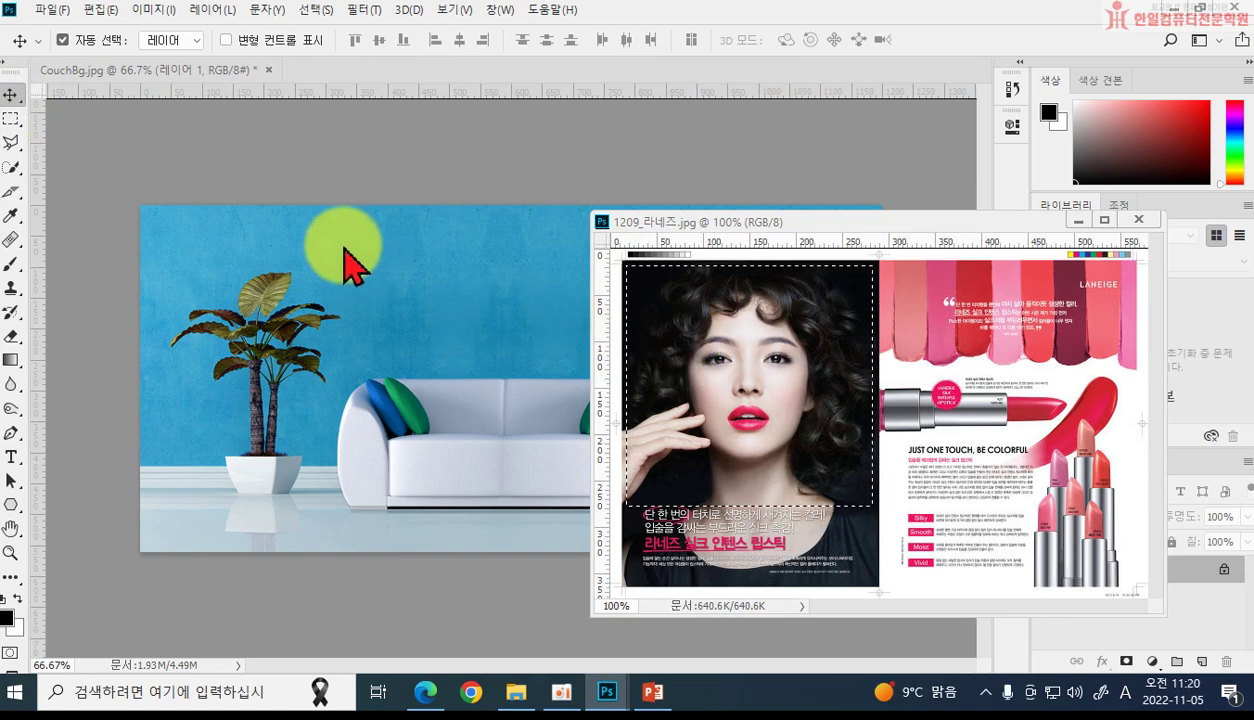
drag(668, 372, 540, 340)
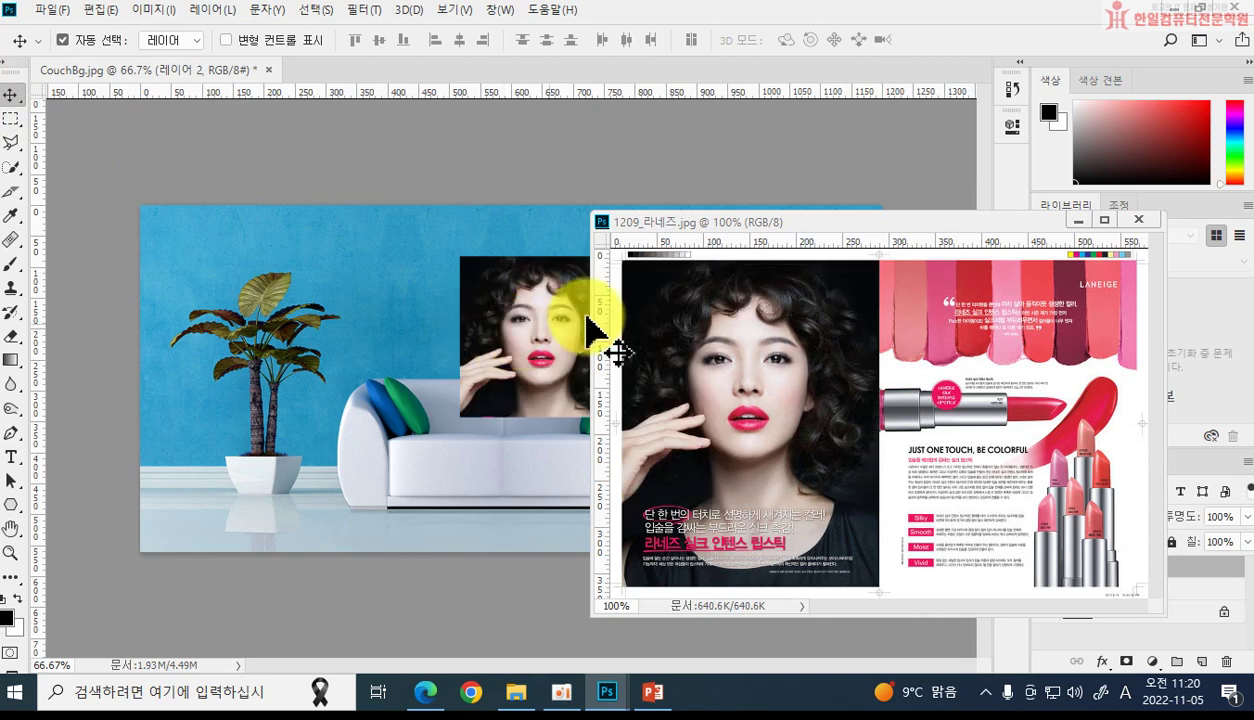
click(1139, 220)
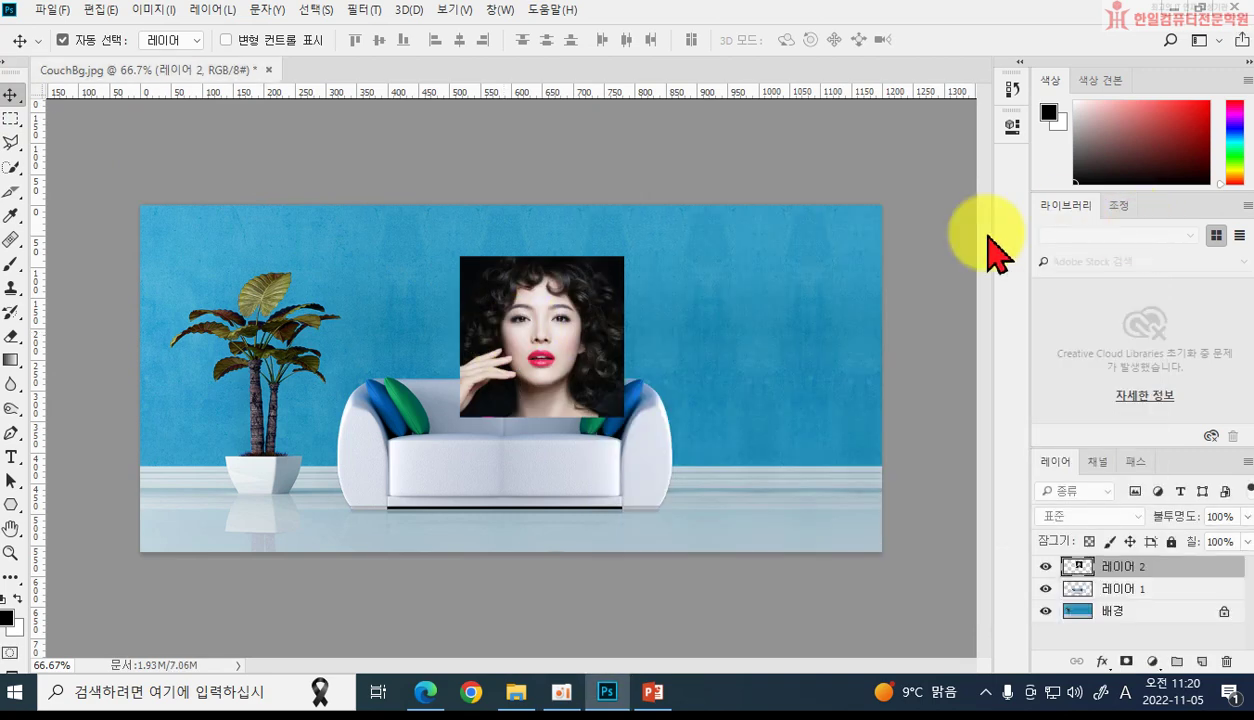
Step: Move the portrait to the wall's upper-right area and scale it to about 74% with Free Transform, nudging it slightly toward the corner
drag(548, 338, 786, 314)
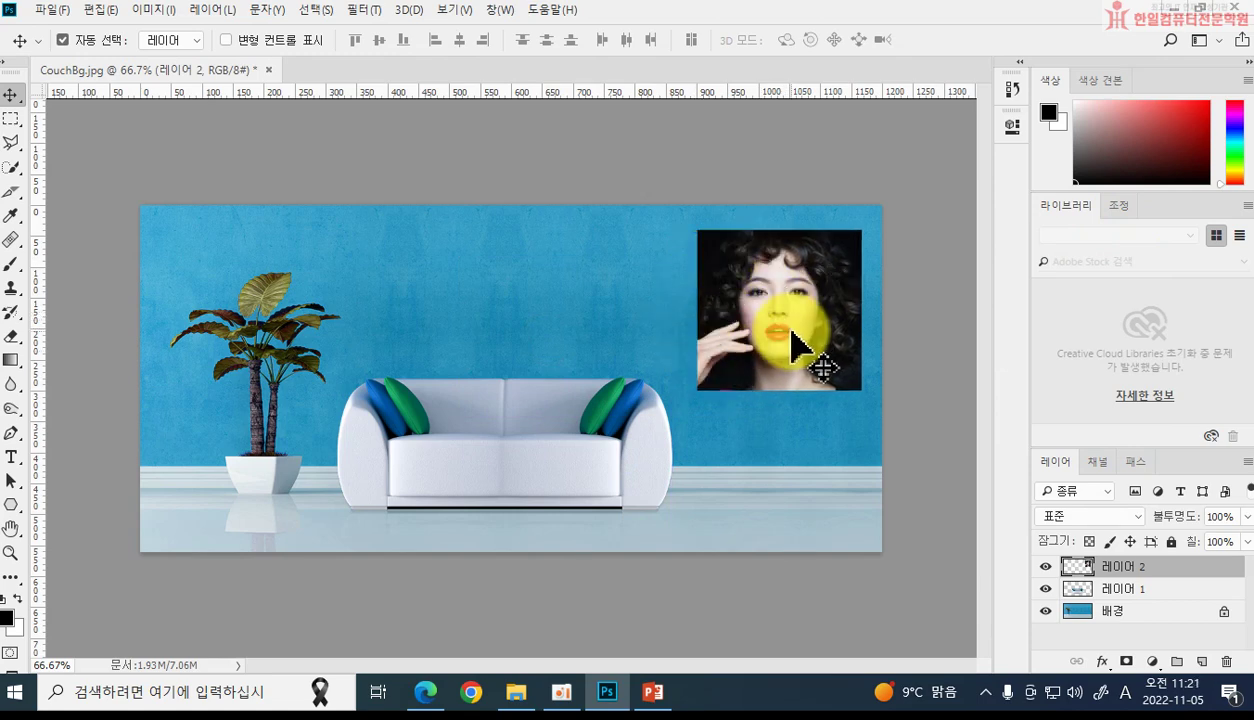
key(ctrl+t)
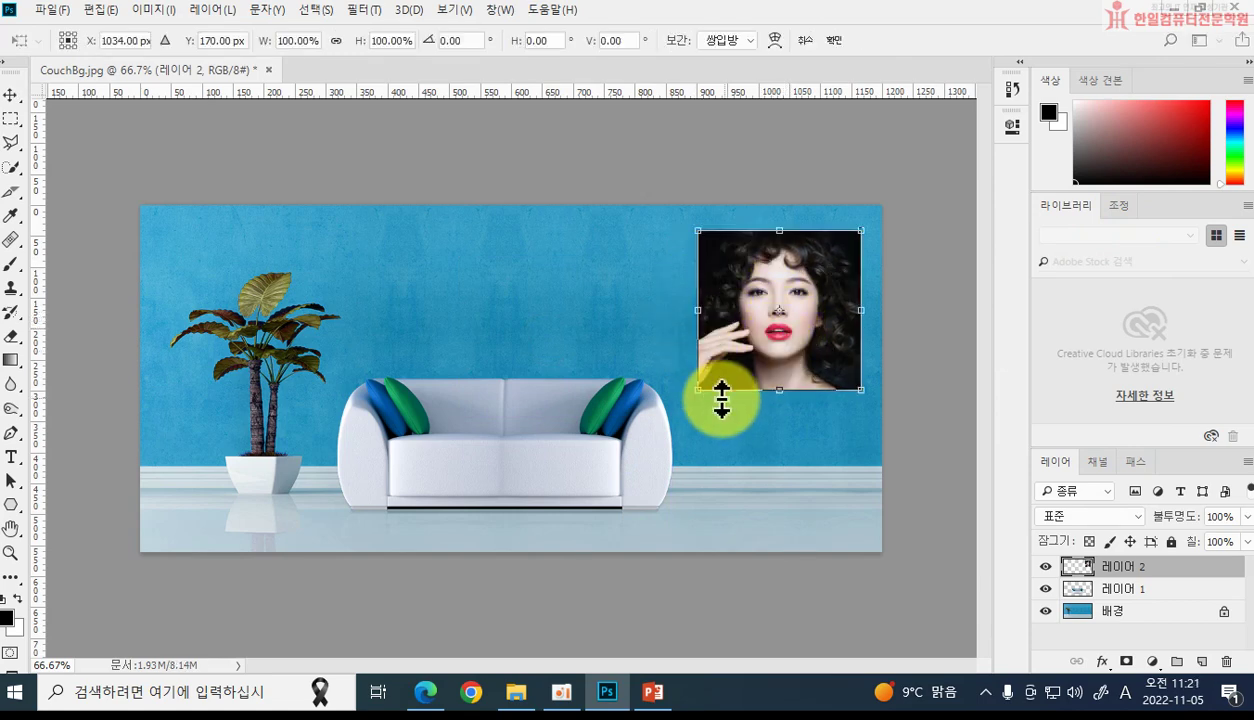
drag(697, 390, 752, 366)
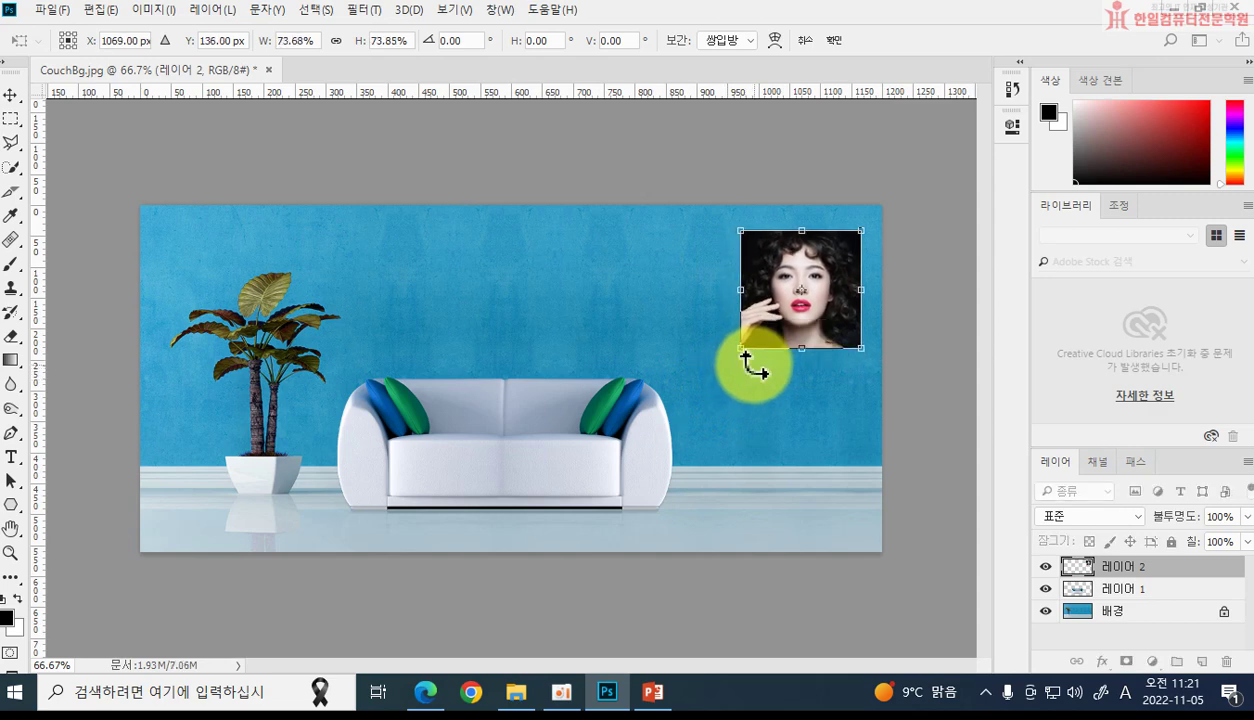
key(Return)
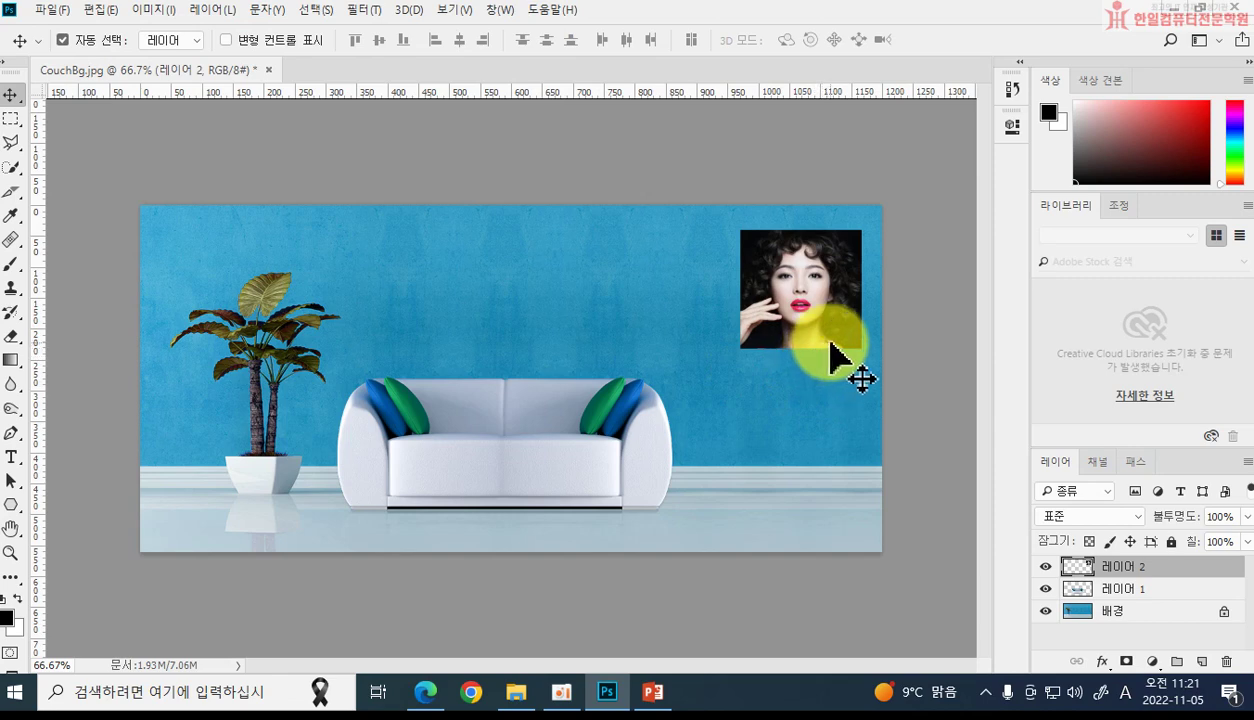
drag(830, 345, 836, 339)
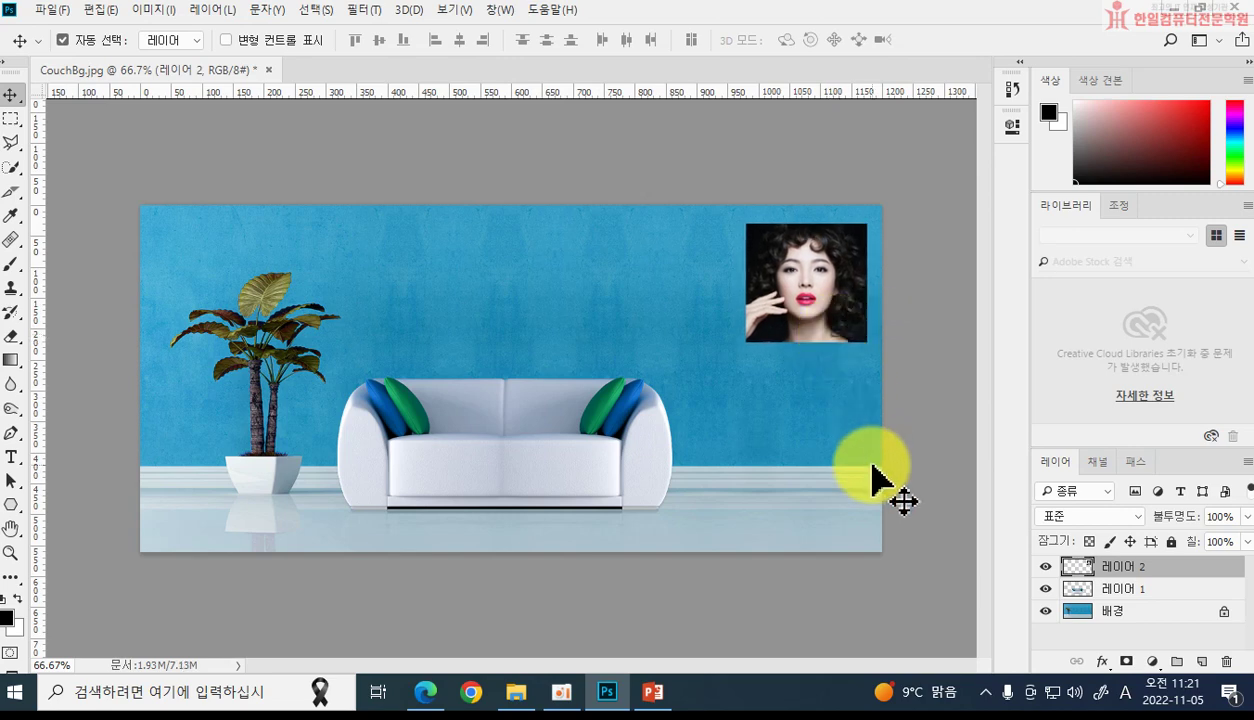
Step: Open the 1209_라네즈 image again from the "0. 실전 포토샵" folder
click(52, 12)
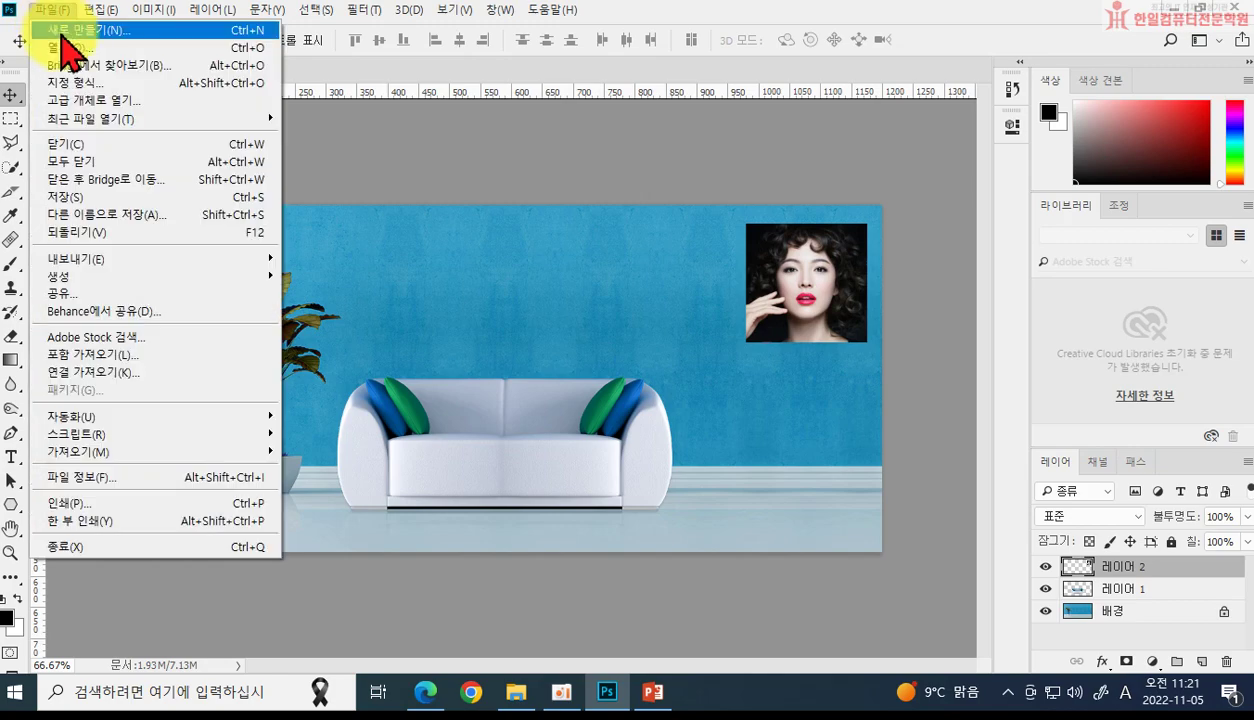
click(85, 54)
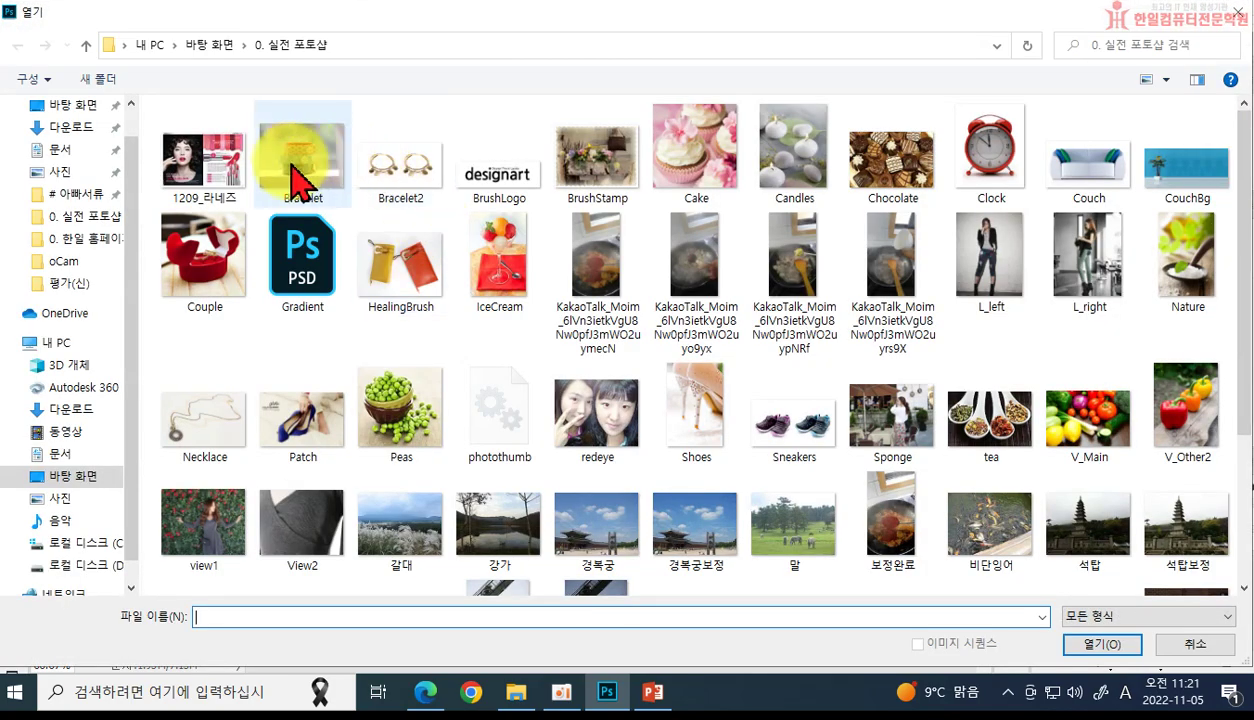
click(236, 192)
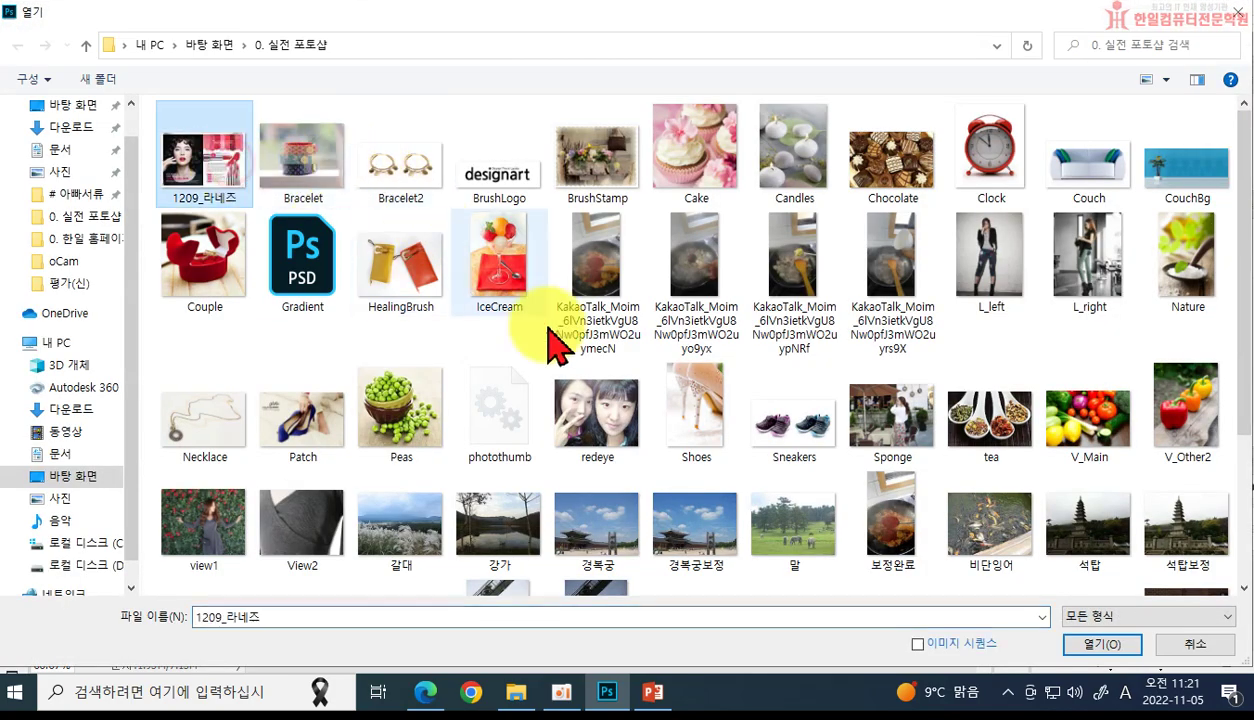
click(1092, 646)
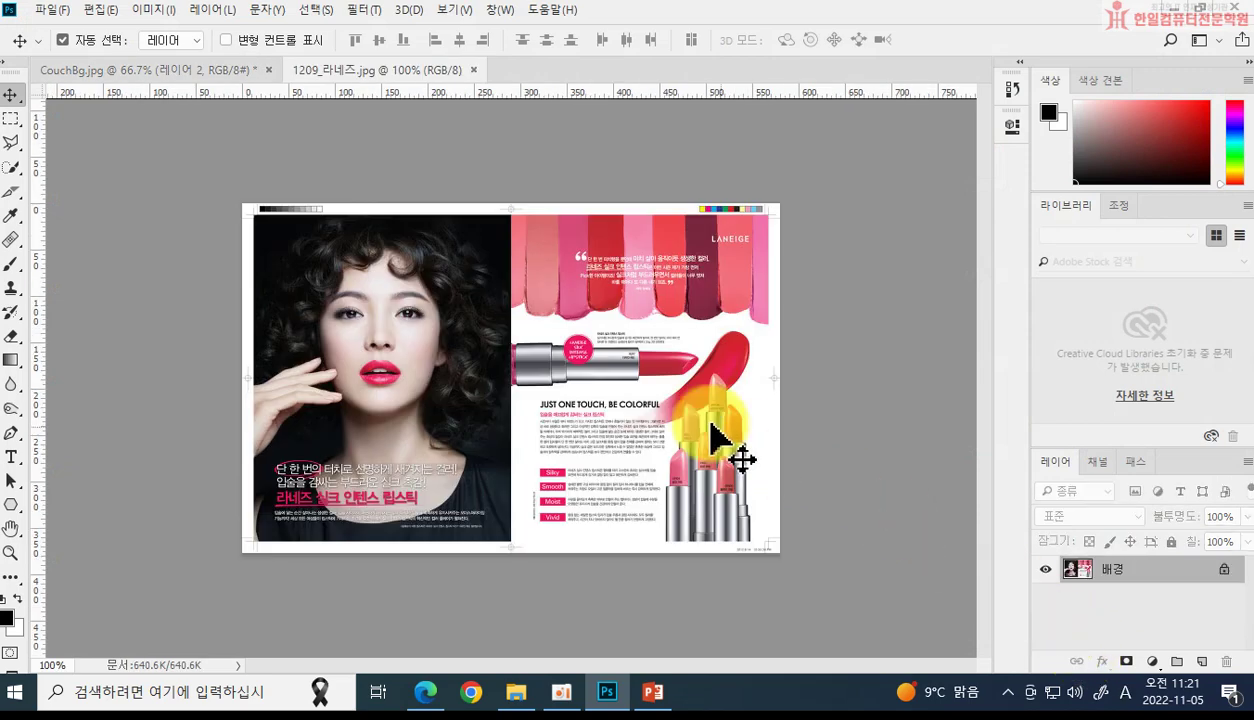
Step: Select the portrait with the Rectangular Marquee, replace it with a rectangle over the lipstick swatches, and shift that selection to the swatches' left edge
click(11, 119)
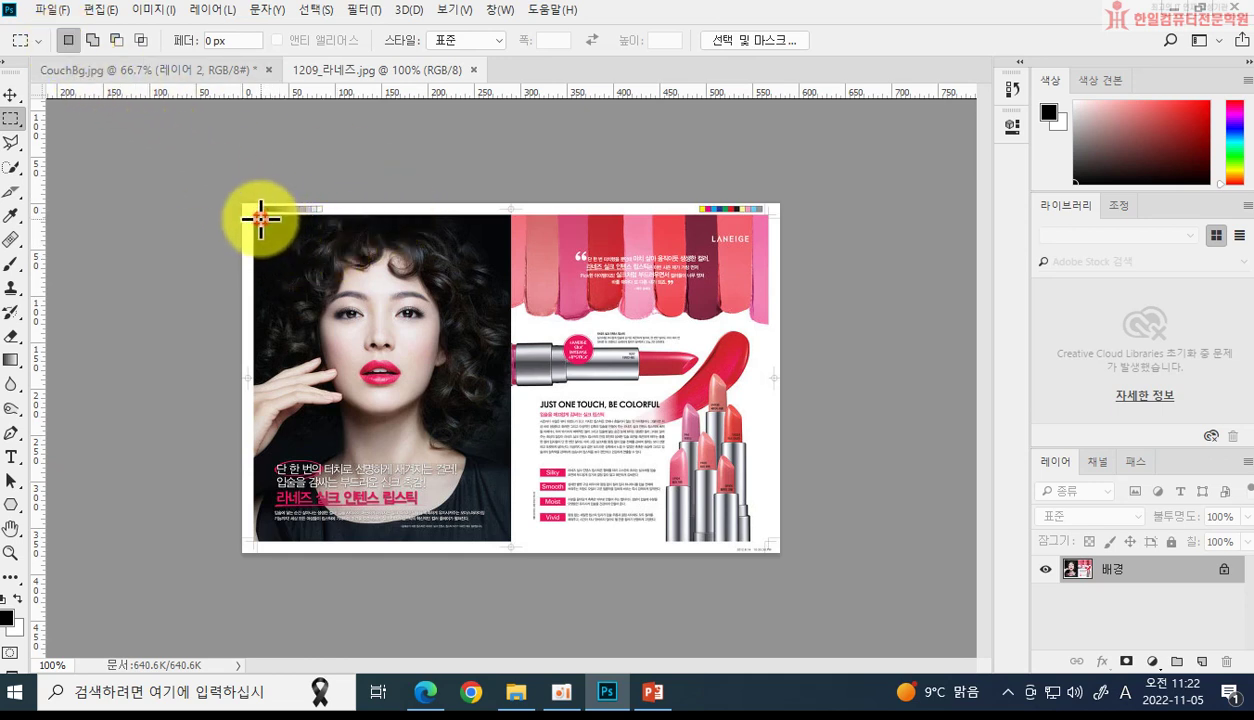
drag(260, 218, 510, 467)
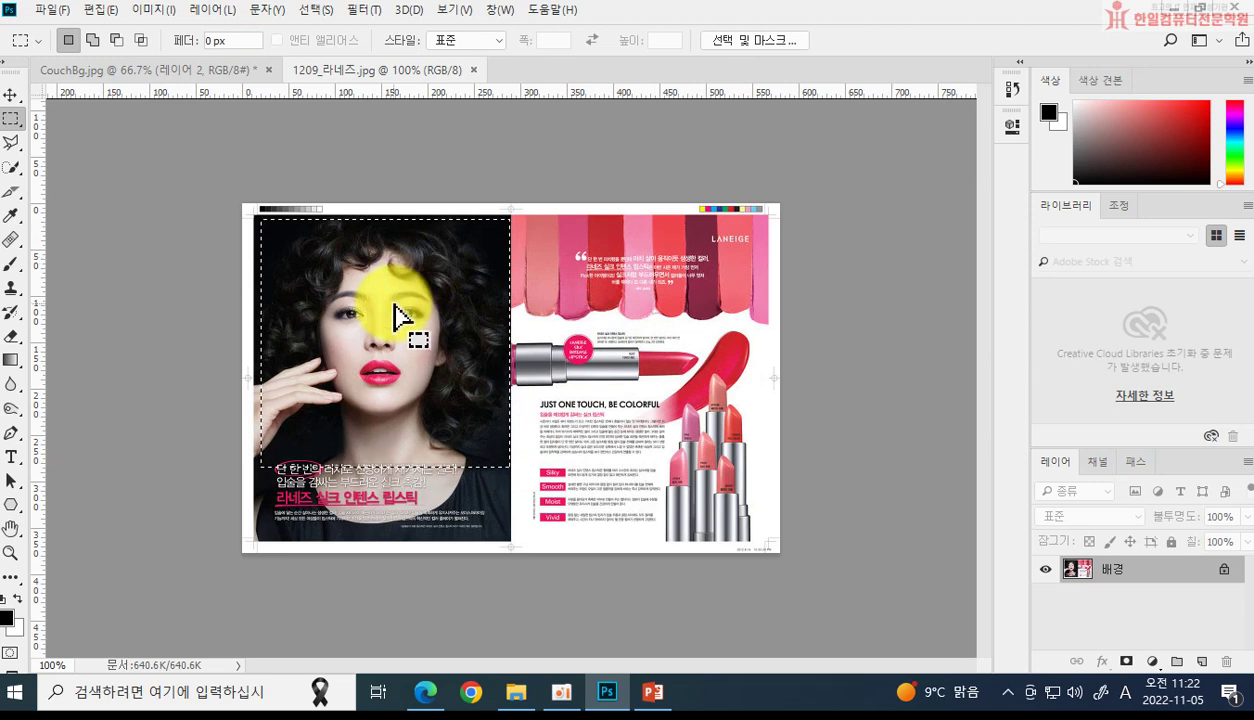
drag(546, 237, 735, 314)
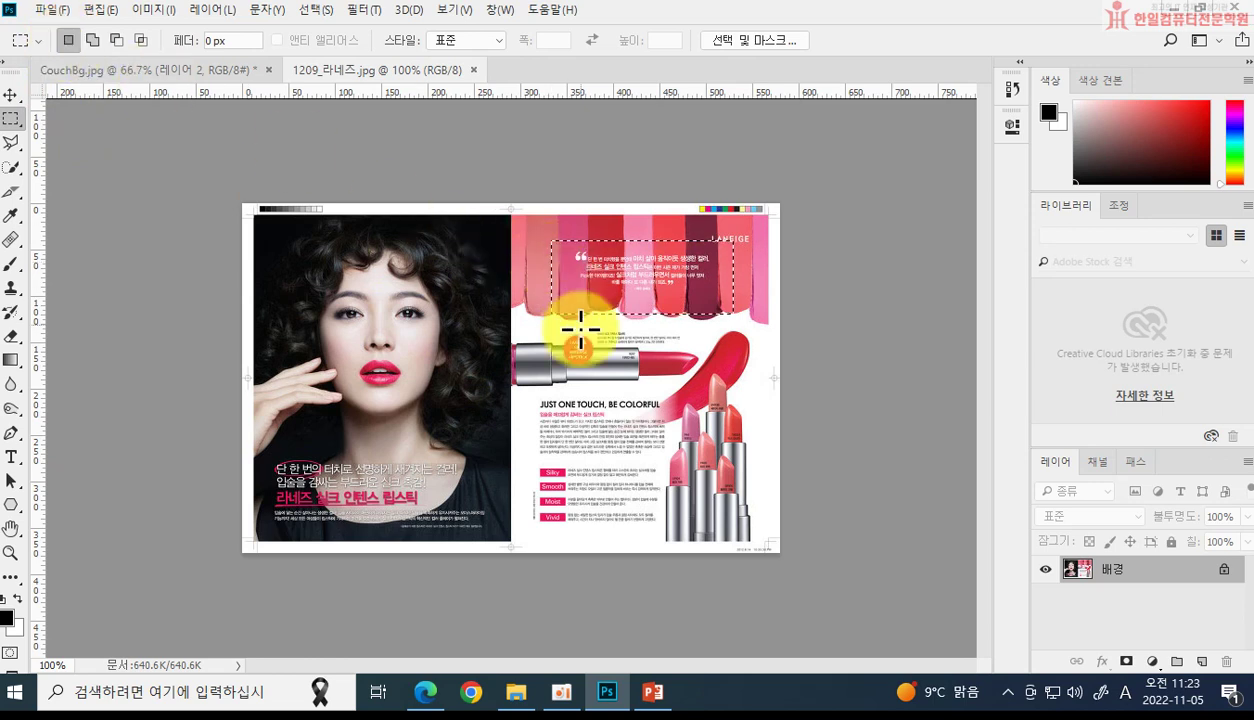
click(628, 385)
drag(584, 229, 747, 302)
drag(668, 293, 630, 343)
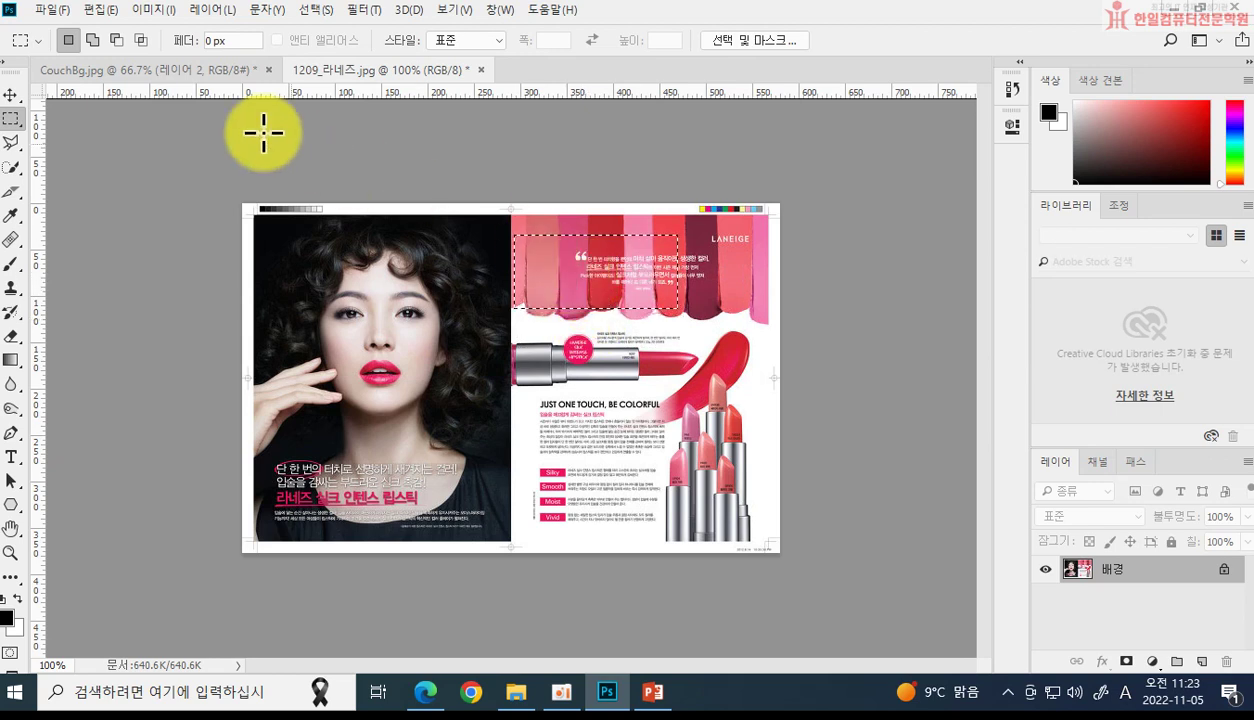
Step: Extend the selection with add-to-selection rectangles so it covers the lipstick swatches up to their right and top edges
click(93, 42)
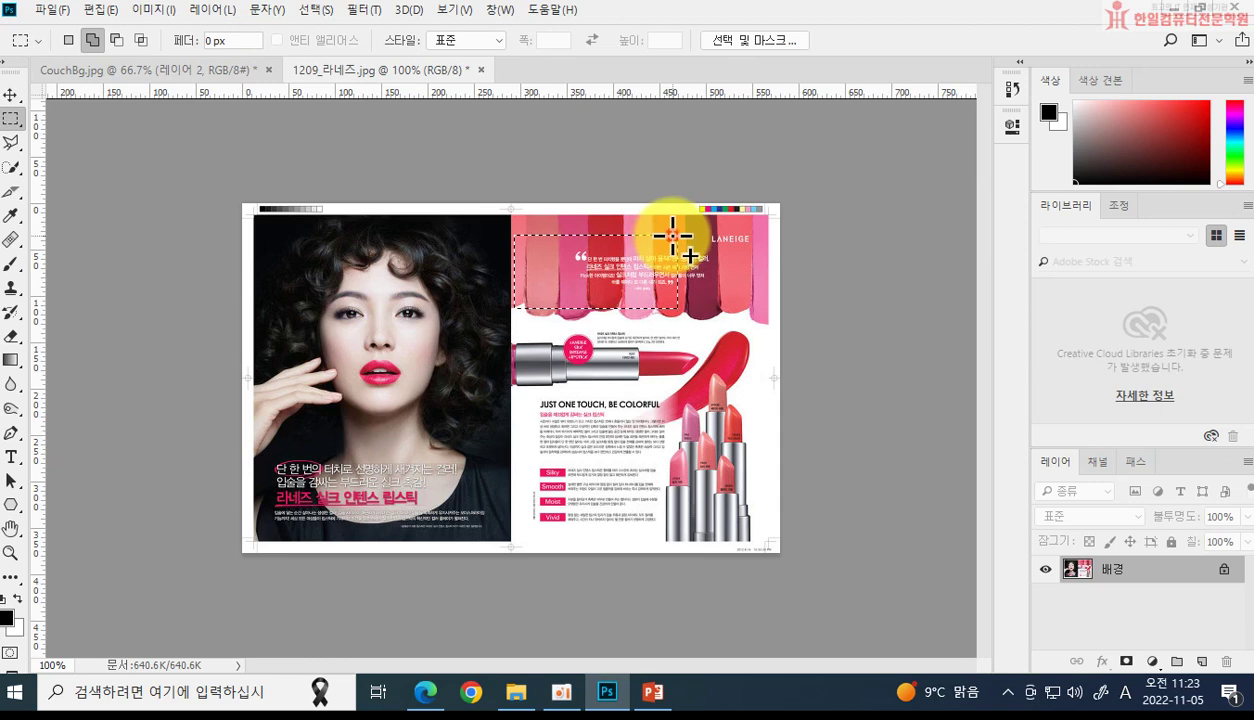
drag(728, 272, 765, 310)
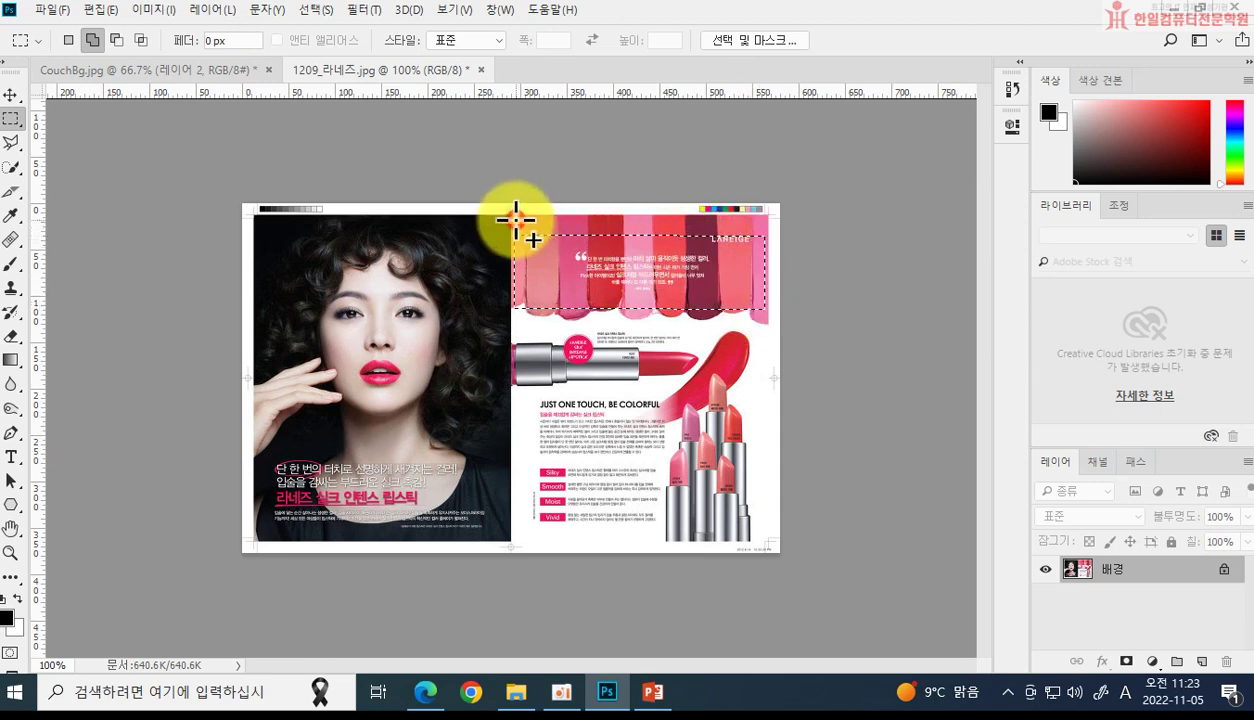
drag(746, 272, 765, 279)
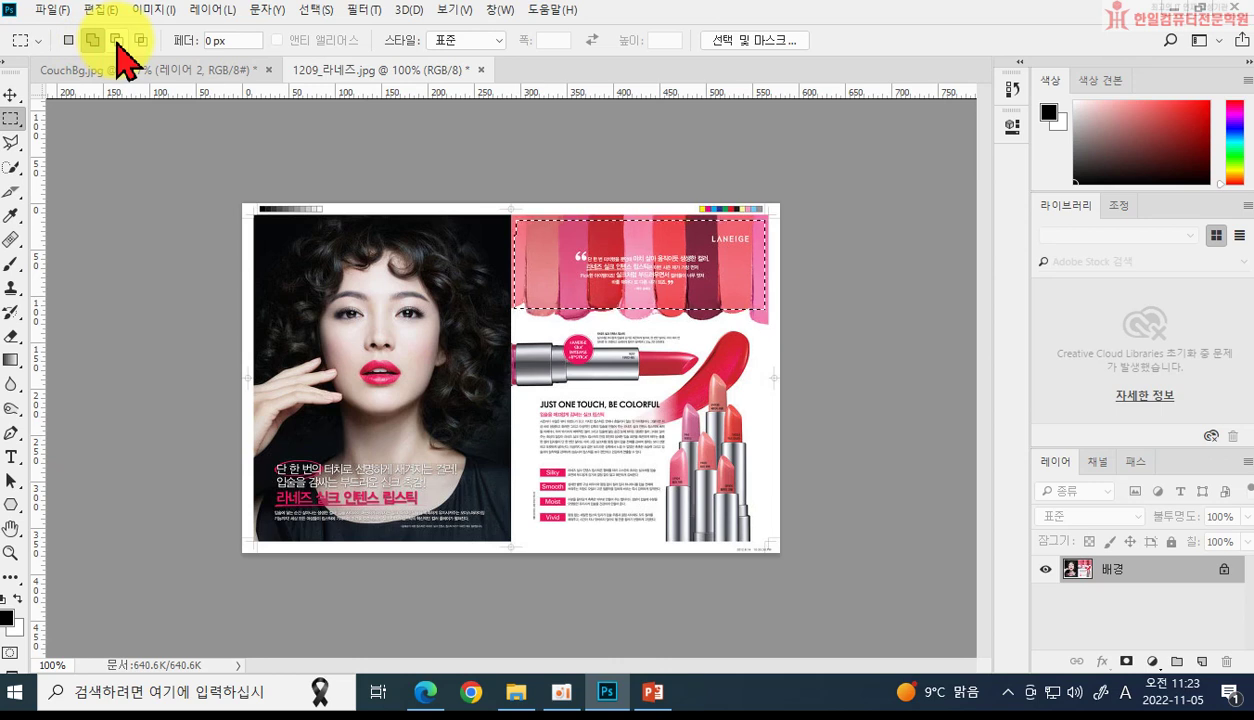
Step: Subtract strips along the left, bottom and right edges of the swatch selection
click(116, 40)
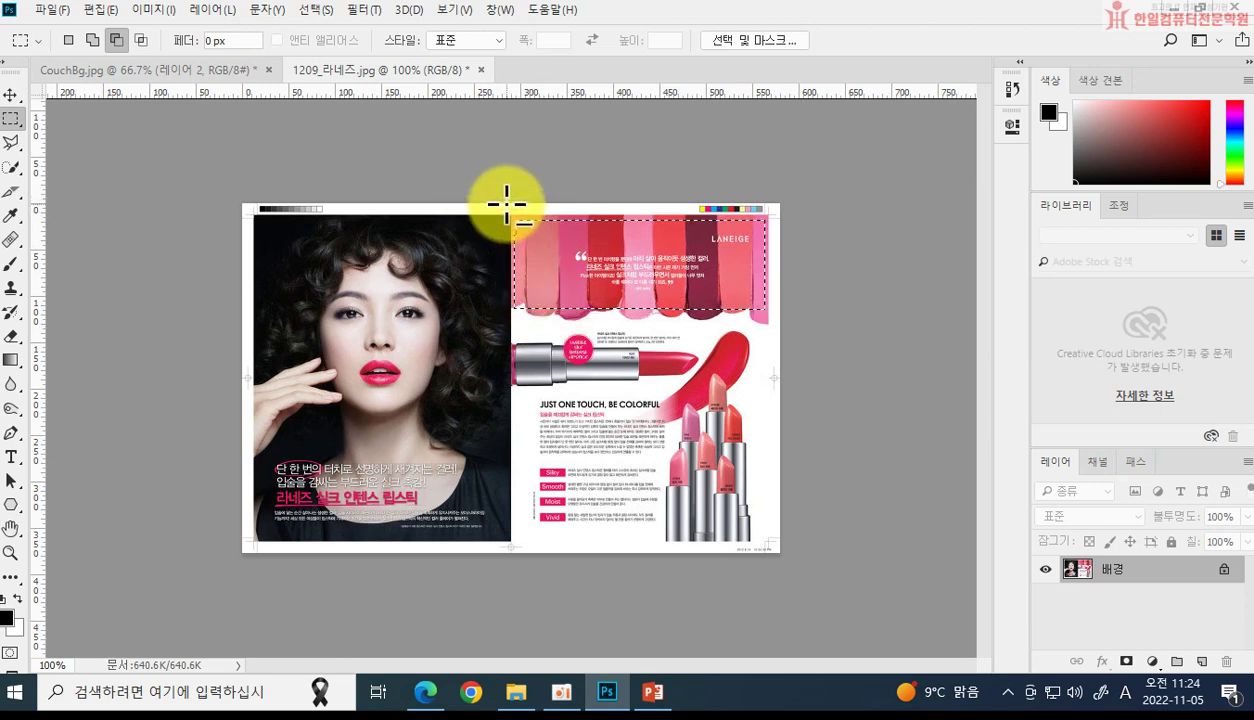
drag(507, 204, 771, 334)
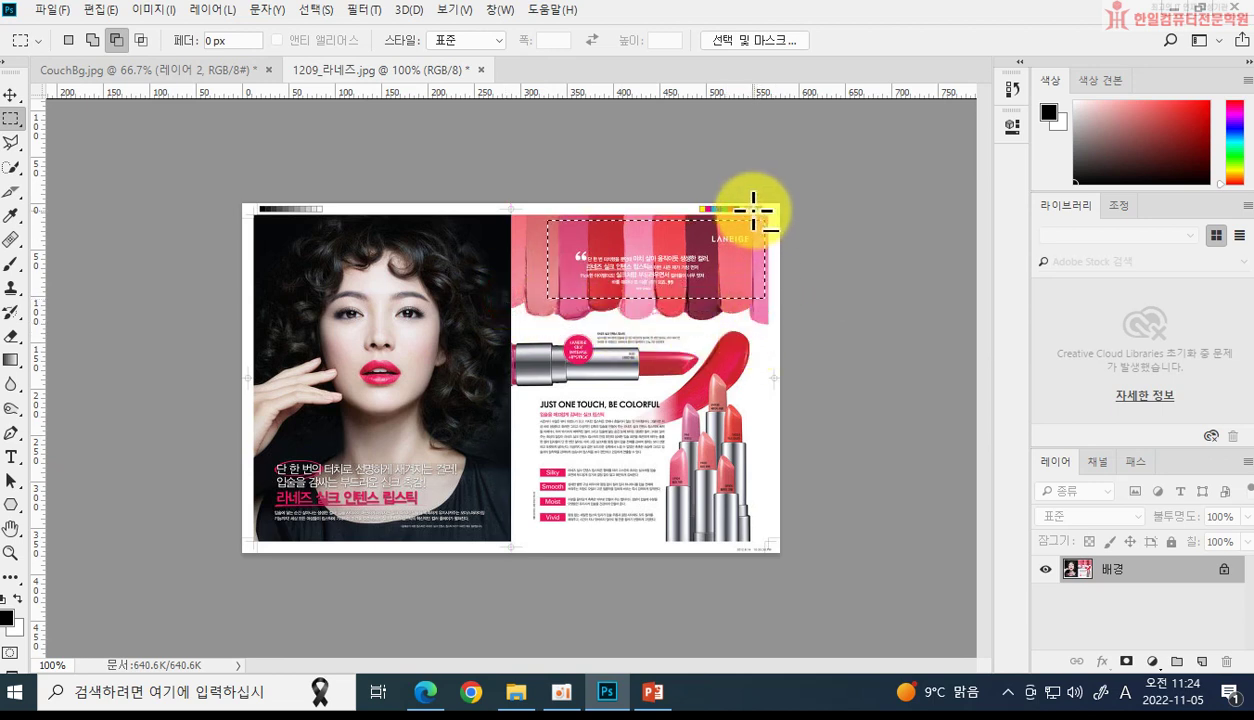
drag(750, 204, 776, 318)
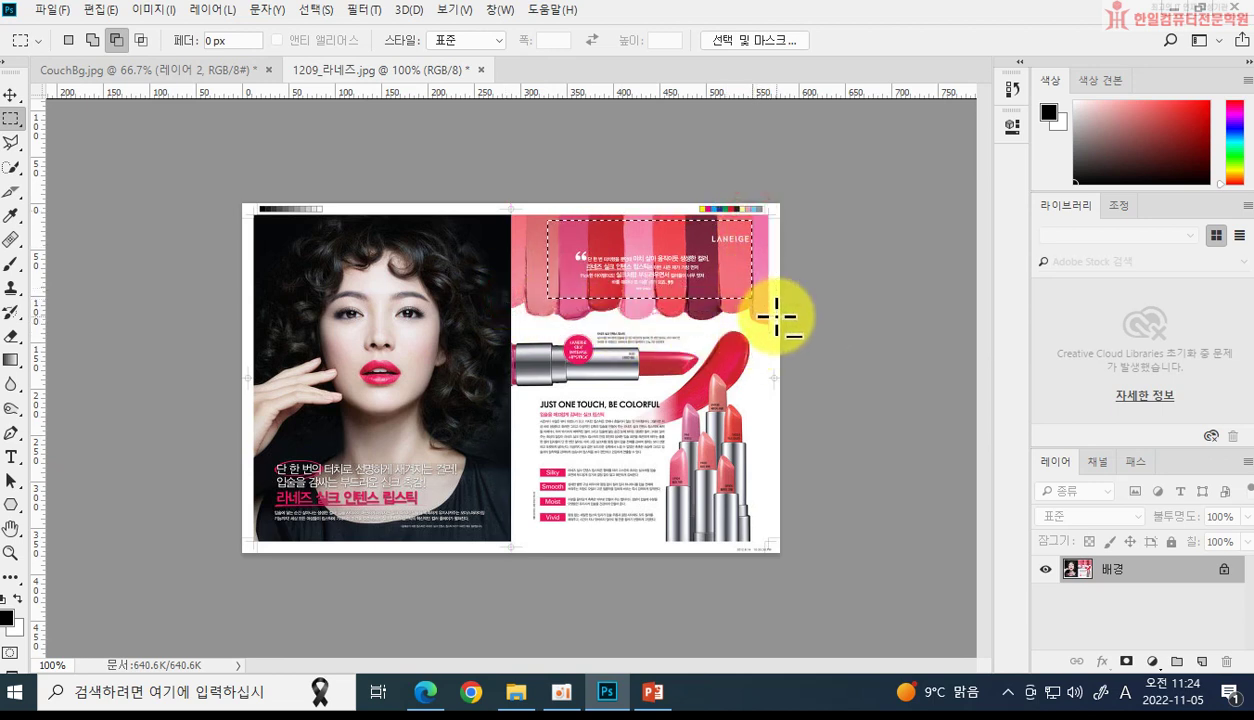
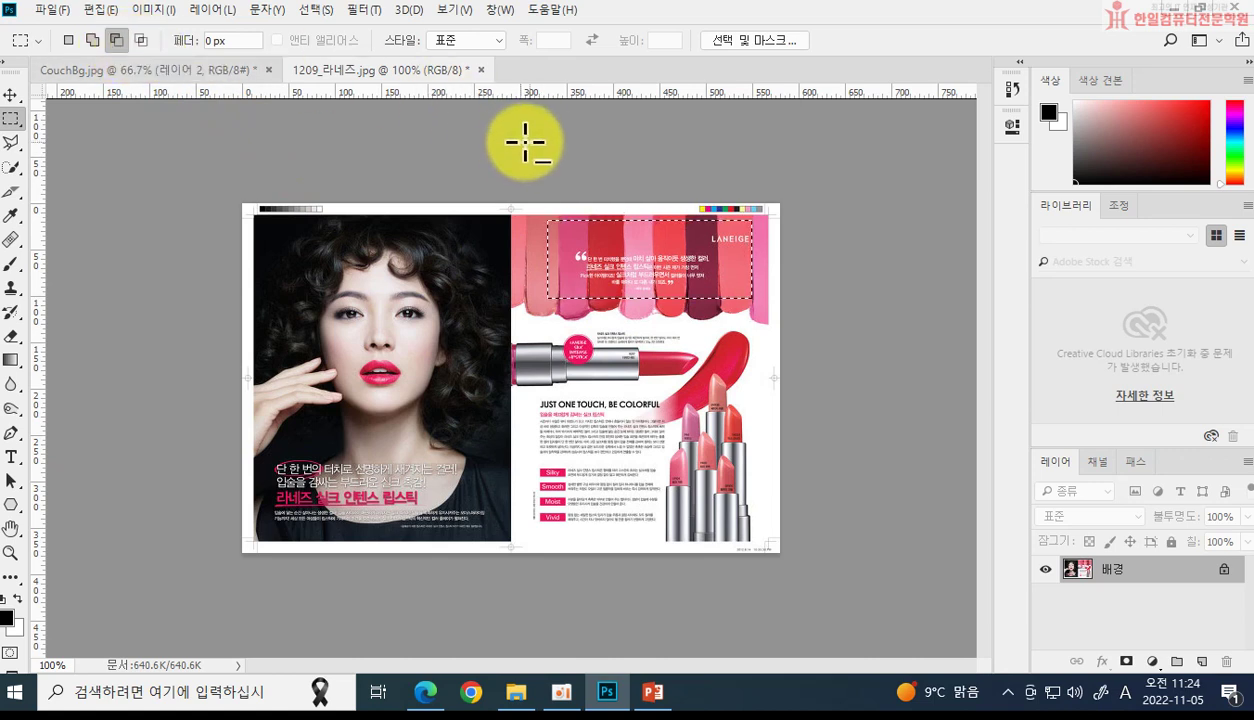
Step: Add a small rectangle below the swatch selection, and subtract it again
click(93, 41)
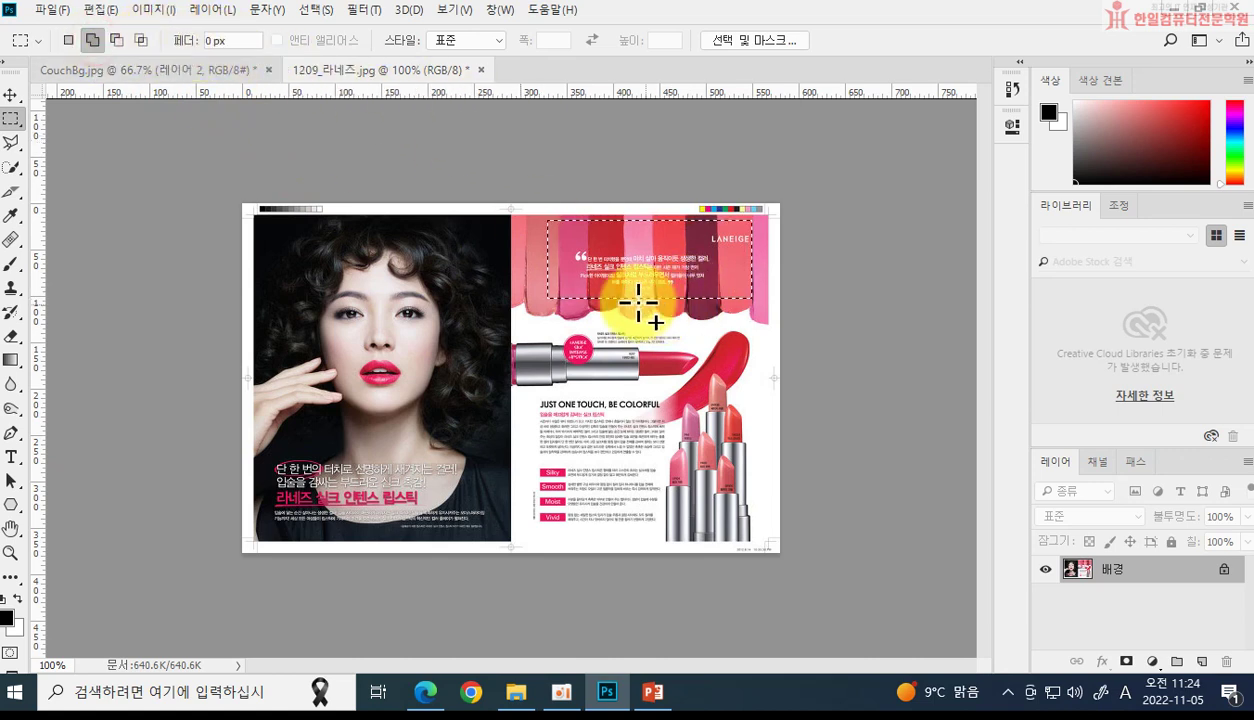
drag(619, 300, 657, 356)
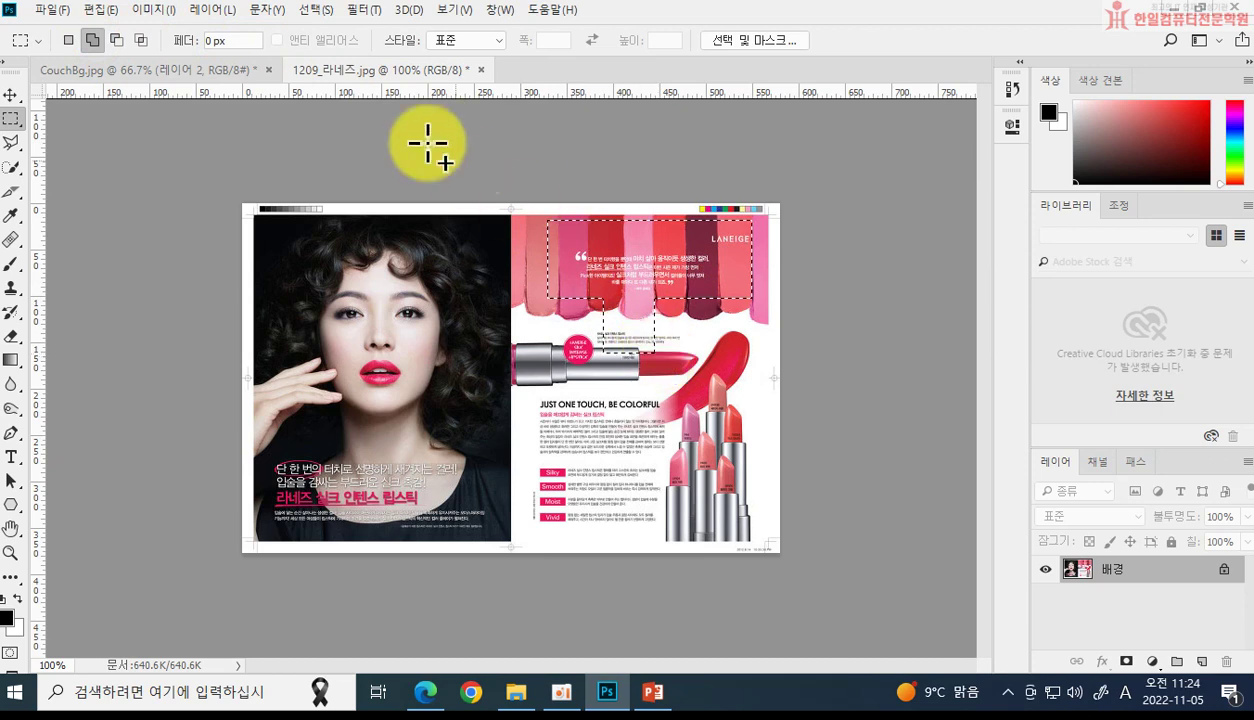
click(116, 40)
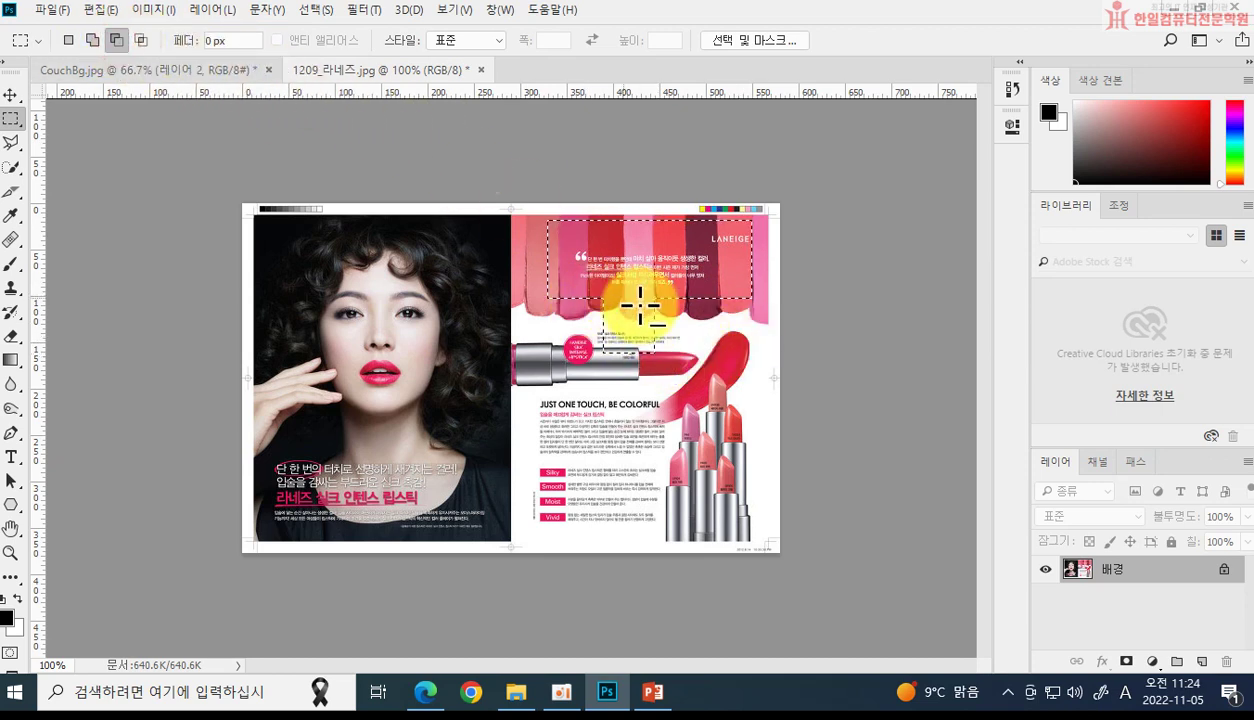
drag(581, 302, 712, 371)
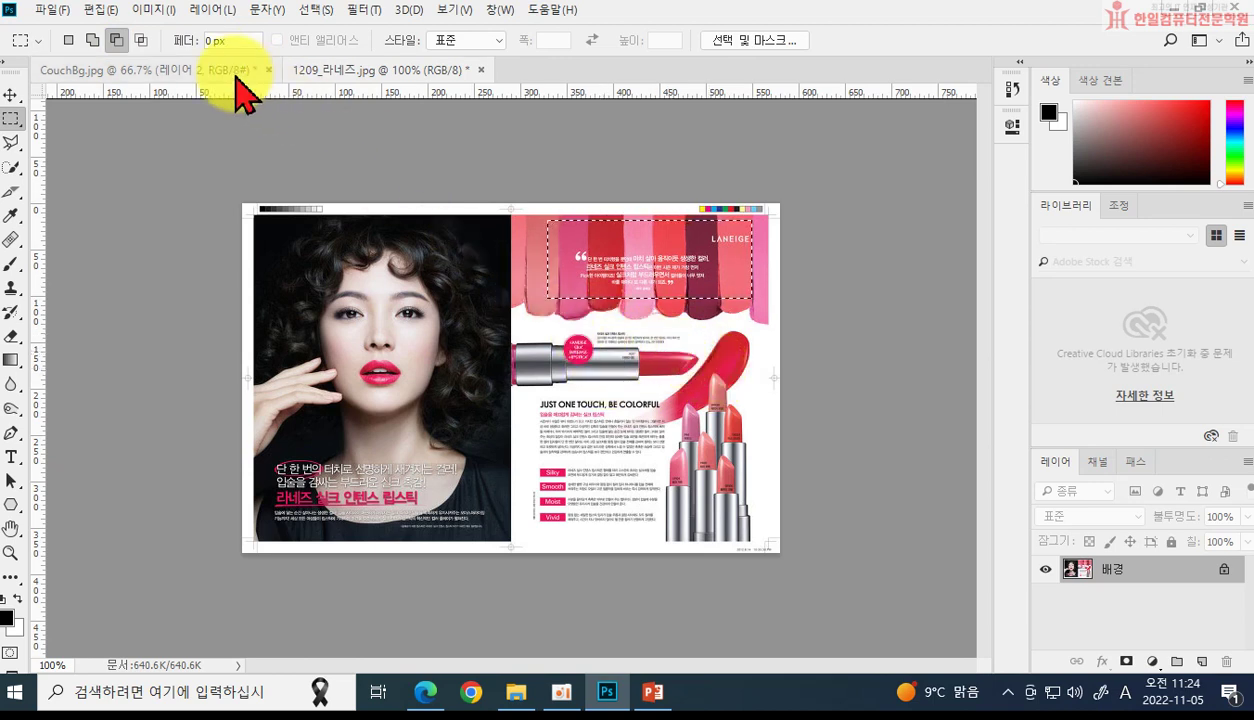
Step: Intersect the swatch selection with a new rectangle overlapping its lower-left part
click(141, 42)
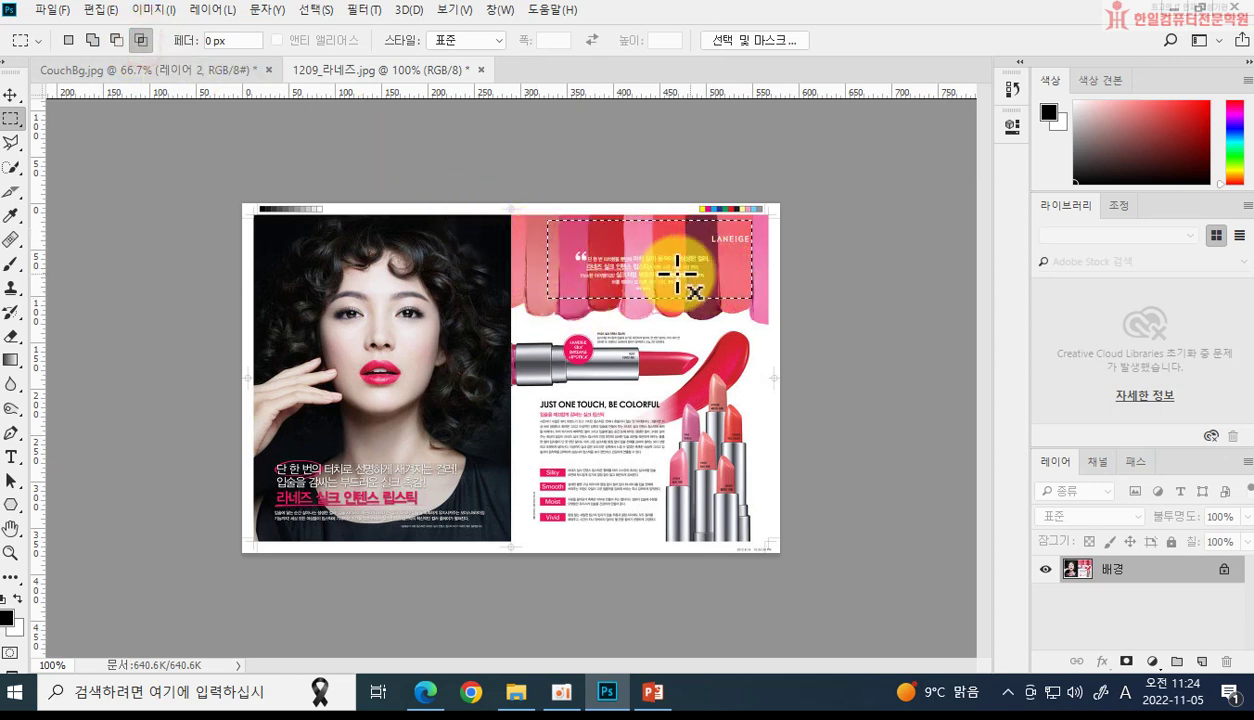
drag(510, 257, 642, 343)
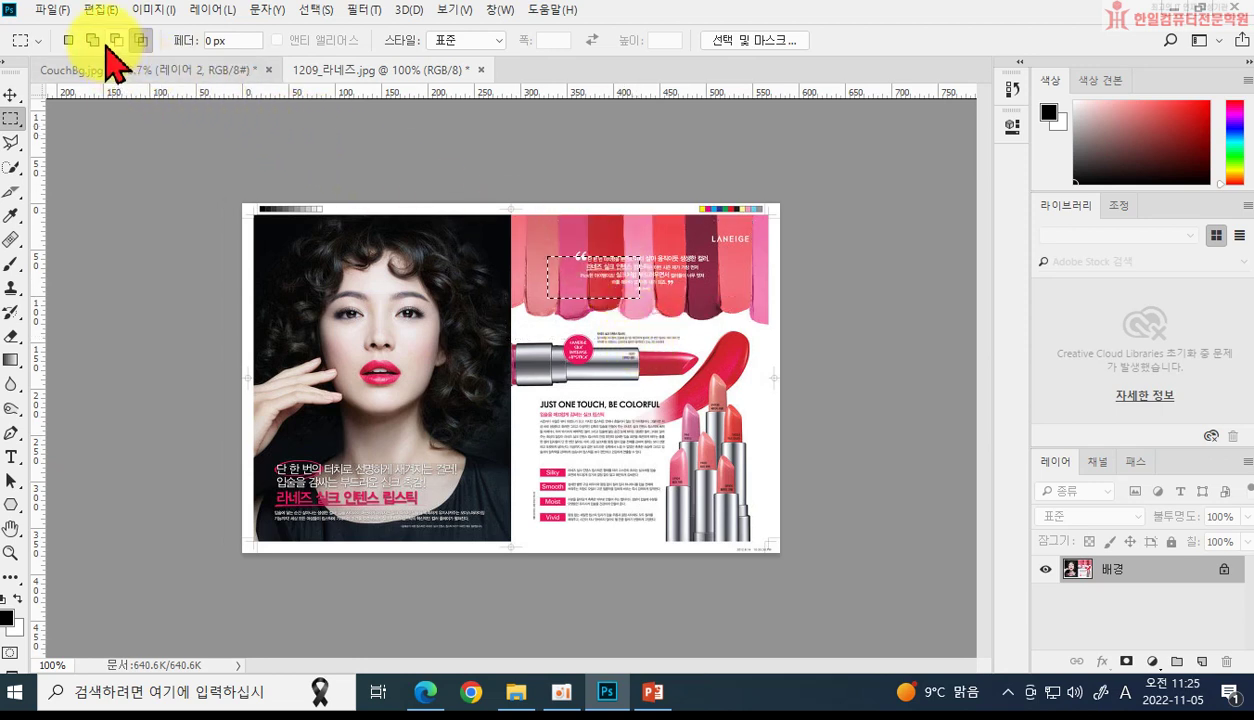
Step: Select the upper part of the right page with a new rectangle, and practise adding and subtracting a rectangle below its left part
click(68, 40)
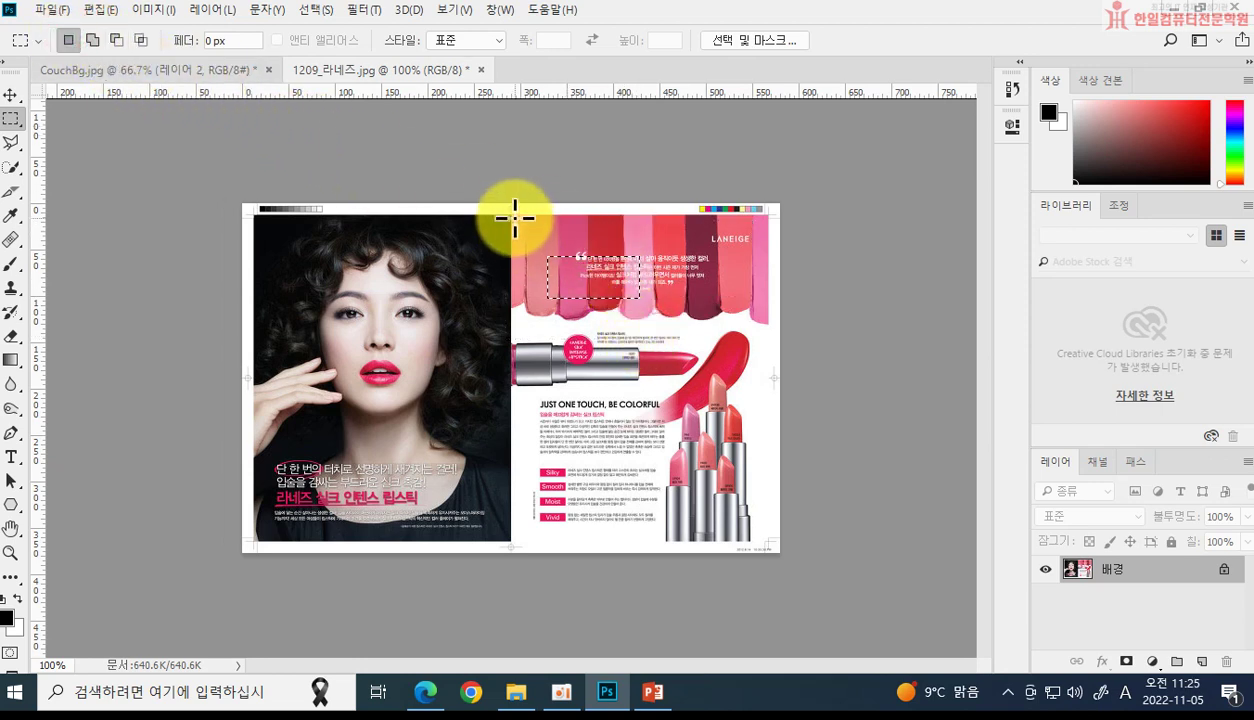
drag(513, 214, 769, 418)
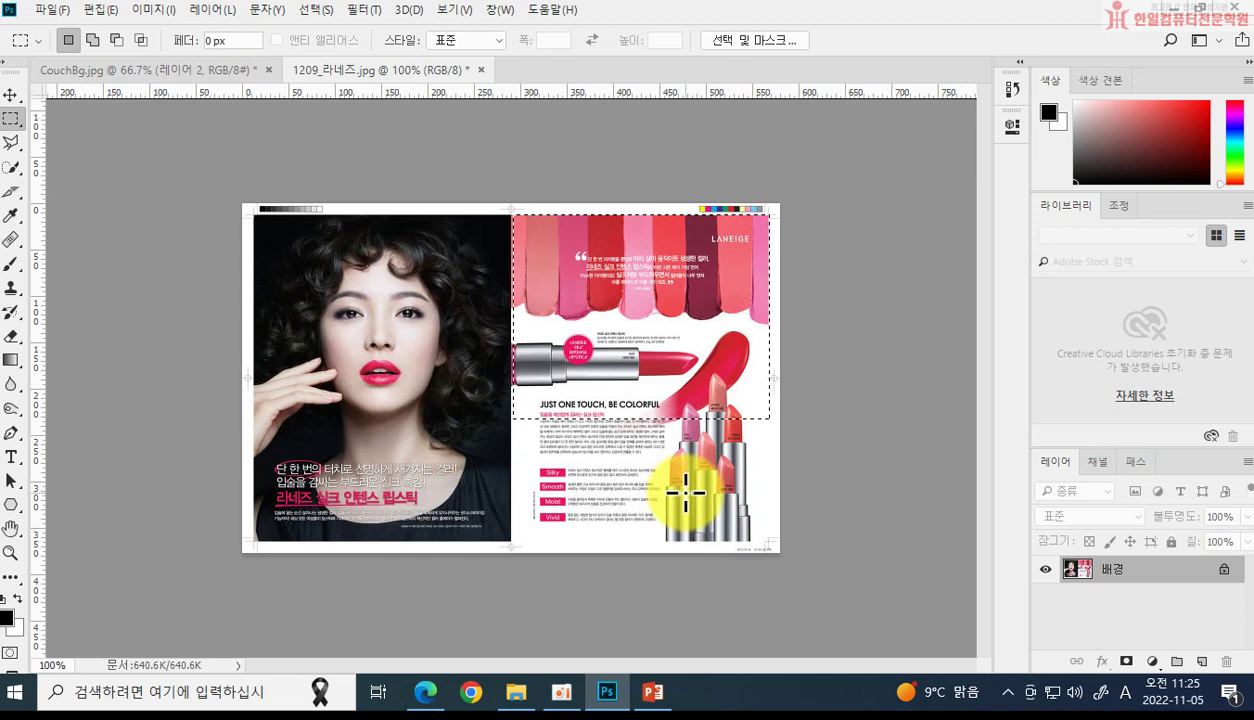
click(92, 40)
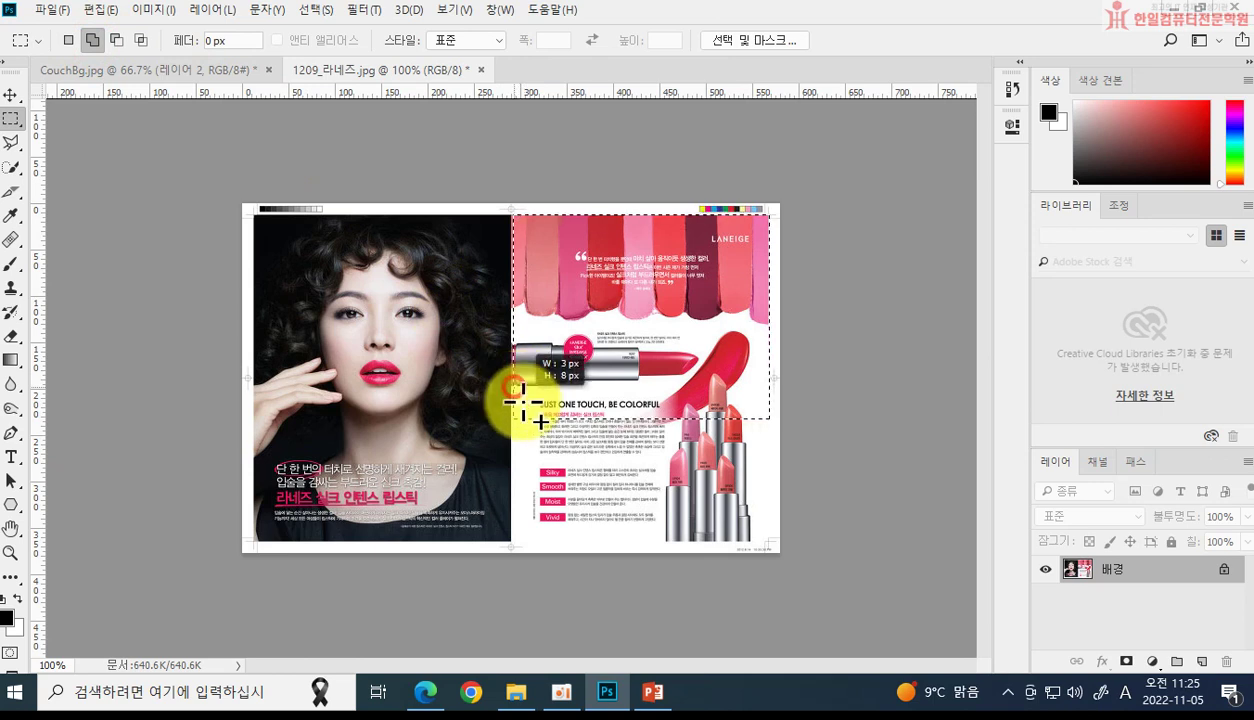
drag(516, 397, 577, 535)
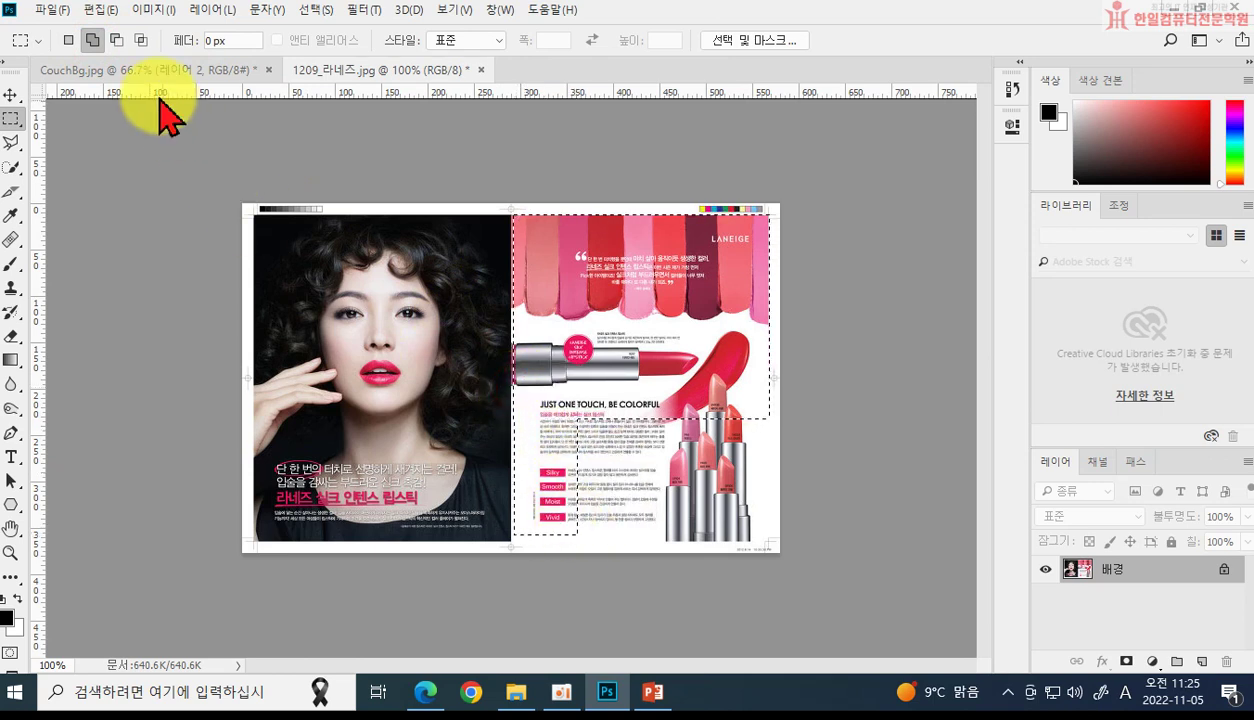
click(116, 41)
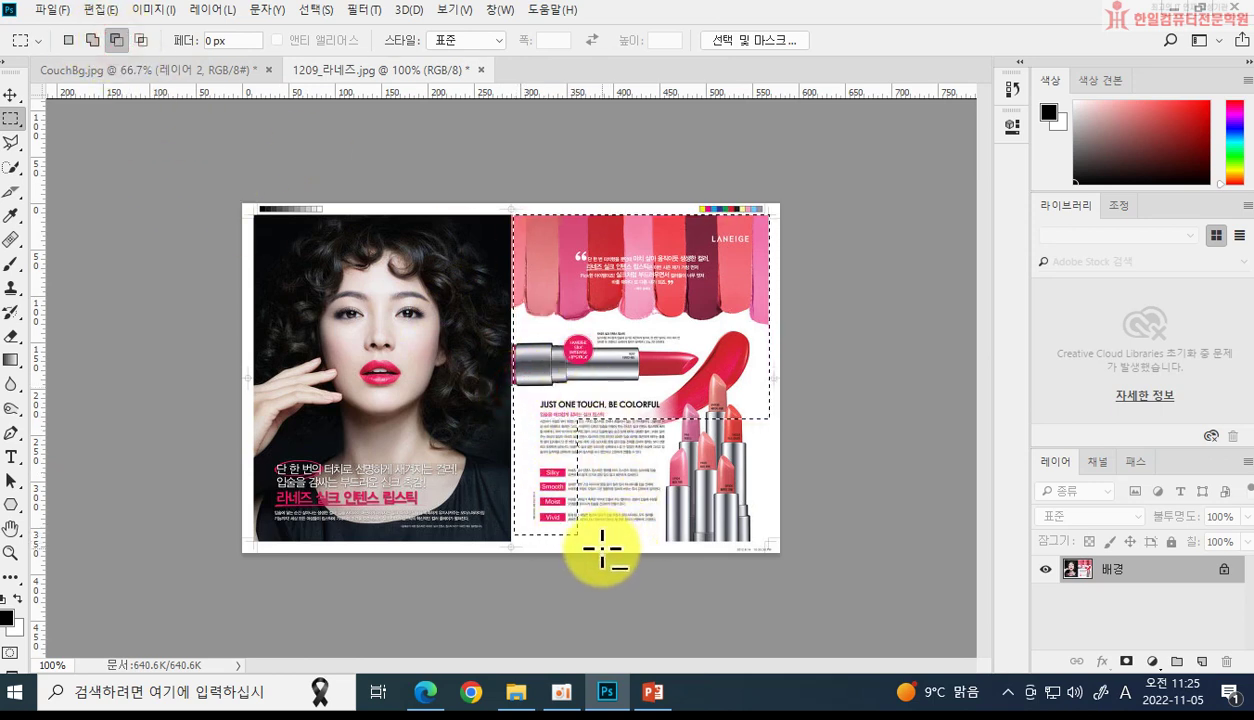
drag(601, 547, 497, 423)
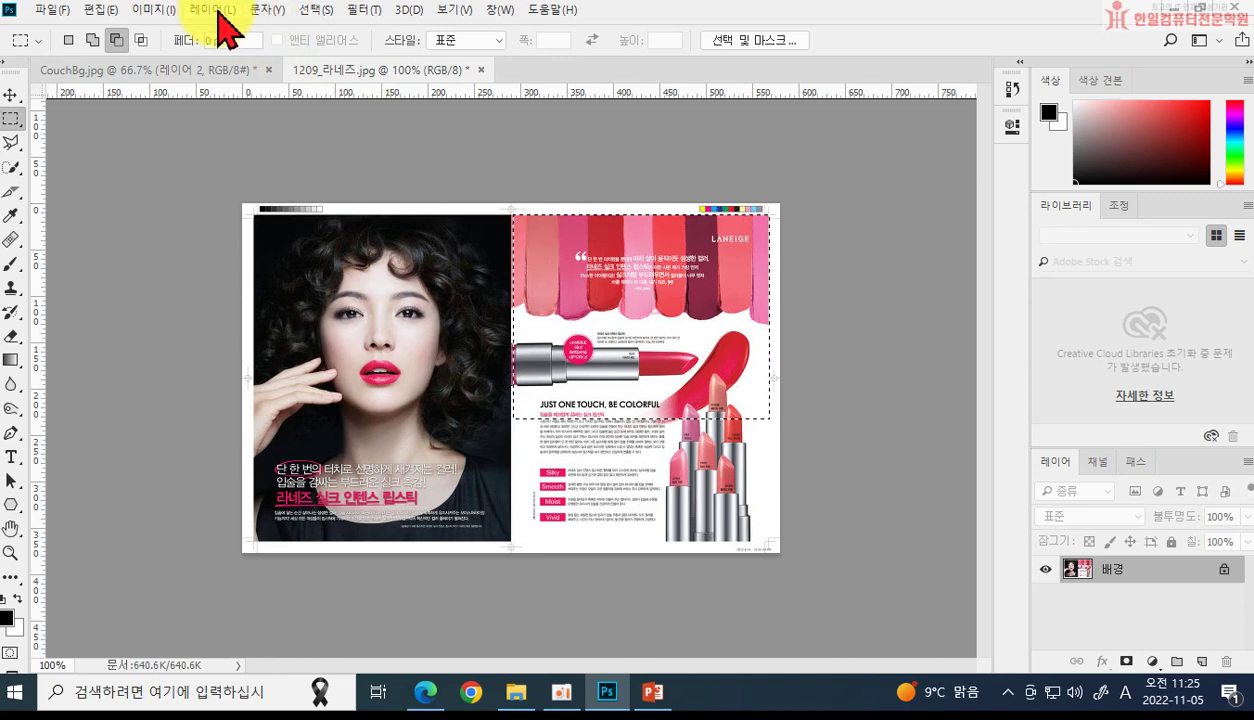
Step: Deselect the marquee selection on the right page so that nothing is selected in the image
click(318, 12)
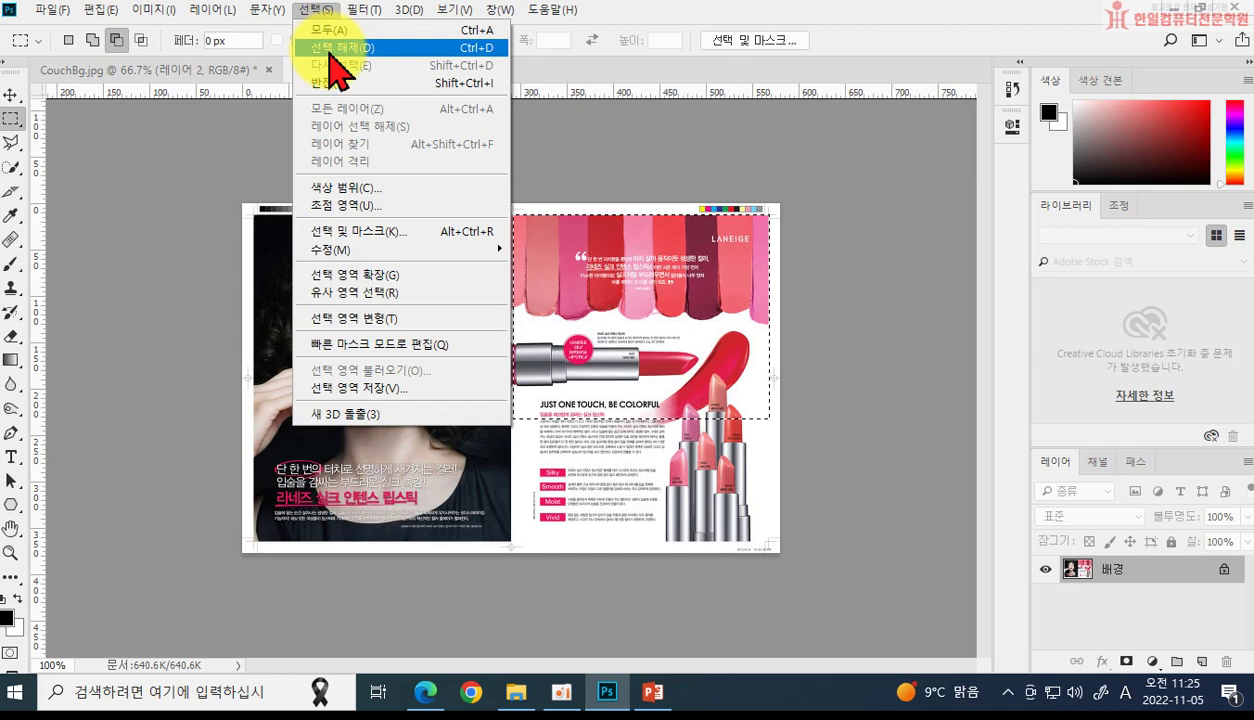
click(340, 48)
drag(520, 218, 745, 426)
click(760, 436)
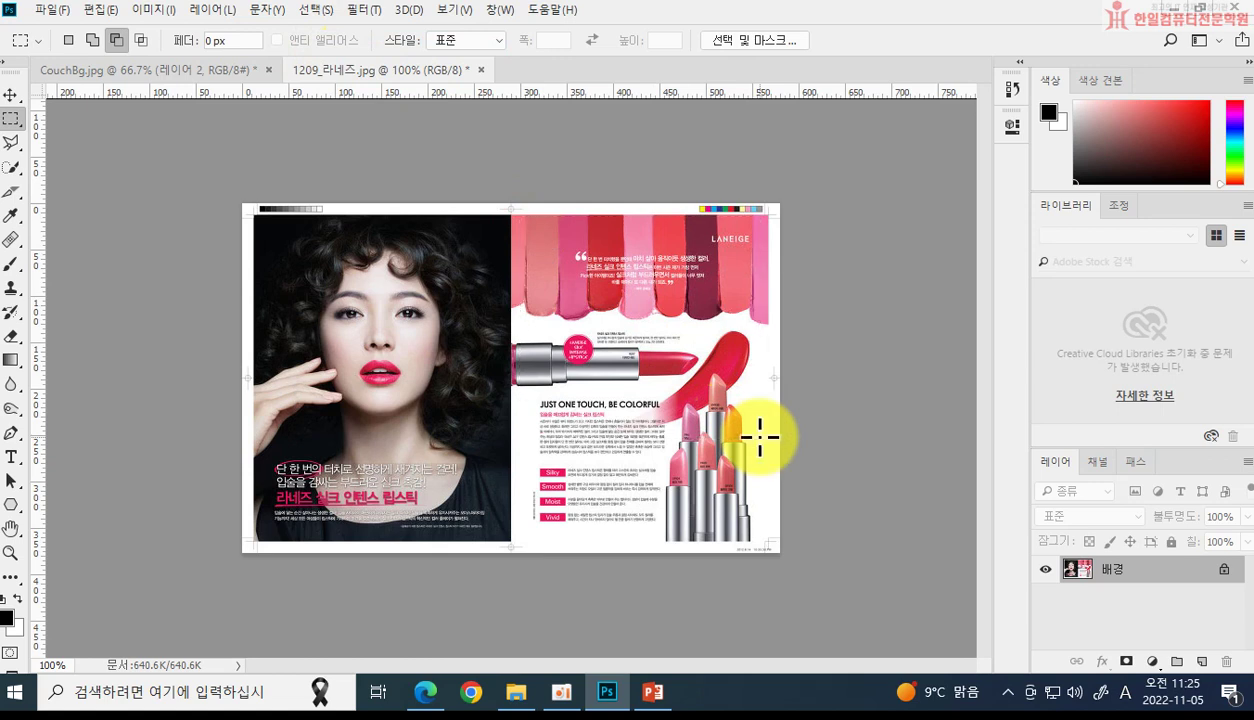
click(315, 15)
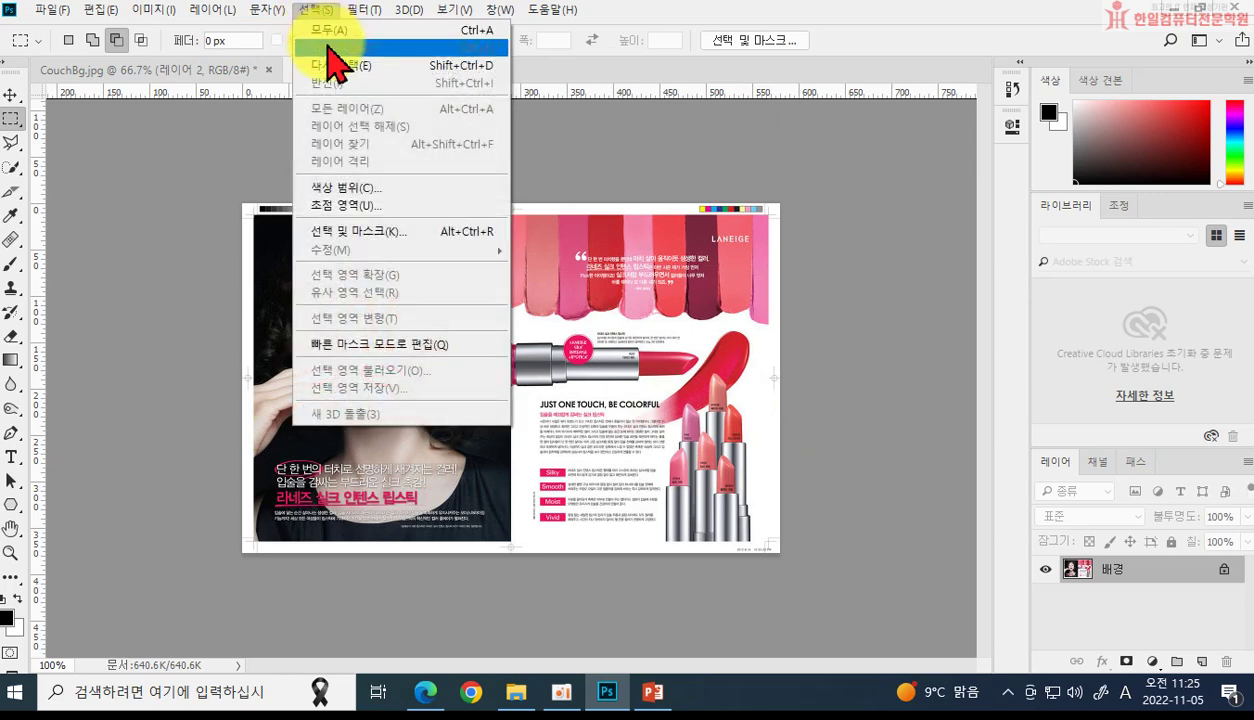
mouse_move(262, 12)
mouse_move(316, 12)
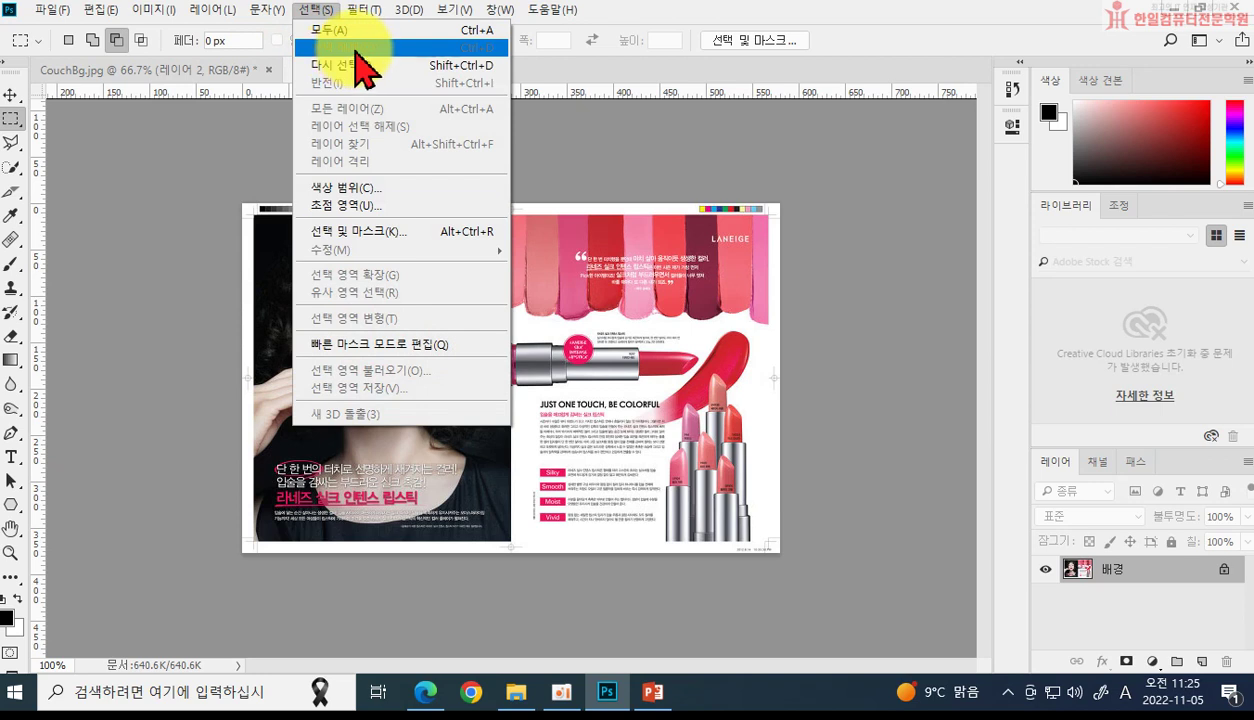
click(617, 126)
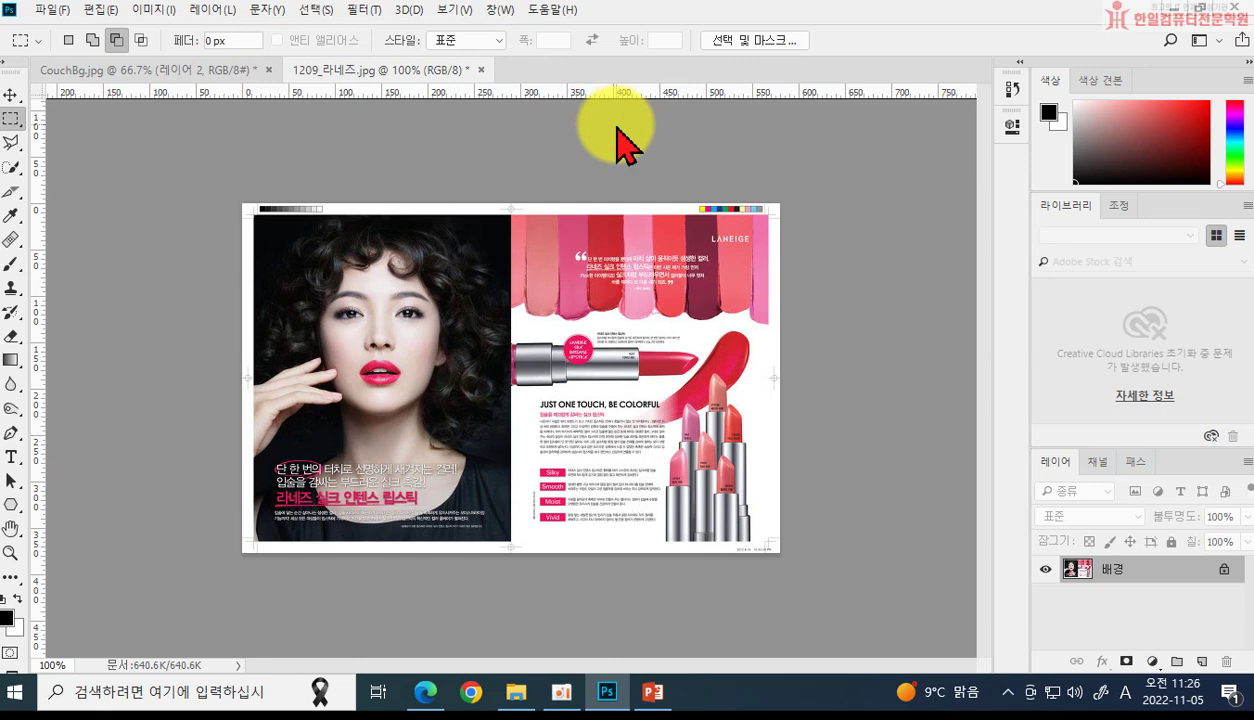
click(117, 40)
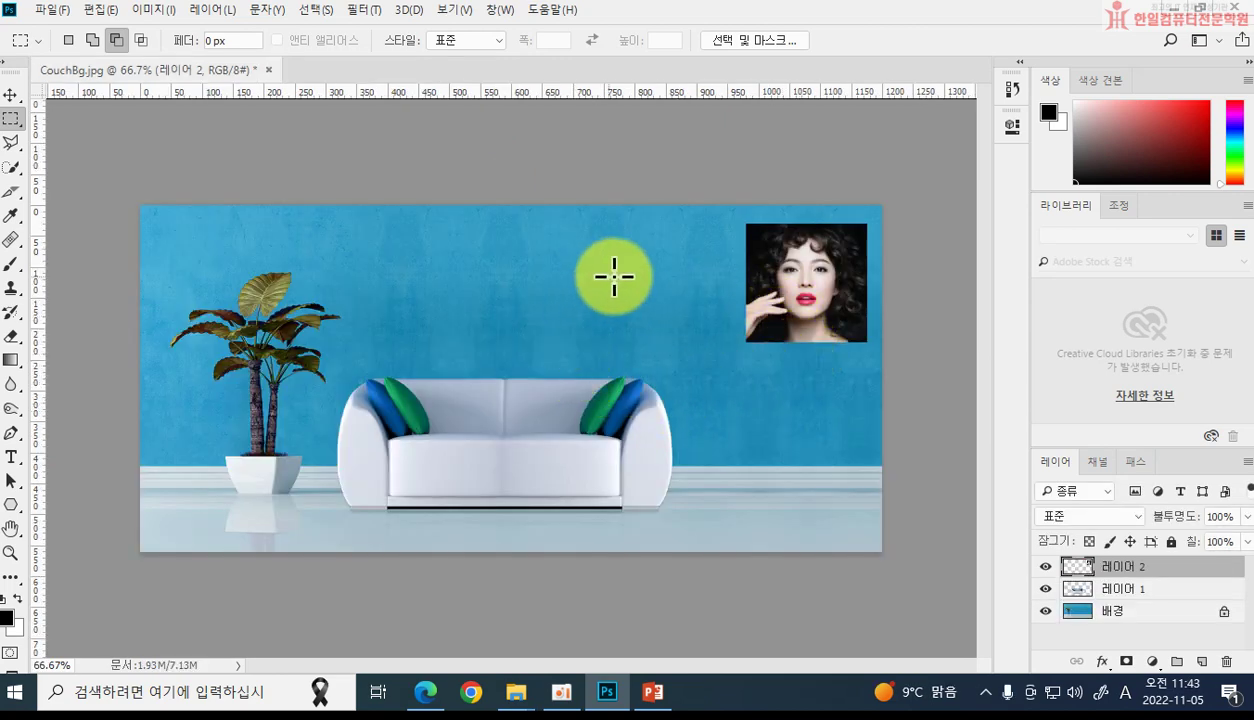
Step: Open the Chocolate image from the 0. 실전 포토샵 folder alongside CouchBg.jpg and make it the active document
click(47, 12)
click(57, 48)
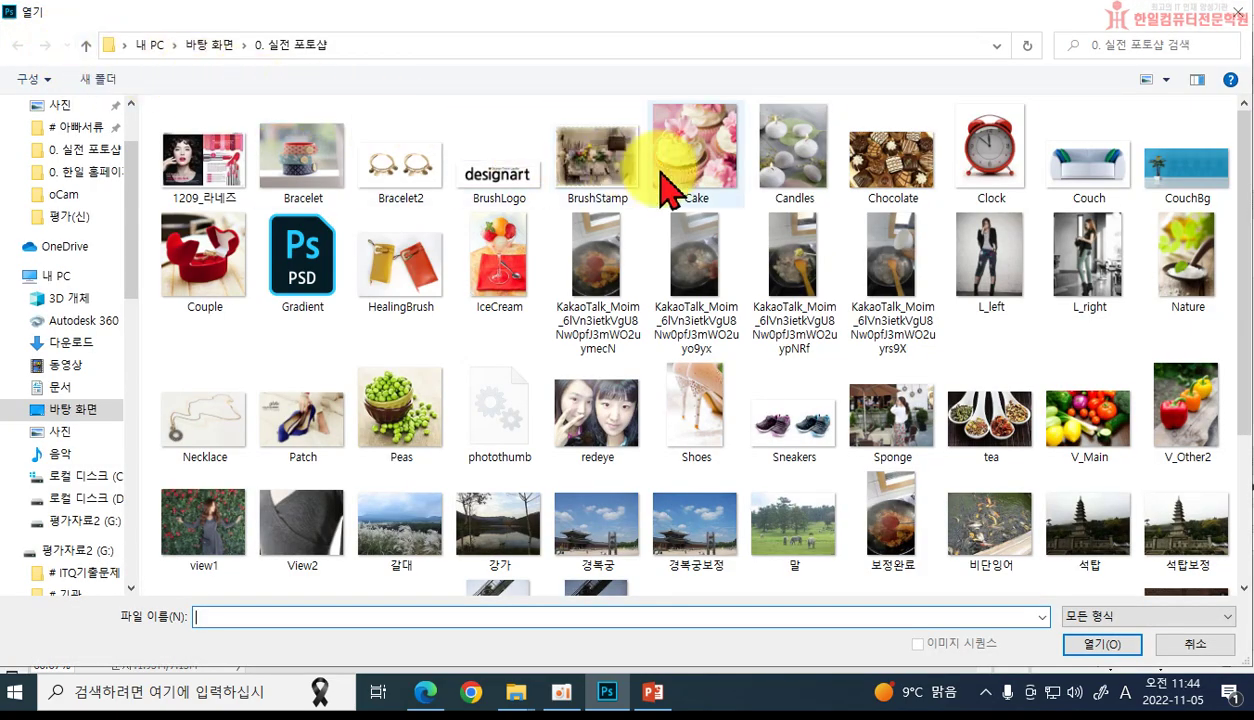
click(876, 182)
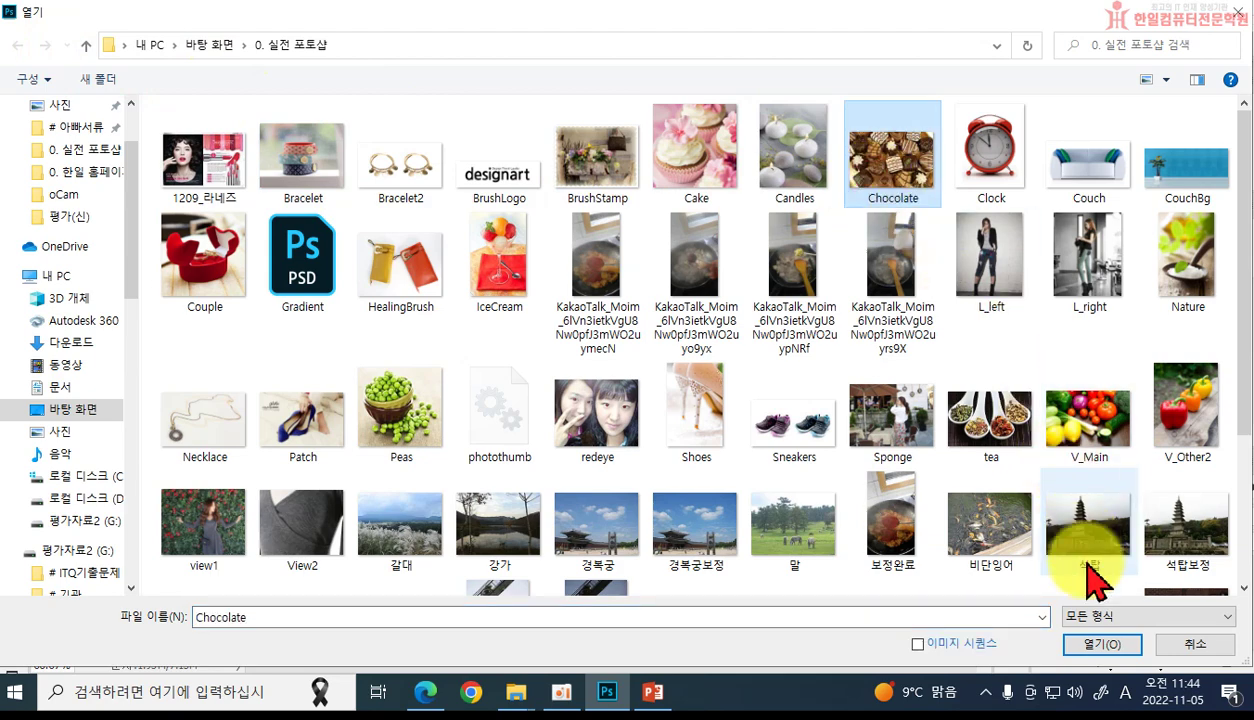
click(1104, 646)
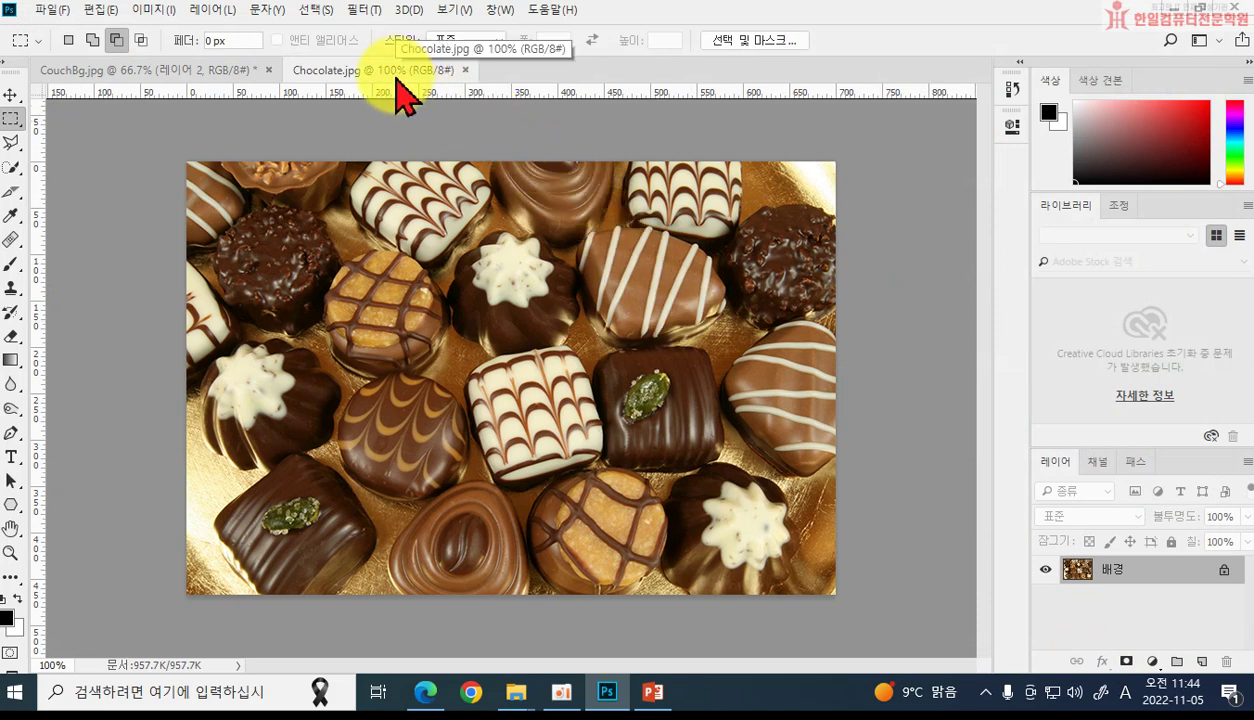
click(188, 72)
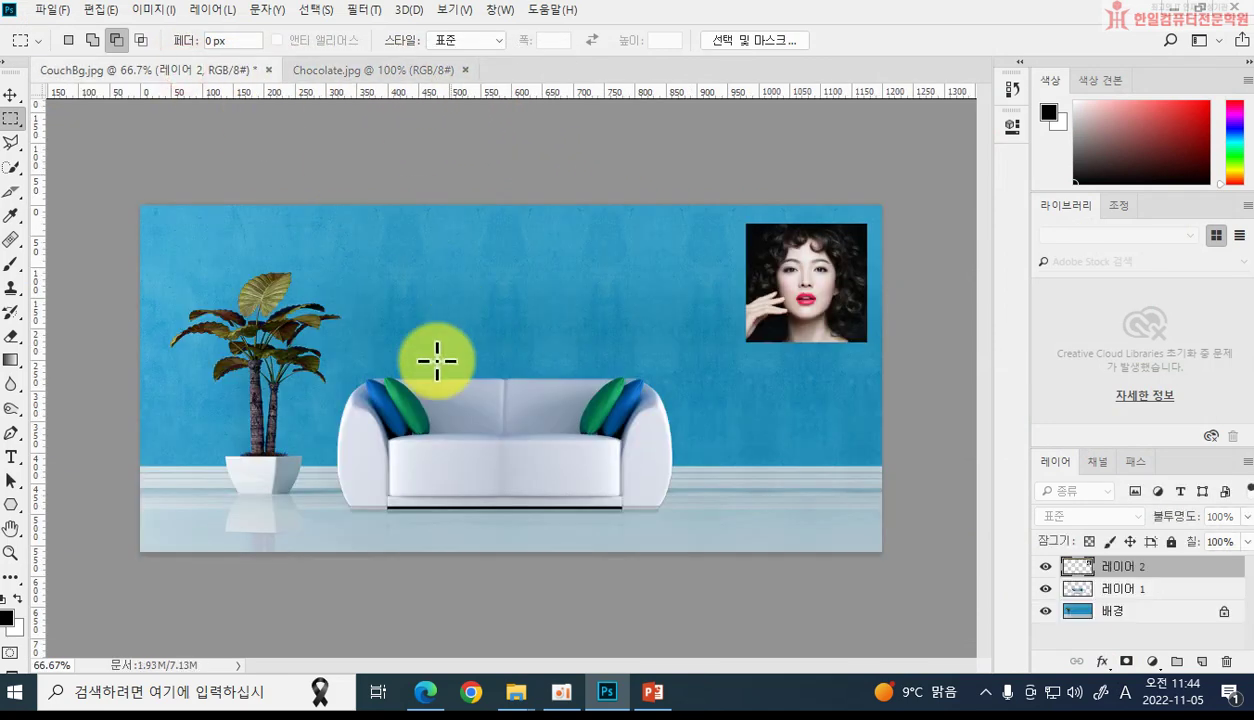
click(352, 77)
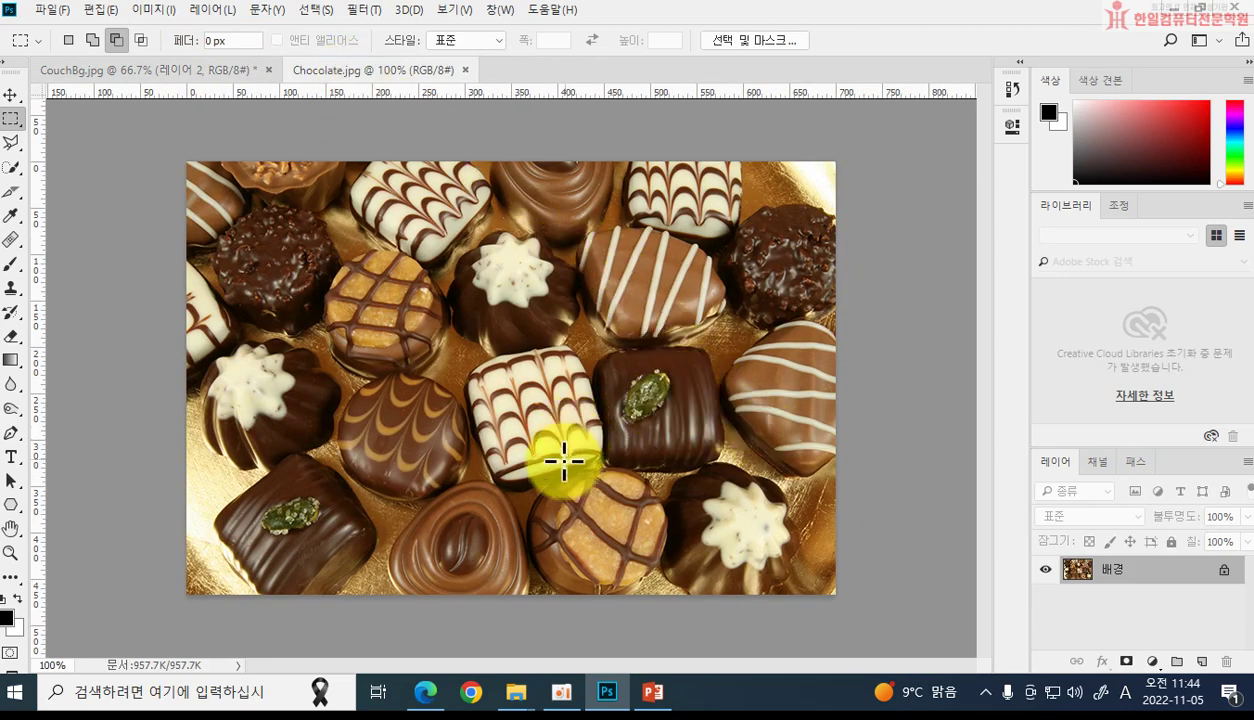
Step: Select the round chocolate with the orange wave pattern using the Elliptical Marquee tool, redrawing the ellipse once
right_click(11, 120)
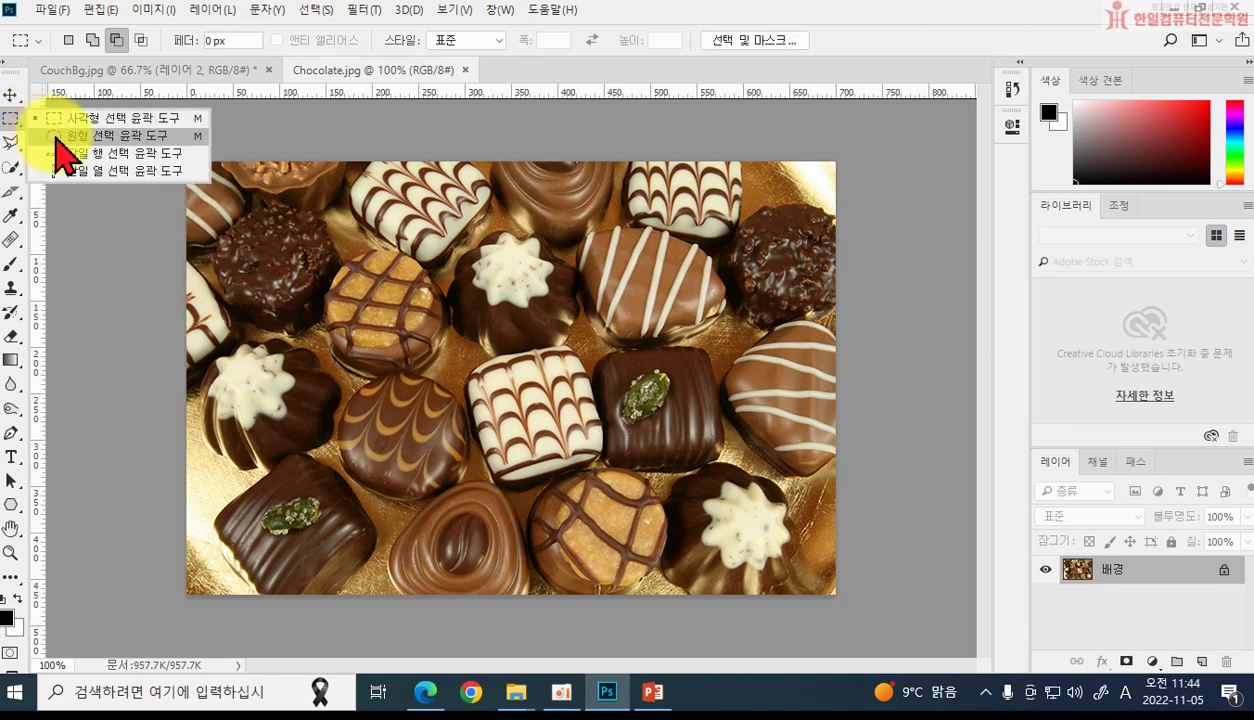
click(56, 138)
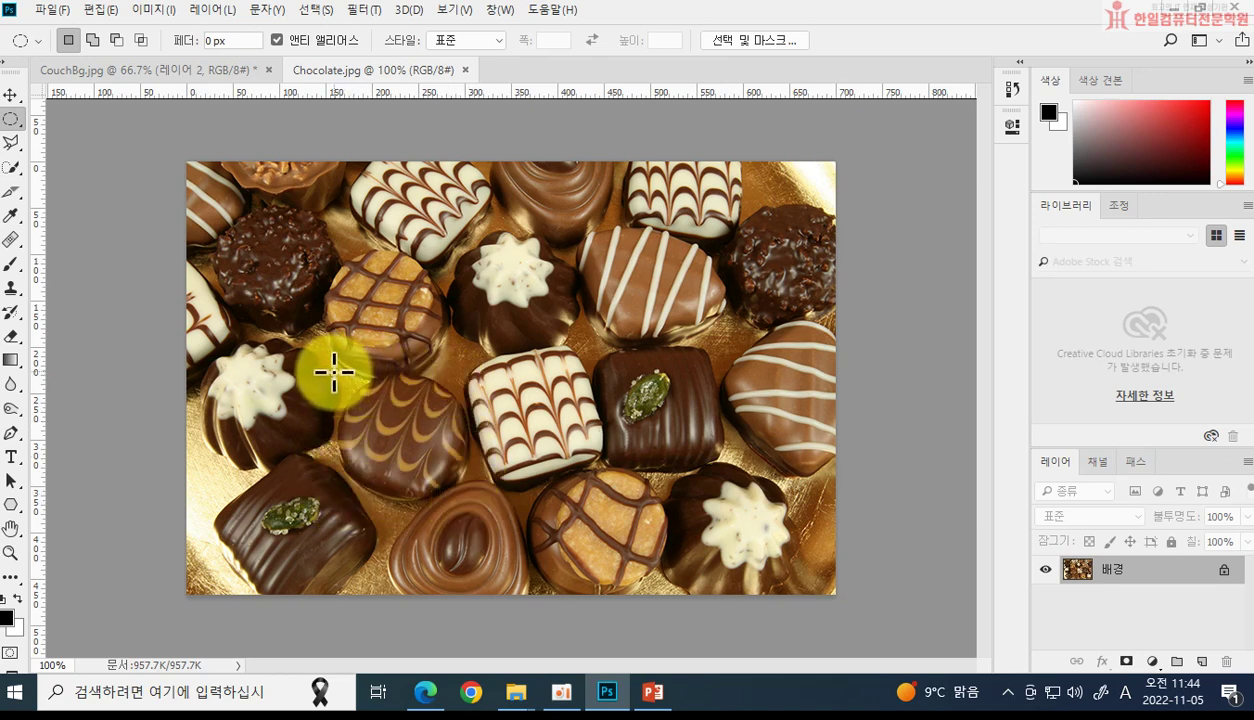
drag(333, 369, 470, 504)
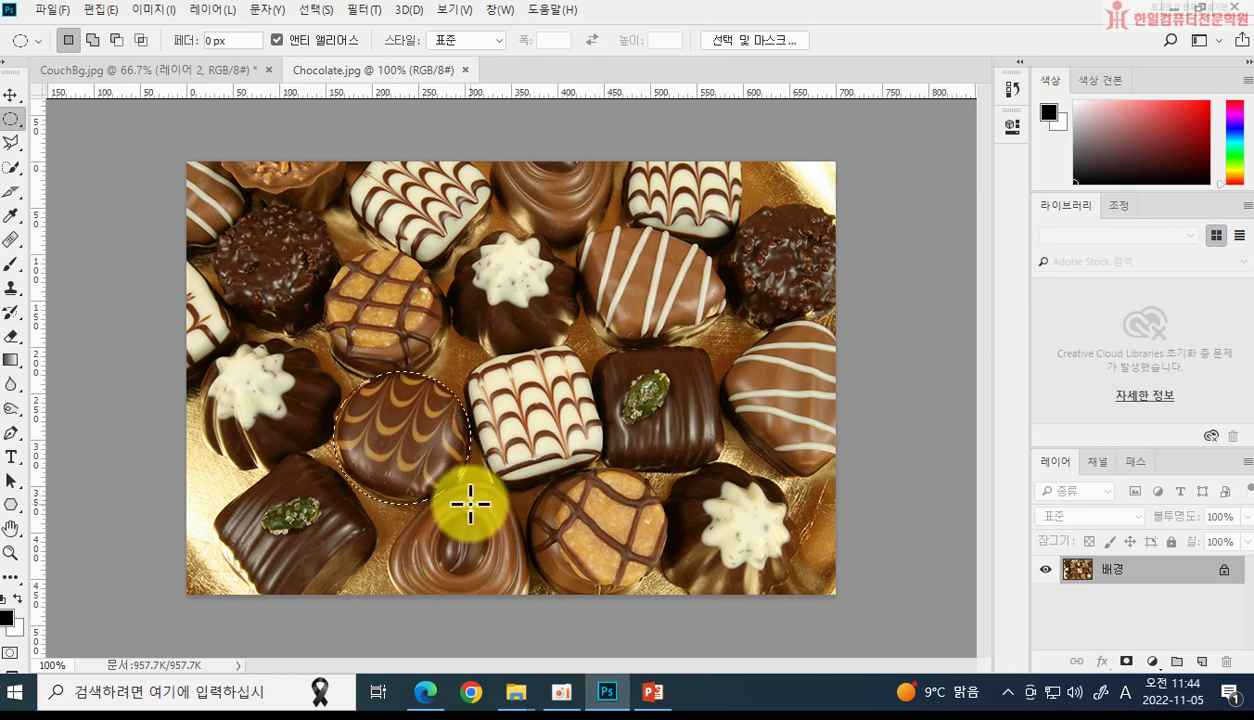
click(524, 455)
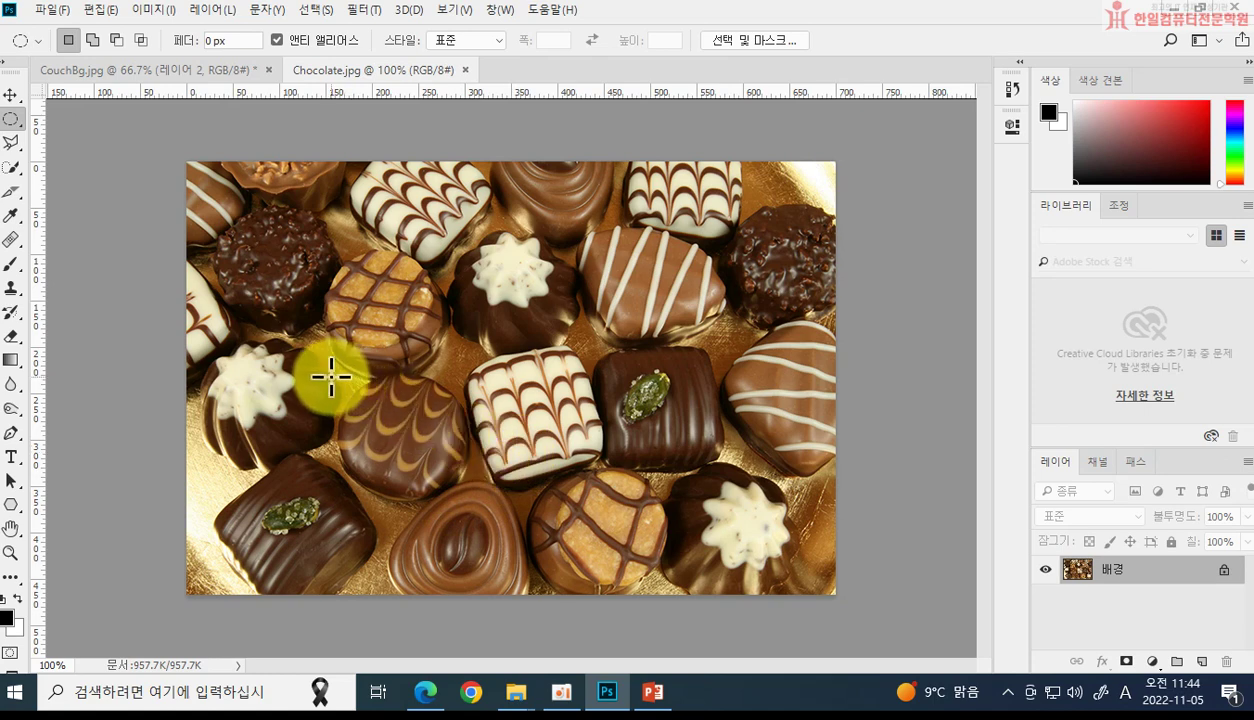
drag(330, 372, 470, 504)
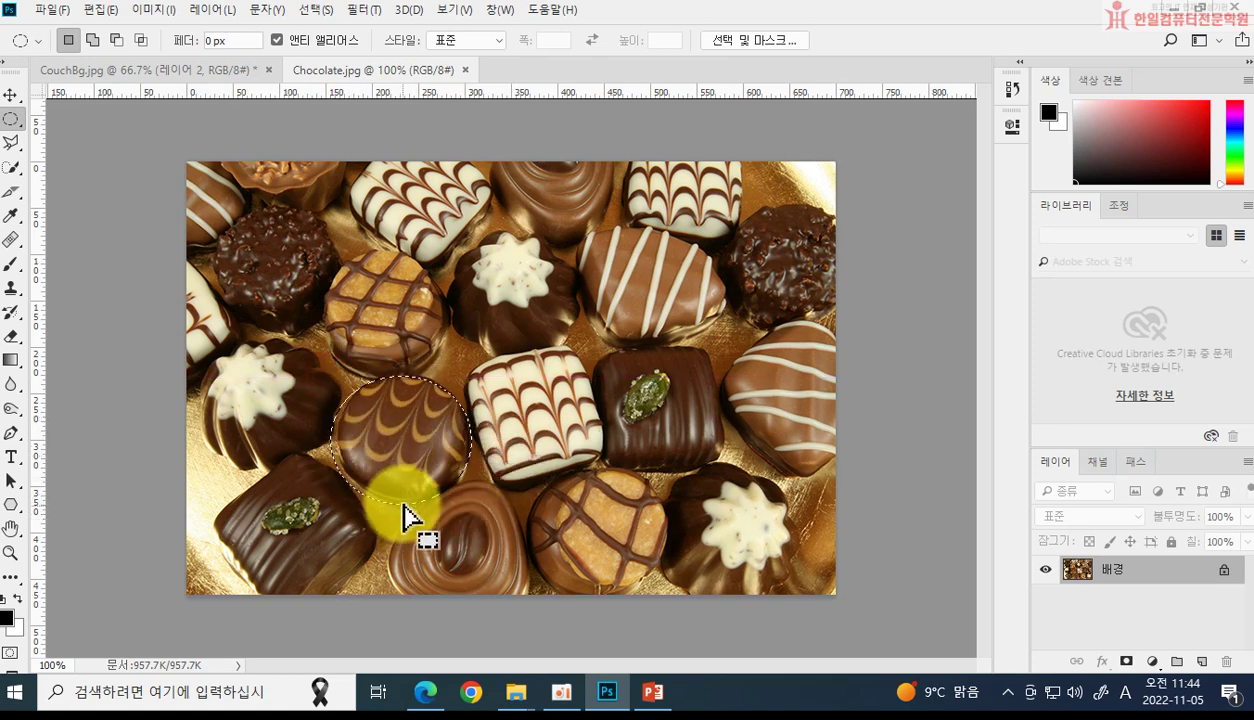
Step: Transform the elliptical selection to about 94.77% width and 102.88% height to fit the round chocolate's edges, and apply it
right_click(413, 452)
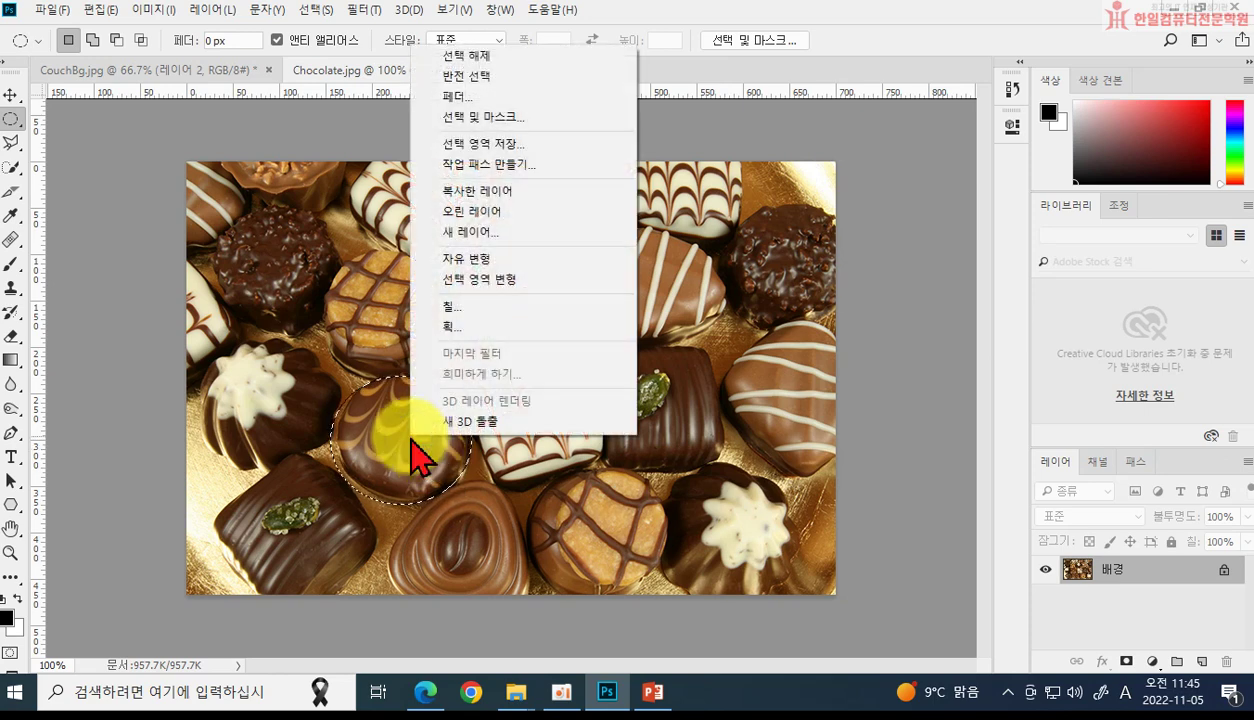
click(460, 285)
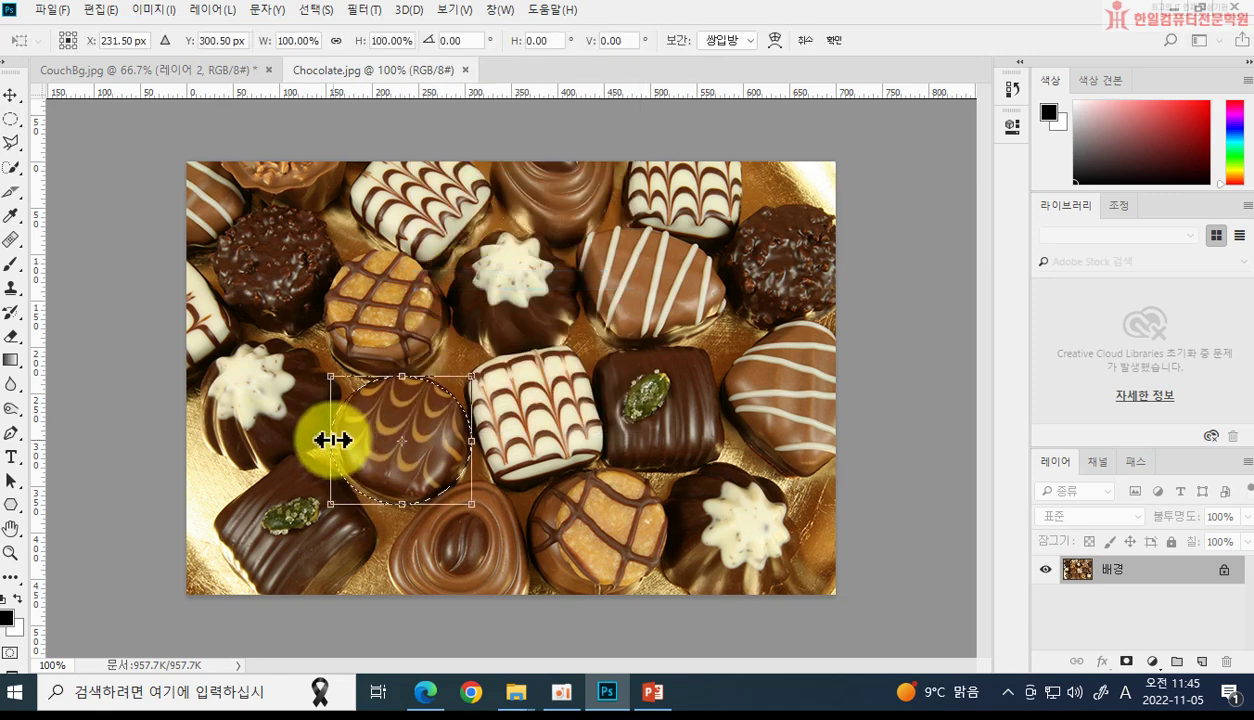
drag(336, 438, 342, 438)
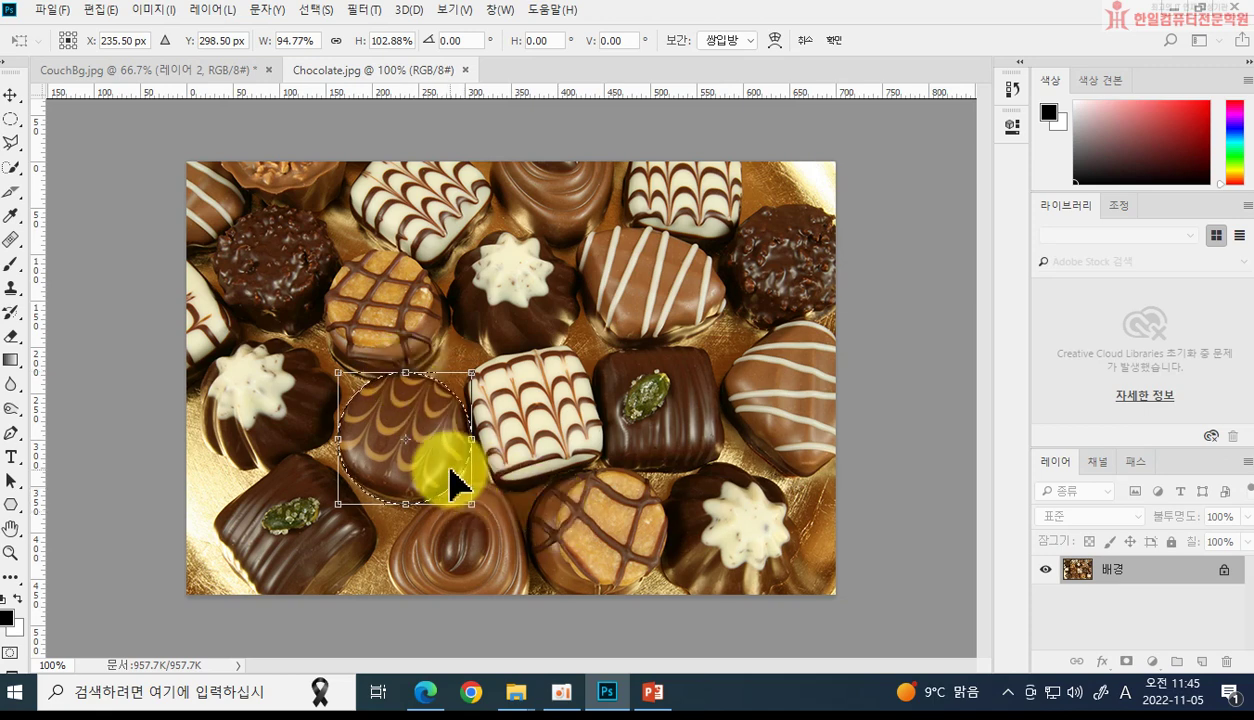
key(Return)
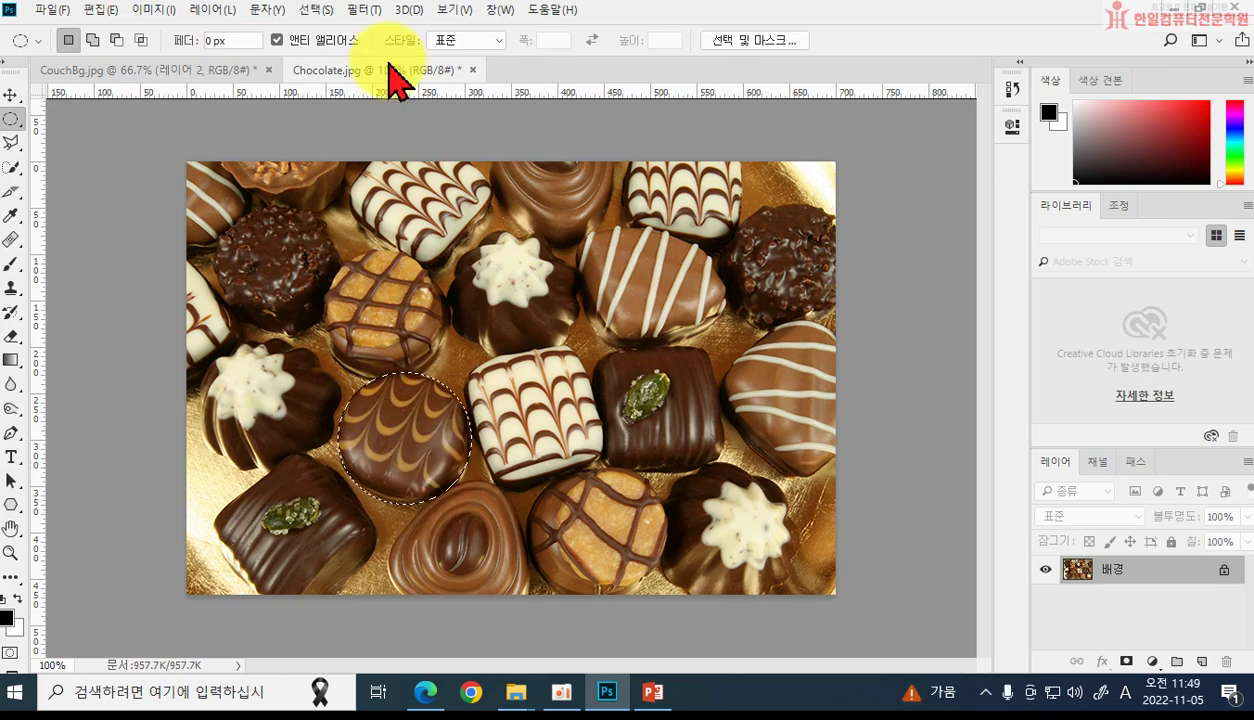
Step: Float the Chocolate.jpg window and copy the selected round chocolate onto the sofa in CouchBg.jpg with the Move tool
drag(335, 76, 720, 168)
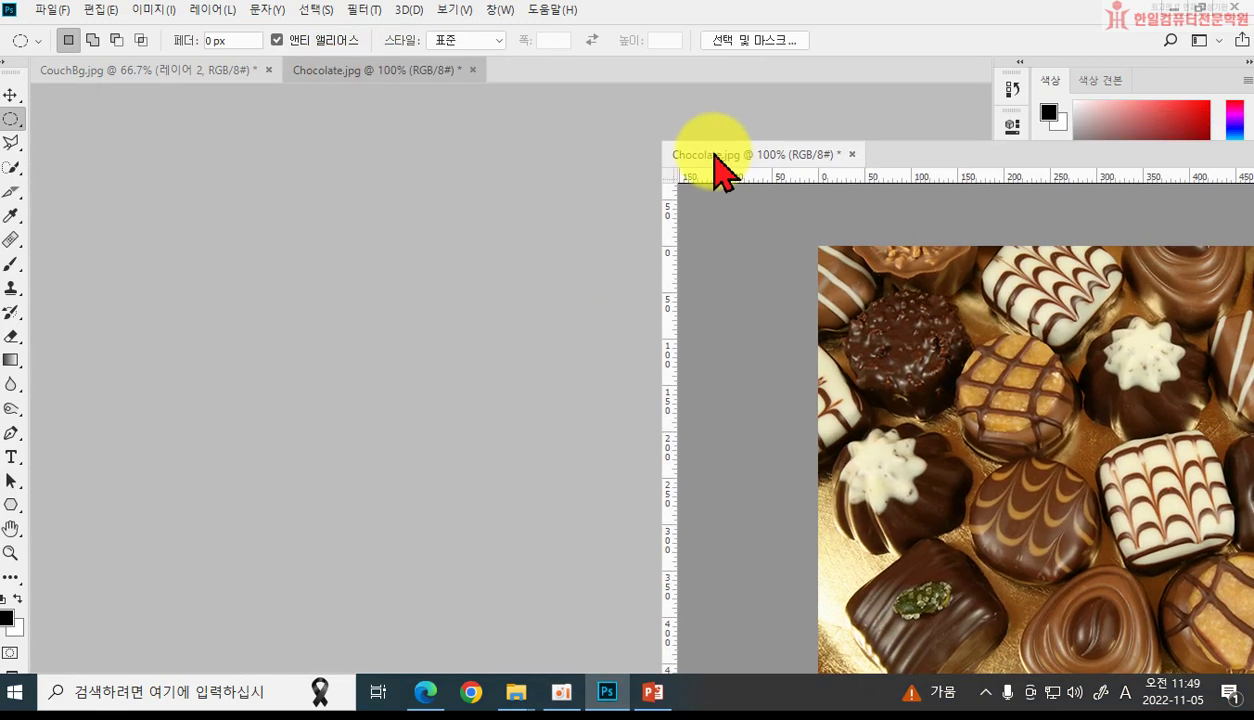
click(11, 95)
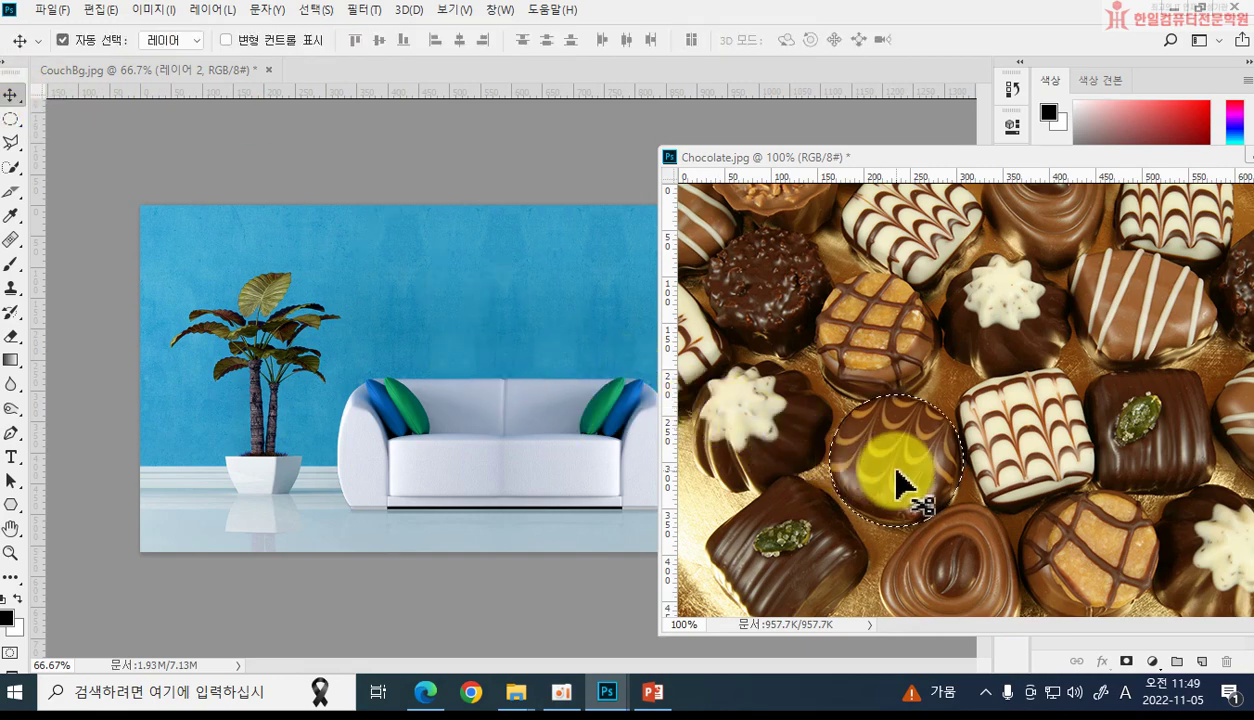
drag(896, 462, 586, 425)
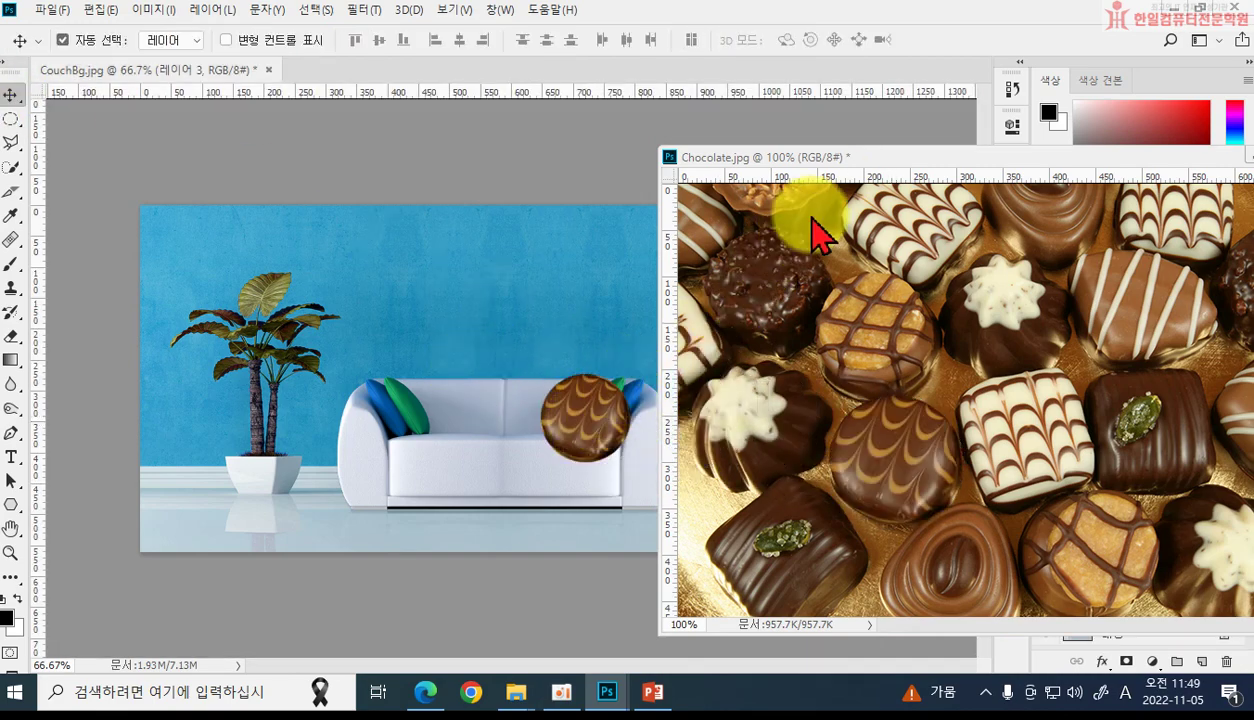
Step: Shift the floating Chocolate.jpg window fully into view and close it without saving its changes
drag(855, 158, 502, 331)
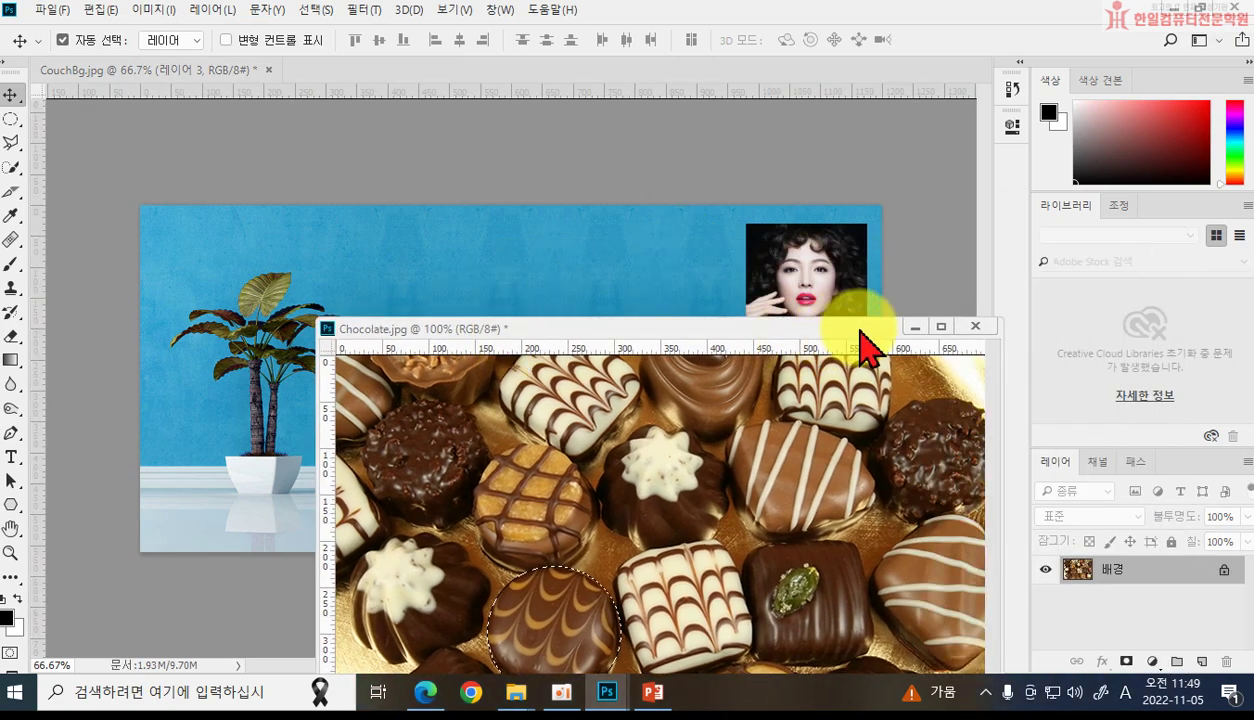
click(974, 326)
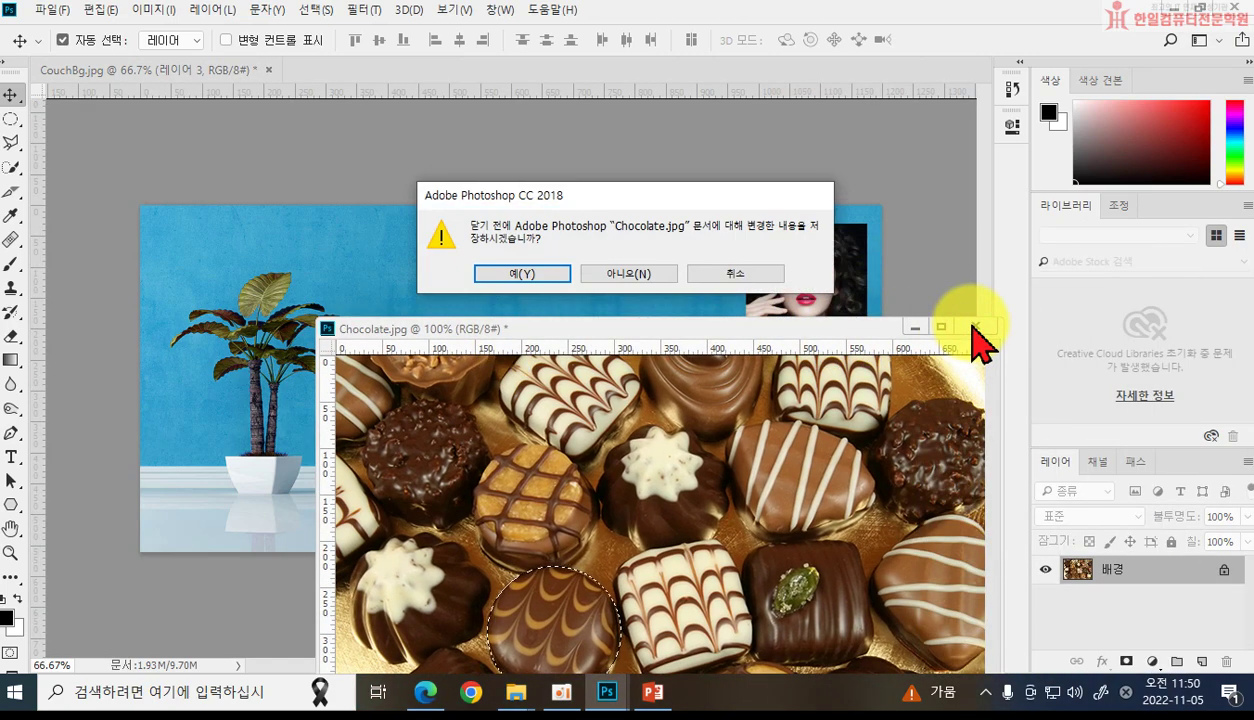
click(622, 288)
Step: Place the round chocolate on the wall just left of the portrait, and shift the portrait layer slightly down and left
drag(622, 462, 681, 294)
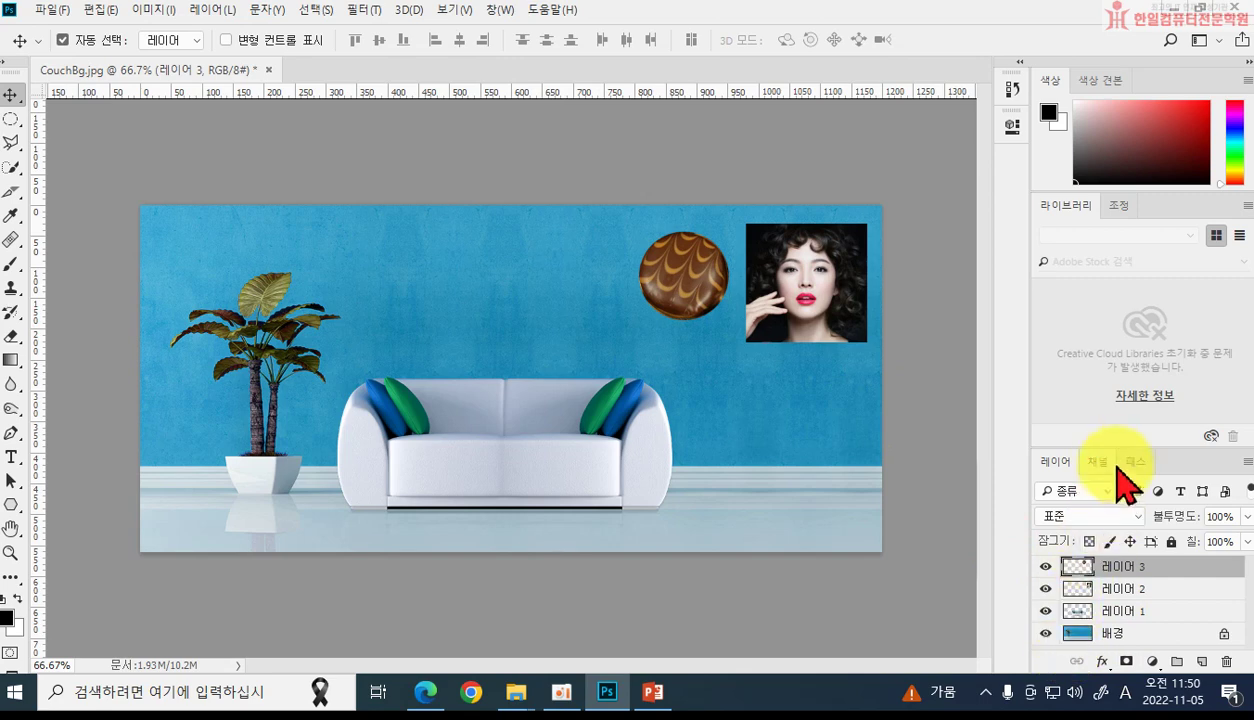
drag(1106, 448, 1096, 375)
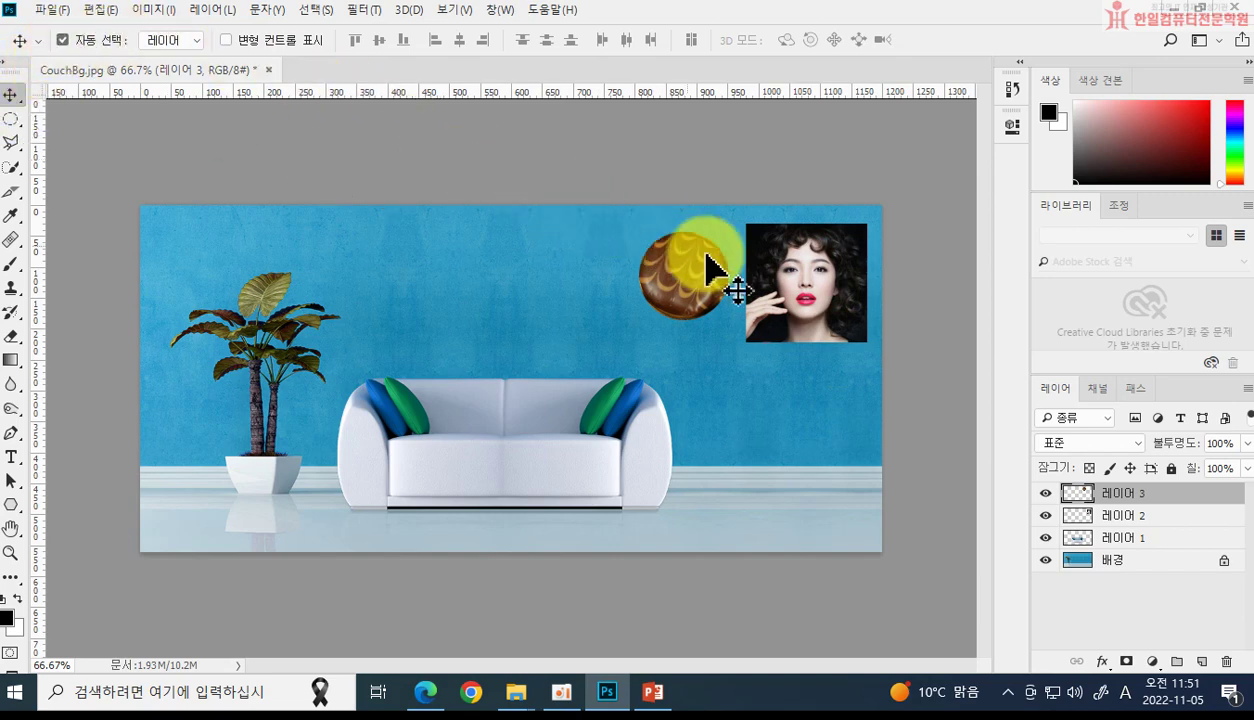
click(790, 272)
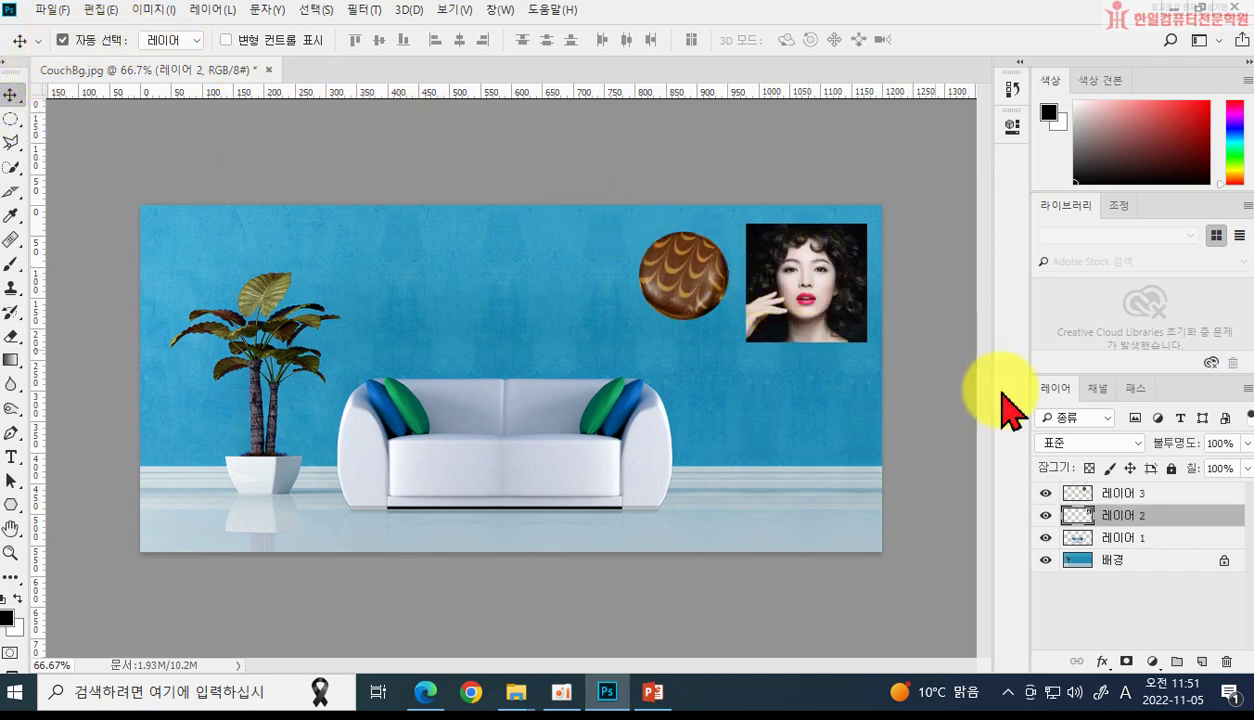
drag(777, 304, 806, 312)
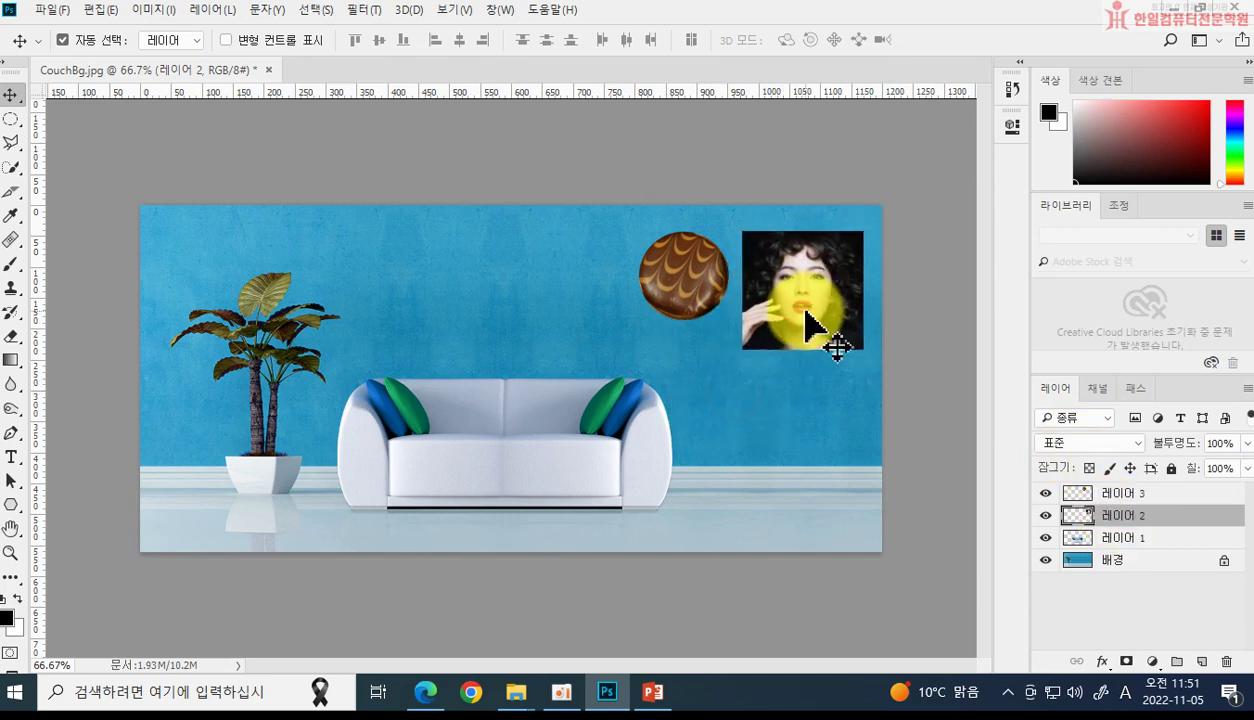
Step: Enlarge the portrait layer to about 106.6% width and 106.8% height from its lower-left corner, and apply the transform
key(ctrl+t)
mouse_move(742, 349)
mouse_down()
mouse_move(720, 353)
mouse_move(733, 360)
mouse_up()
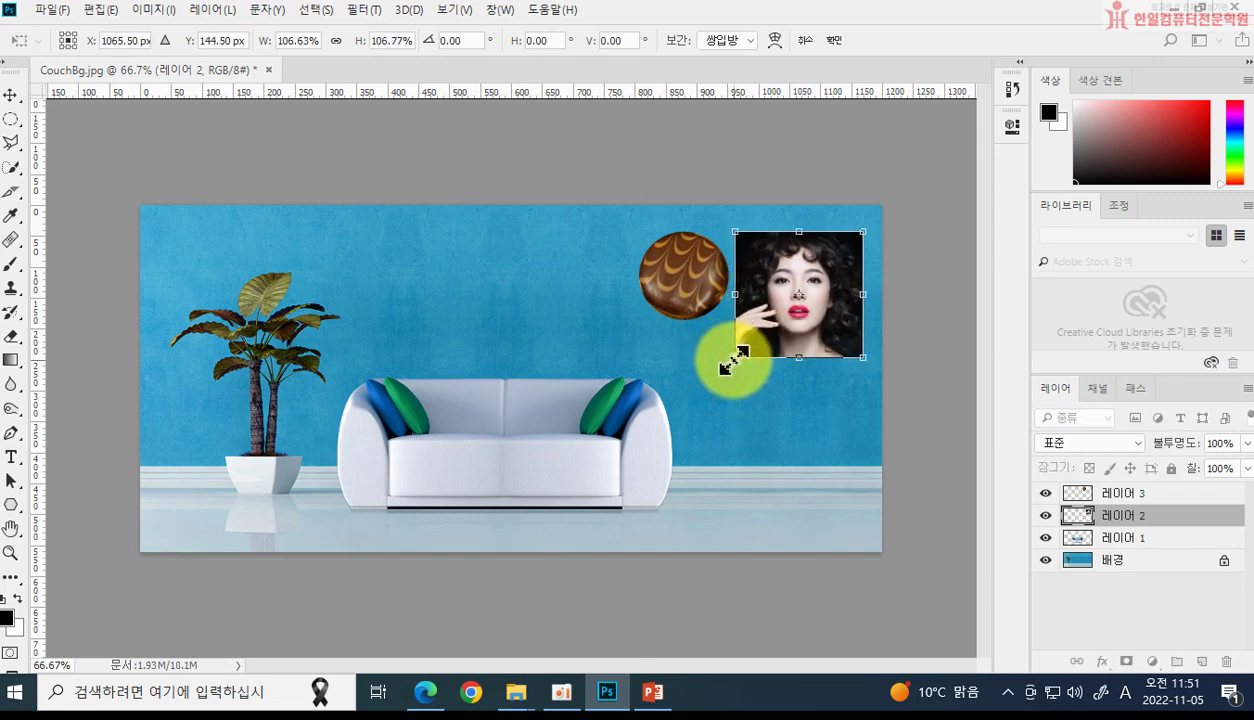
key(Return)
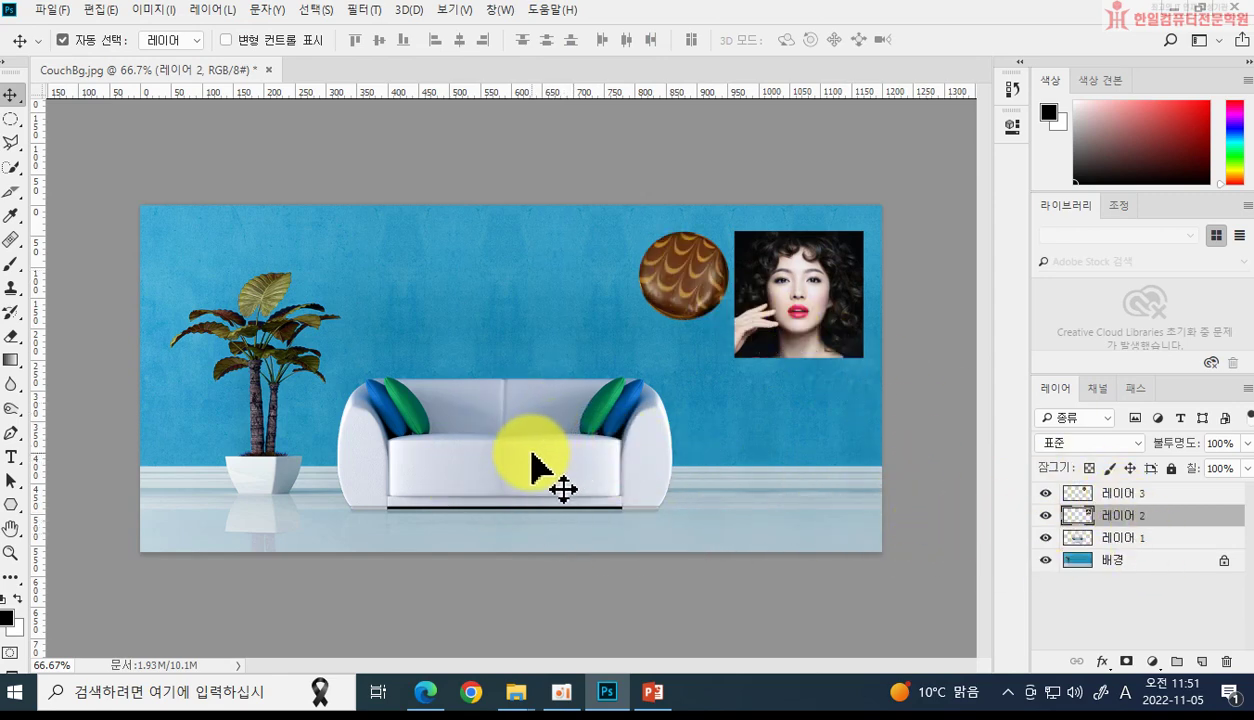
Step: Enlarge the sofa layer to about 105.3% width and 105.2% height from its upper-right corner, and apply the transform
click(532, 455)
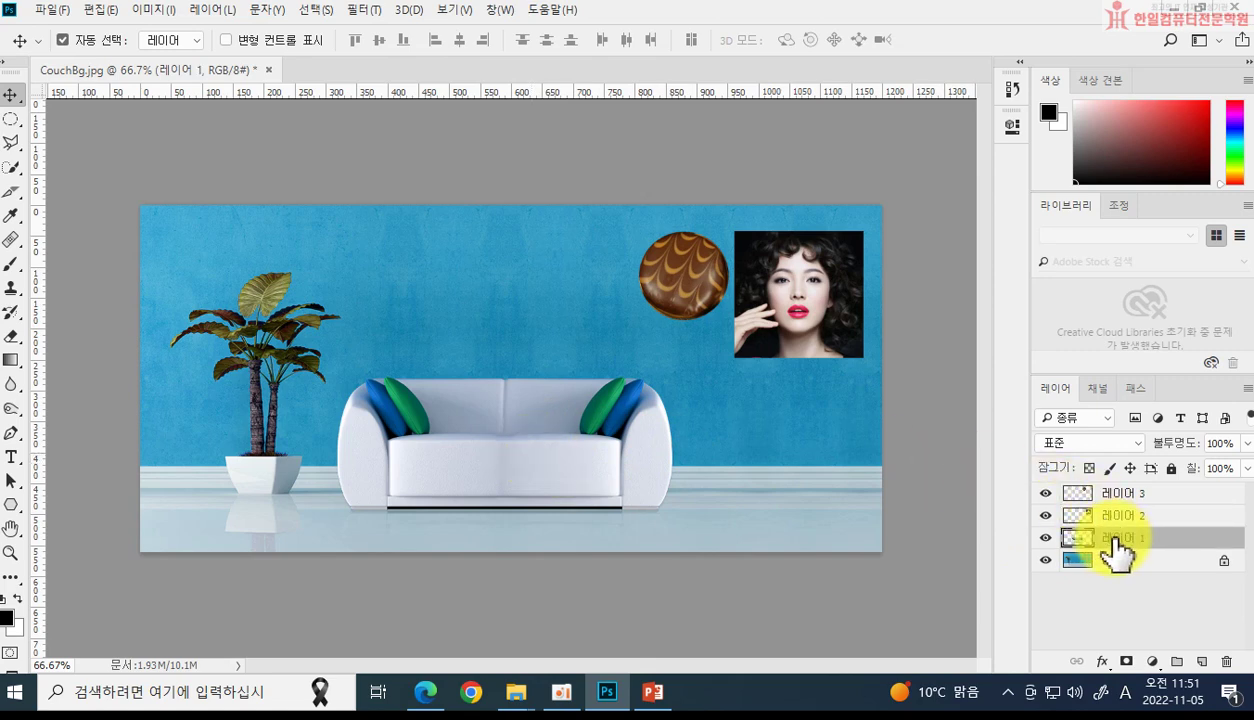
key(ctrl+t)
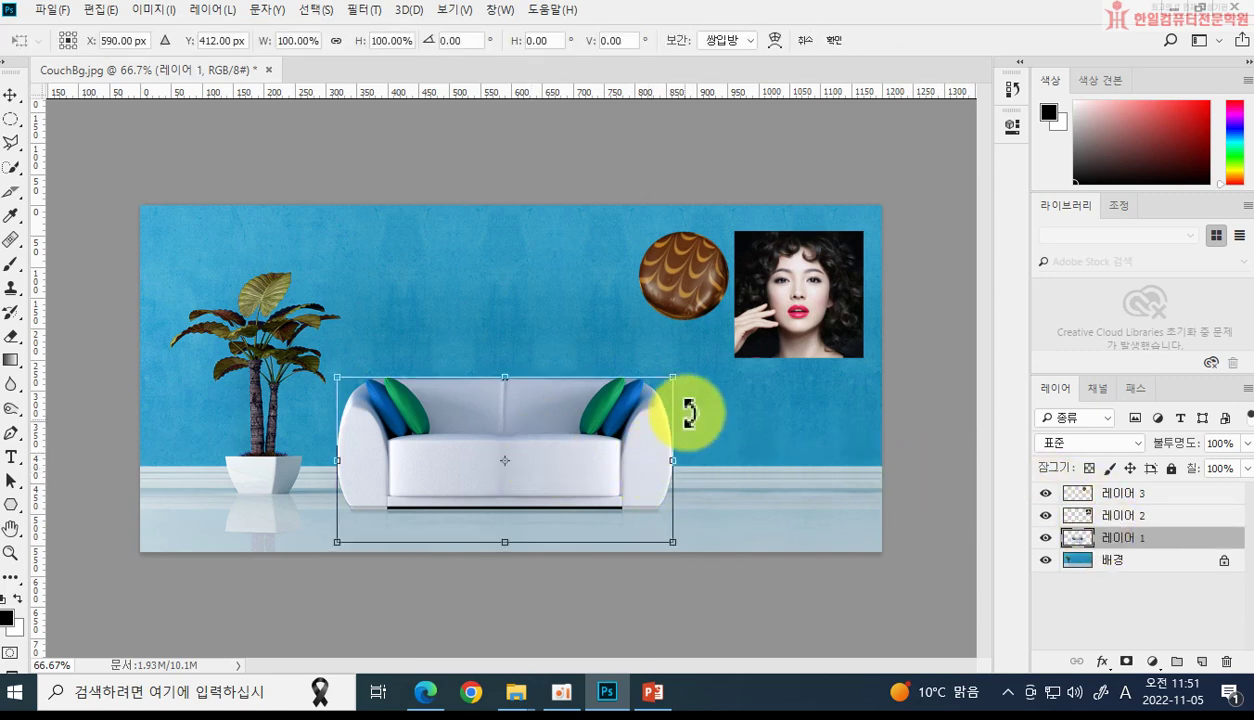
mouse_move(673, 378)
mouse_down()
mouse_move(694, 358)
mouse_move(691, 368)
mouse_up()
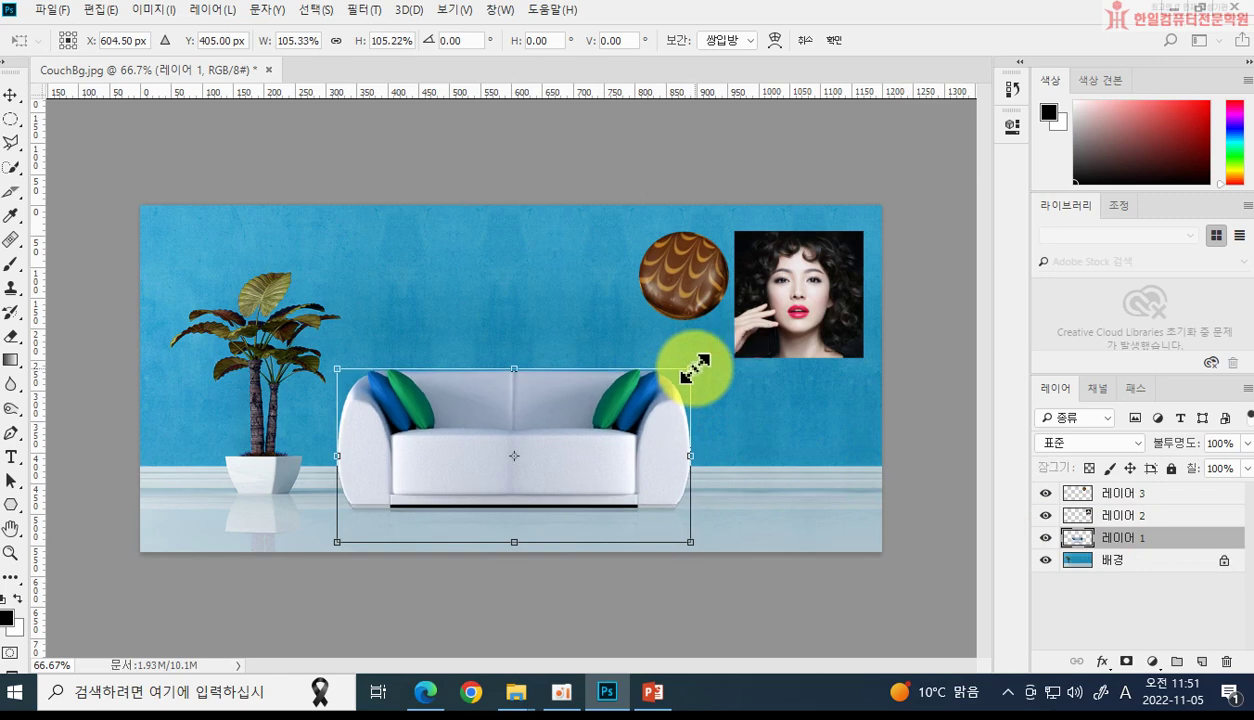
key(Return)
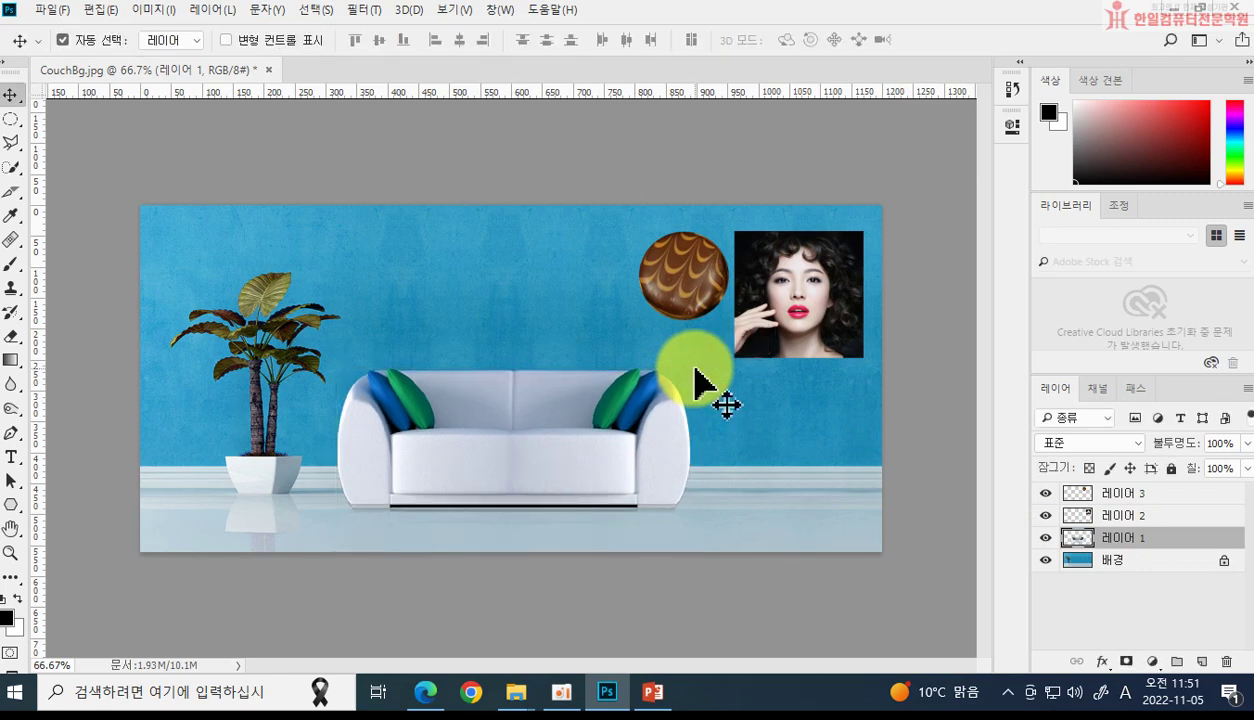
click(810, 330)
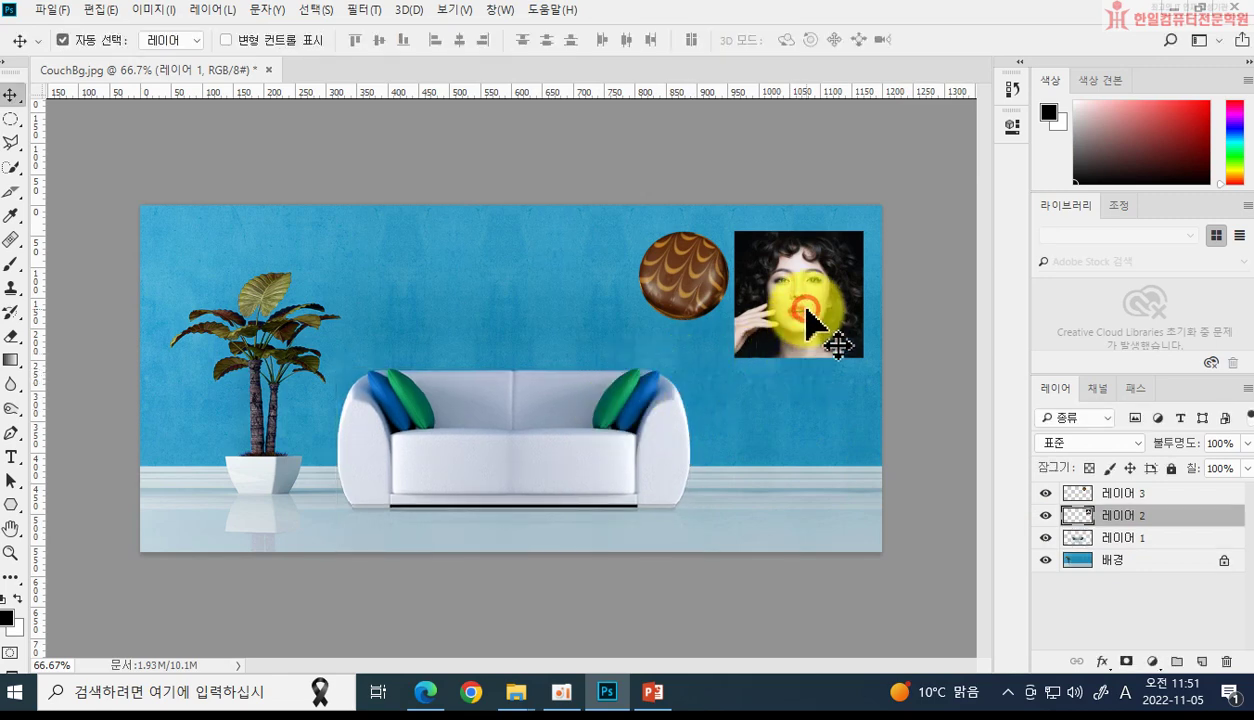
click(686, 305)
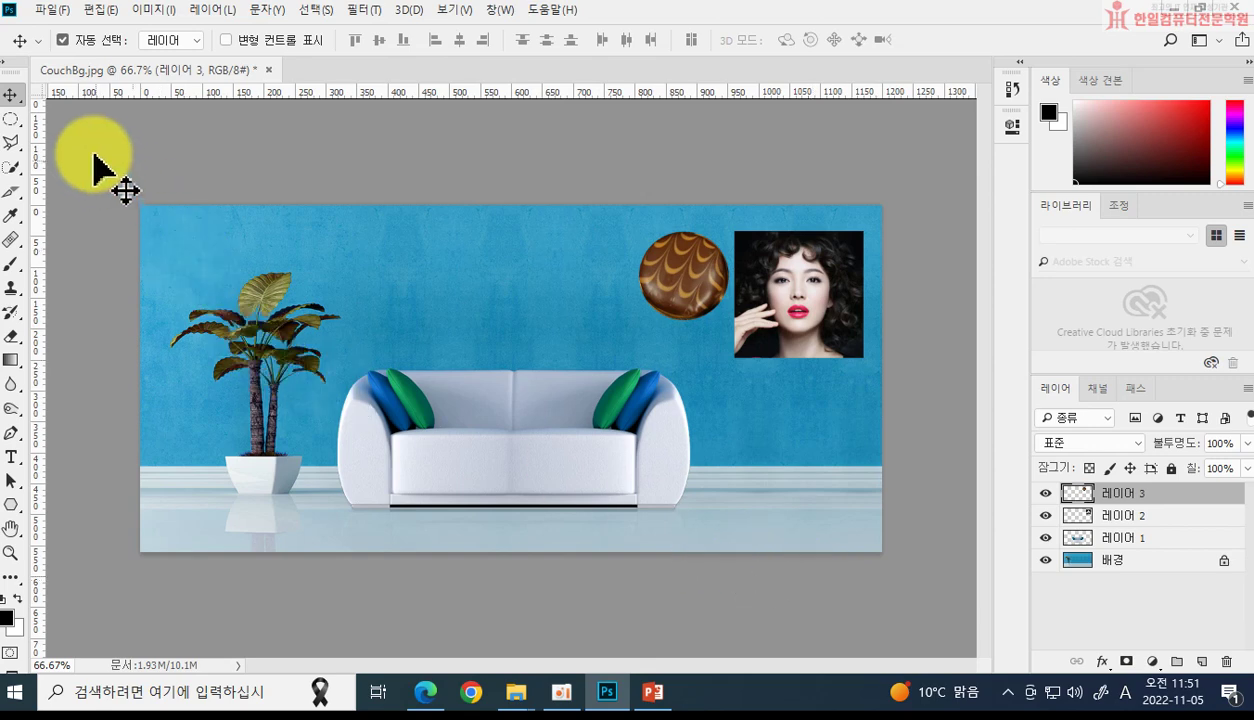
click(12, 118)
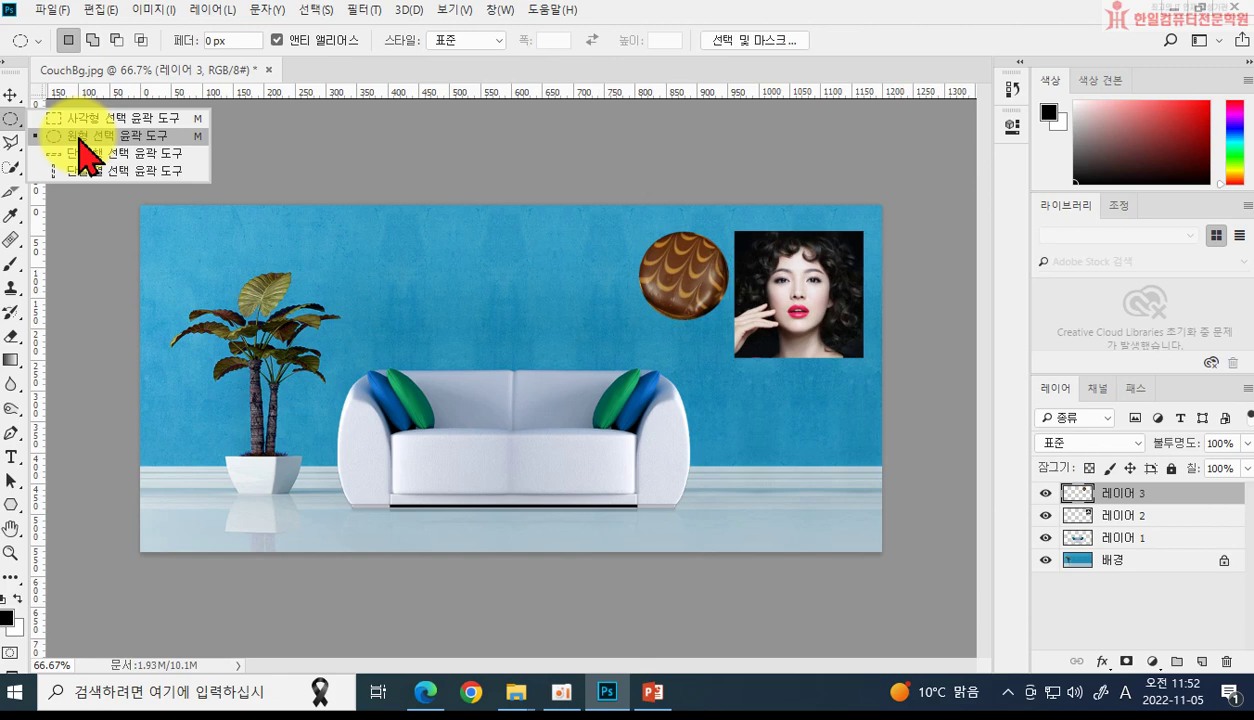
click(12, 143)
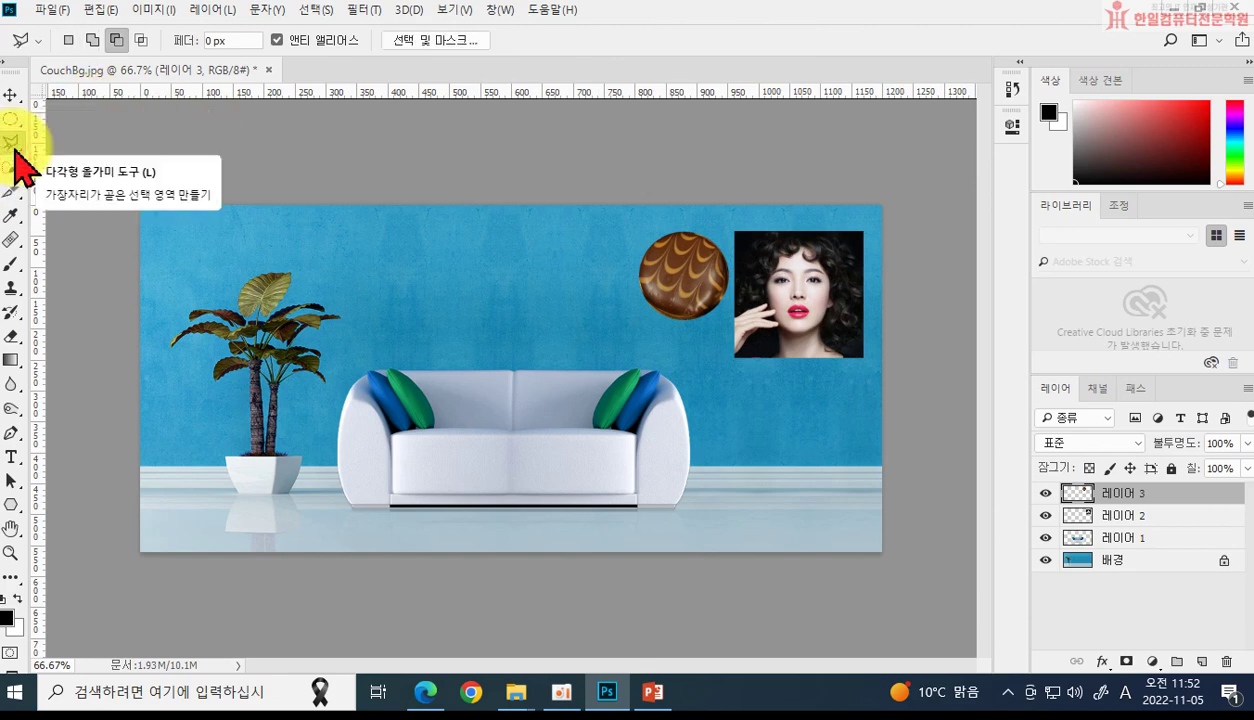
right_click(14, 150)
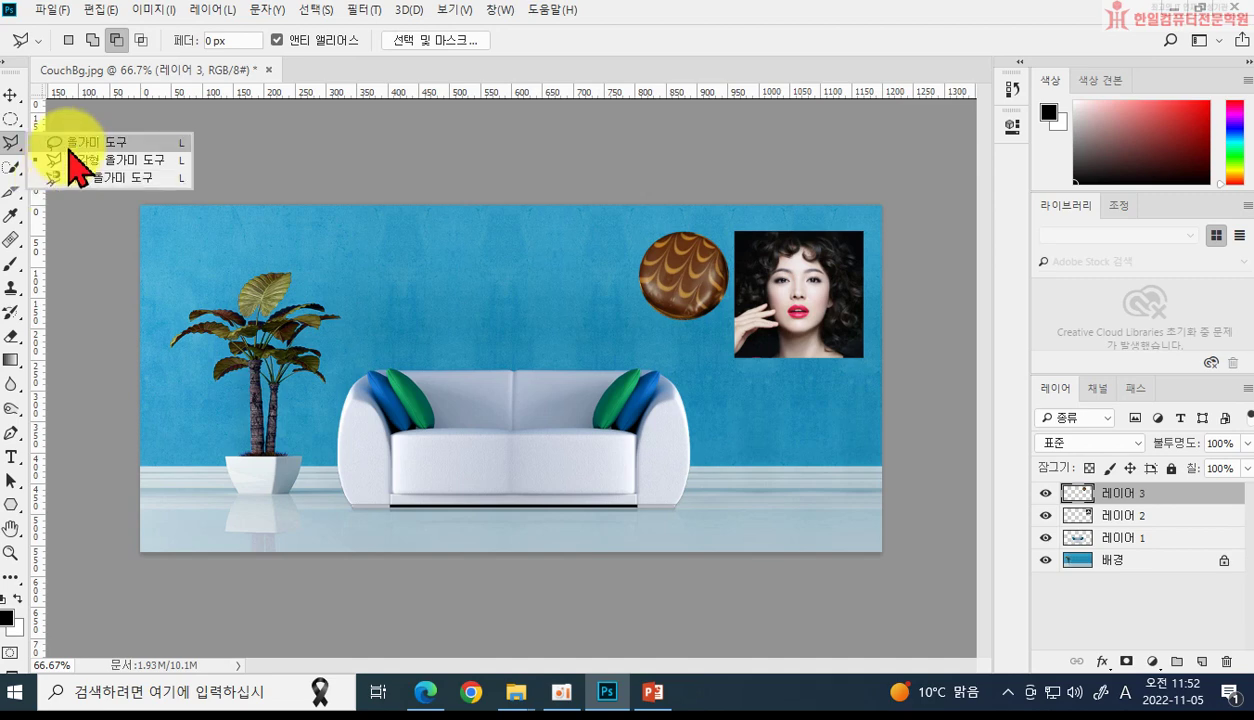
Step: Open Candles.jpg from the practice image folder and float it in its own window over CouchBg.jpg
click(50, 14)
click(68, 48)
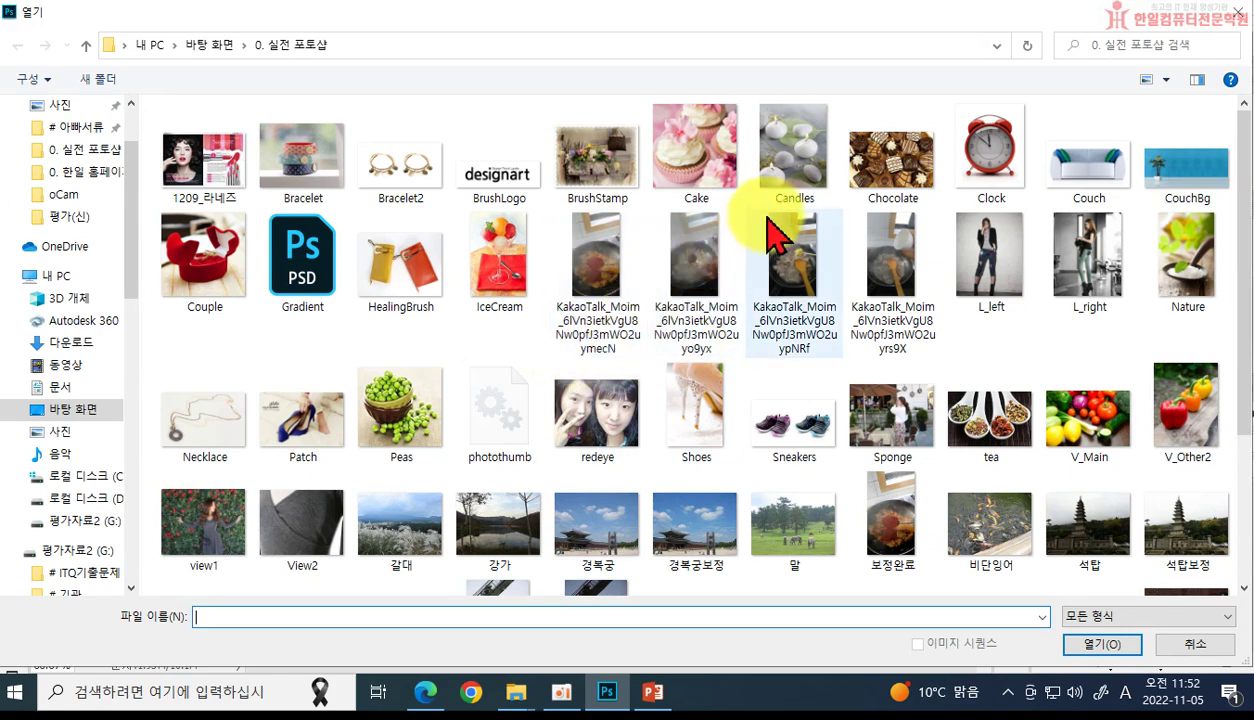
click(797, 160)
click(1082, 646)
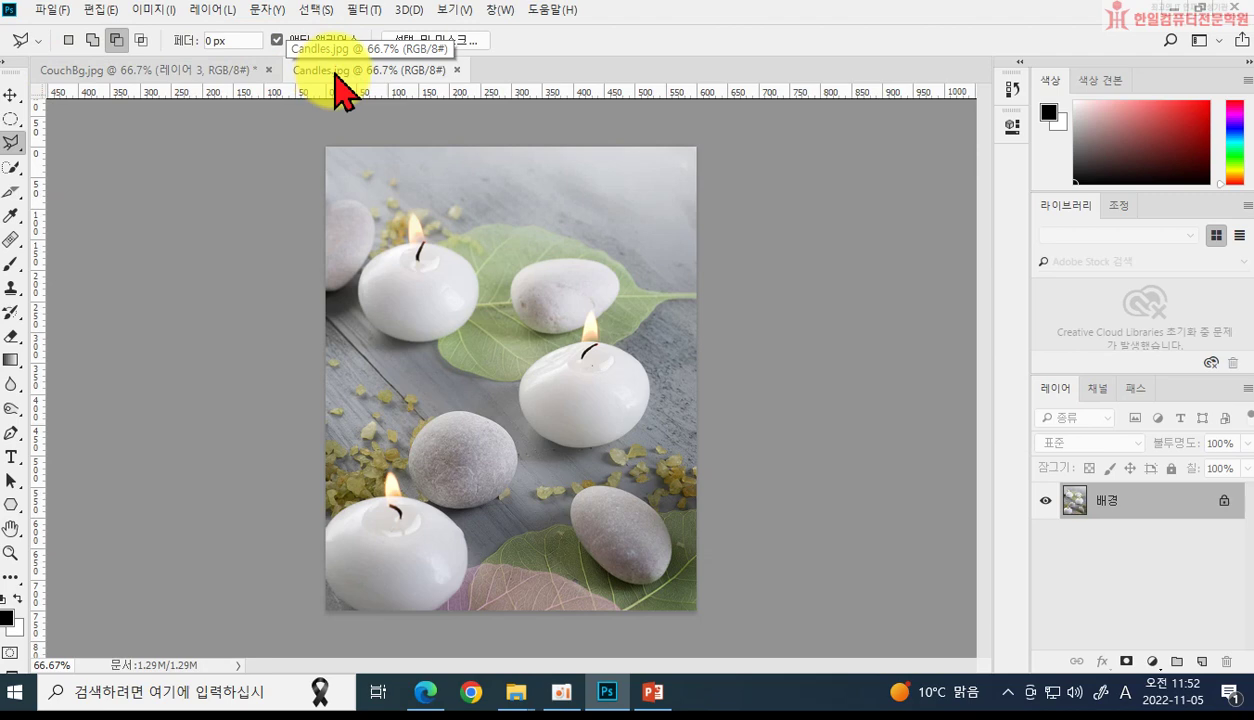
drag(336, 74, 395, 114)
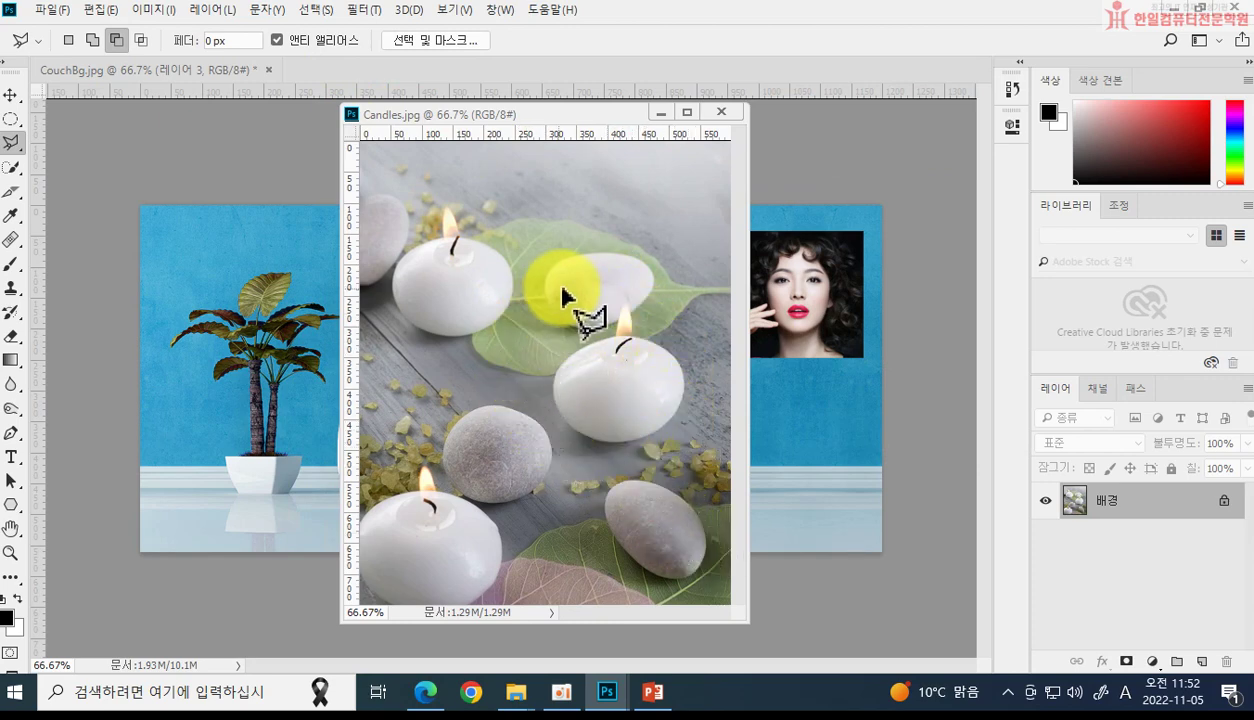
Step: Outline the middle candle and its flame in Candles.jpg with a freehand Lasso selection
right_click(14, 145)
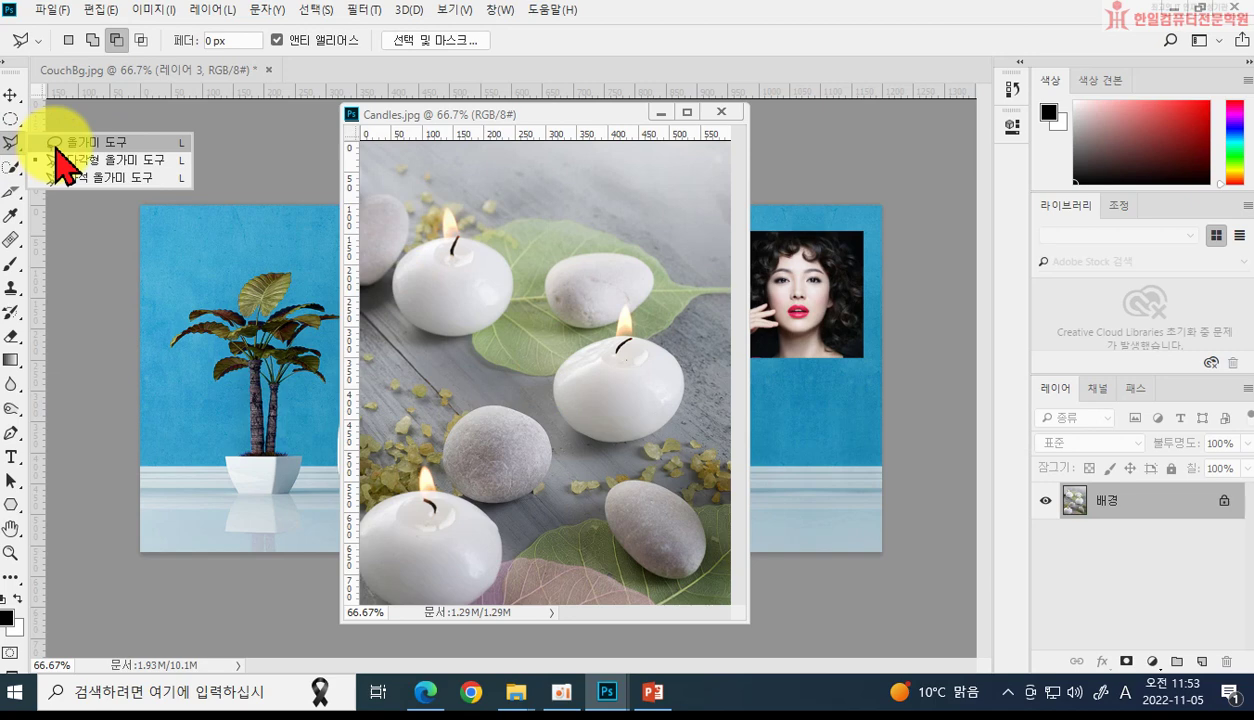
click(60, 145)
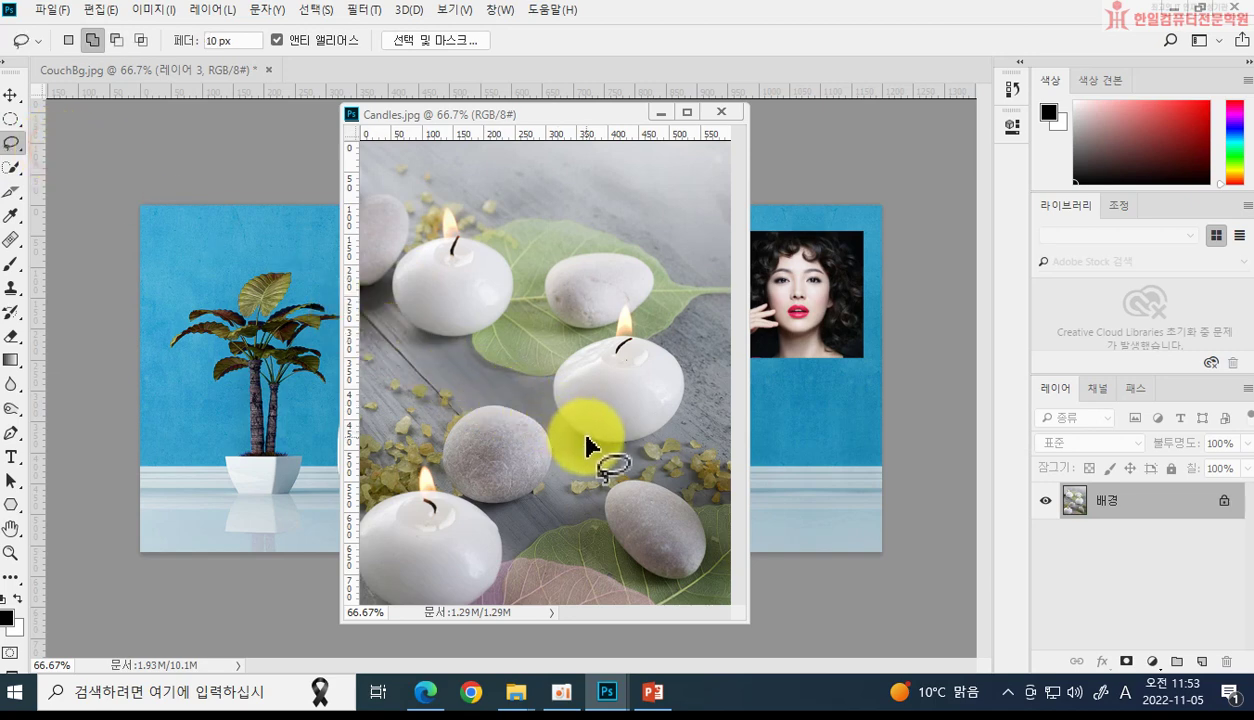
mouse_move(579, 442)
mouse_down()
mouse_move(552, 424)
mouse_move(551, 368)
mouse_move(627, 303)
mouse_move(652, 344)
mouse_move(677, 352)
mouse_move(685, 420)
mouse_move(632, 442)
mouse_move(556, 436)
mouse_up()
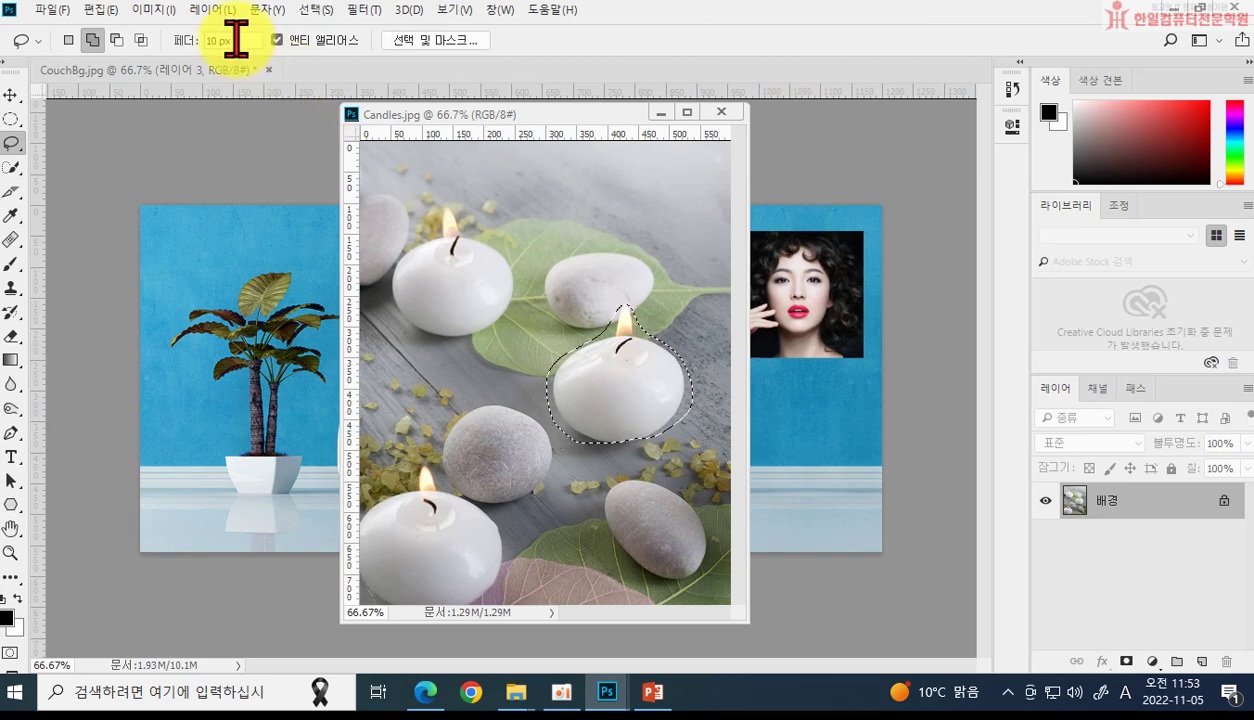
Step: Set the Lasso tool's feather to 0 px and deselect the outlined candle
drag(238, 40, 203, 40)
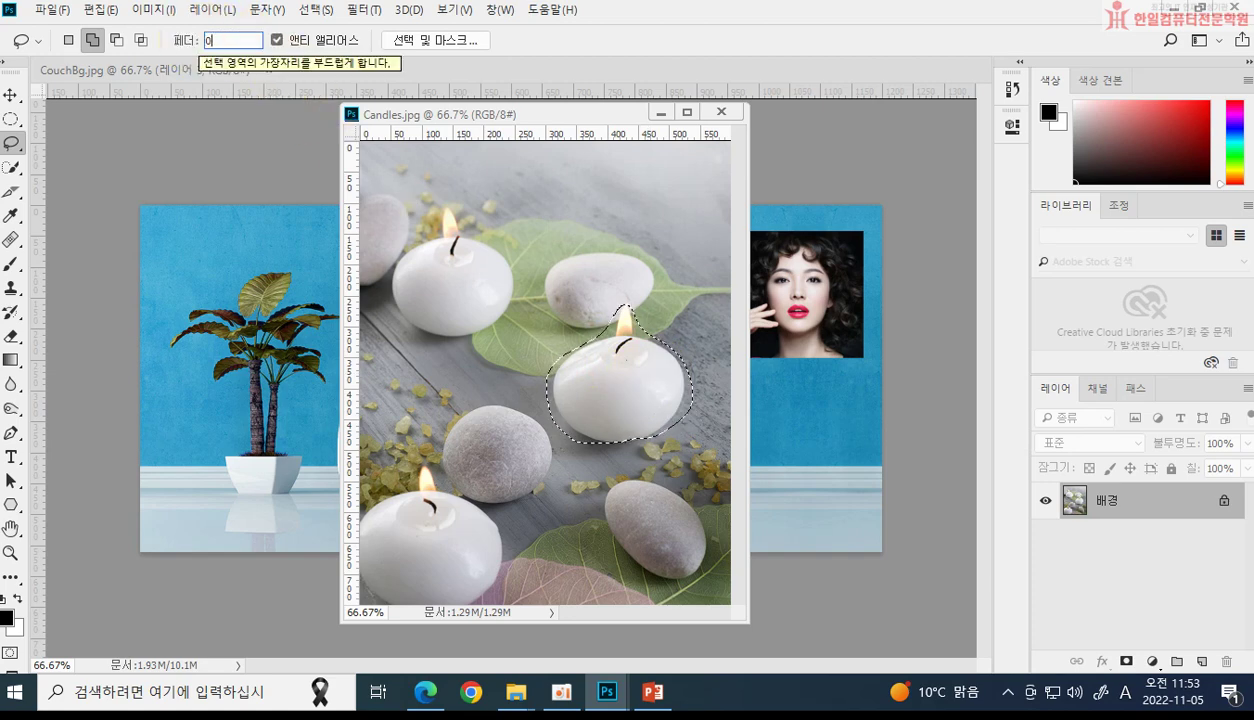
text(0)
key(Return)
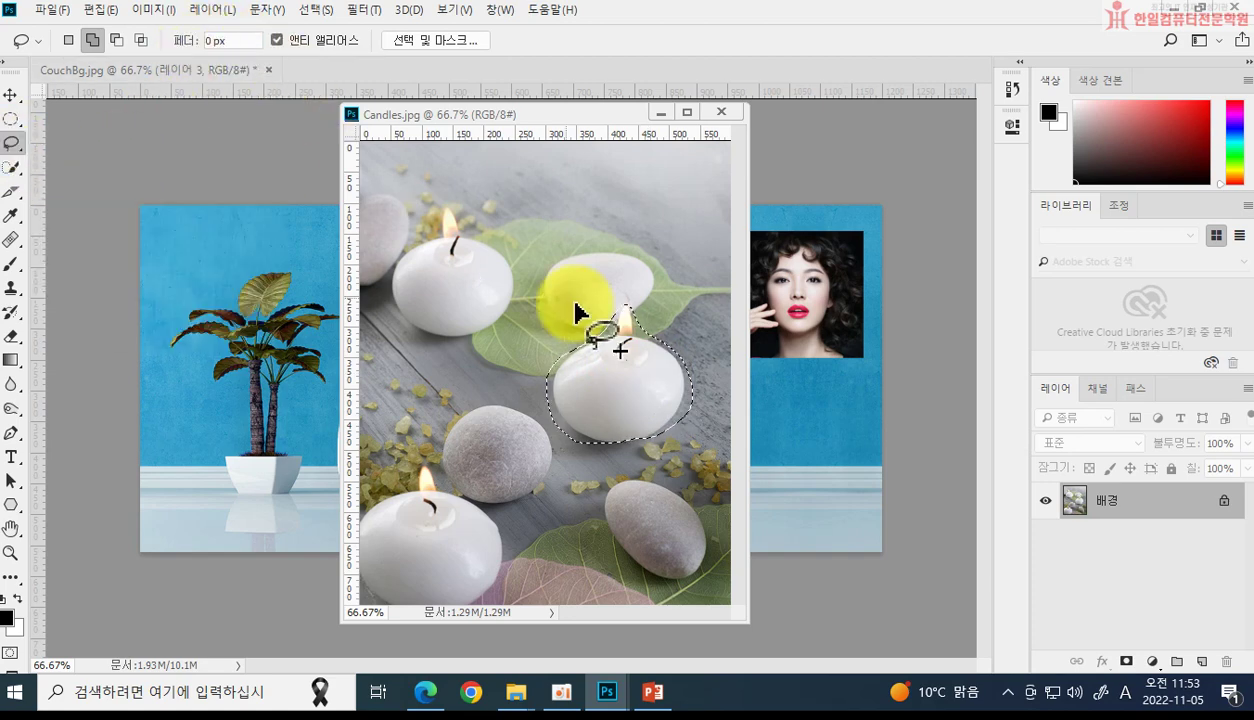
key(ctrl+d)
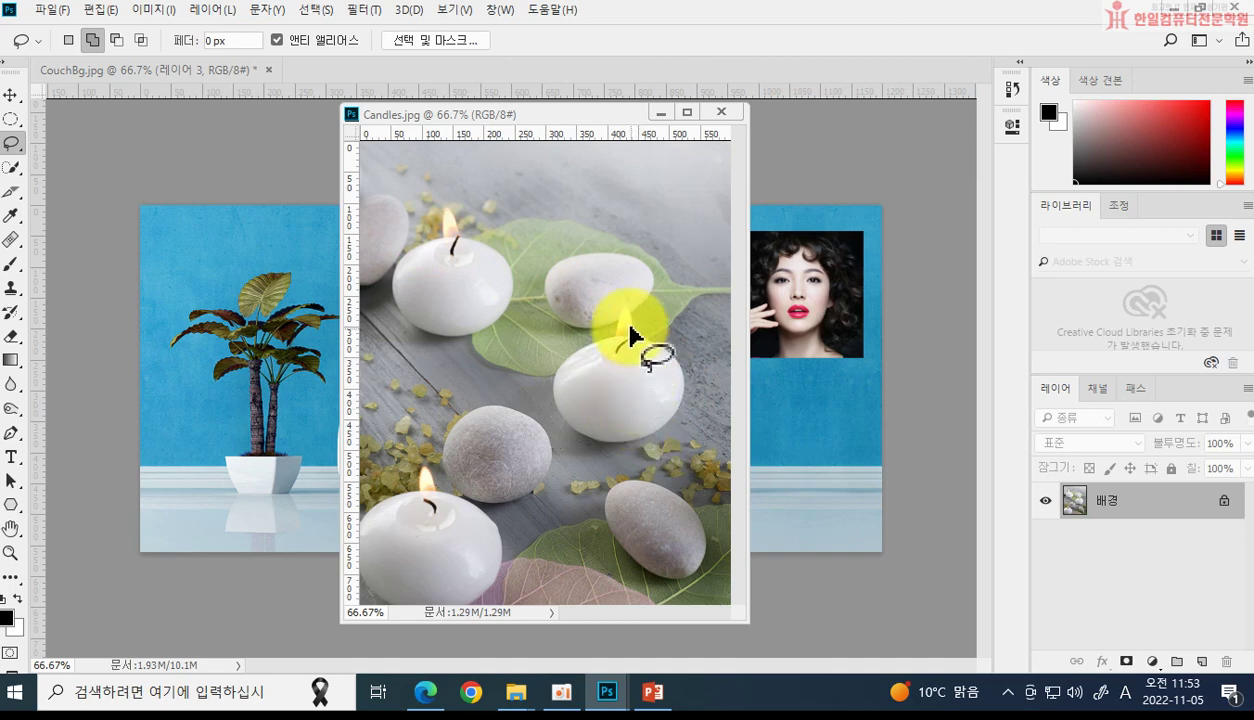
Step: Try a freehand Lasso cutout of the middle candle, copy it over the plant in CouchBg.jpg, and undo the copy
mouse_move(567, 352)
mouse_down()
mouse_move(550, 383)
mouse_move(559, 425)
mouse_move(632, 447)
mouse_move(675, 422)
mouse_move(688, 389)
mouse_move(688, 371)
mouse_move(615, 310)
mouse_up()
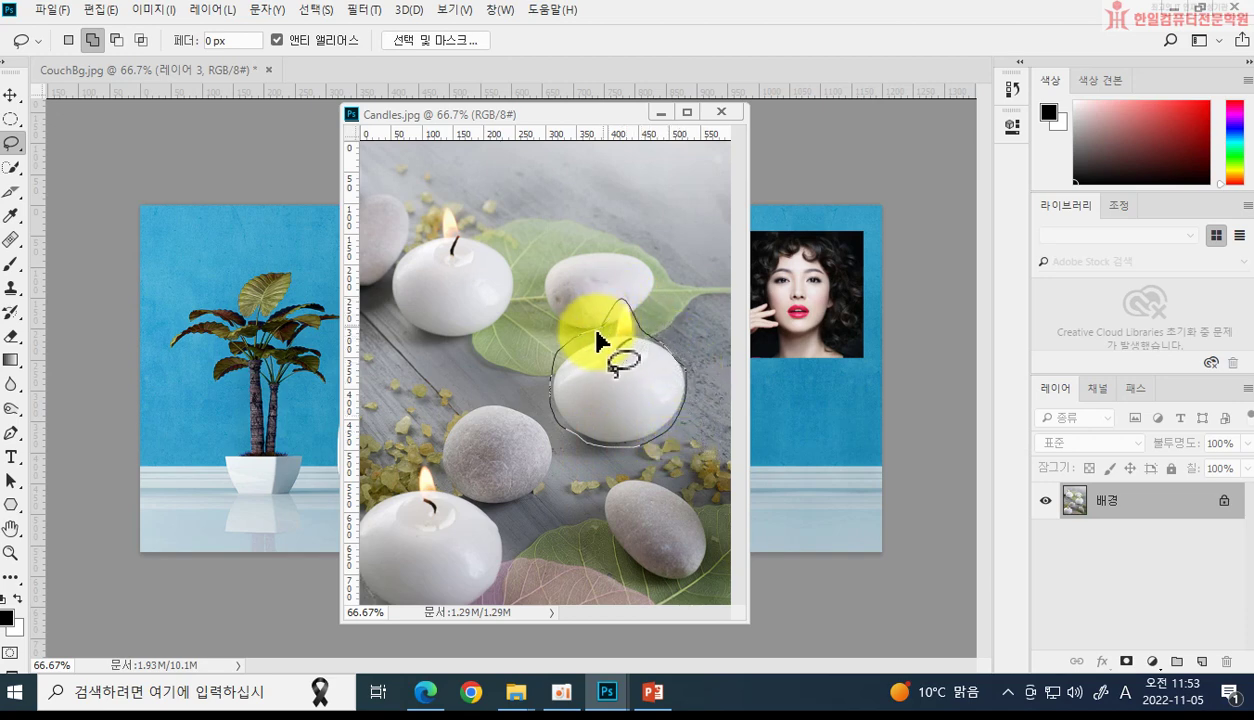
click(11, 94)
drag(606, 414, 266, 508)
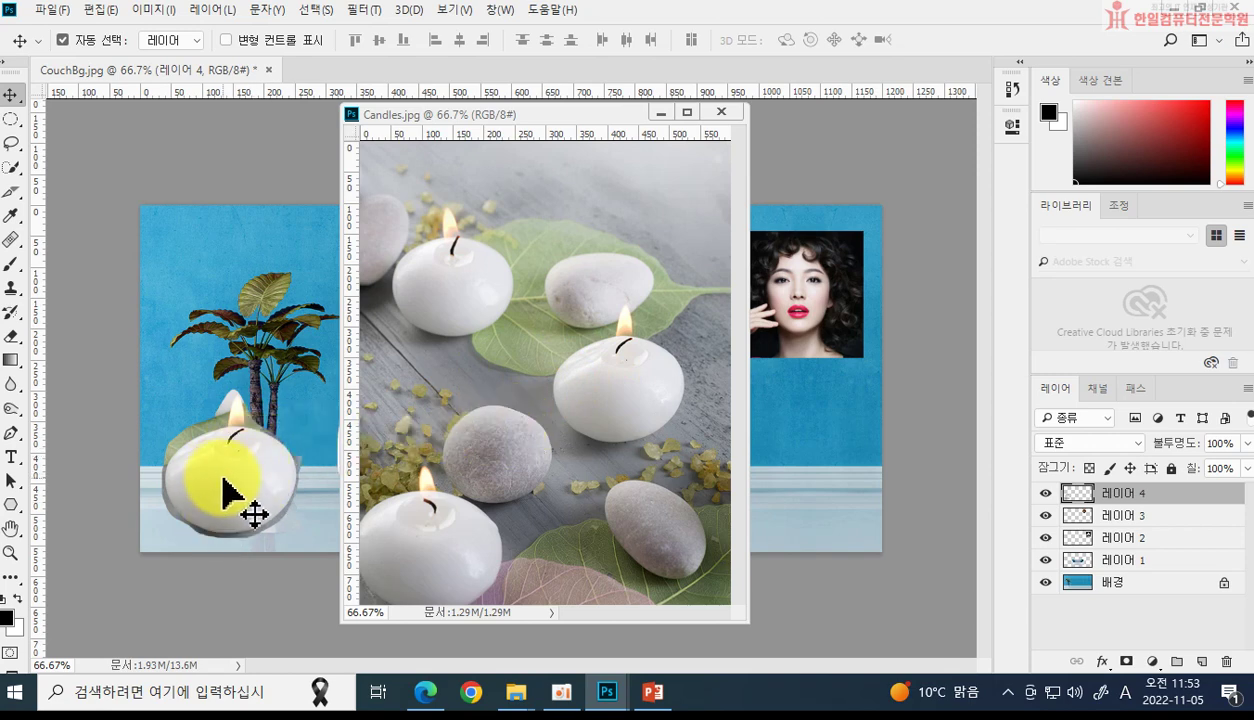
key(ctrl+z)
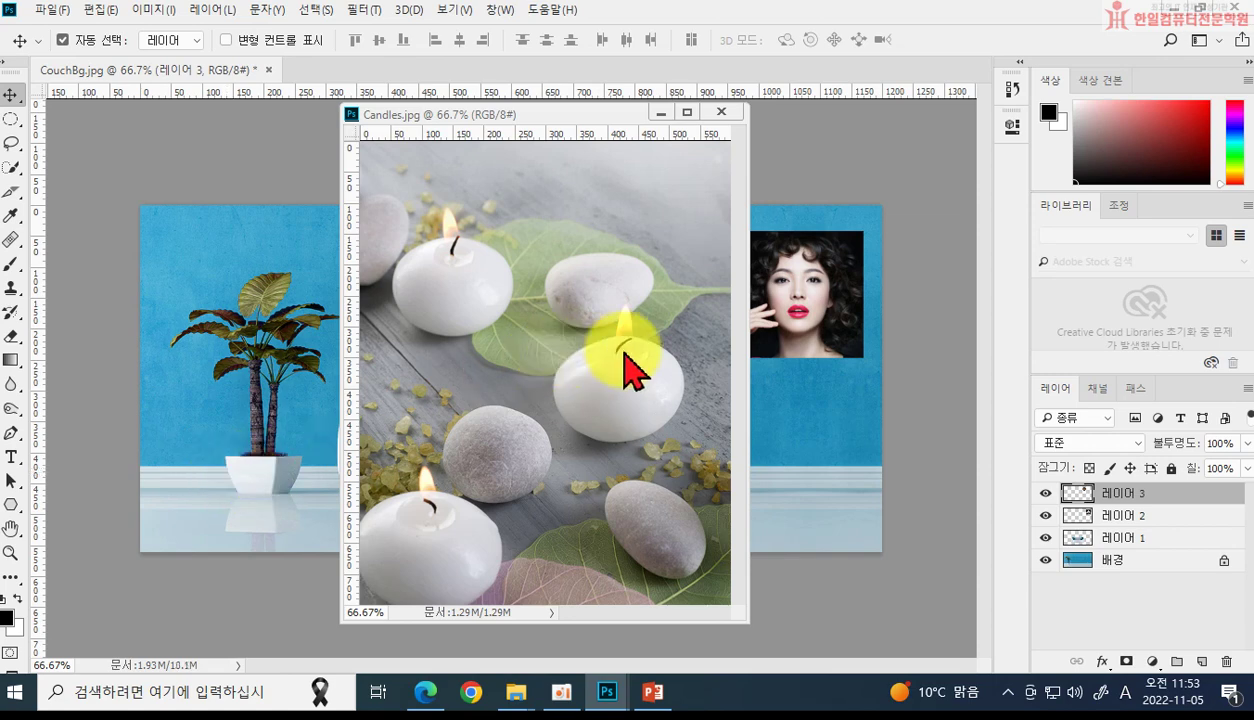
click(630, 400)
mouse_move(615, 430)
mouse_down()
mouse_move(636, 400)
mouse_move(592, 345)
mouse_move(630, 416)
mouse_up()
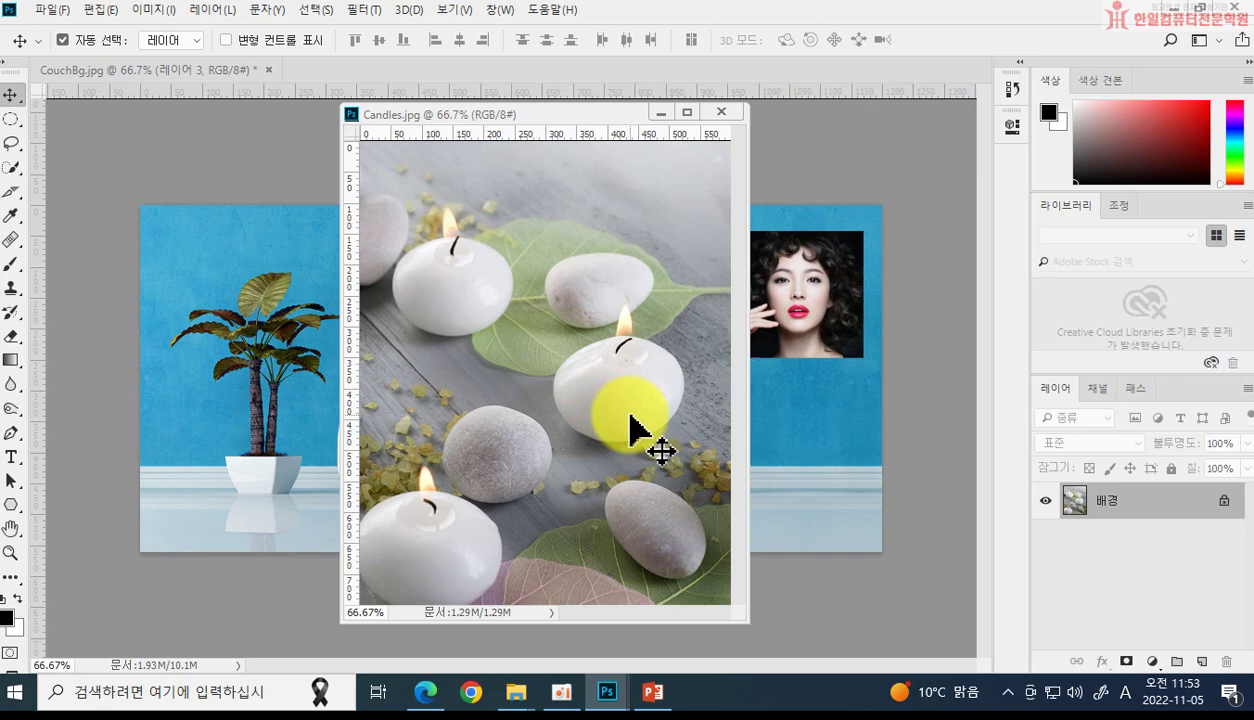
drag(629, 415, 480, 362)
Step: Trace the middle candle and its flame with the Magnetic Lasso at frequency 10, viewing Candles.jpg at 100%
key(ctrl+plus)
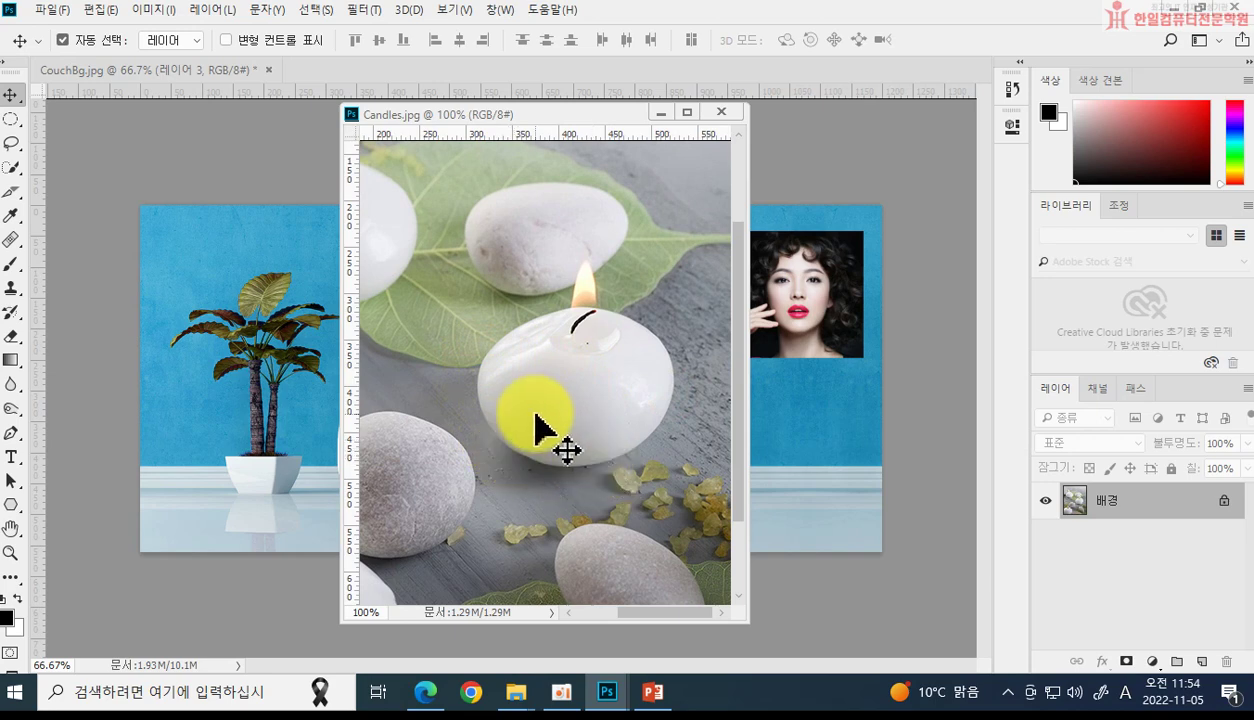
click(12, 145)
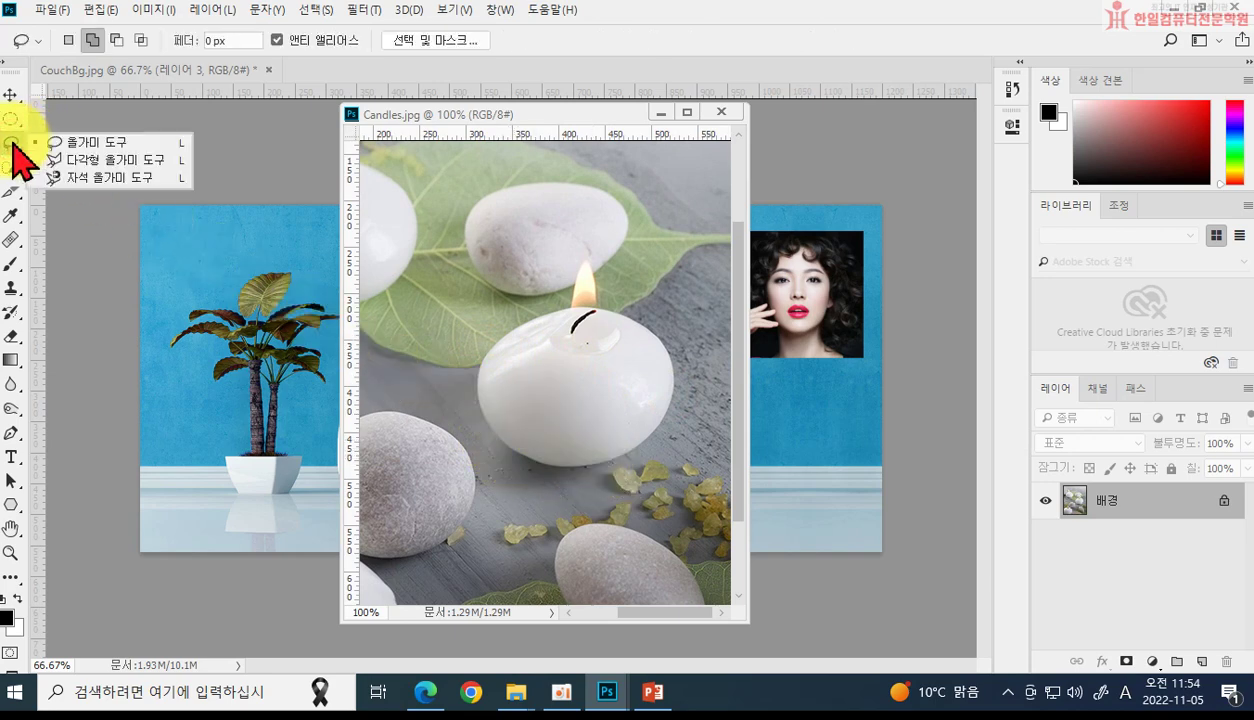
click(115, 178)
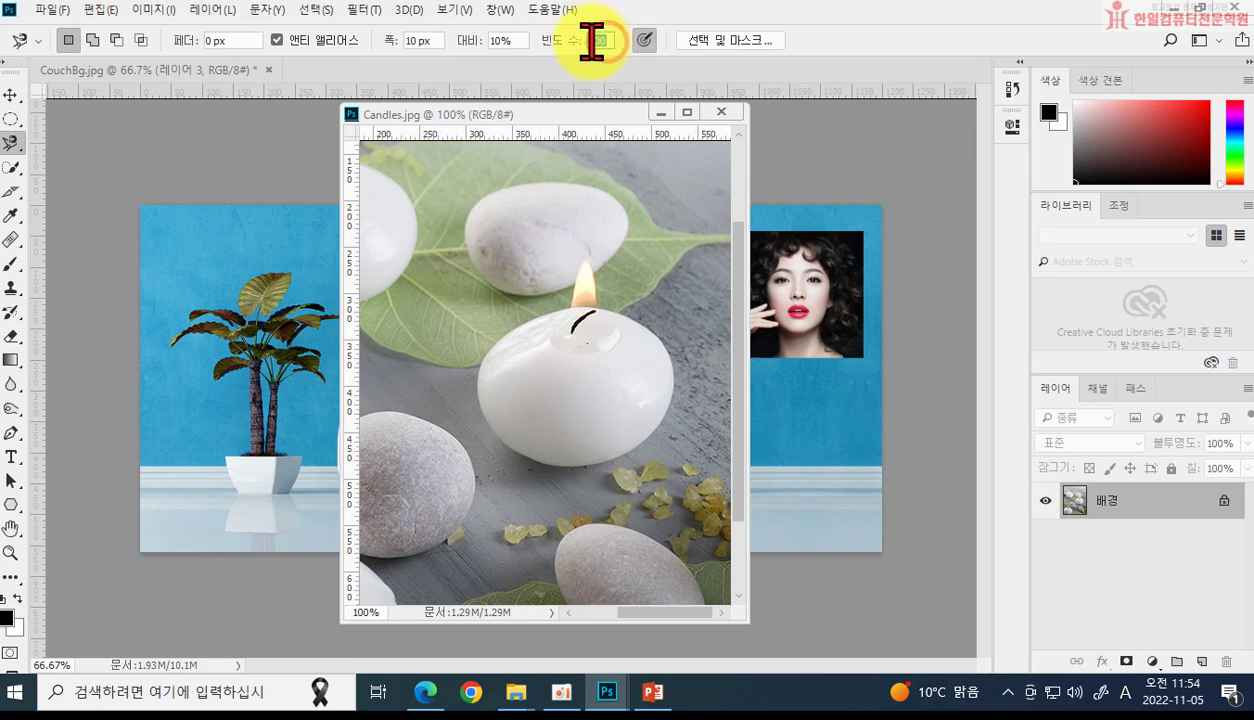
drag(588, 42, 560, 44)
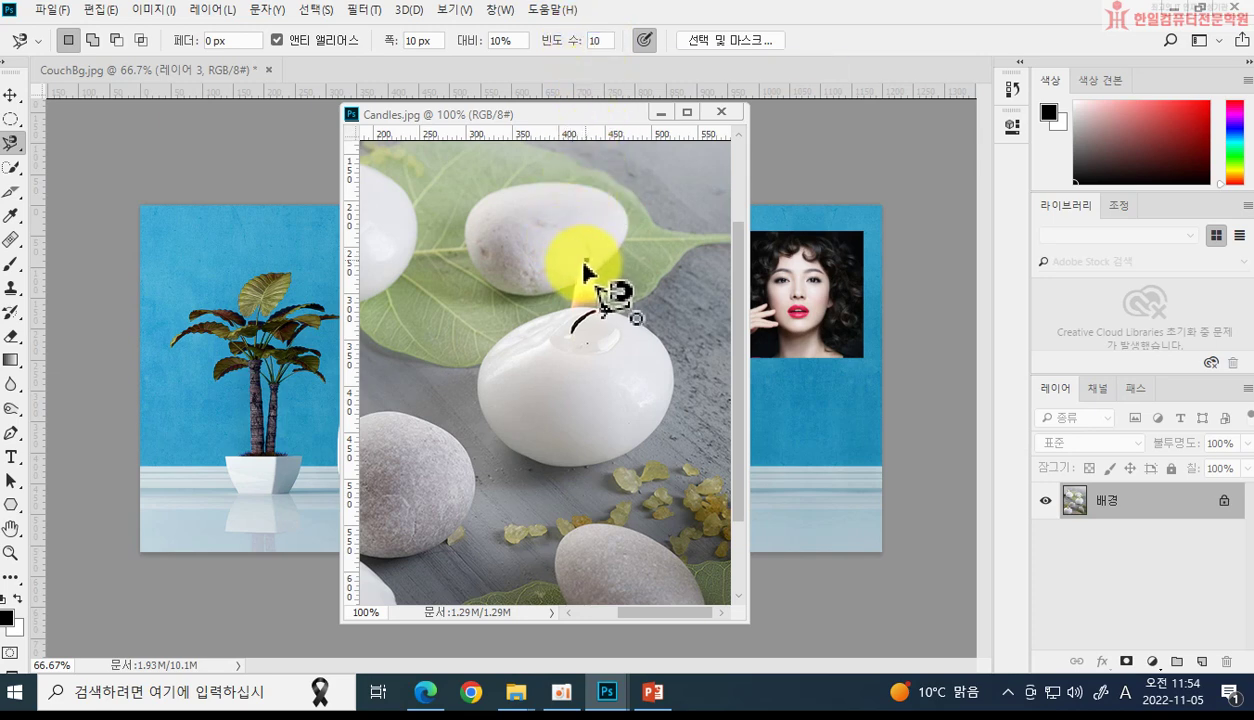
mouse_move(576, 285)
mouse_down()
mouse_move(561, 283)
mouse_move(566, 295)
mouse_move(487, 358)
mouse_move(482, 432)
mouse_move(603, 466)
mouse_move(635, 443)
mouse_move(665, 365)
mouse_move(658, 324)
mouse_move(612, 300)
mouse_move(585, 262)
mouse_up()
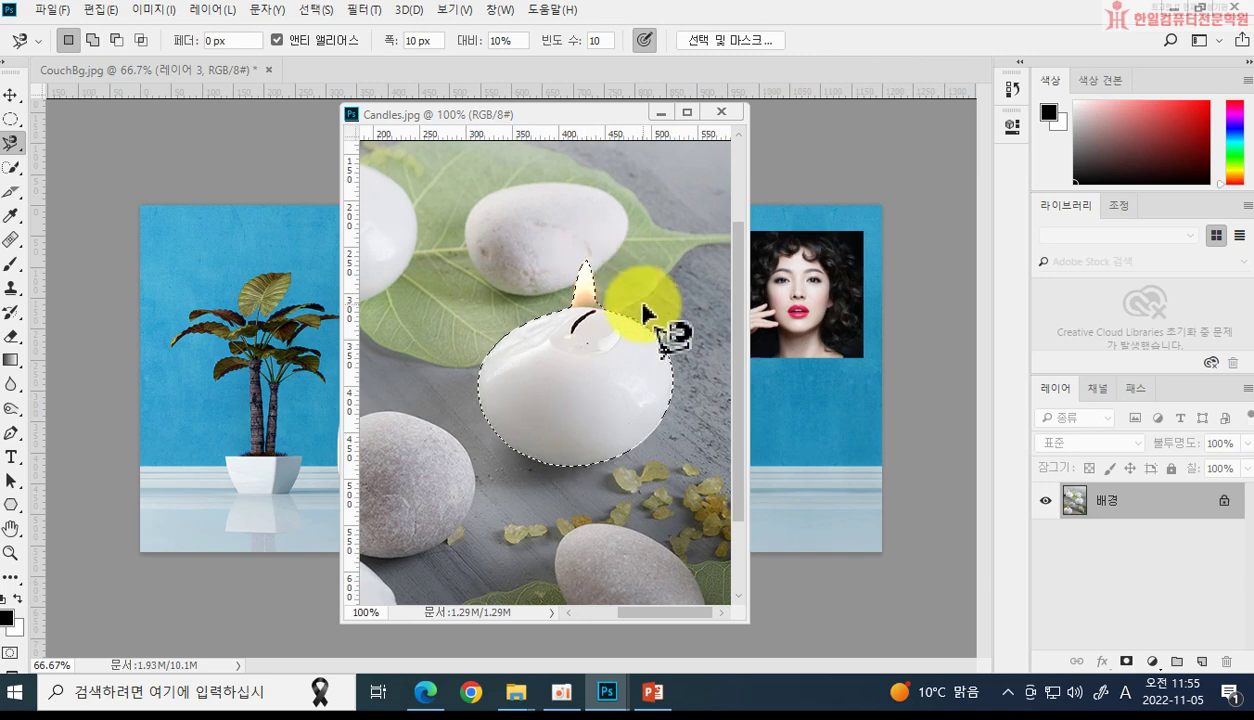
Step: Trace the middle candle again with the Magnetic Lasso frequency set to 100, and deselect it
click(598, 41)
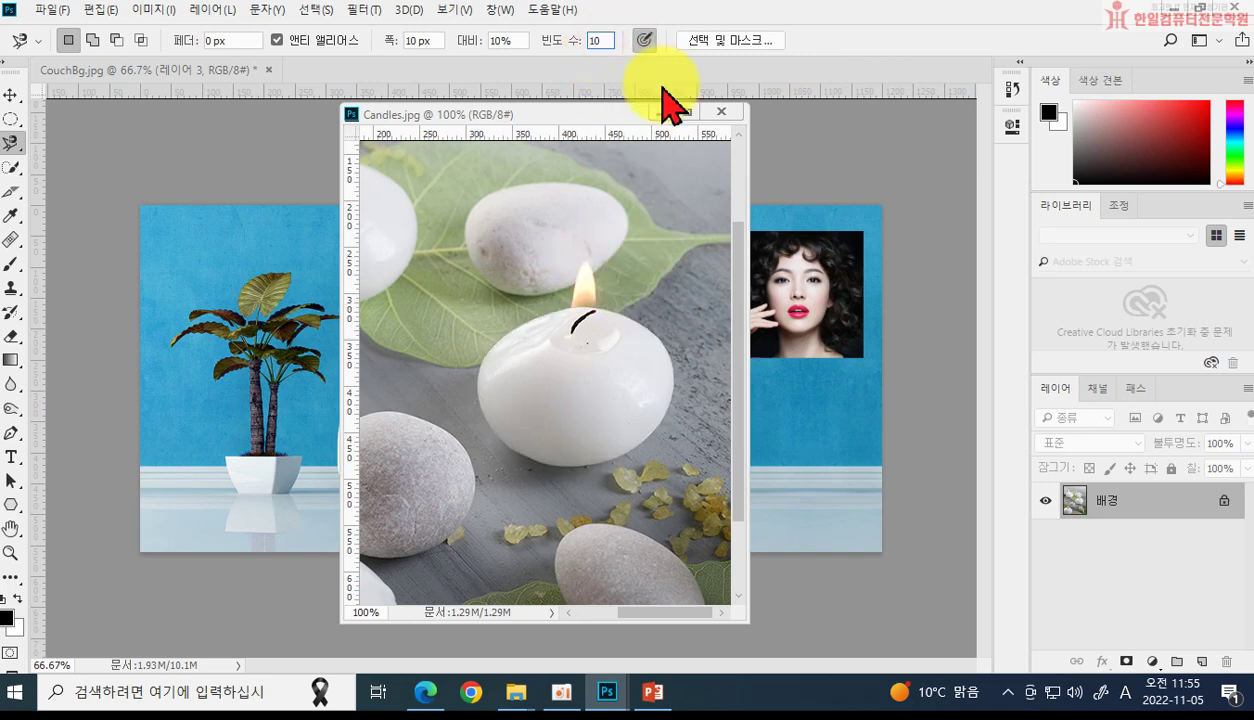
click(583, 258)
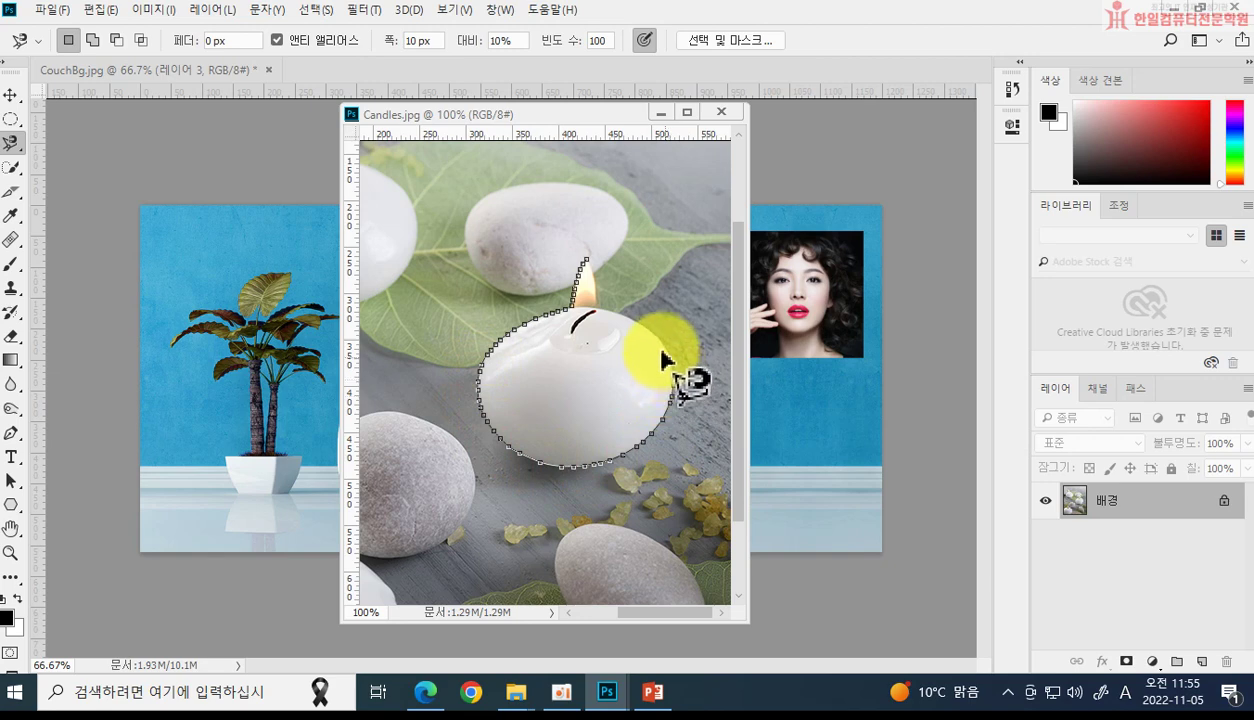
click(583, 263)
key(ctrl+d)
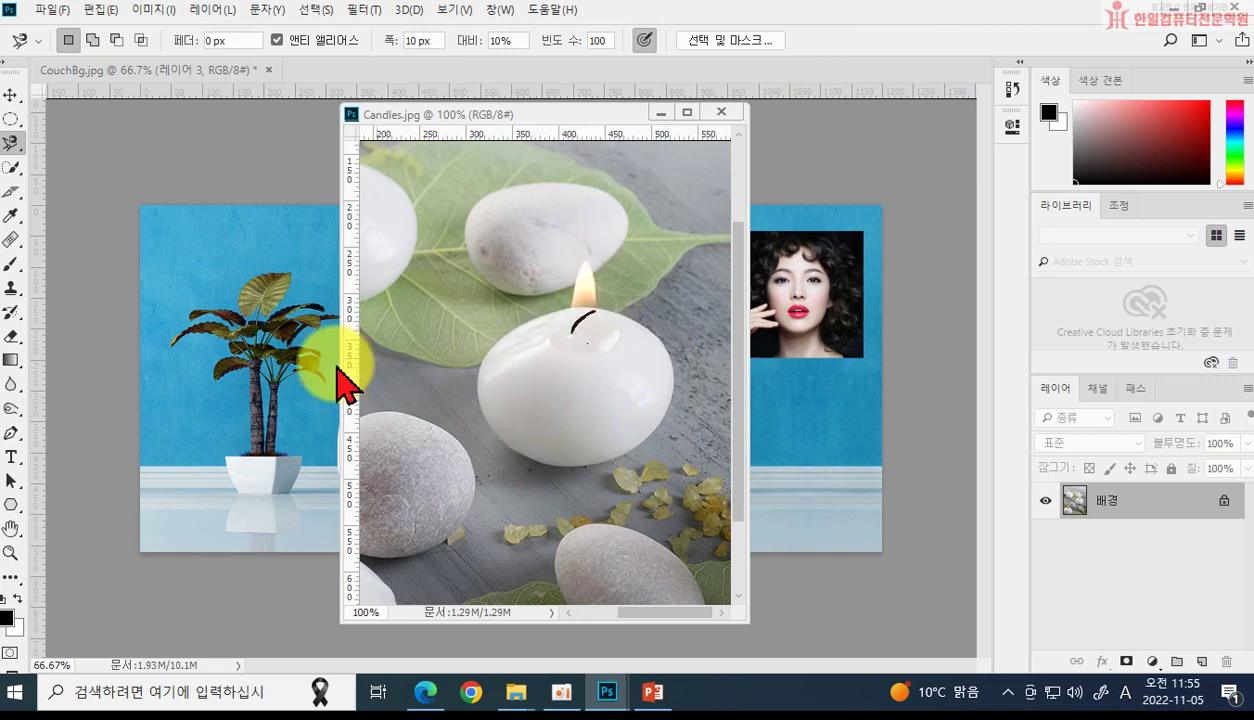
click(10, 146)
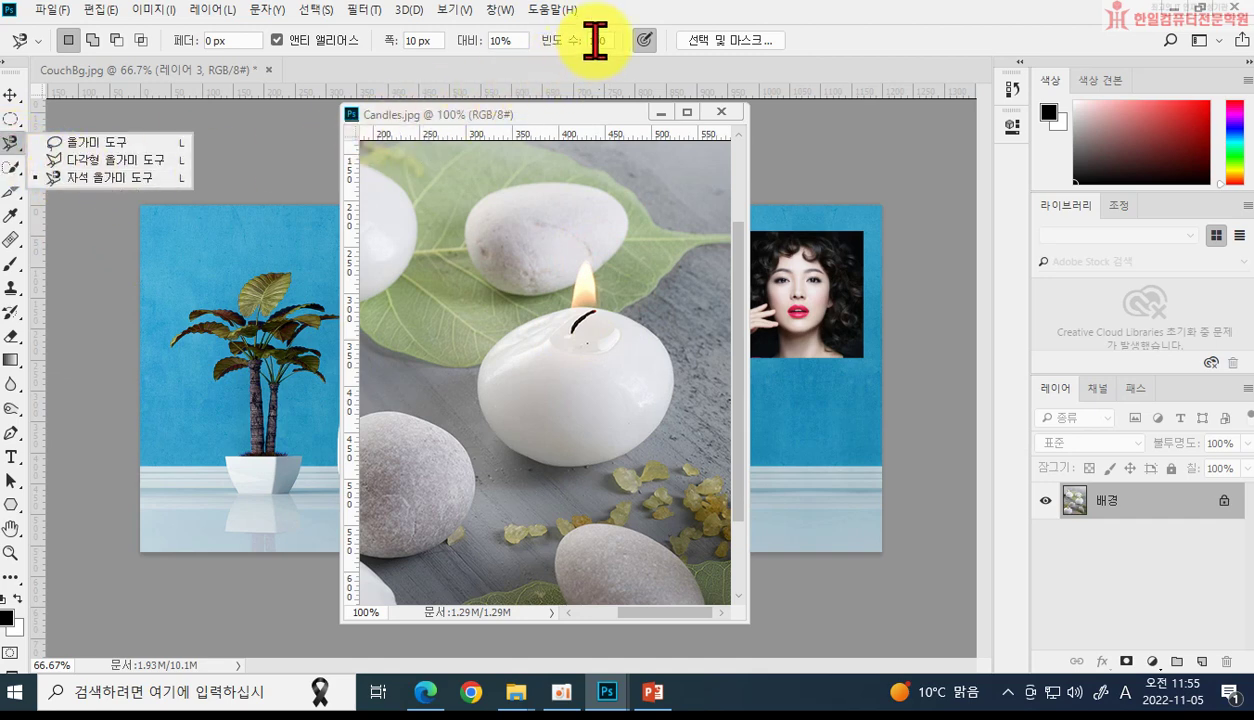
click(595, 40)
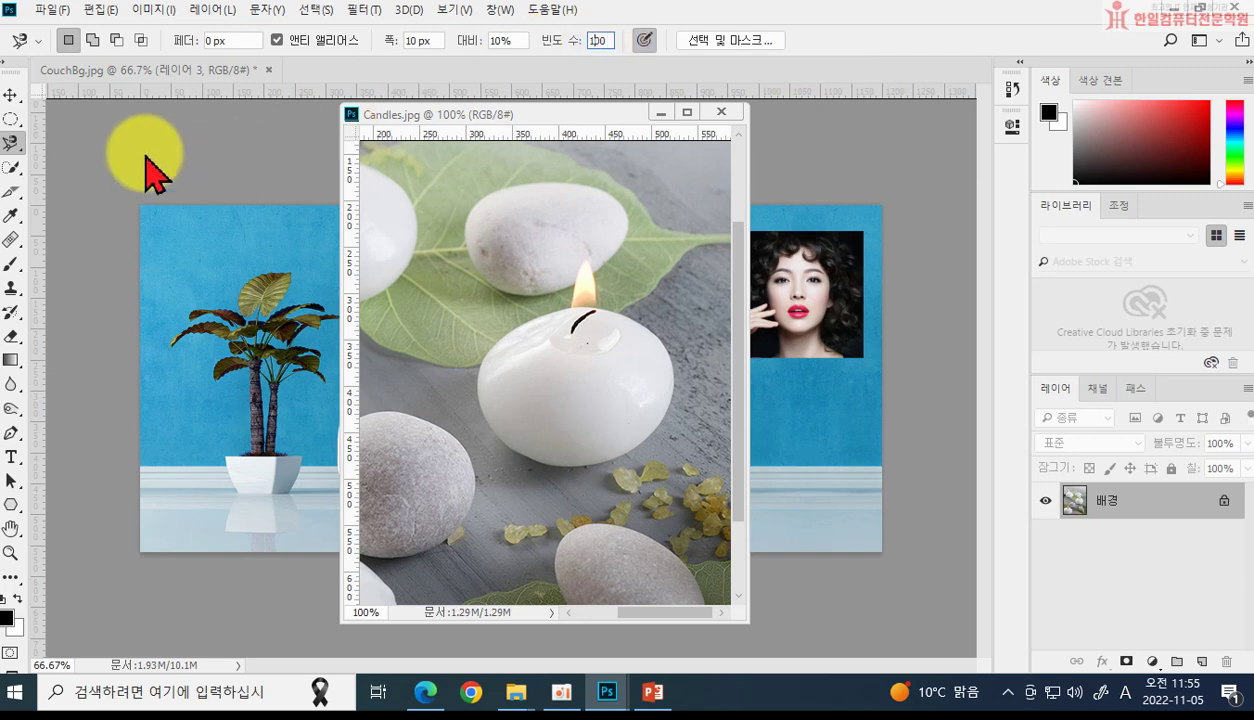
right_click(14, 148)
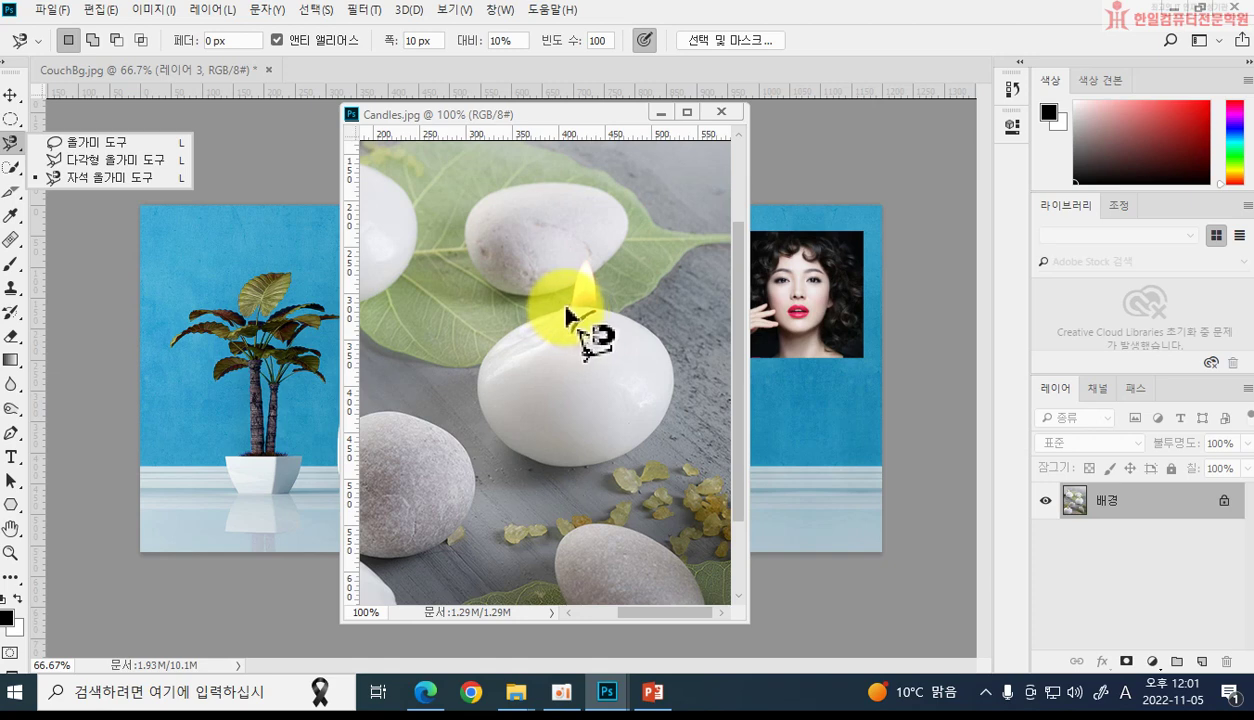
Step: Try tracing the middle candle and its flame with the Magnetic Lasso, and cancel the selection
click(566, 310)
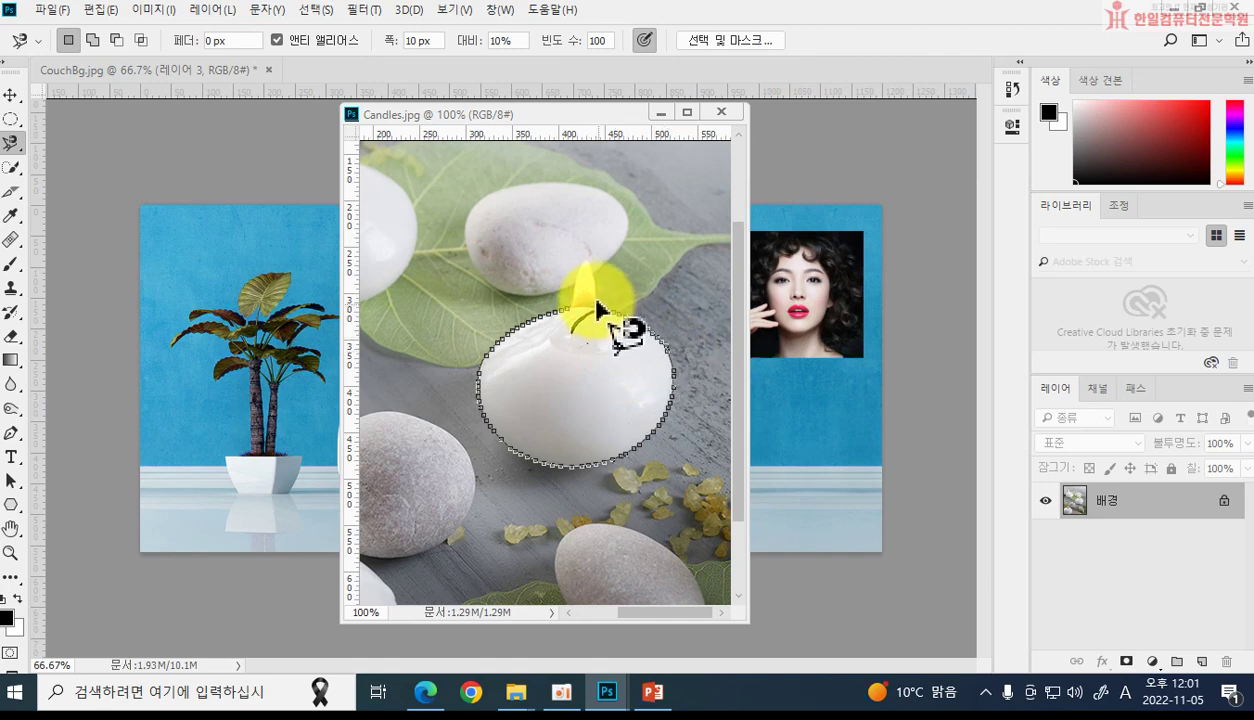
click(590, 266)
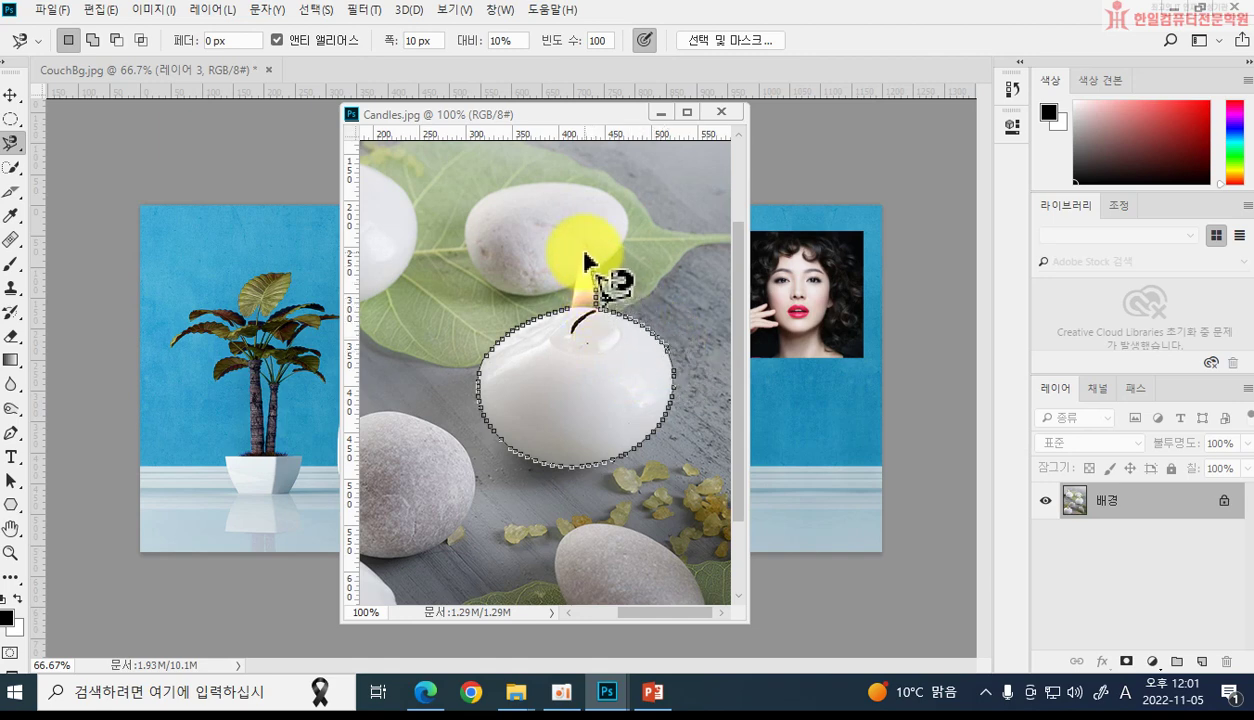
click(569, 317)
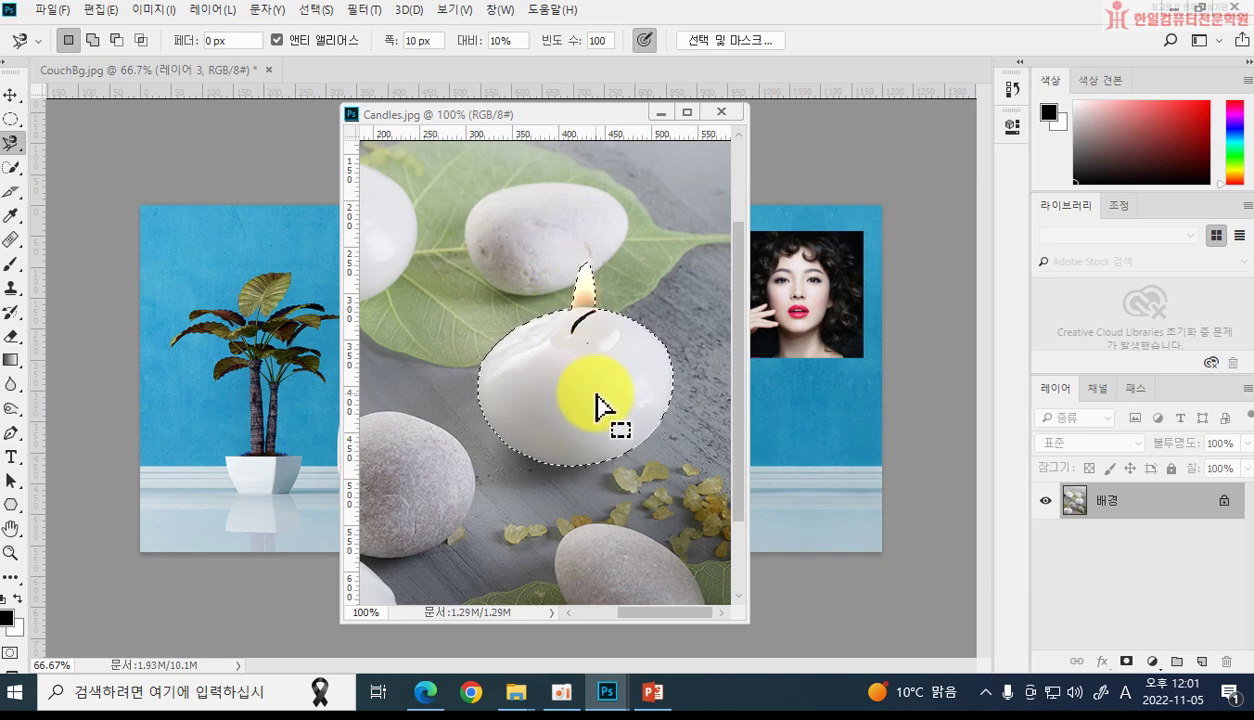
drag(604, 408, 447, 233)
mouse_move(485, 293)
mouse_down()
mouse_move(523, 283)
mouse_move(514, 243)
mouse_up()
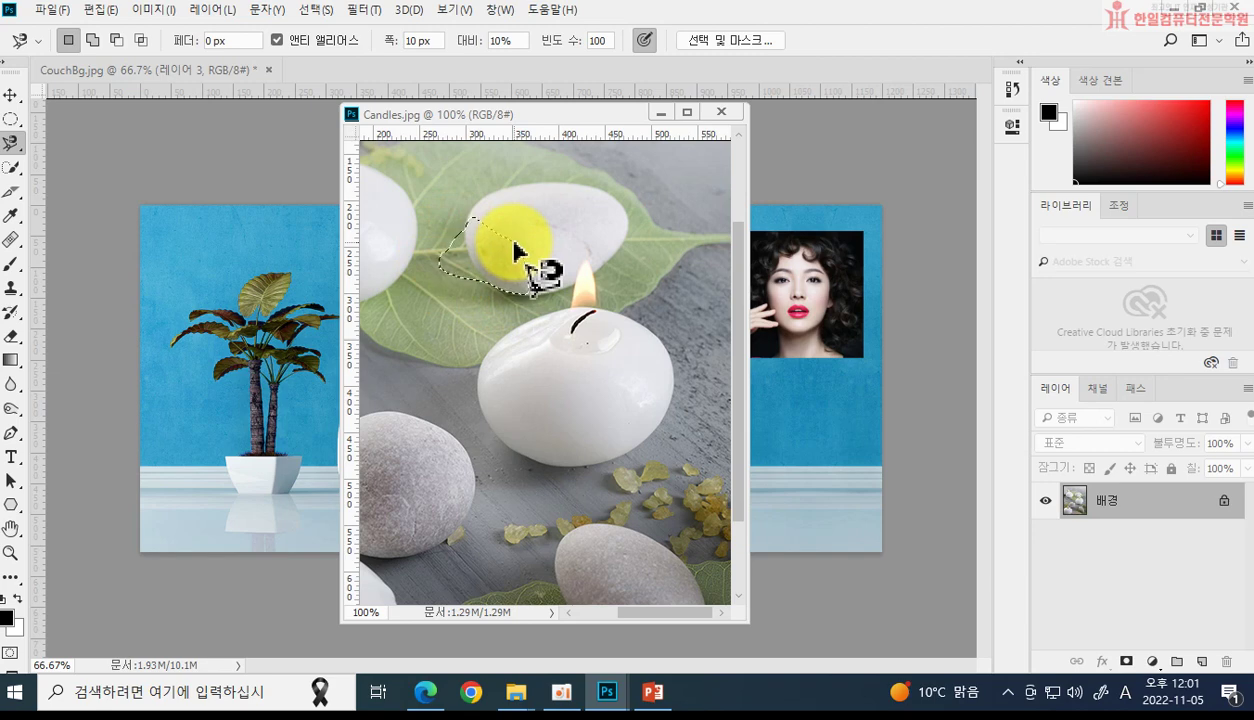
key(Escape)
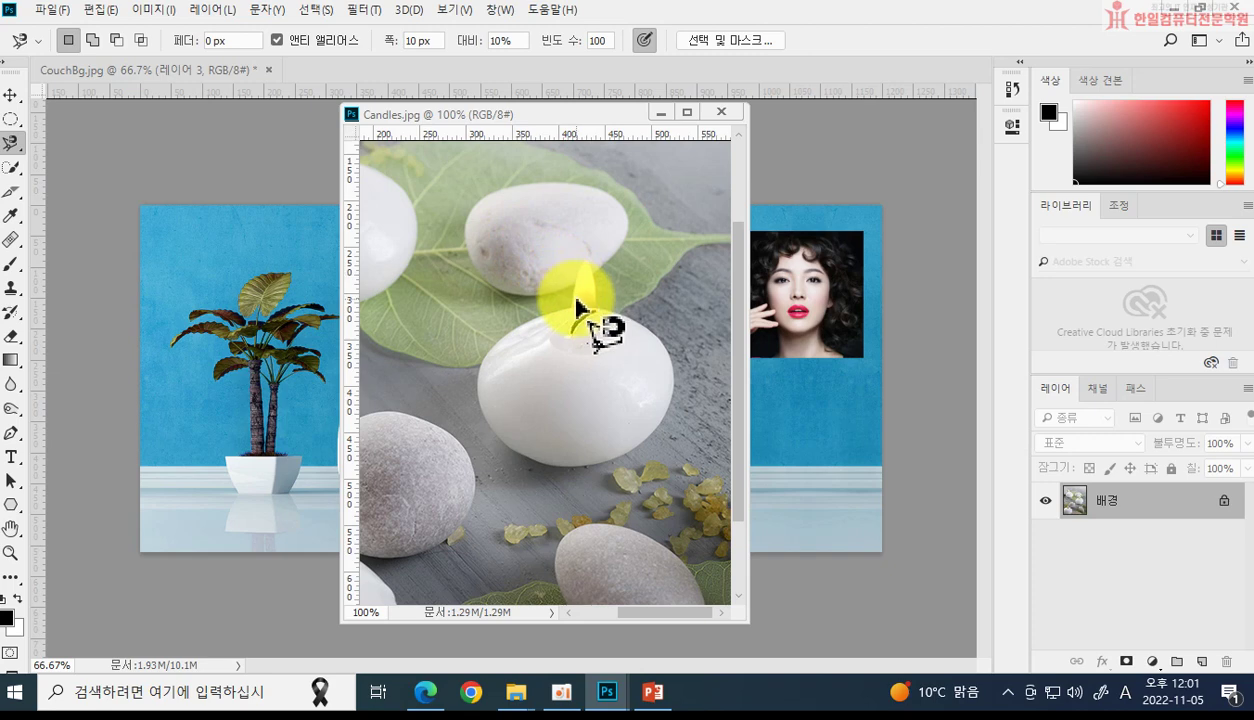
Step: Select the middle candle and its flame with the Magnetic Lasso and copy them over the plant in CouchBg.jpg
click(572, 328)
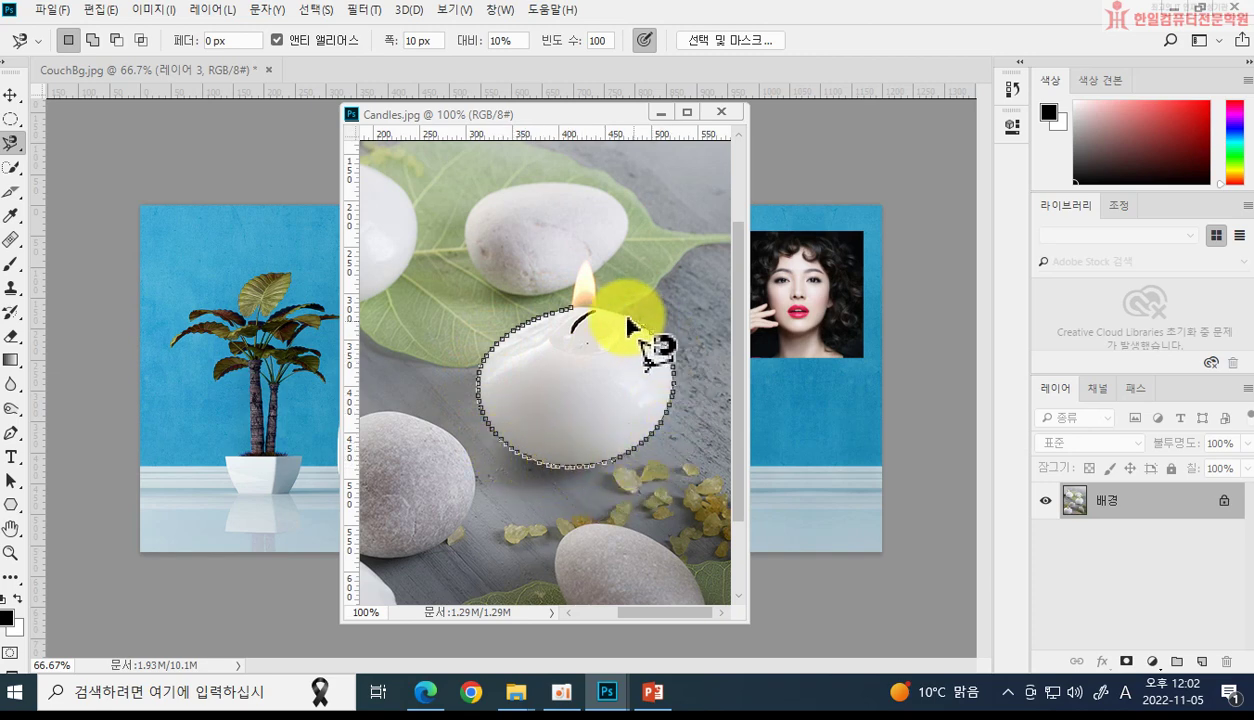
click(573, 315)
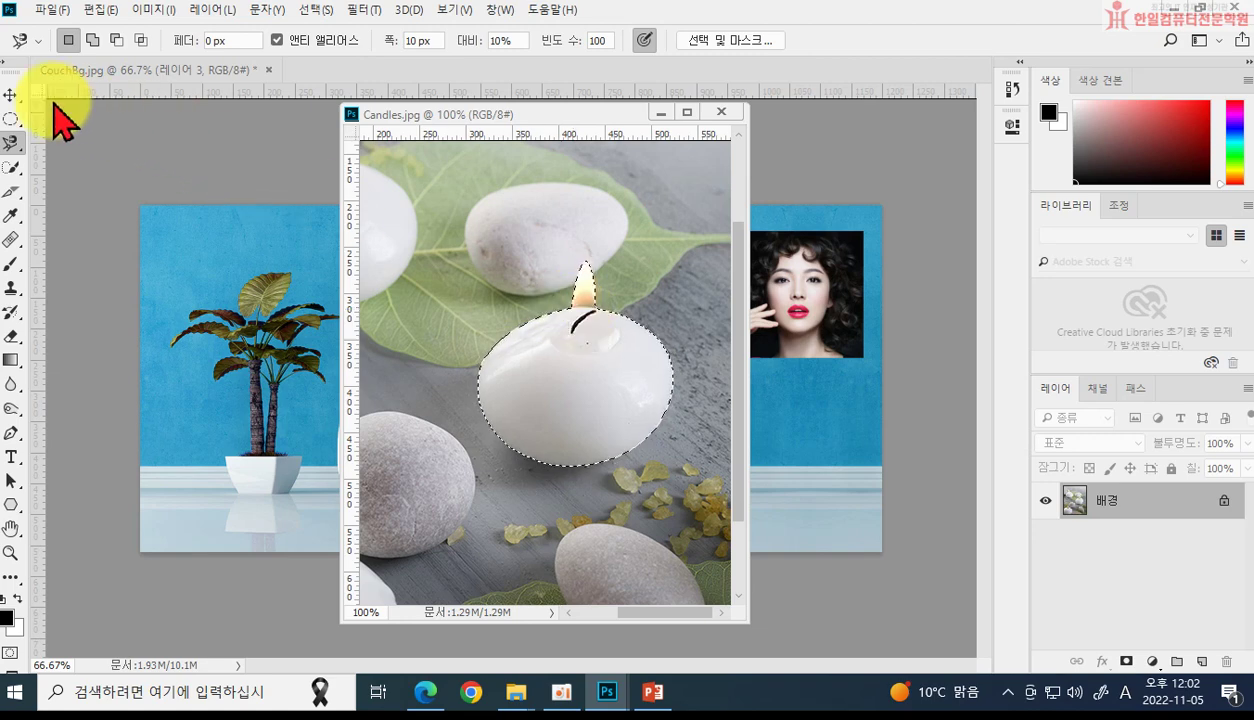
click(12, 94)
drag(518, 378, 230, 444)
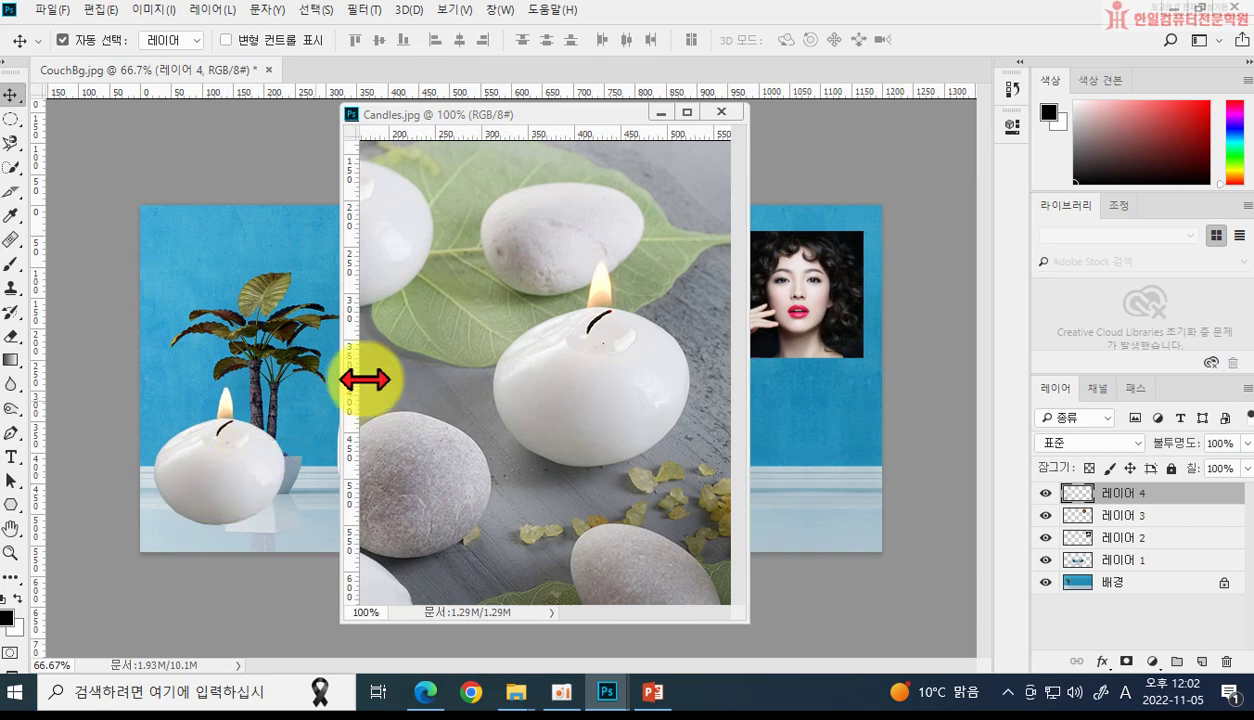
Step: Close Candles.jpg, and shrink the candle and stand it on the sofa's backrest near the left pillows
click(720, 112)
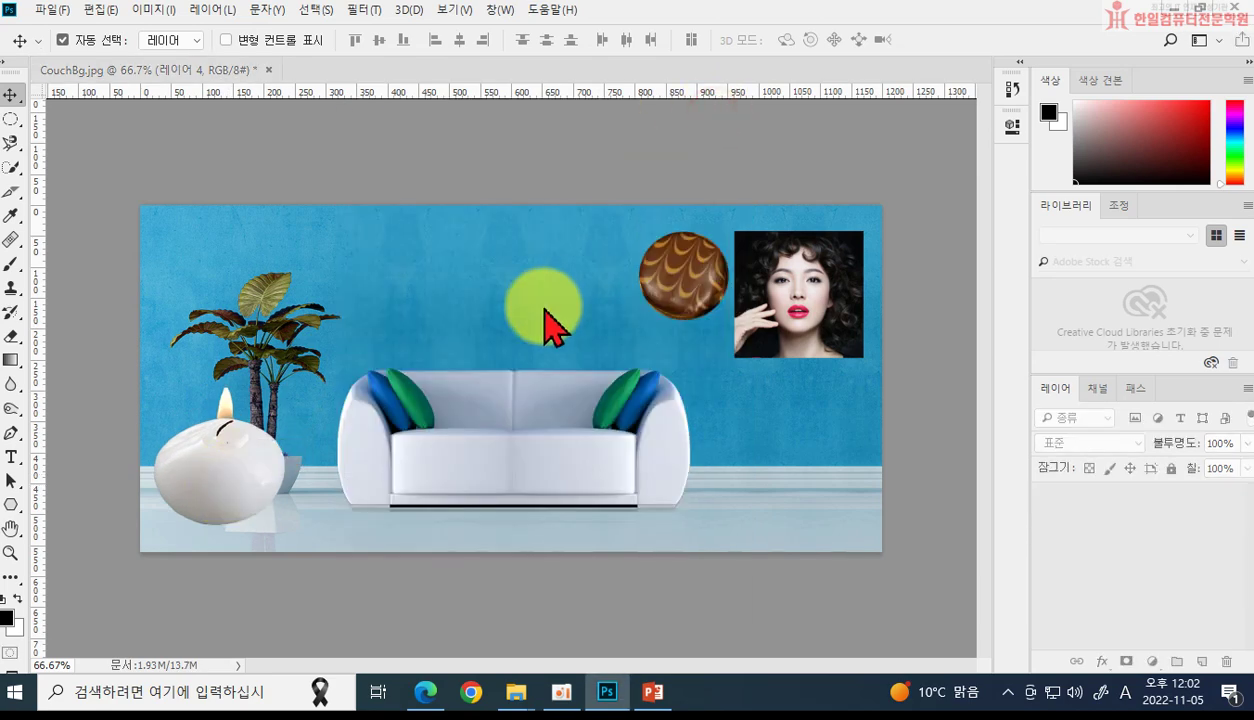
drag(246, 493, 779, 468)
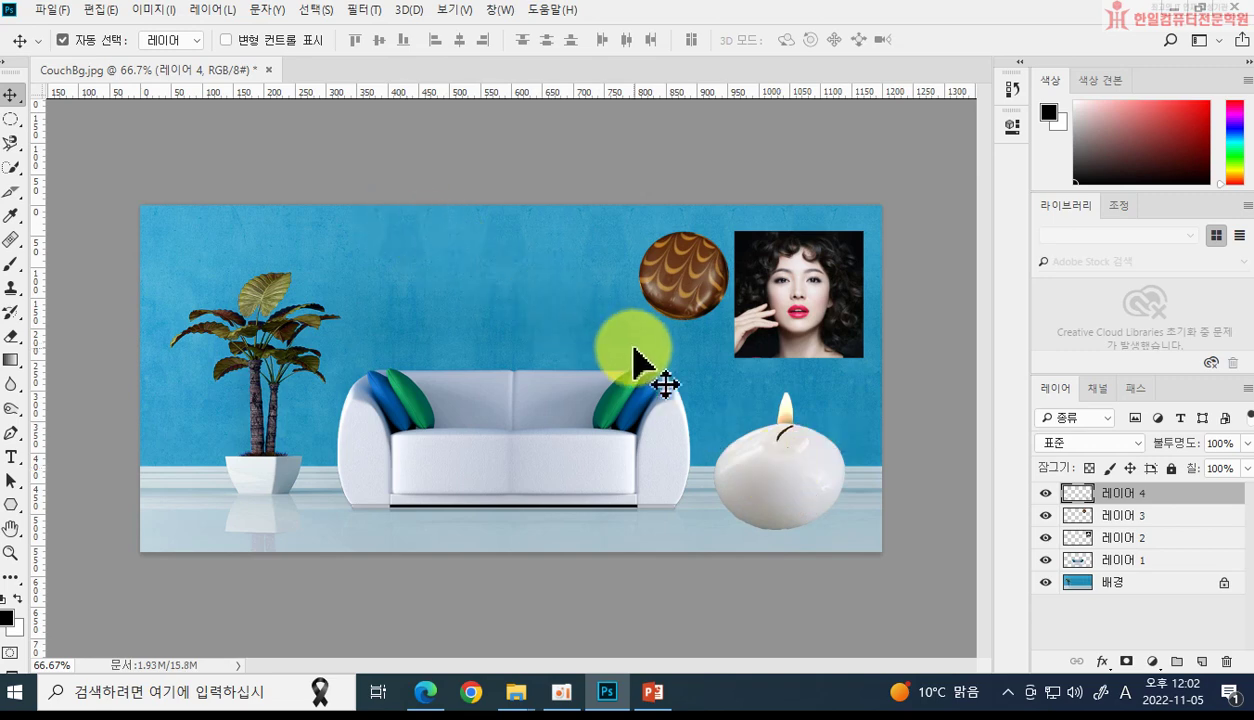
key(ctrl)
key(ctrl+t)
drag(713, 392, 468, 365)
key(Return)
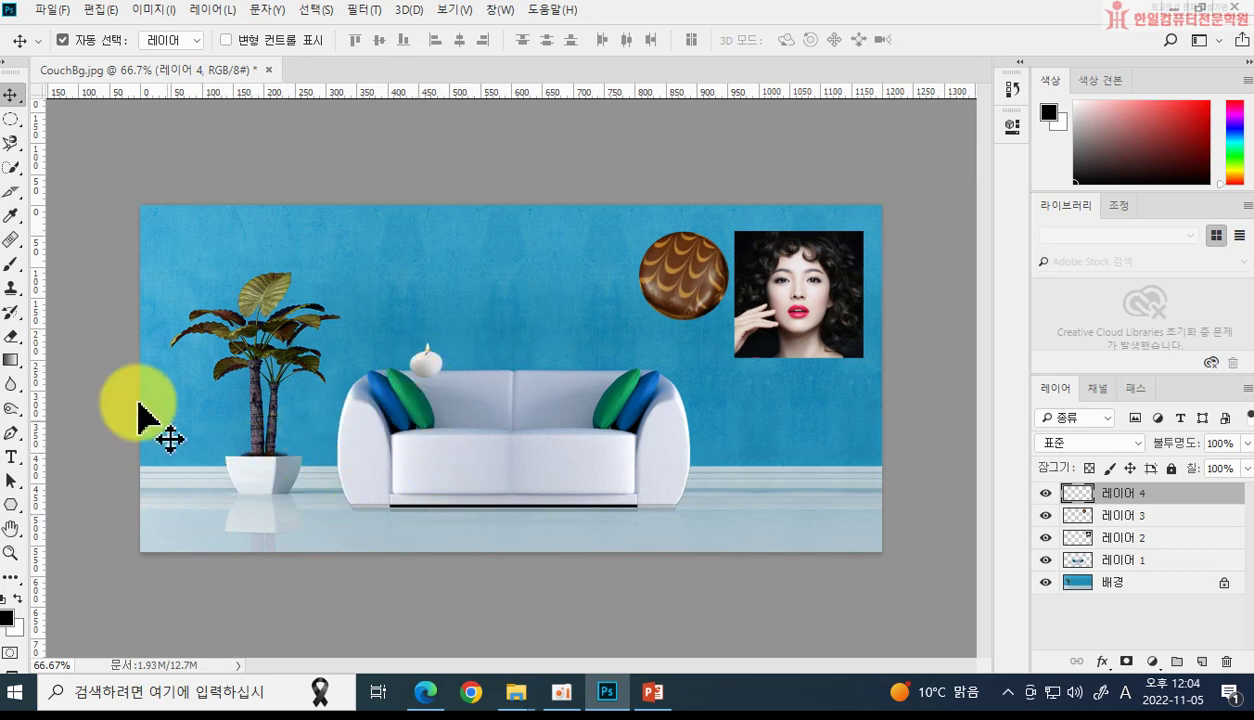
Step: Open the Bracelet image from the 0. 실전 포토샵 folder
click(54, 10)
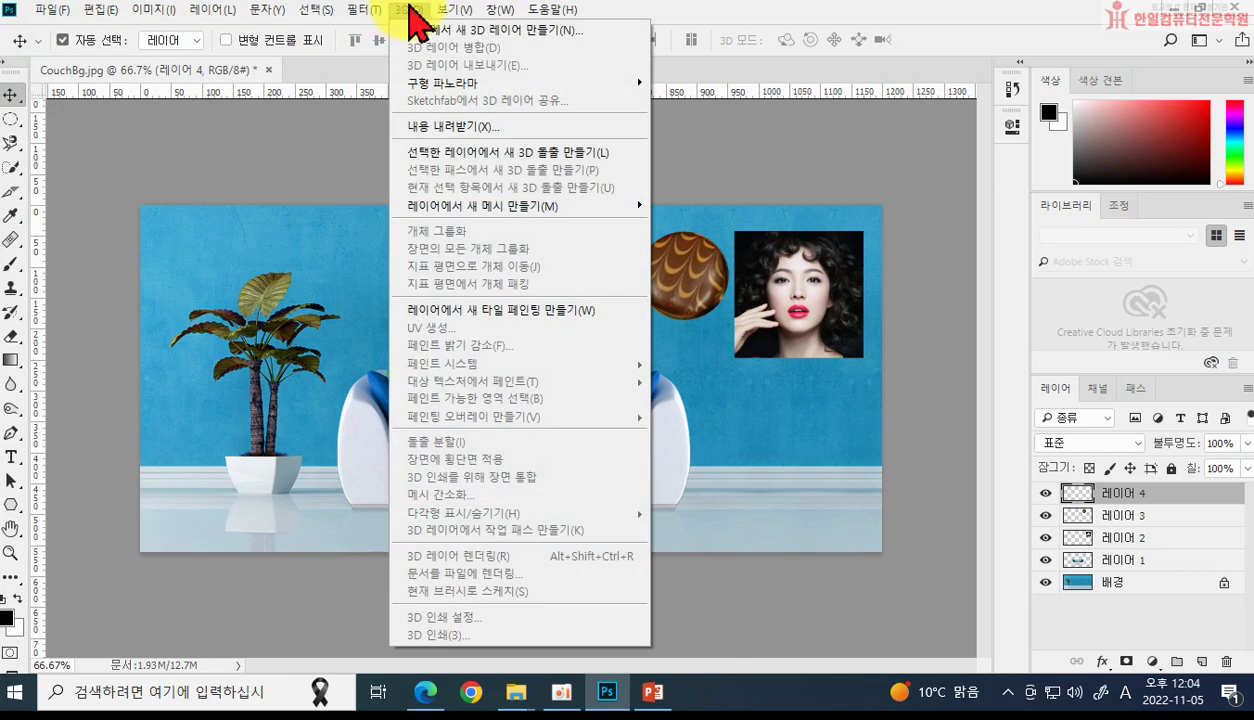
mouse_move(452, 10)
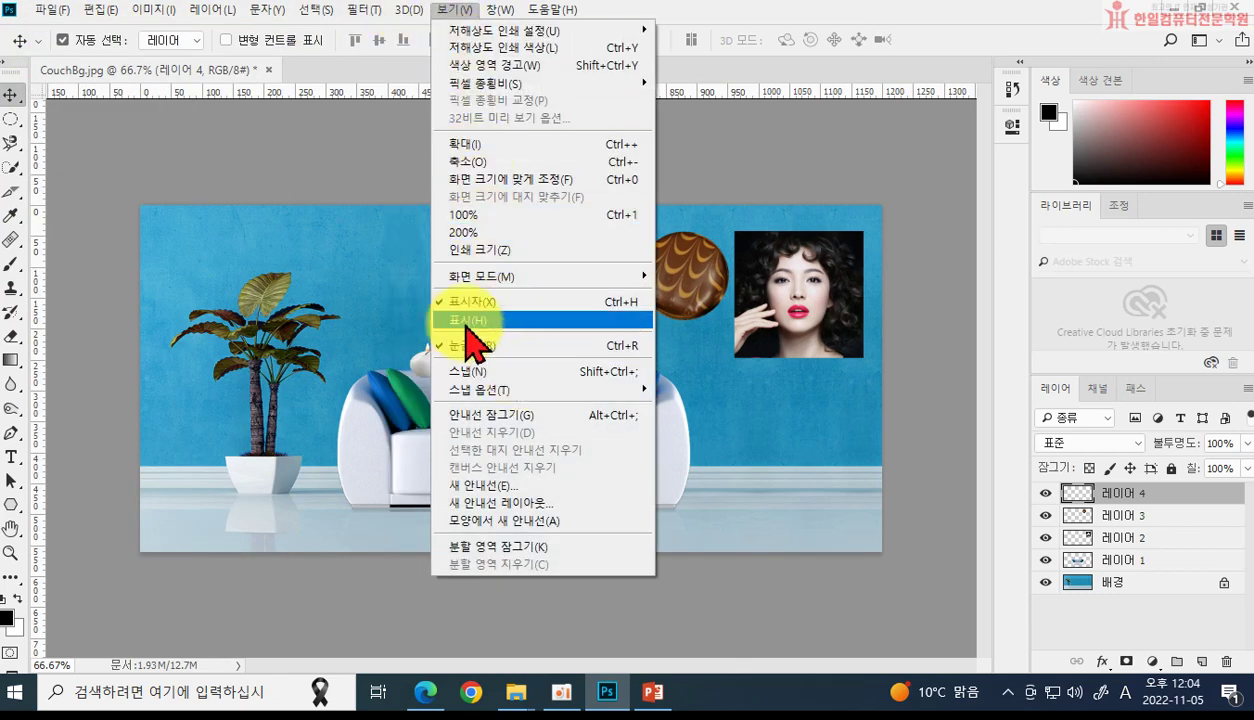
mouse_move(52, 10)
click(60, 47)
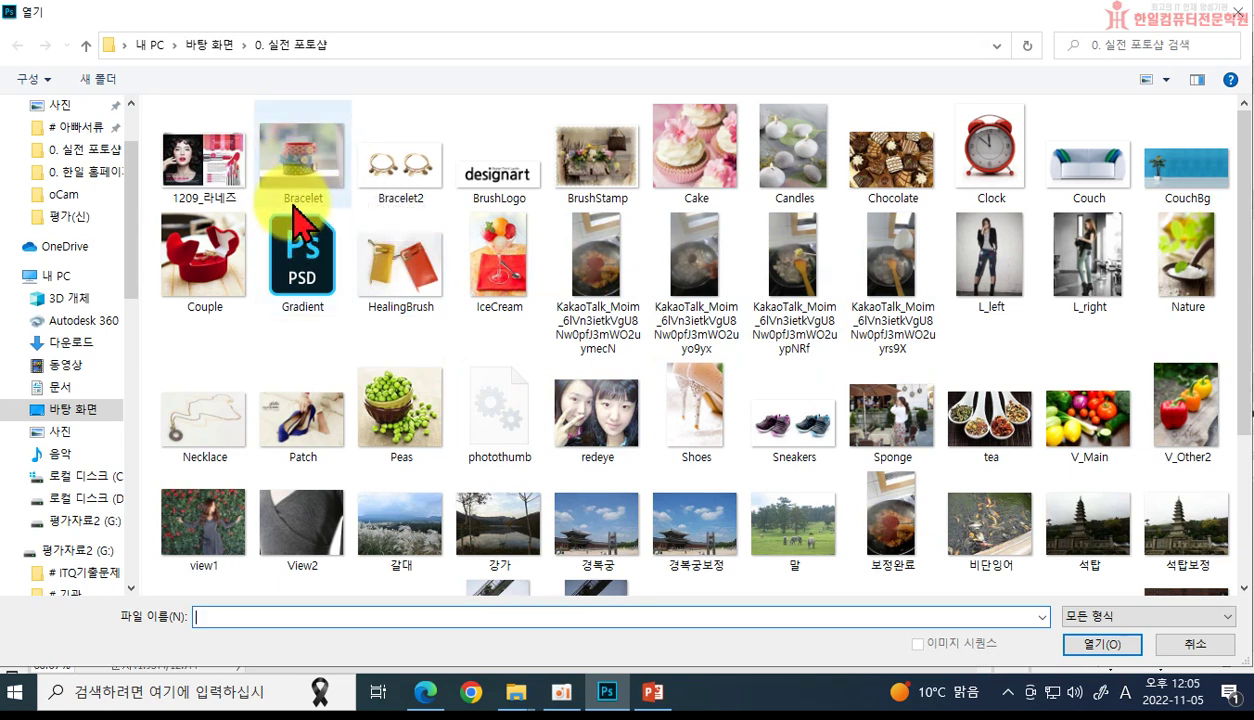
click(299, 200)
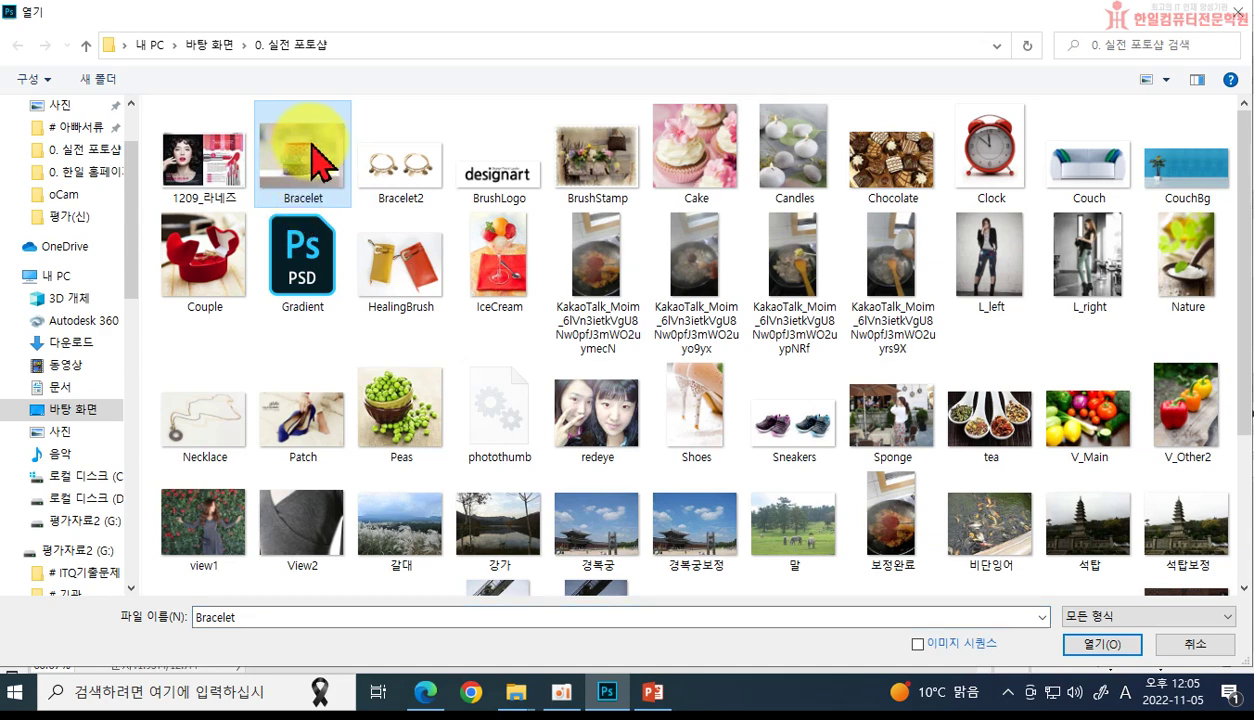
double_click(313, 160)
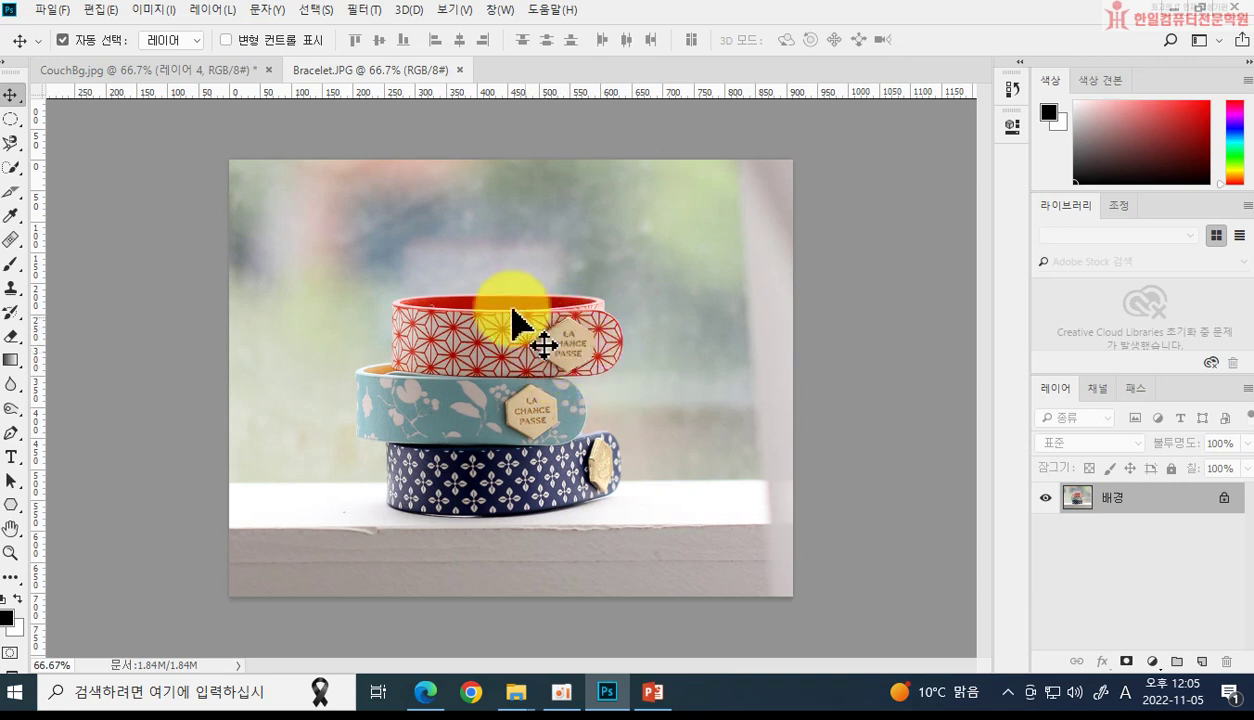
Step: Outline the gold hexagonal plate on the red bracelet with the Polygonal Lasso, check the outline at 300%, and deselect it
click(12, 144)
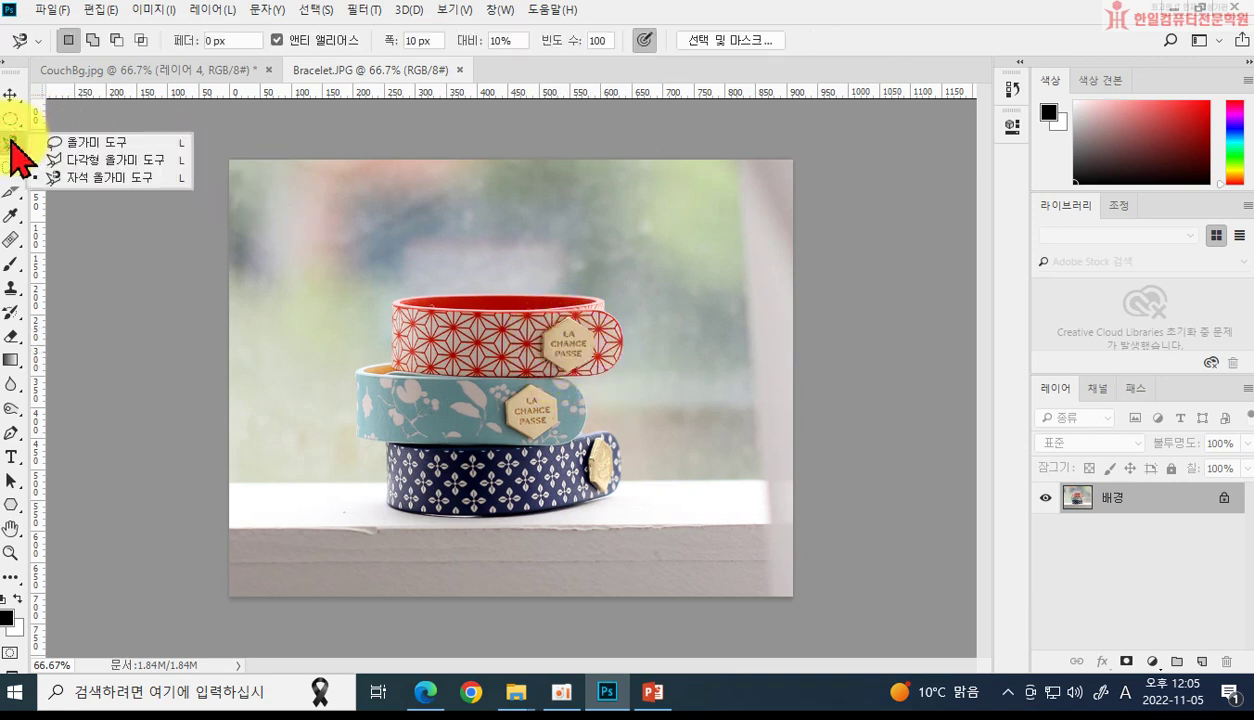
click(85, 162)
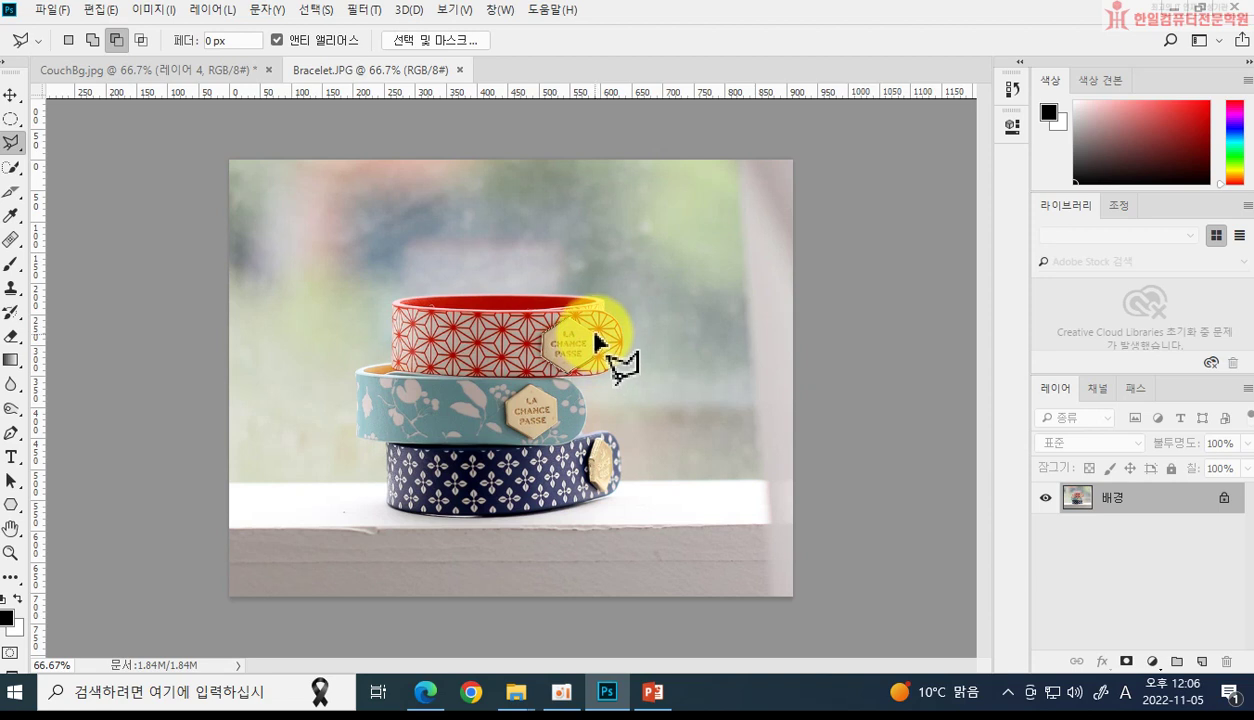
drag(594, 340, 567, 322)
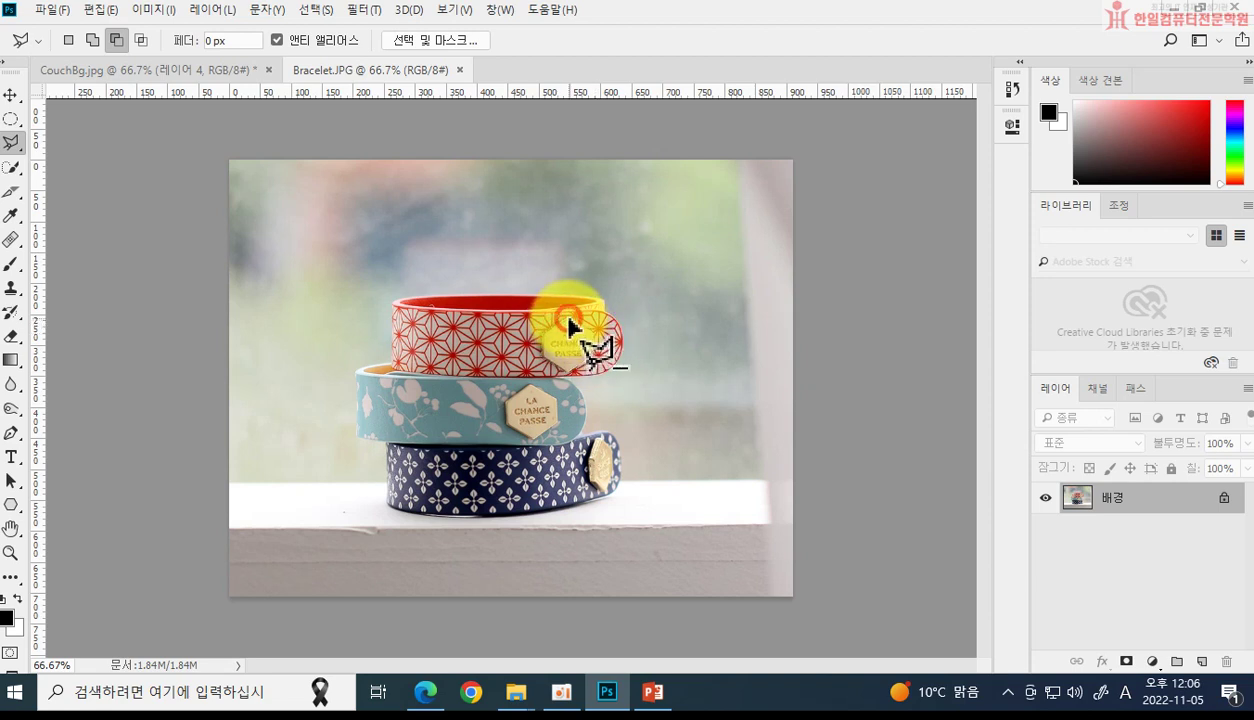
double_click(568, 326)
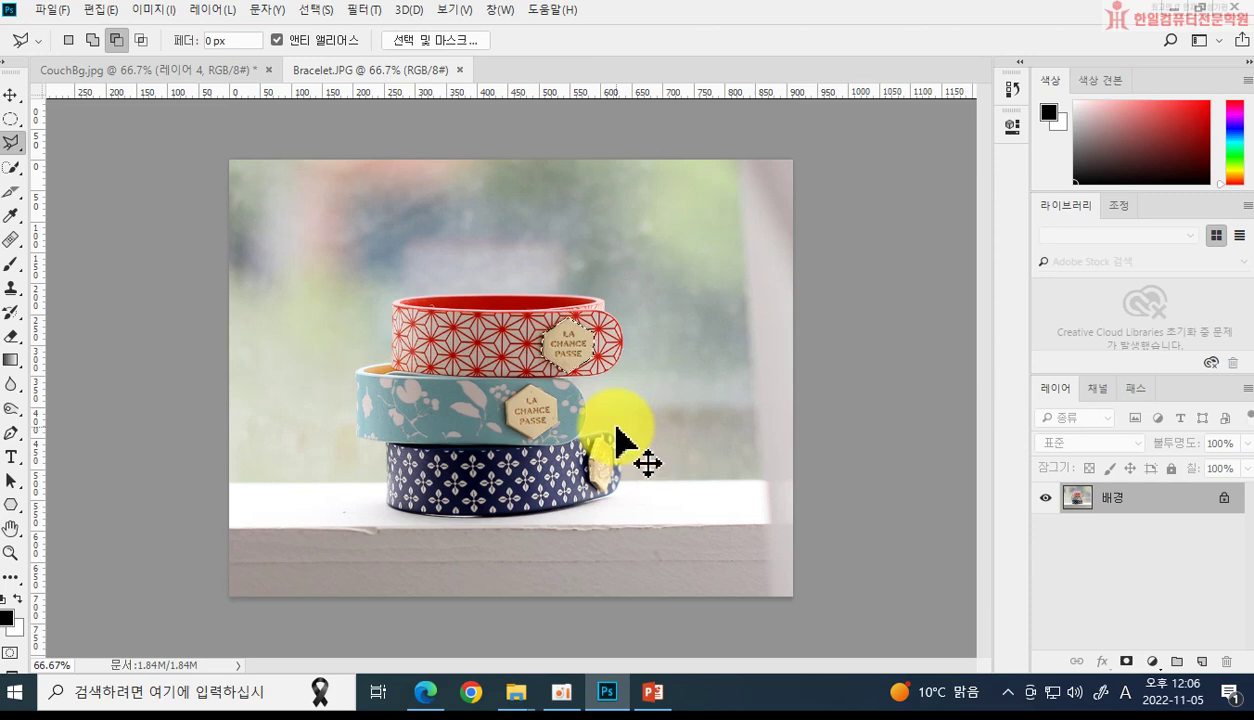
key(ctrl+plus)
key(ctrl+plus)
key(ctrl+plus)
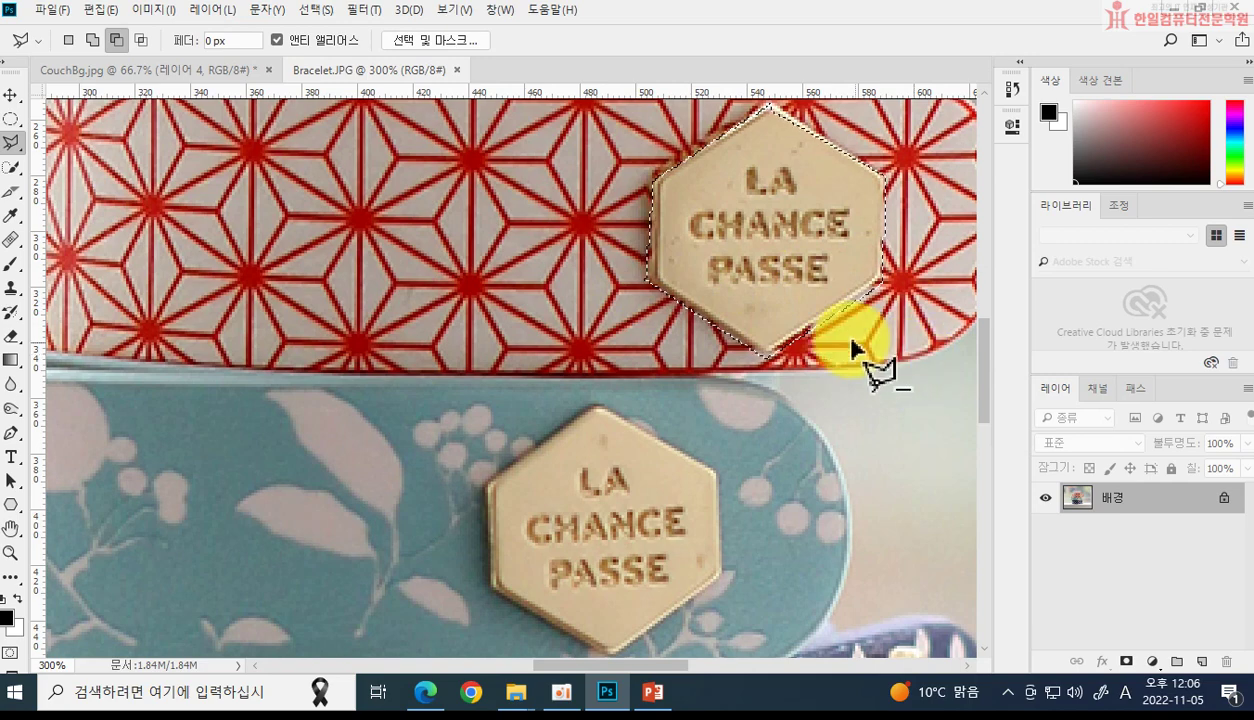
key(ctrl+d)
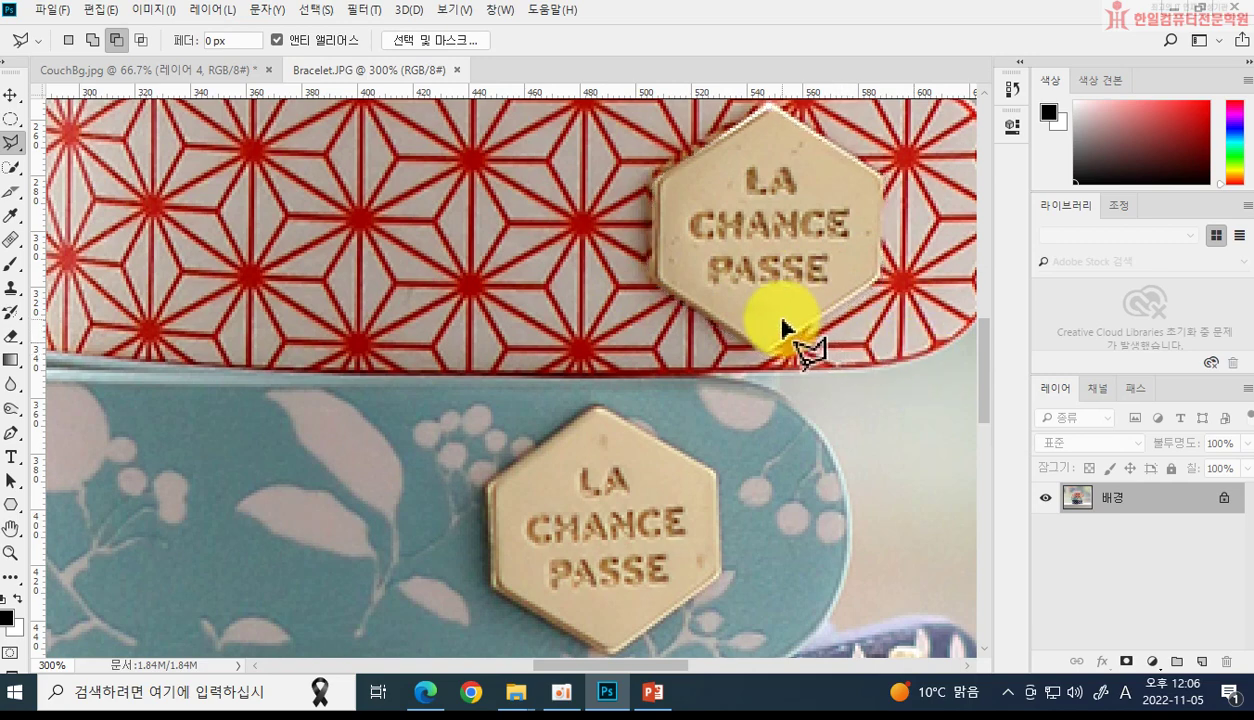
Step: Return to the 66.7% view and magnify the red bracelet's hexagonal plate to 500% with the Zoom tool
key(ctrl+minus)
key(ctrl+minus)
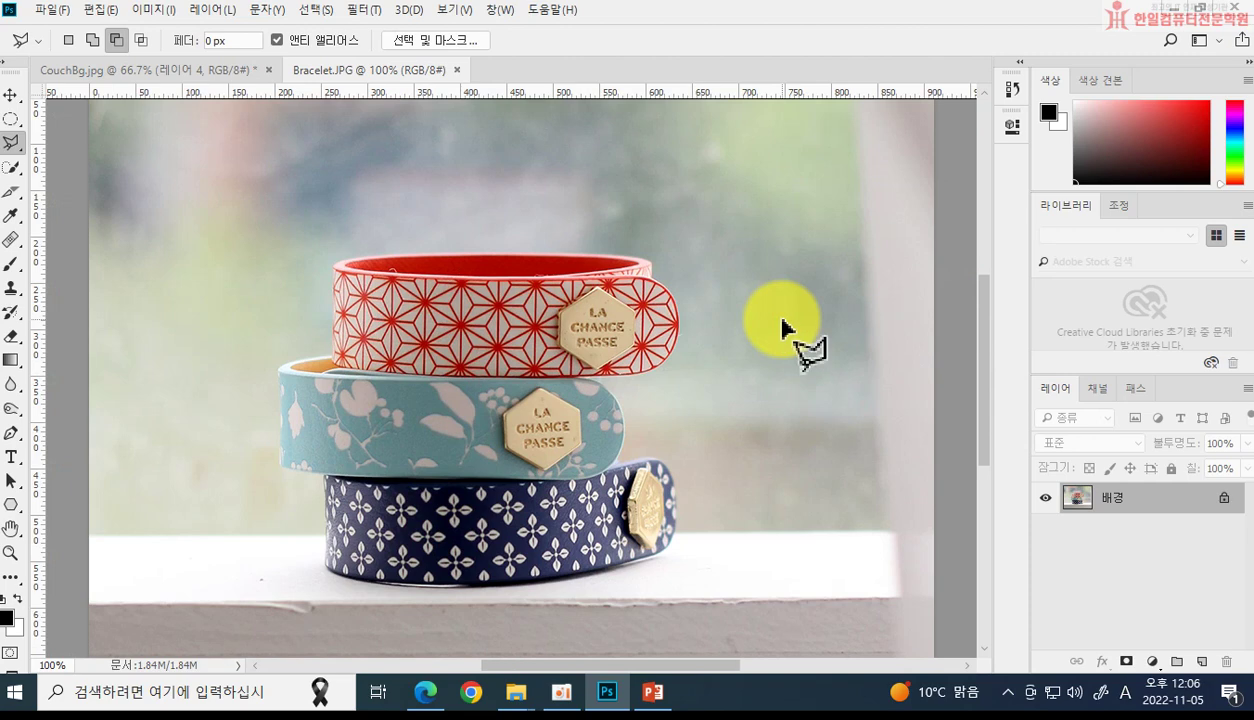
key(ctrl+minus)
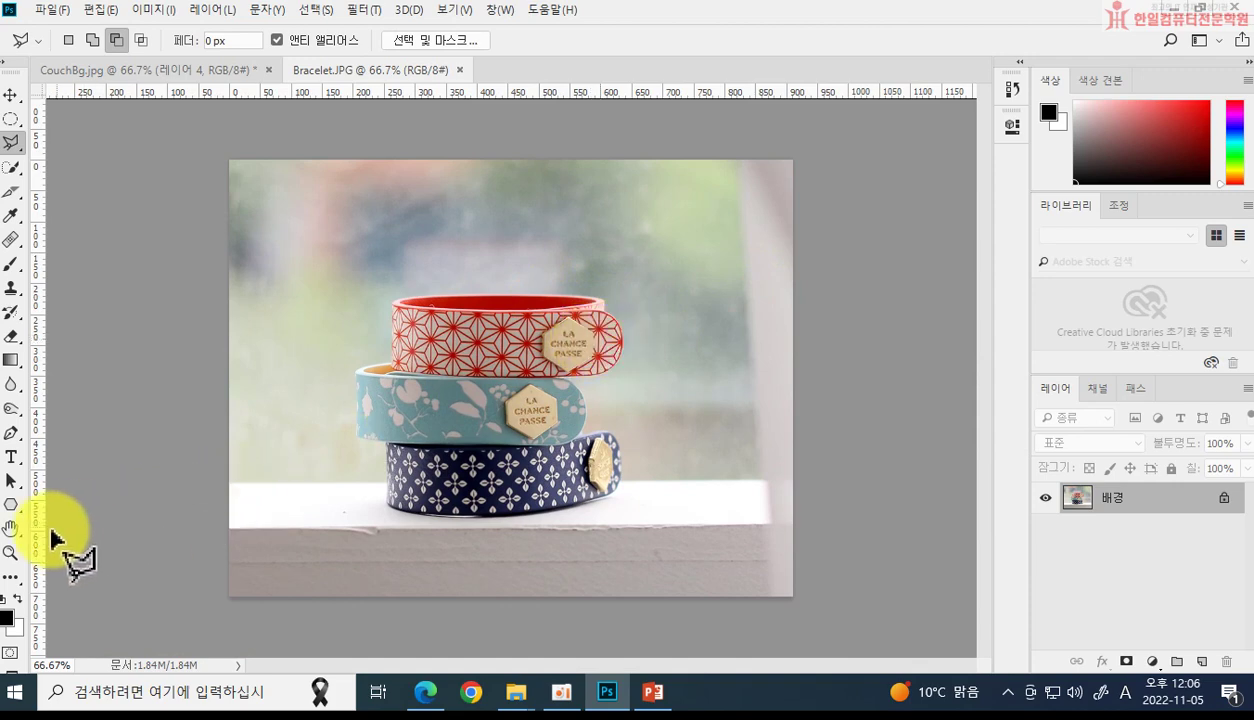
click(10, 552)
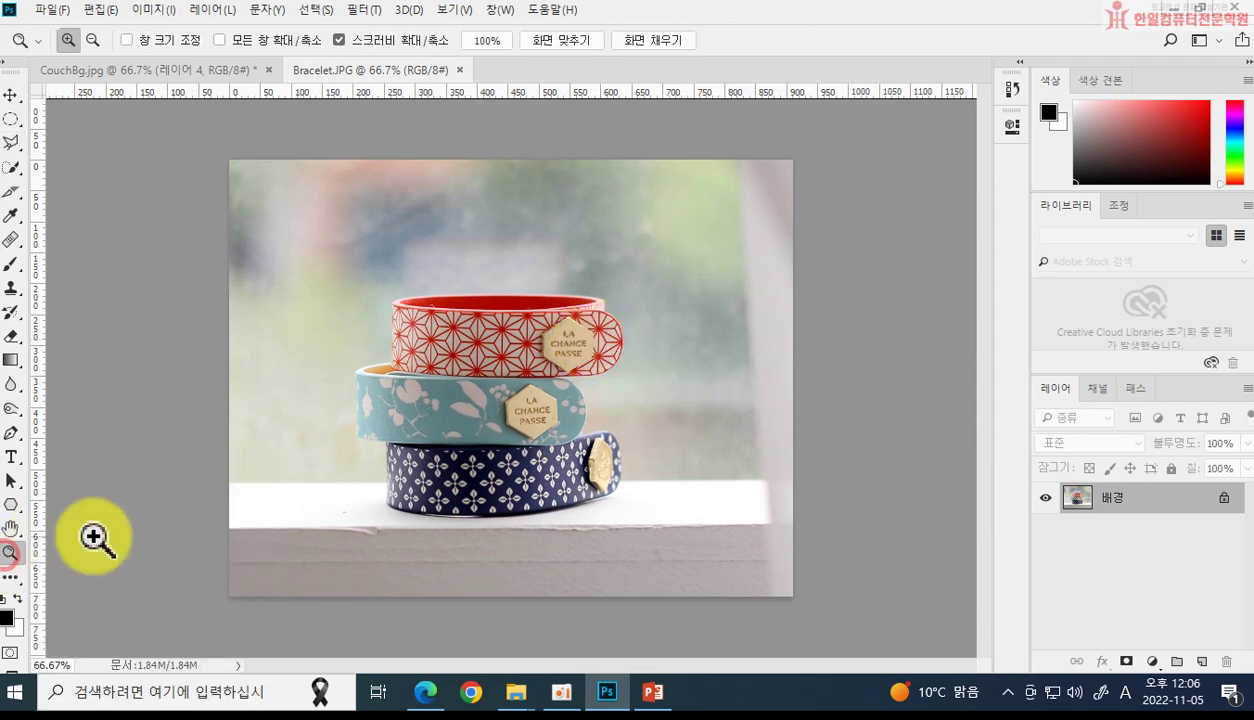
click(565, 360)
click(592, 337)
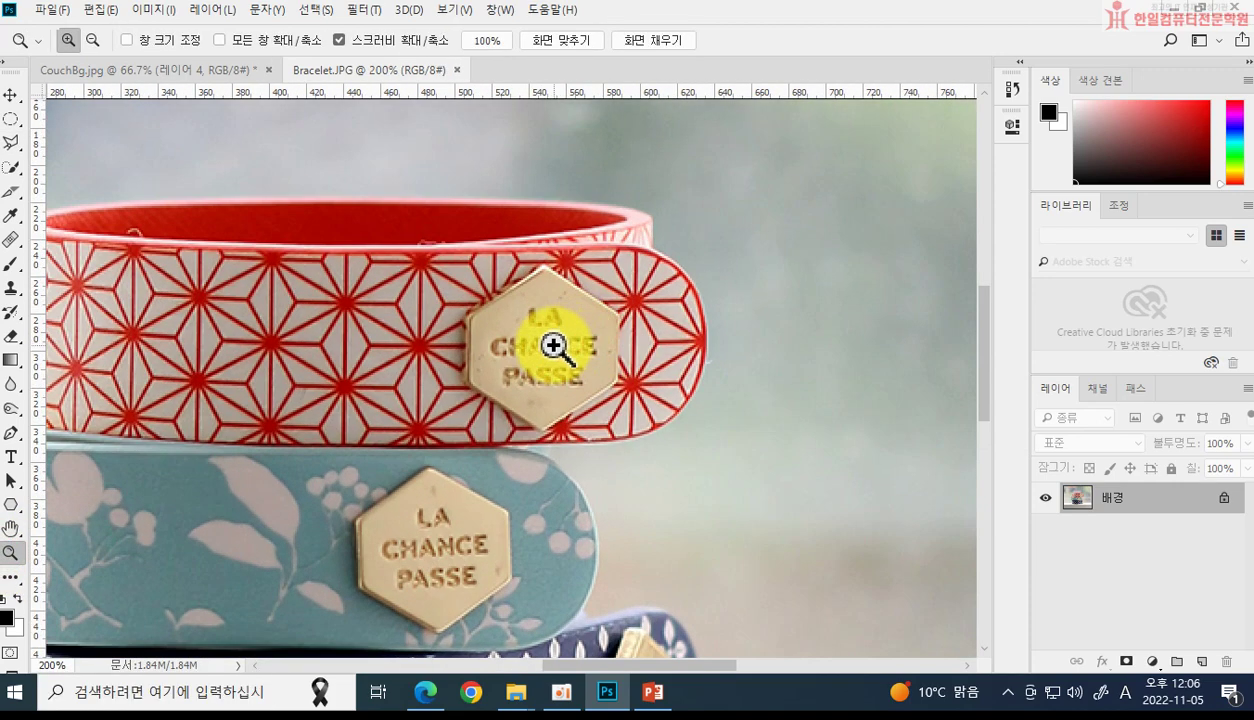
click(554, 344)
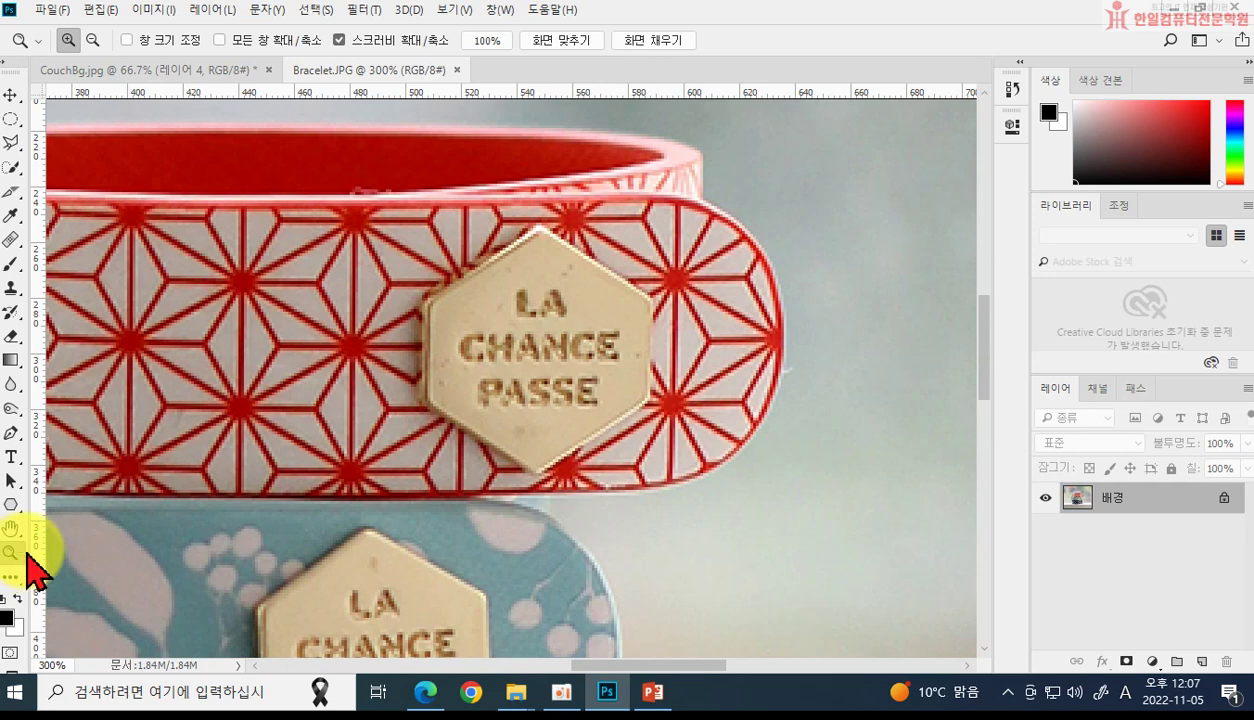
click(12, 553)
drag(521, 414, 582, 383)
click(582, 383)
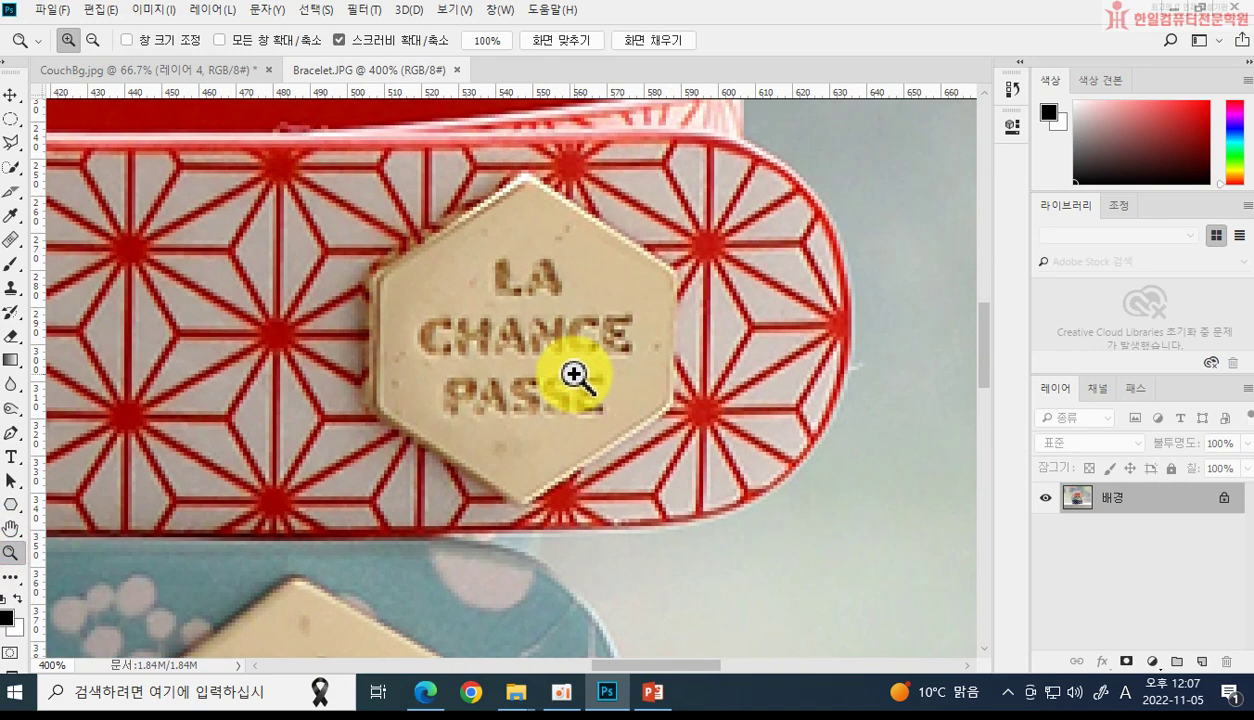
click(577, 377)
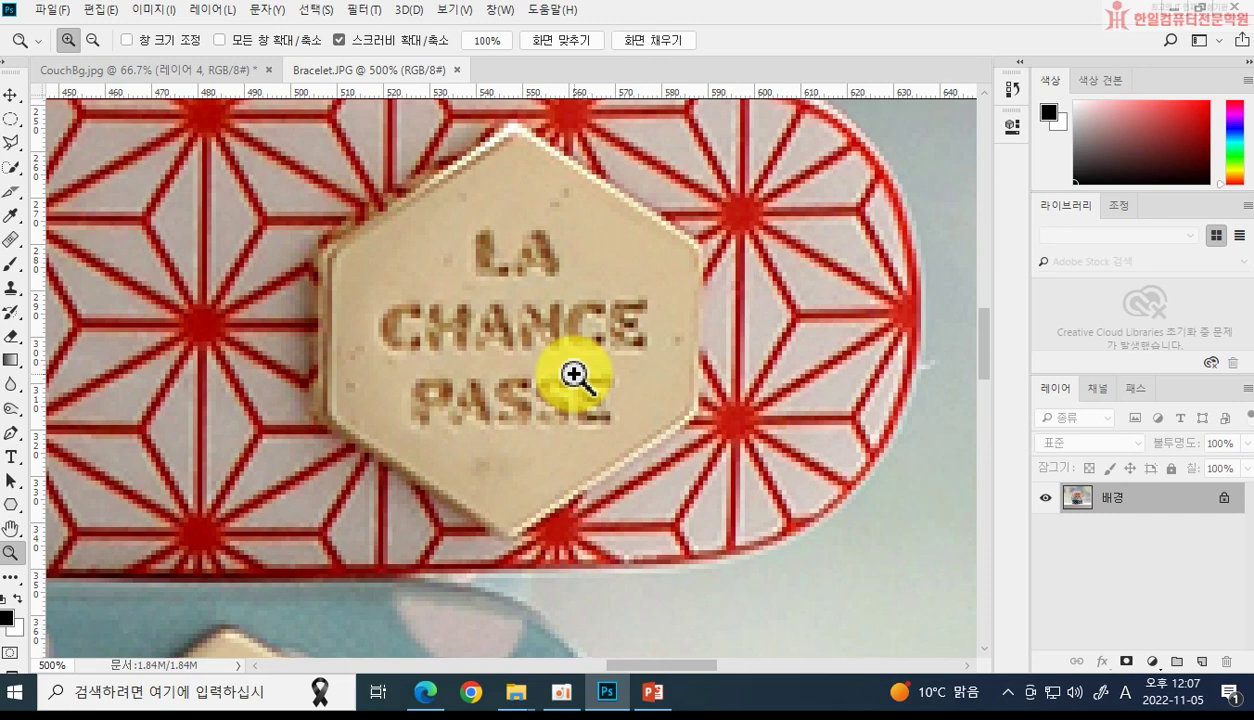
Step: Zoom out from the plate to 100% with the Zoom tool, and scrub the view to about 115%
key(alt)
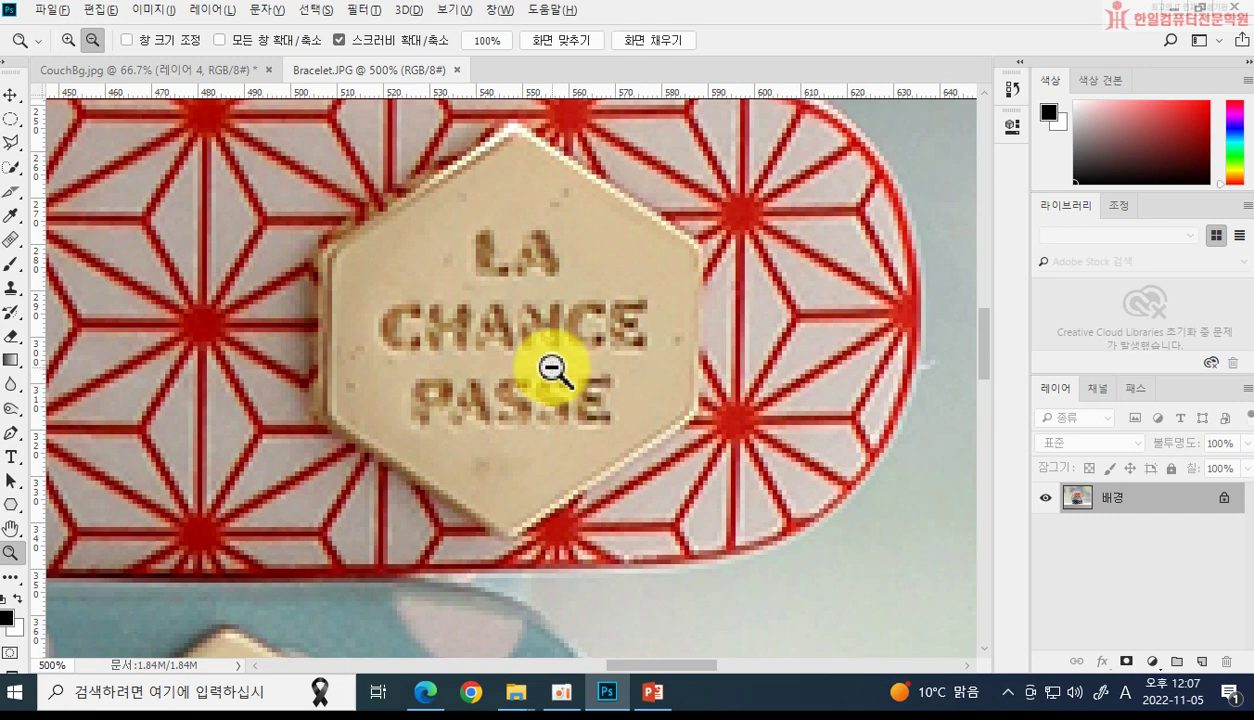
click(553, 371)
click(553, 371)
click(553, 371)
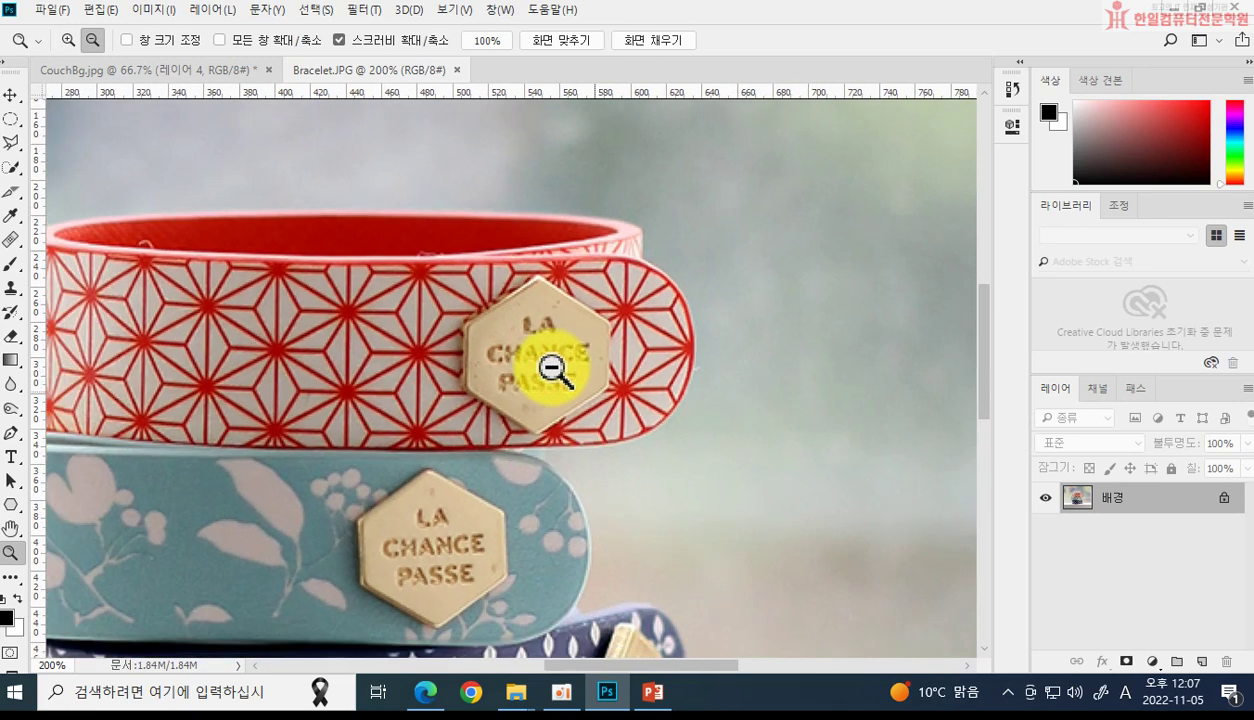
click(553, 371)
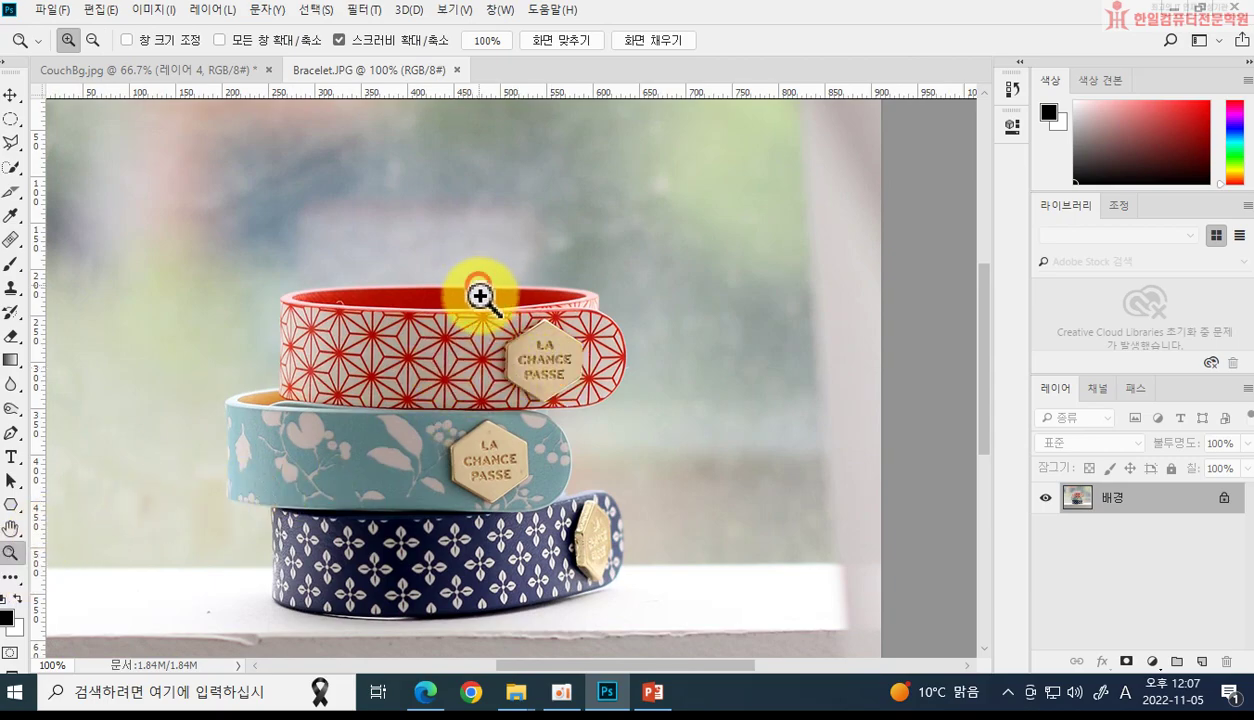
drag(480, 296, 584, 394)
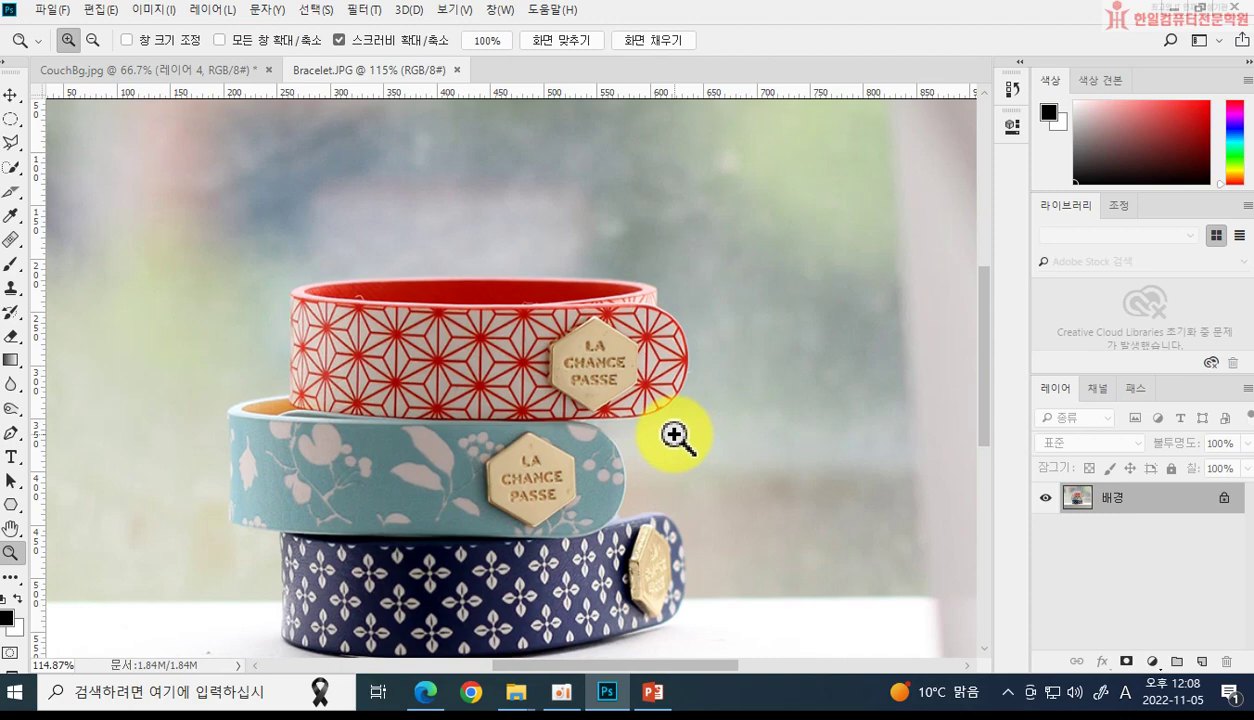
Step: Magnify the bracelets to 400% and return the view to 100%
key(ctrl+plus)
key(ctrl+plus)
key(ctrl+plus)
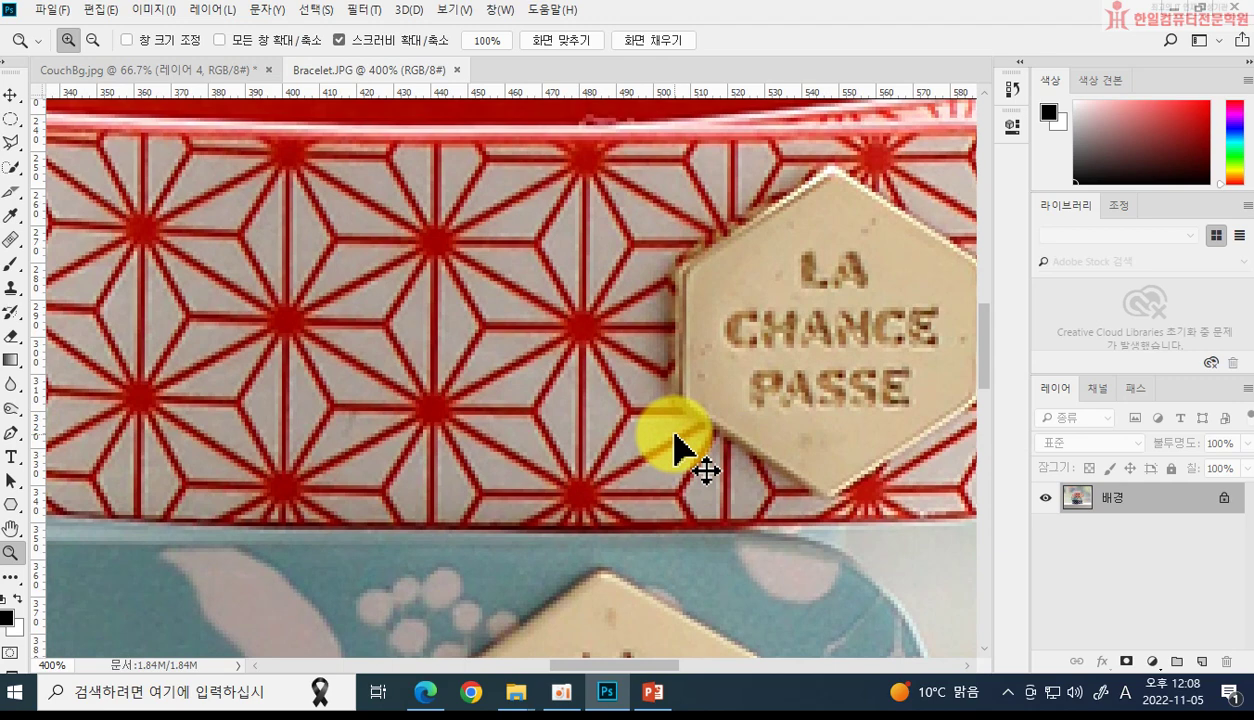
key(ctrl+minus)
key(ctrl+minus)
key(ctrl+minus)
key(ctrl+minus)
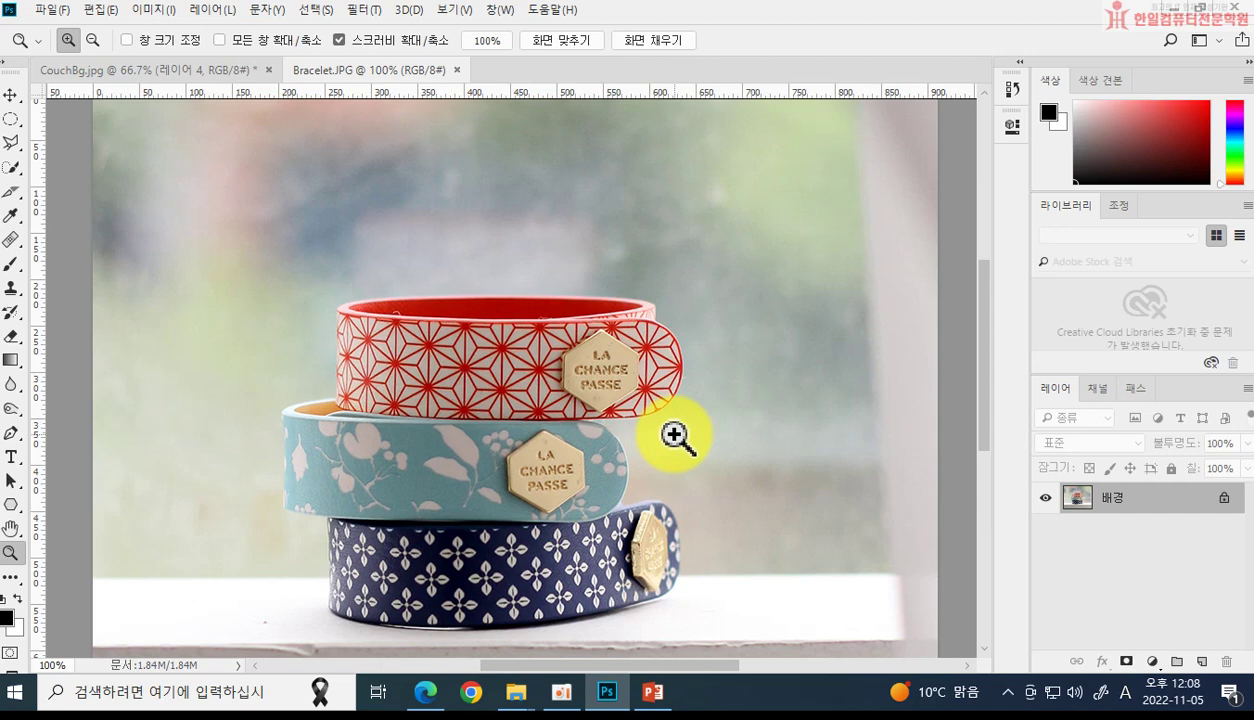
Step: Magnify the red bracelet's hexagonal plate to 300% and pan across the red and blue bracelets with the Hand tool
click(606, 381)
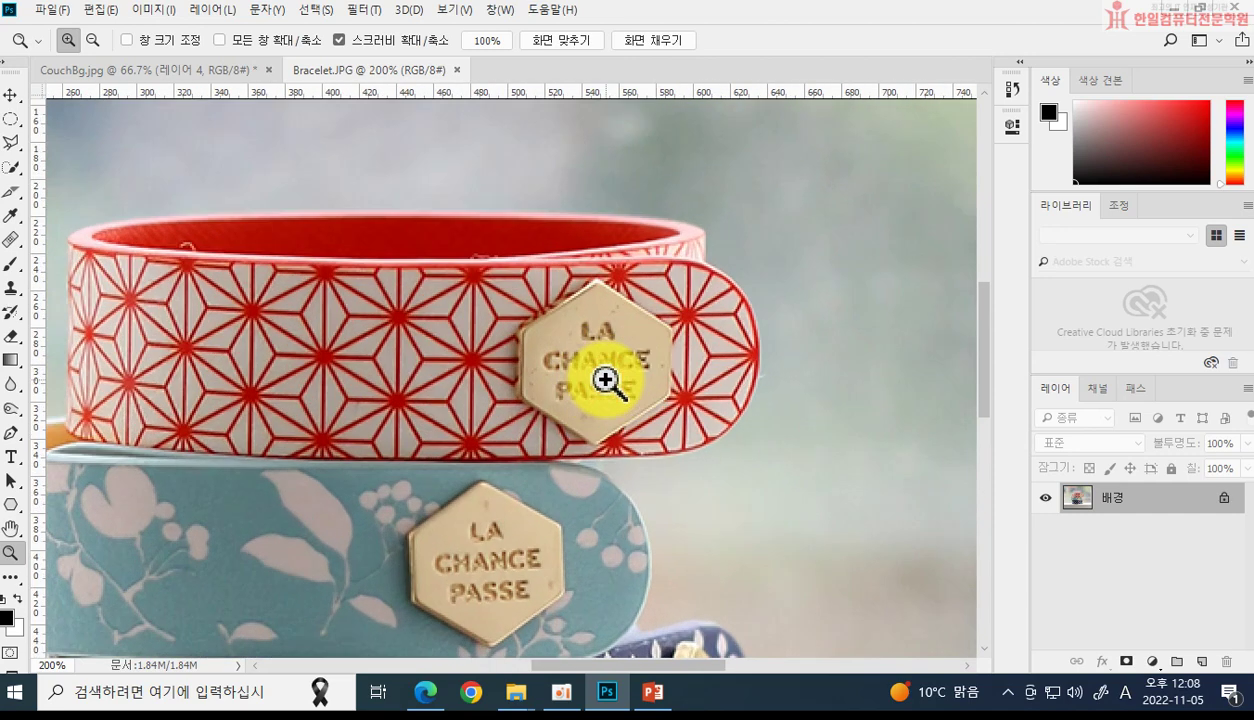
click(578, 355)
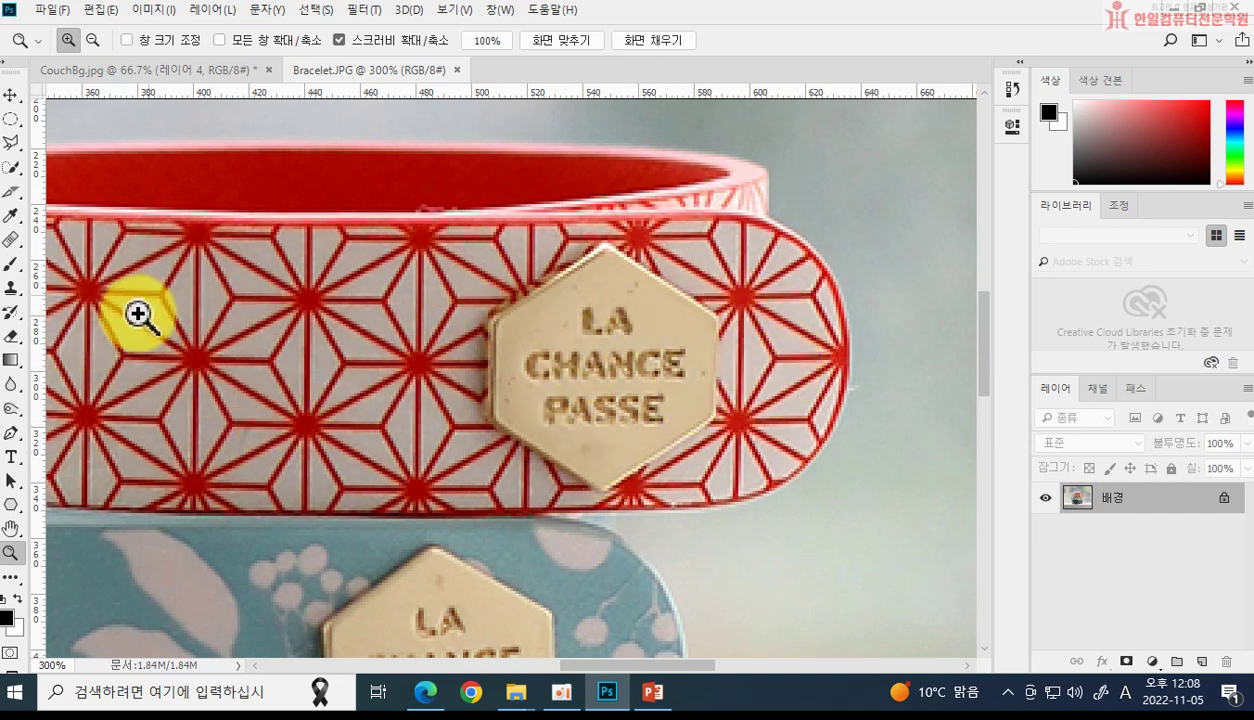
click(12, 528)
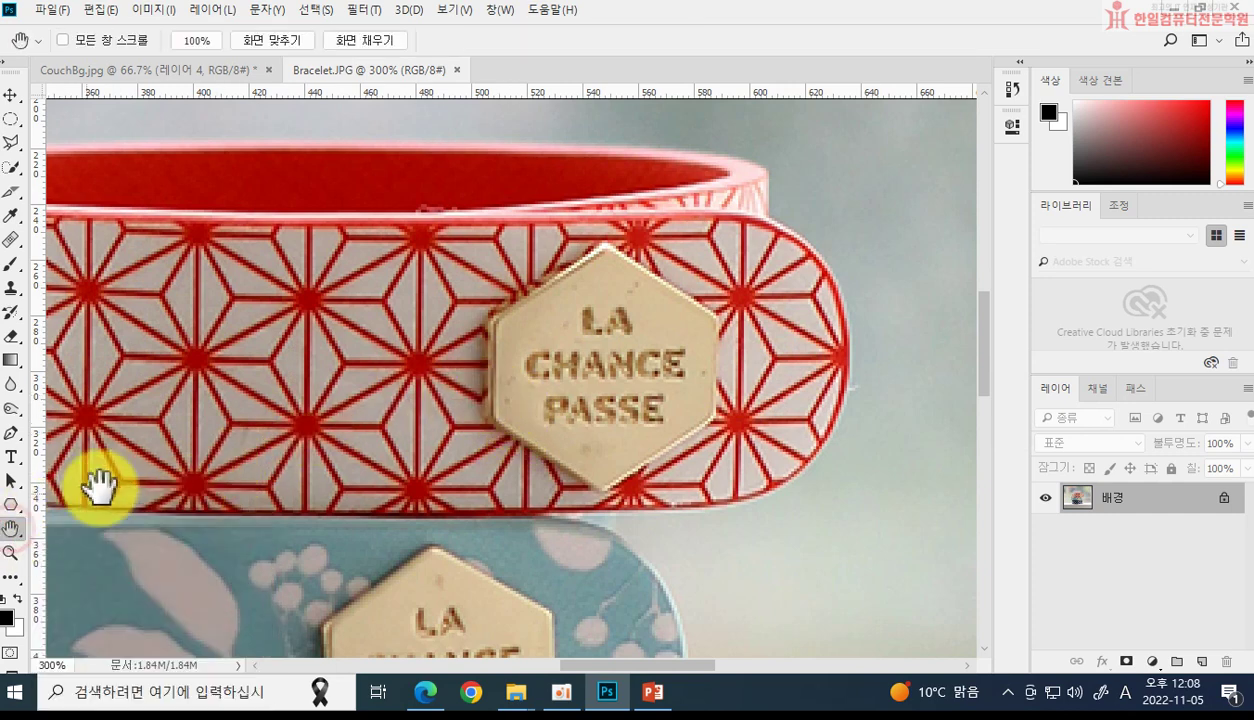
drag(330, 400, 700, 400)
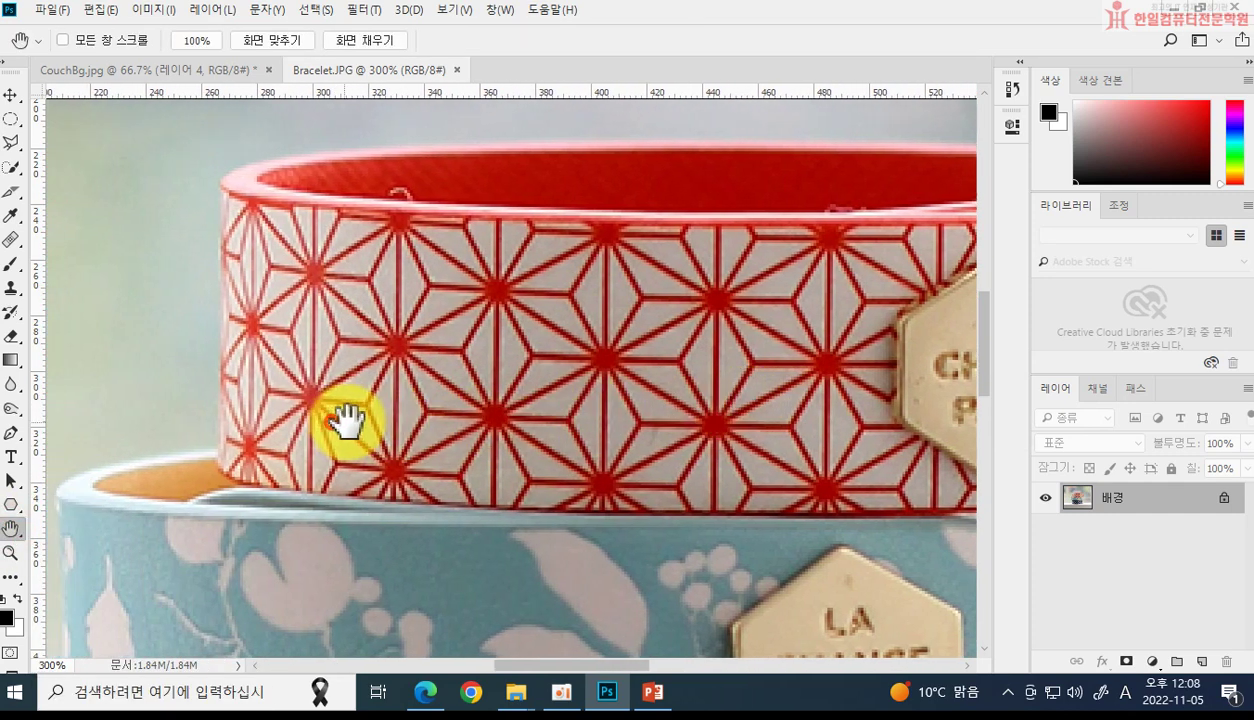
drag(347, 423, 515, 456)
drag(507, 577, 503, 388)
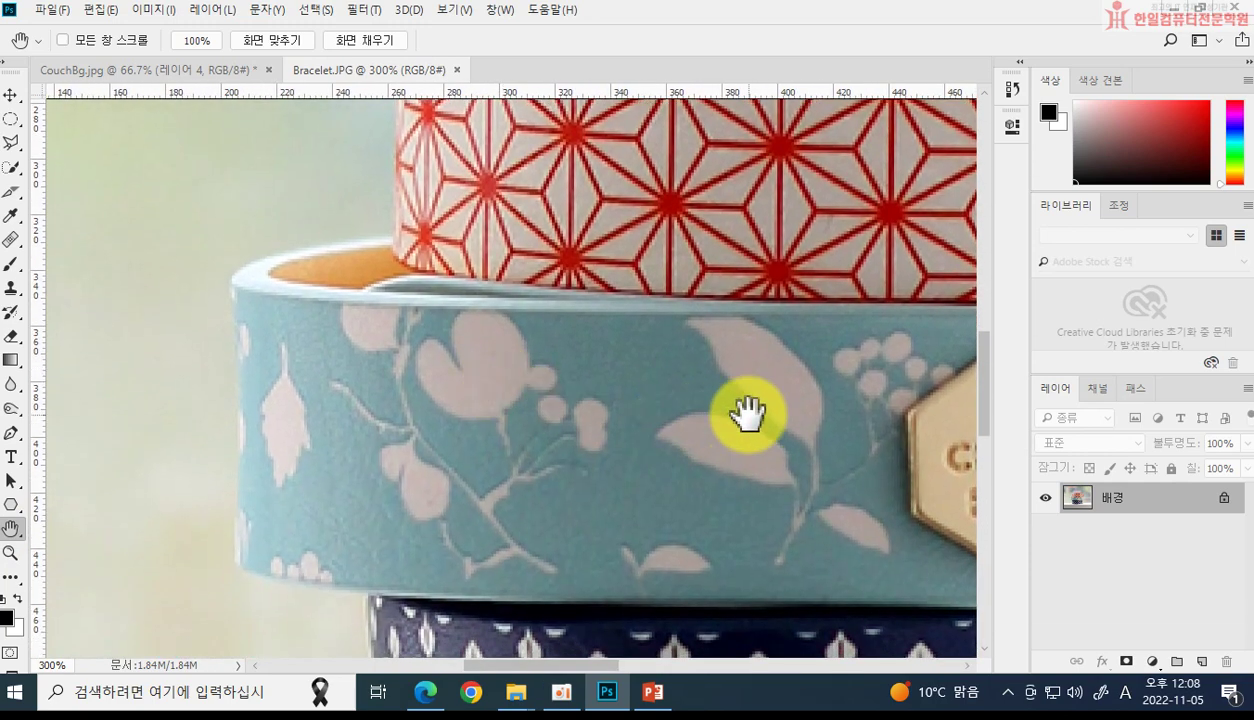
drag(742, 493, 478, 482)
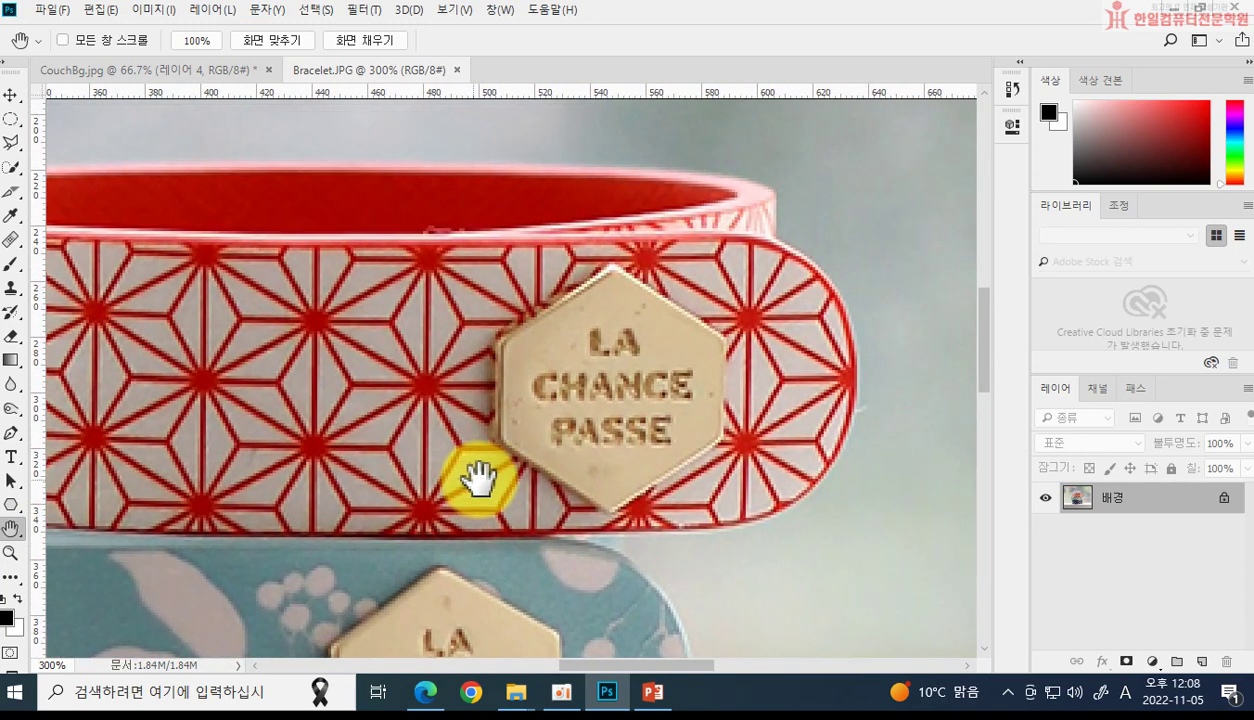
Step: Switch to the Zoom tool and pan around the red bracelet's plate using the temporary Hand tool
click(11, 552)
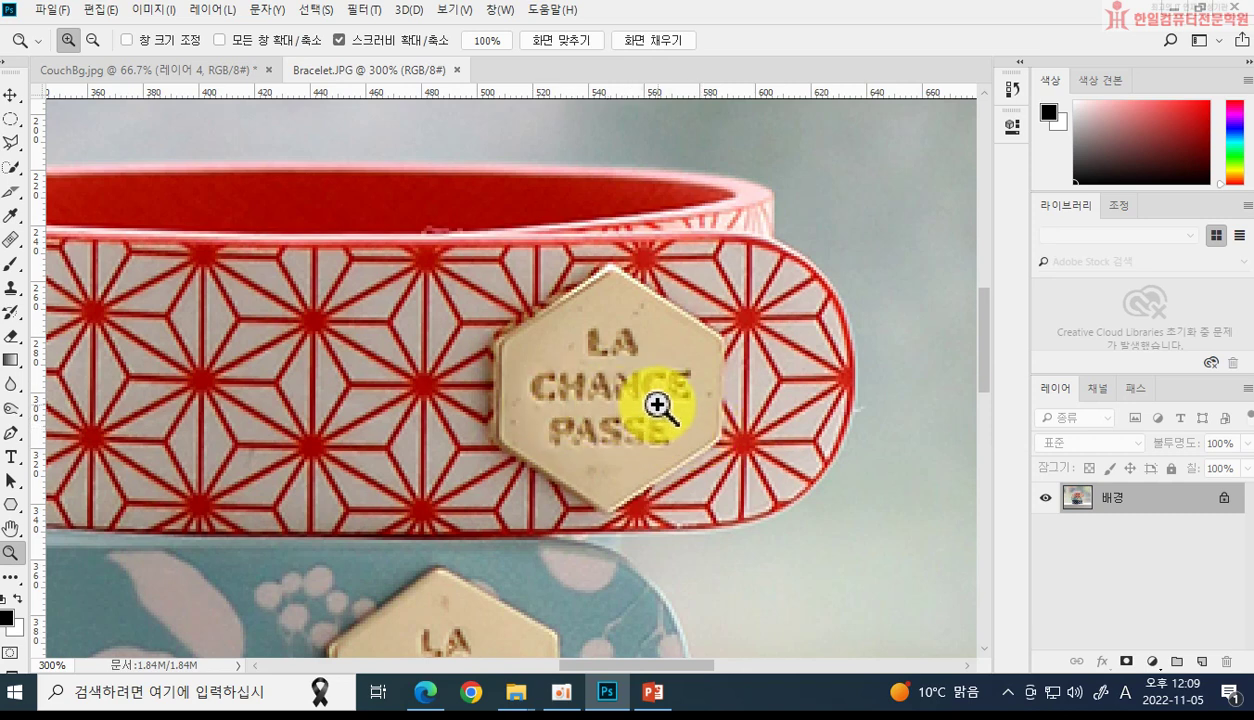
drag(532, 364, 622, 470)
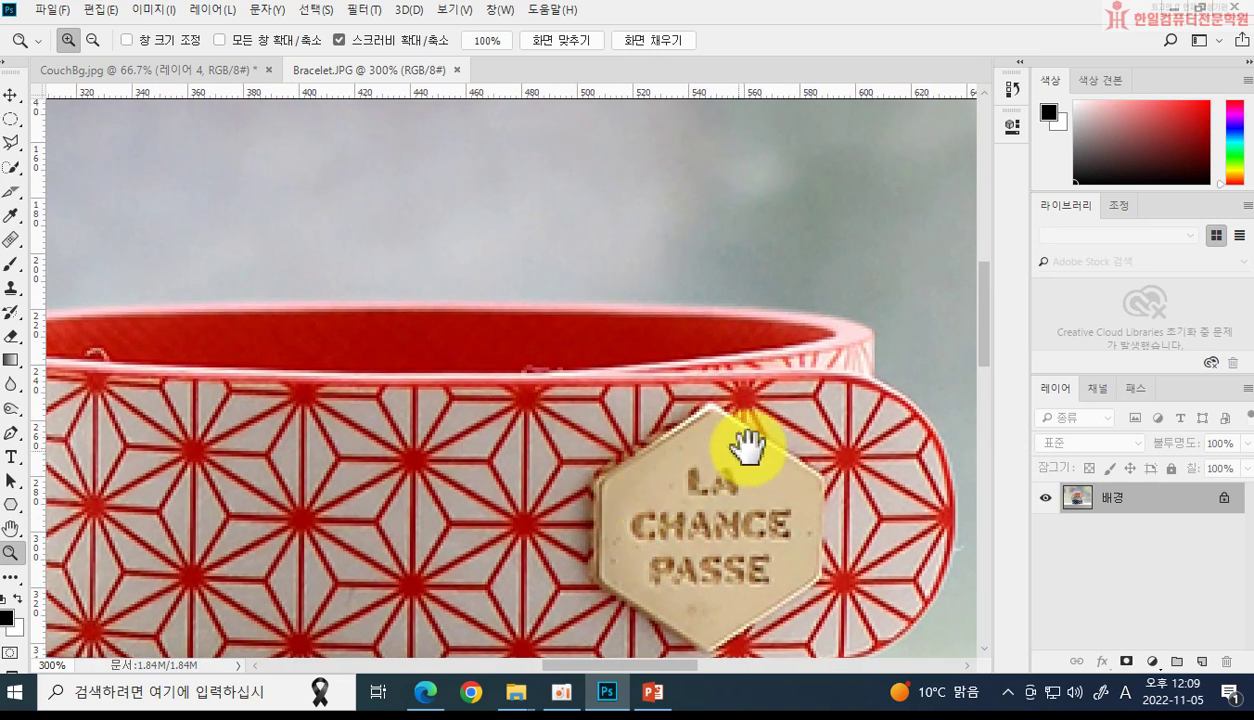
drag(781, 440, 500, 376)
drag(540, 526, 525, 435)
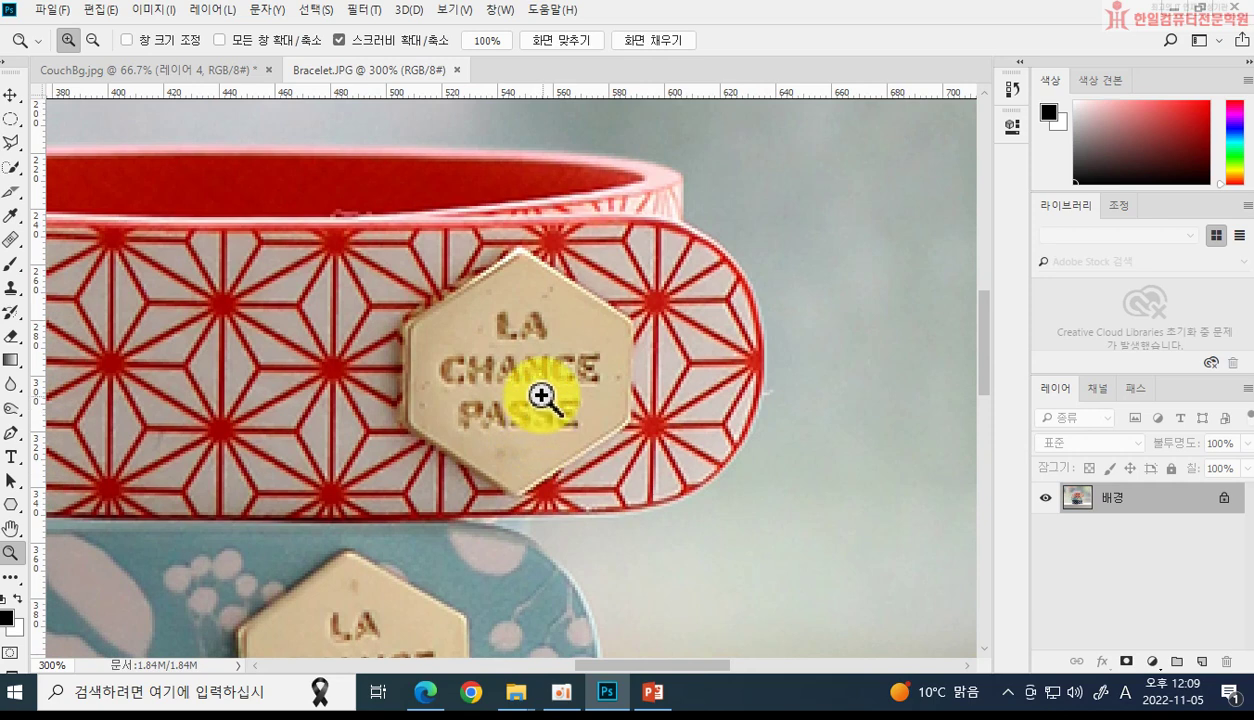
Step: Outline the six corners of the red bracelet's gold hexagonal plate with the Polygonal Lasso at 400% magnification
click(541, 395)
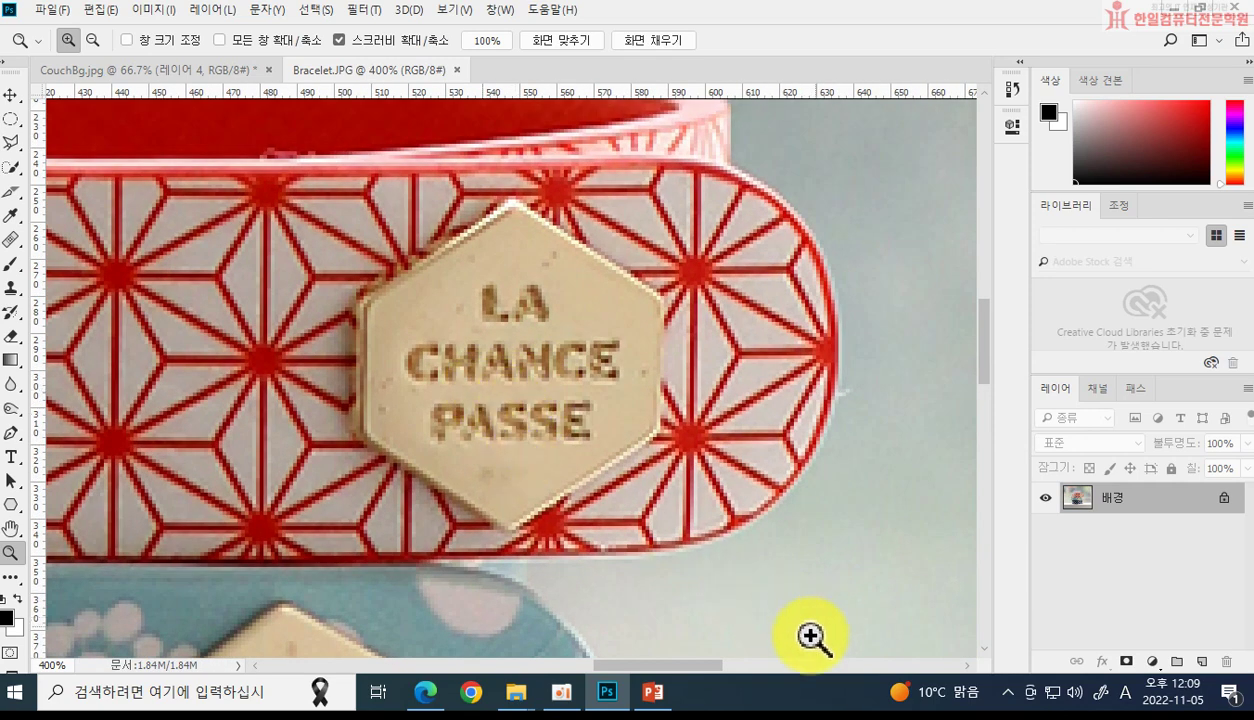
drag(663, 666, 656, 666)
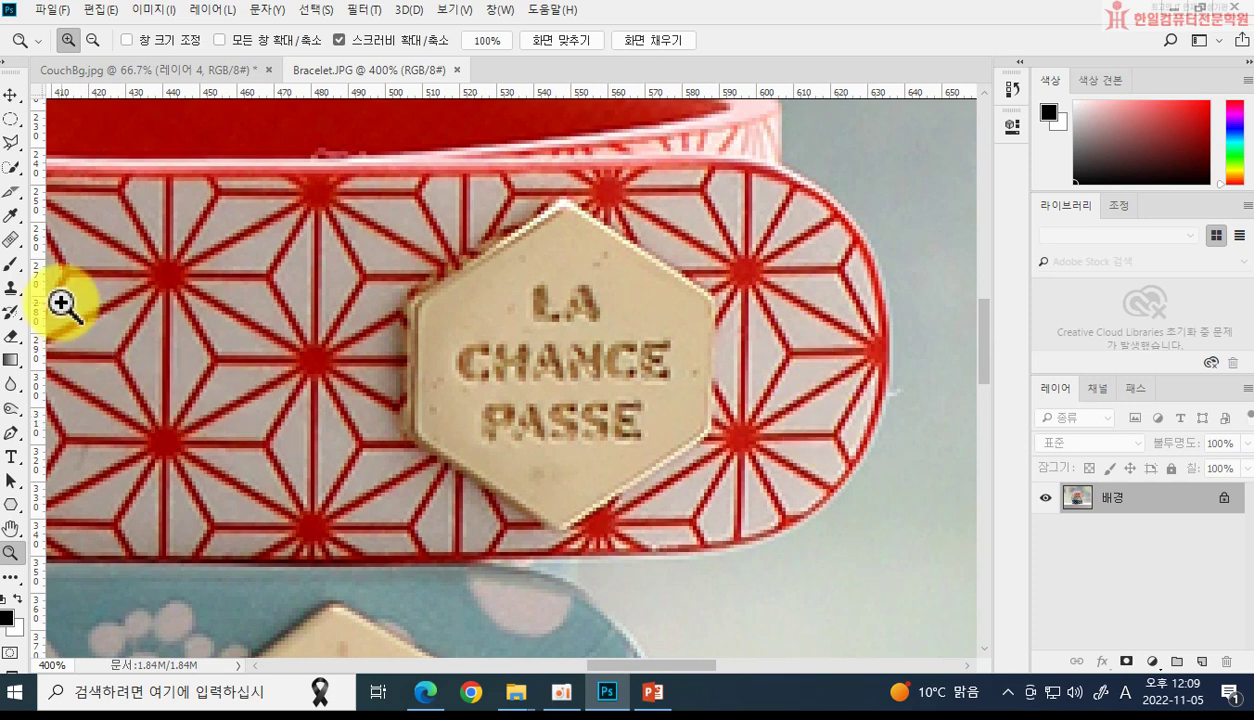
click(14, 150)
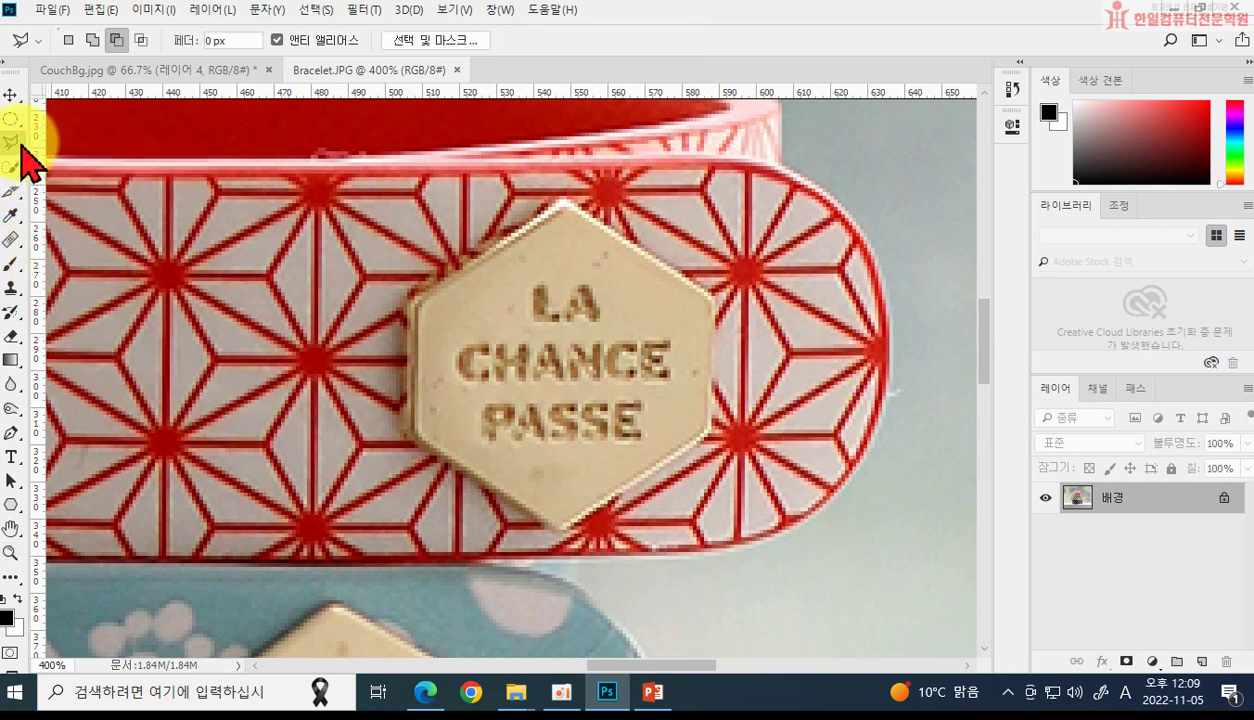
click(562, 201)
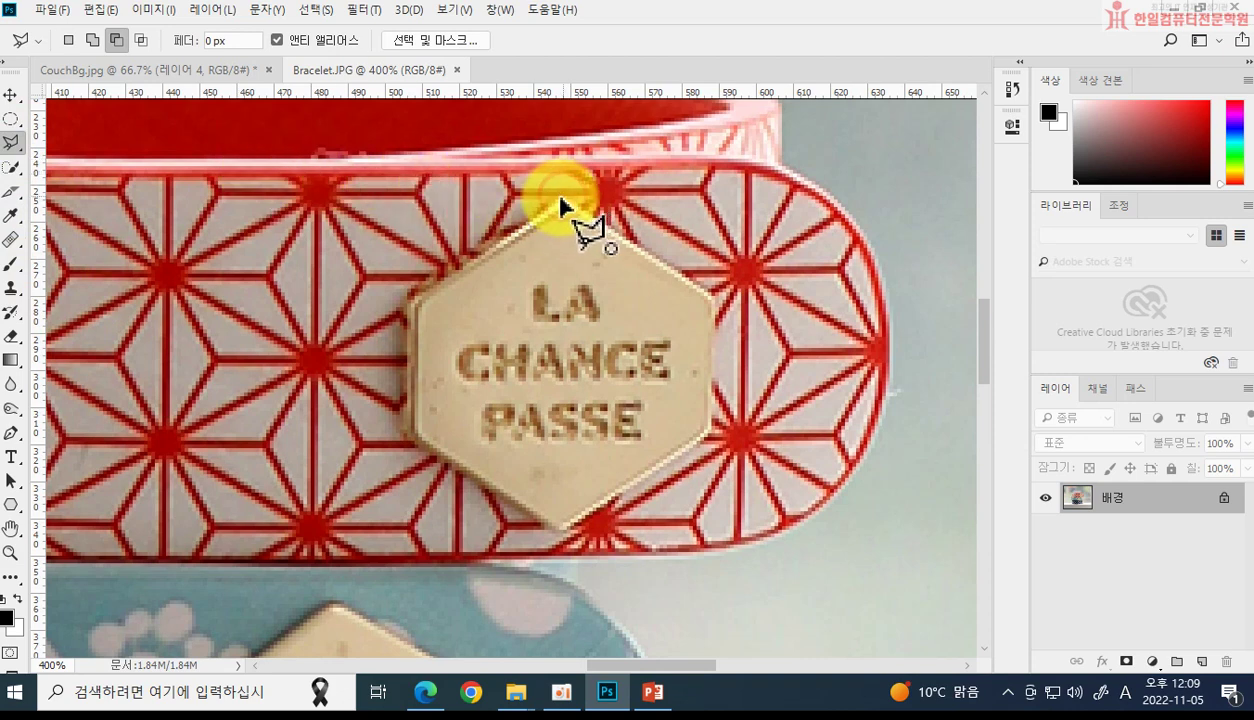
click(408, 298)
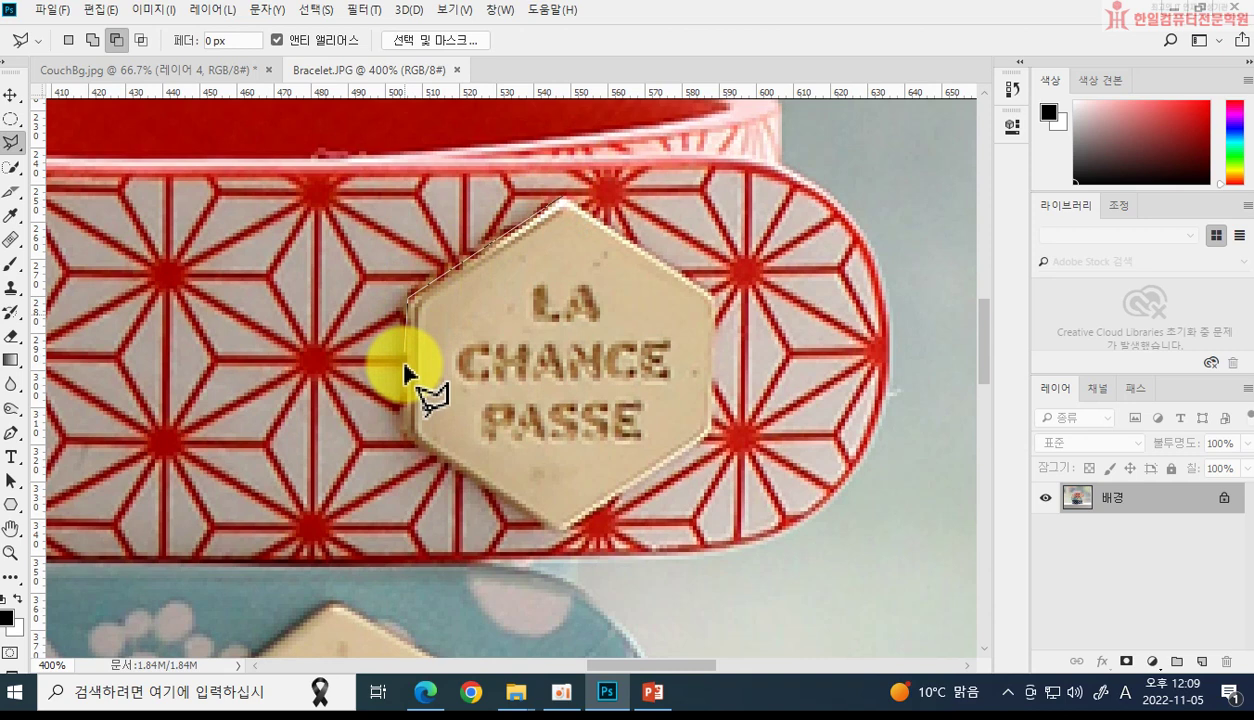
click(405, 441)
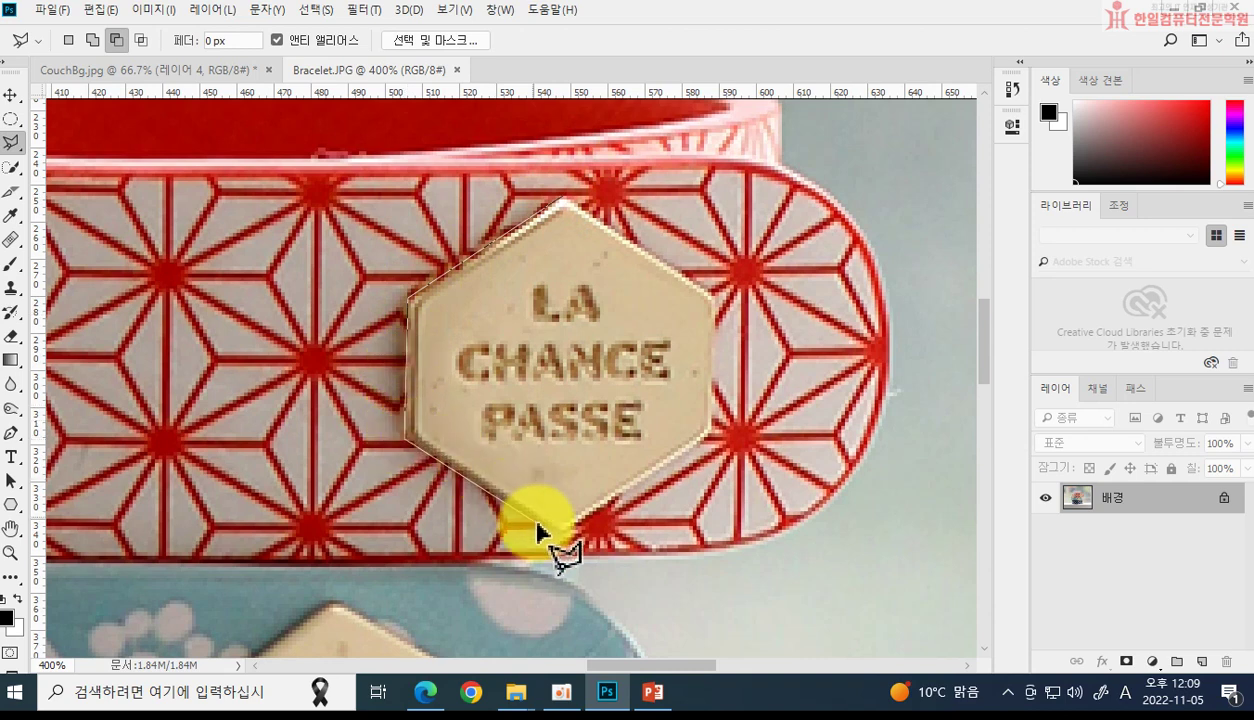
click(558, 537)
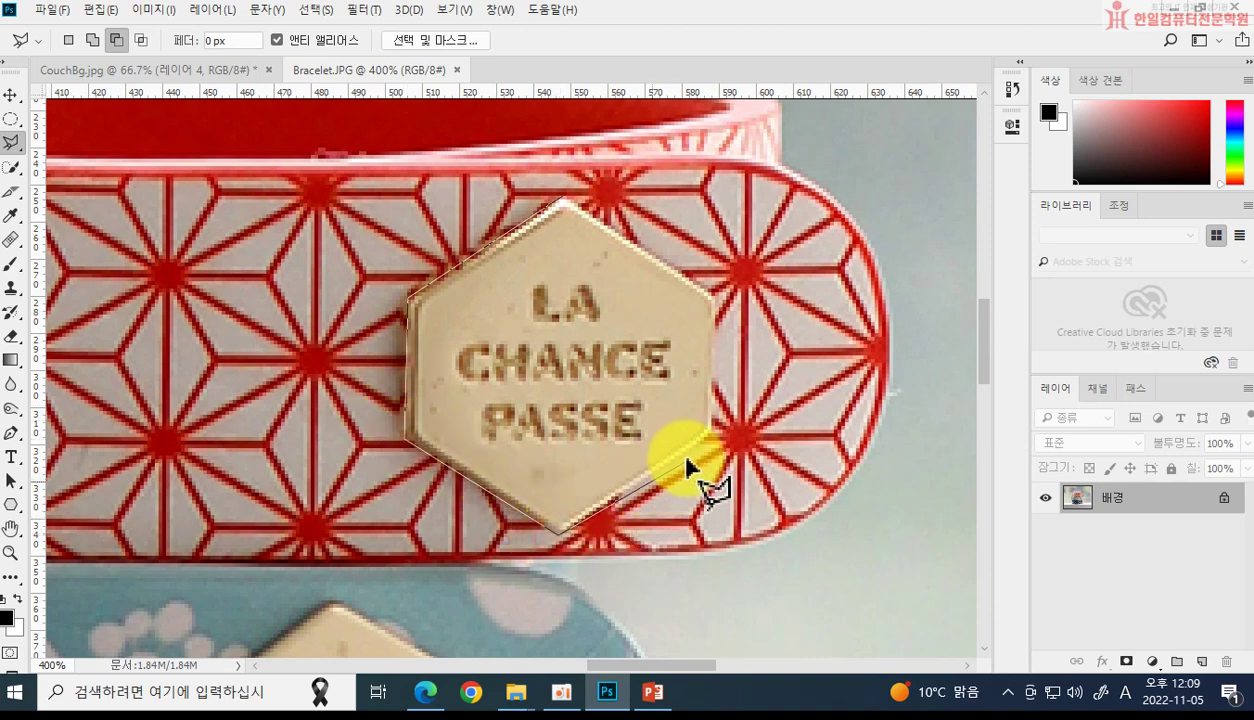
click(712, 434)
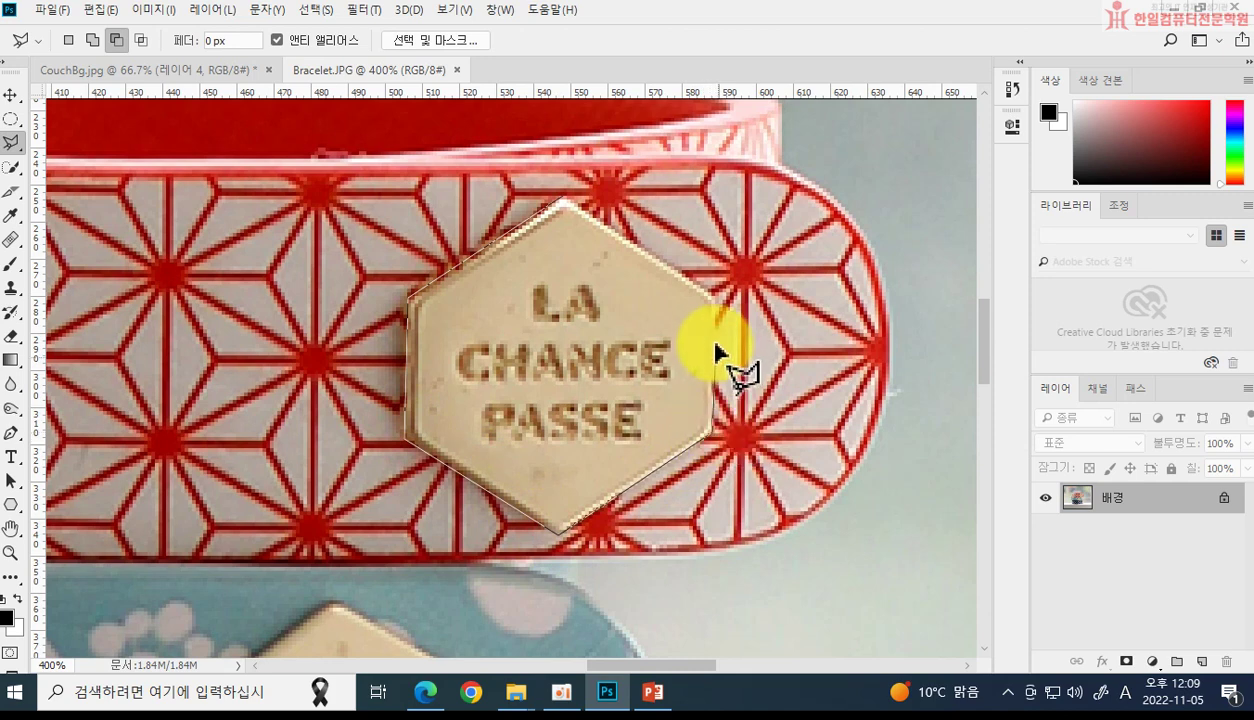
click(715, 300)
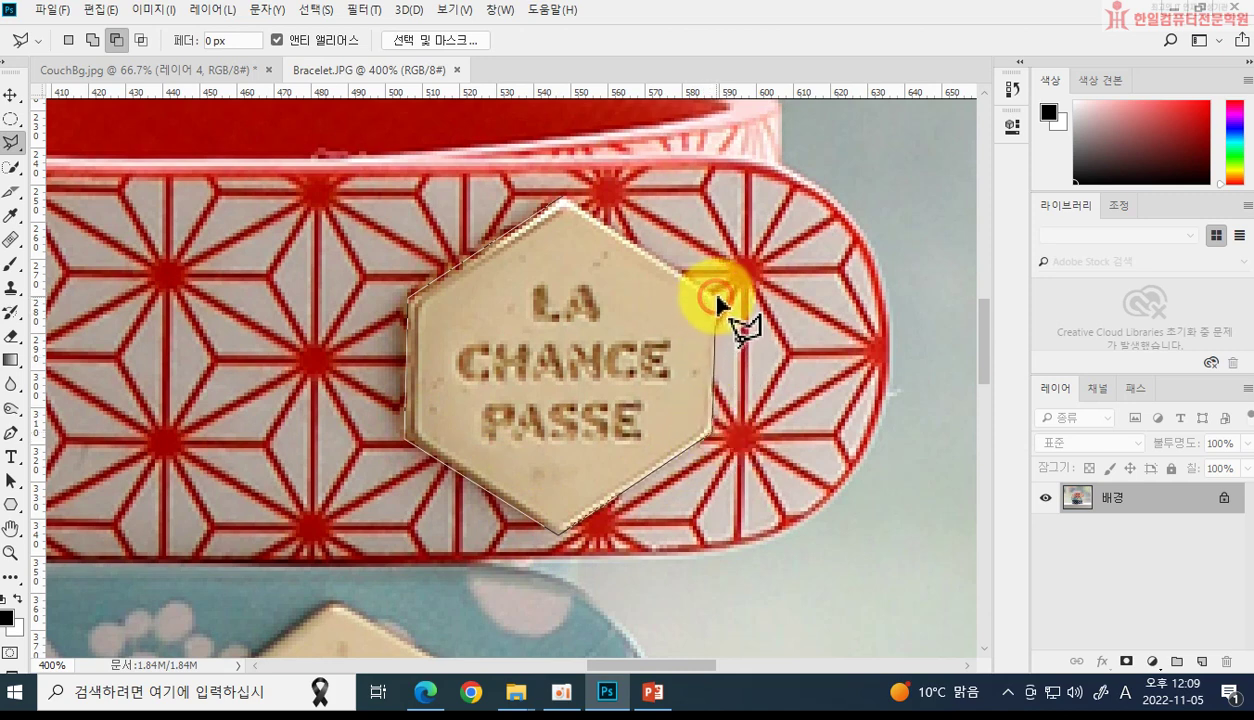
click(564, 198)
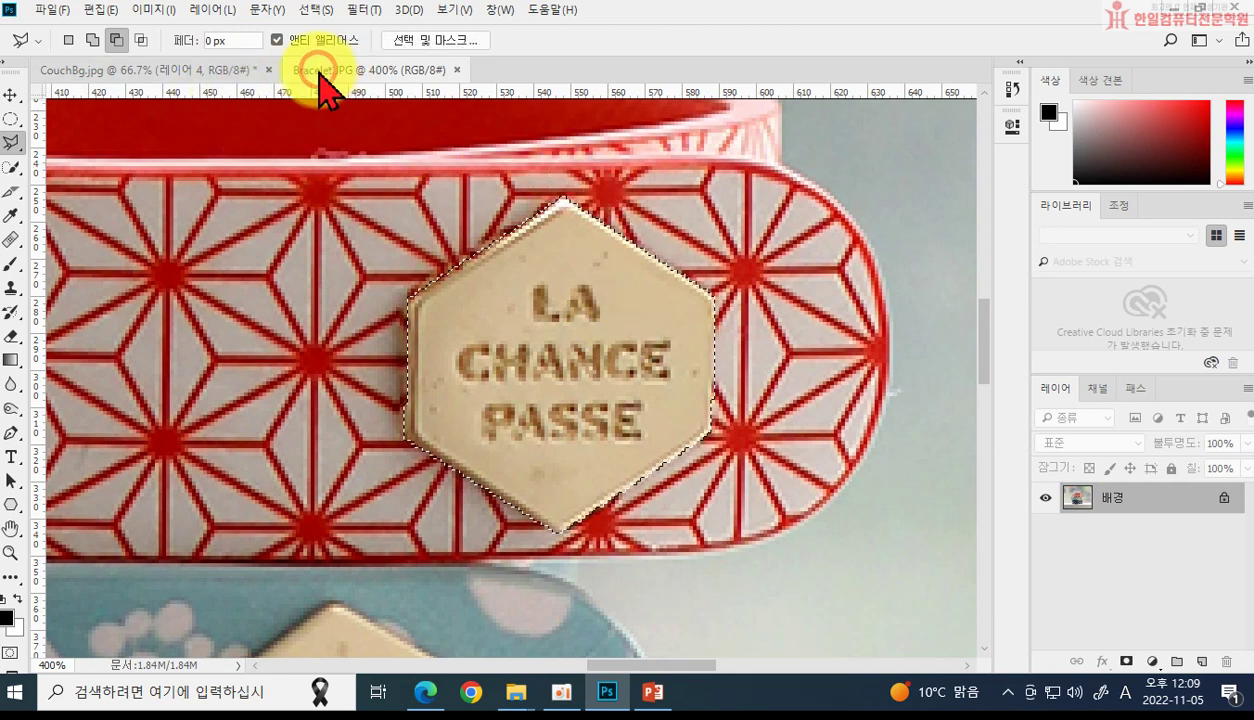
Step: Float the Bracelet.JPG window, copy the selected plate onto the plant pot in CouchBg.jpg, and scale it down to fit the pot
drag(332, 77, 532, 215)
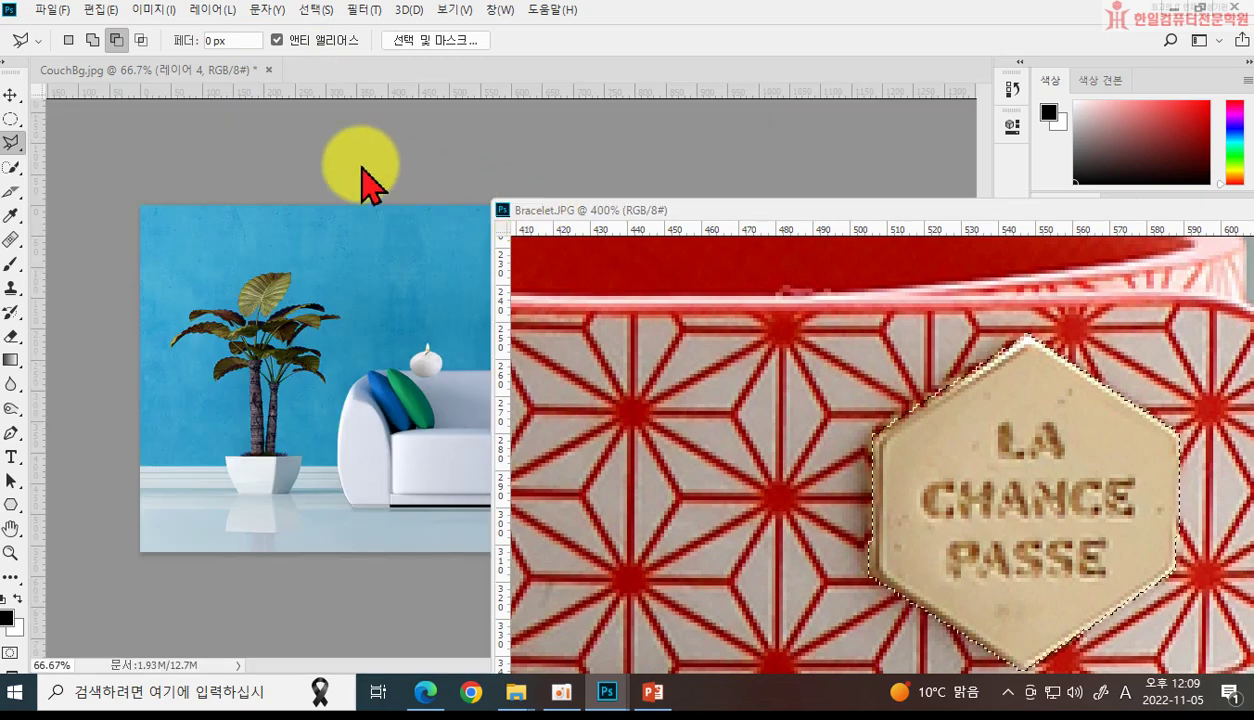
click(12, 95)
drag(893, 466, 258, 476)
key(ctrl+t)
key(Return)
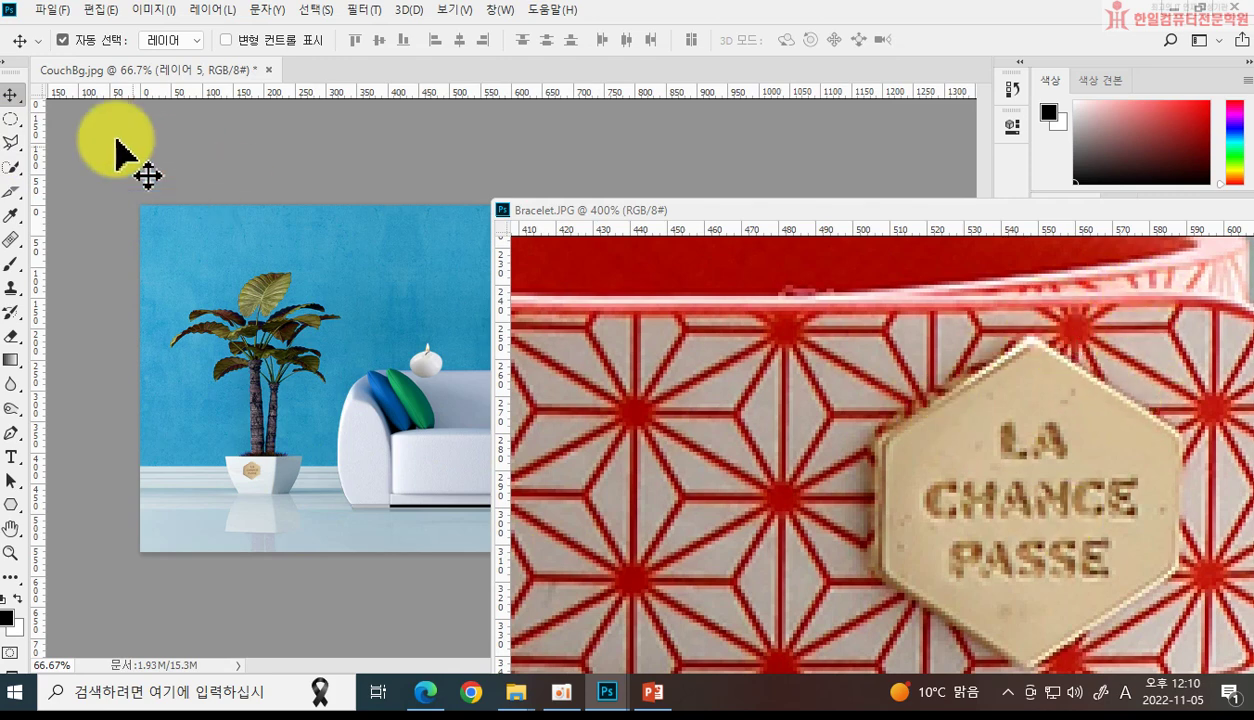
Step: Open V_Other2.jpg and float it in its own window over CouchBg.jpg
click(11, 144)
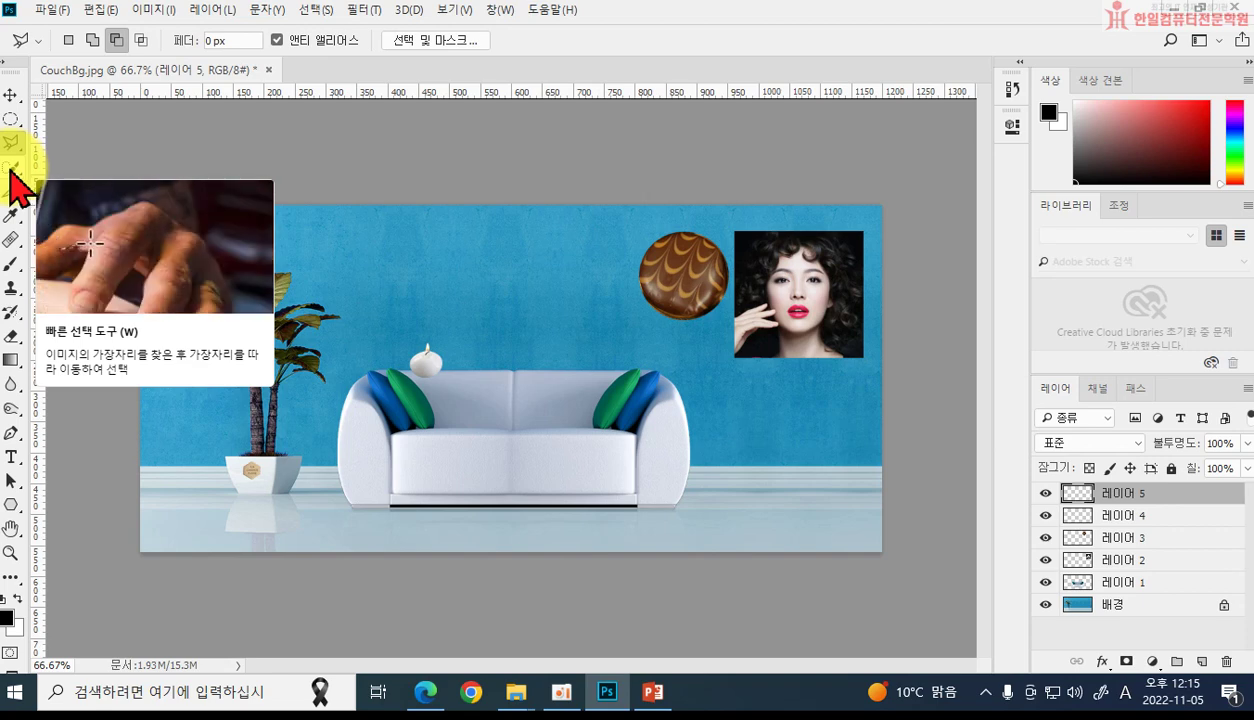
click(55, 25)
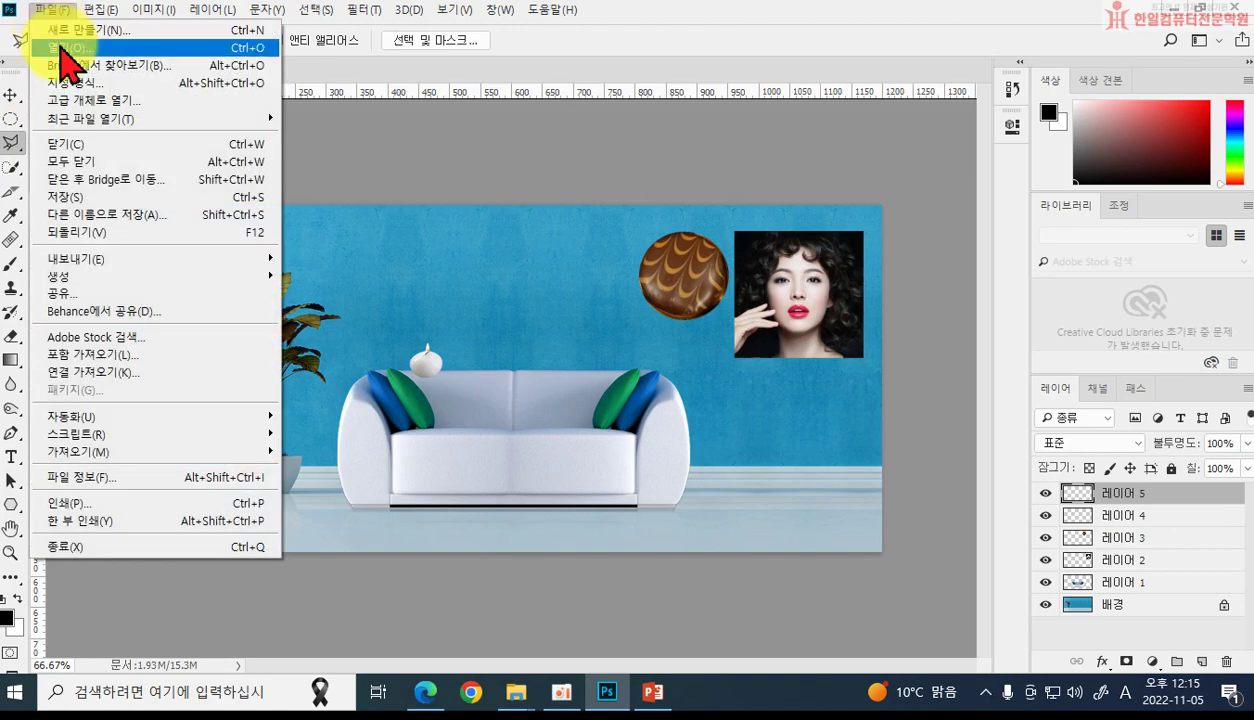
click(61, 55)
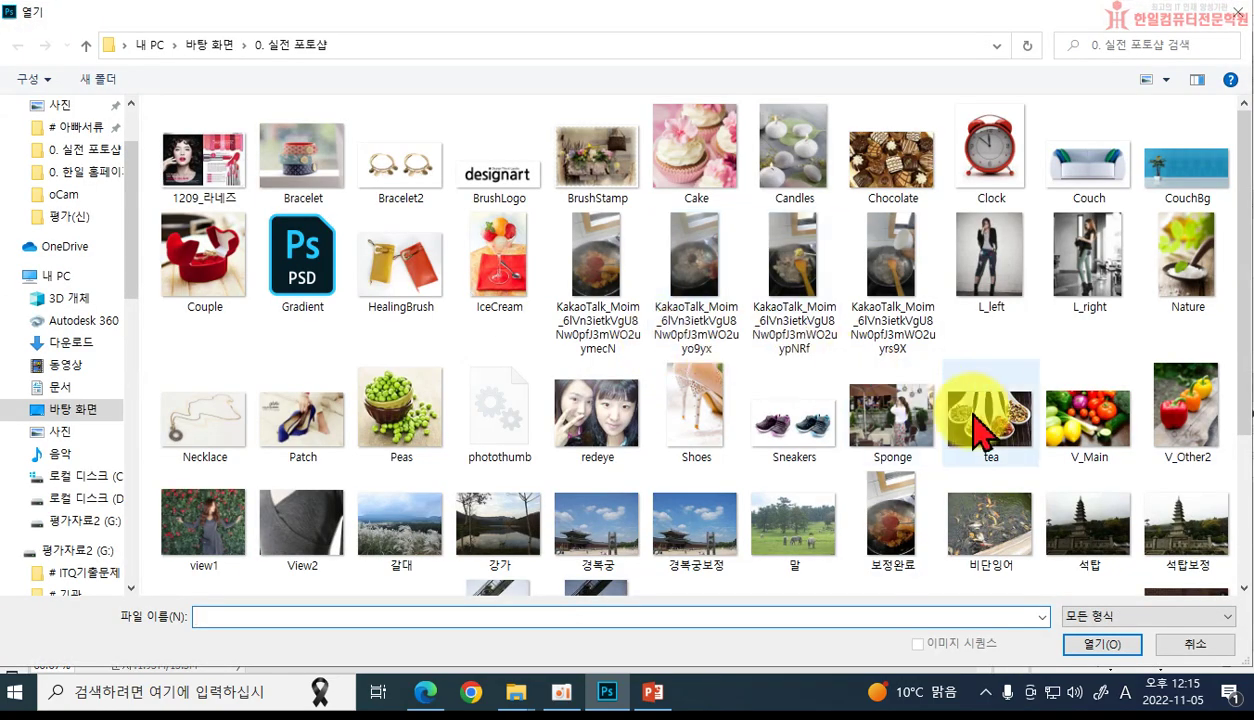
click(1185, 410)
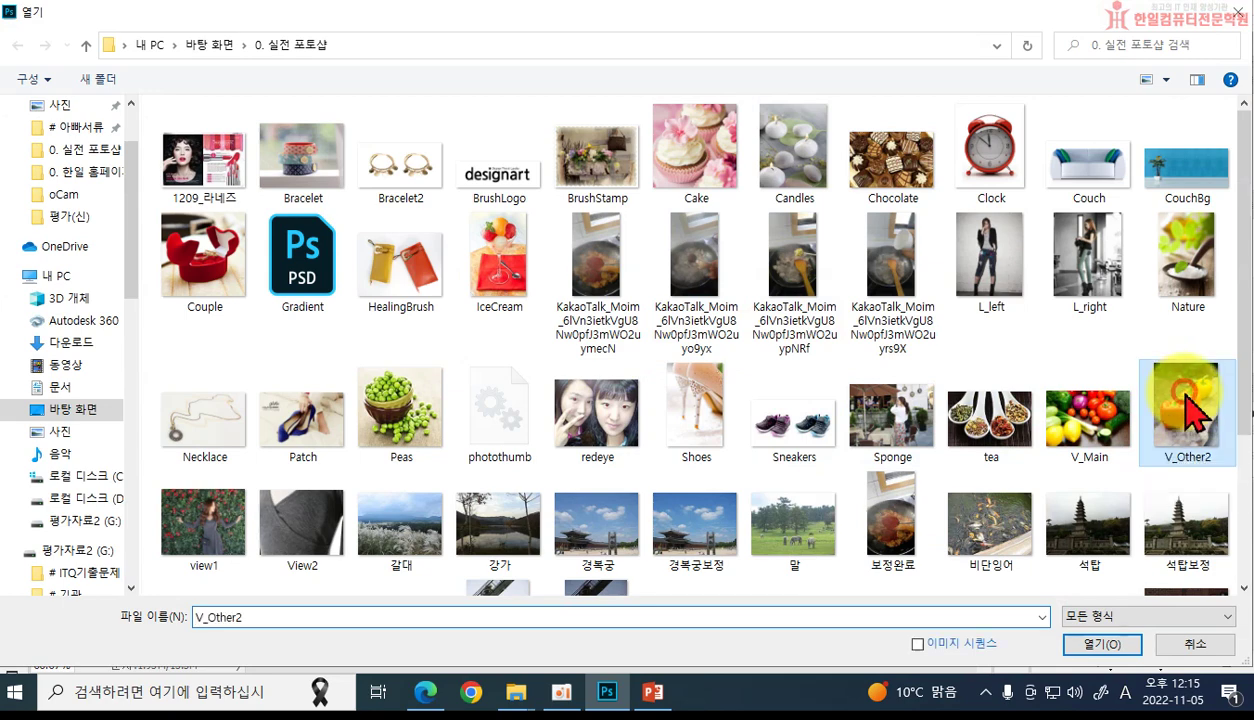
click(1103, 646)
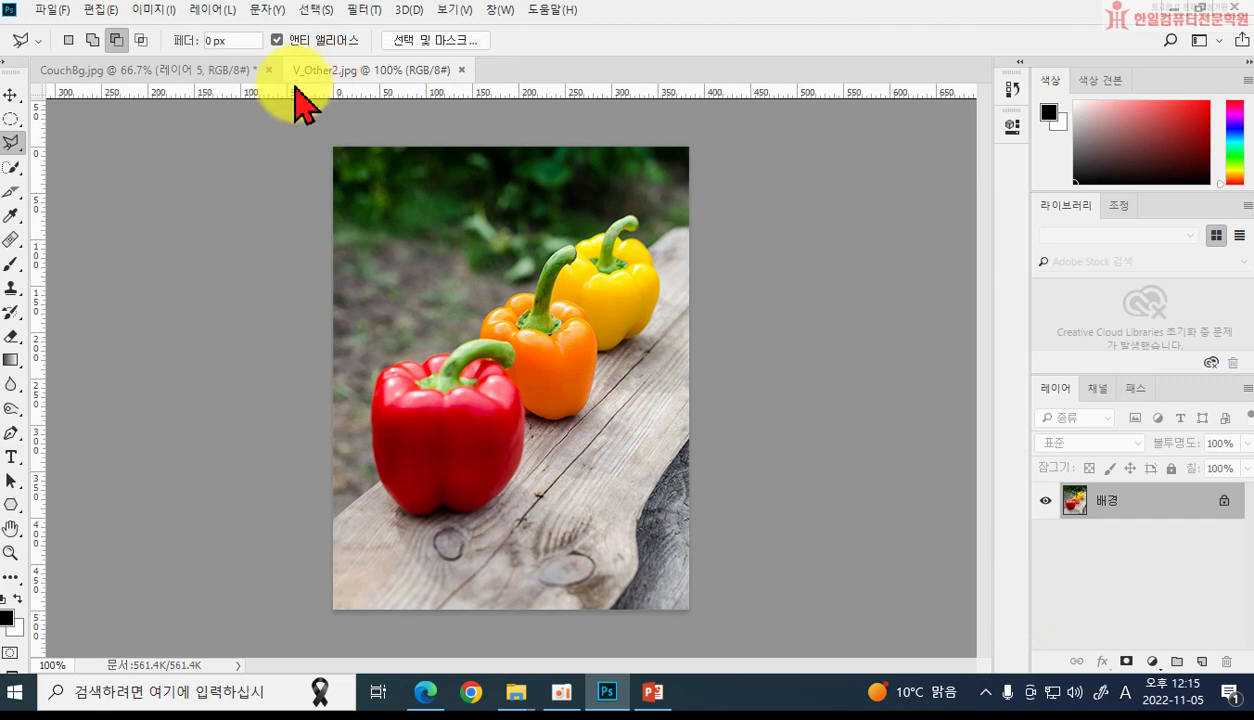
drag(319, 73, 443, 152)
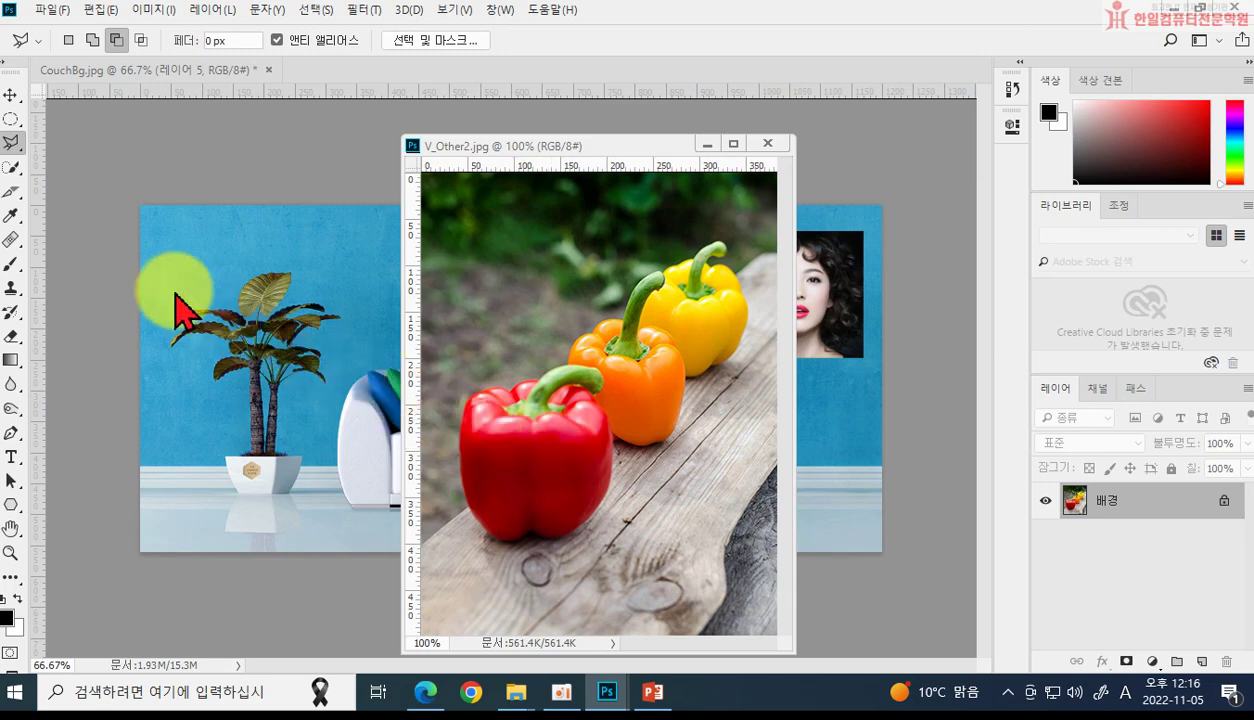
Step: Select the whole red bell pepper, including its green stem, with the Quick Selection tool
click(11, 170)
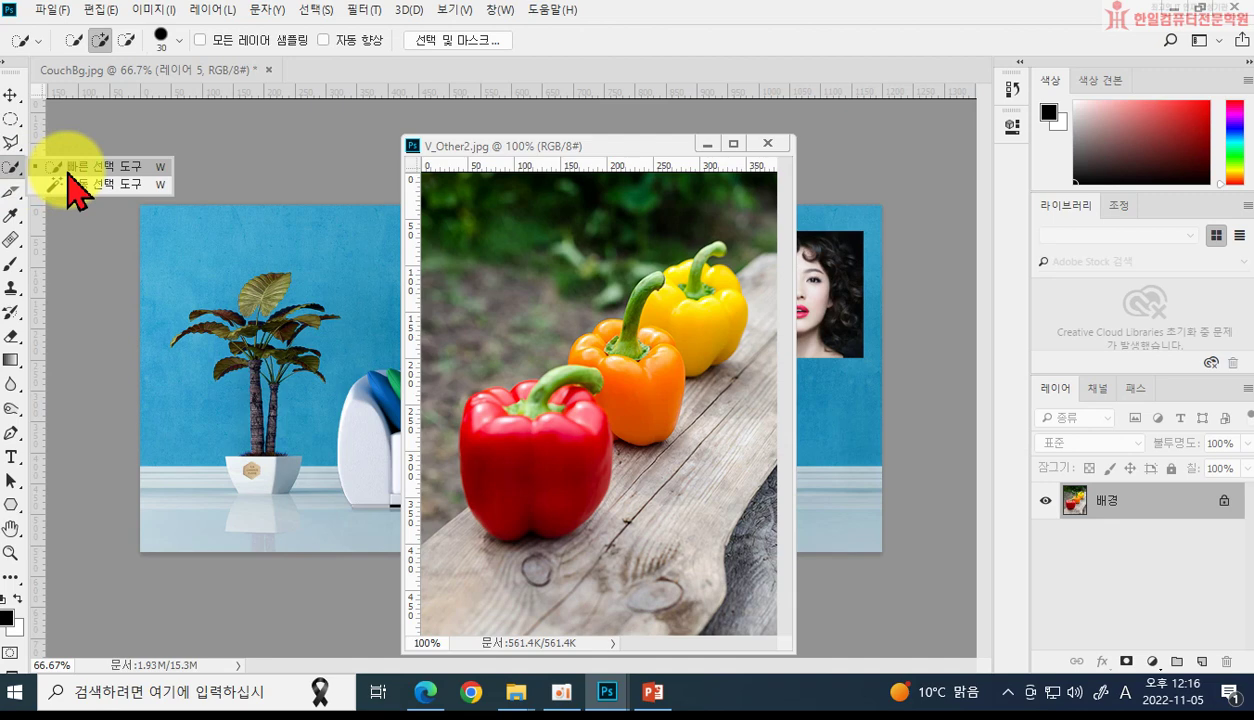
click(16, 167)
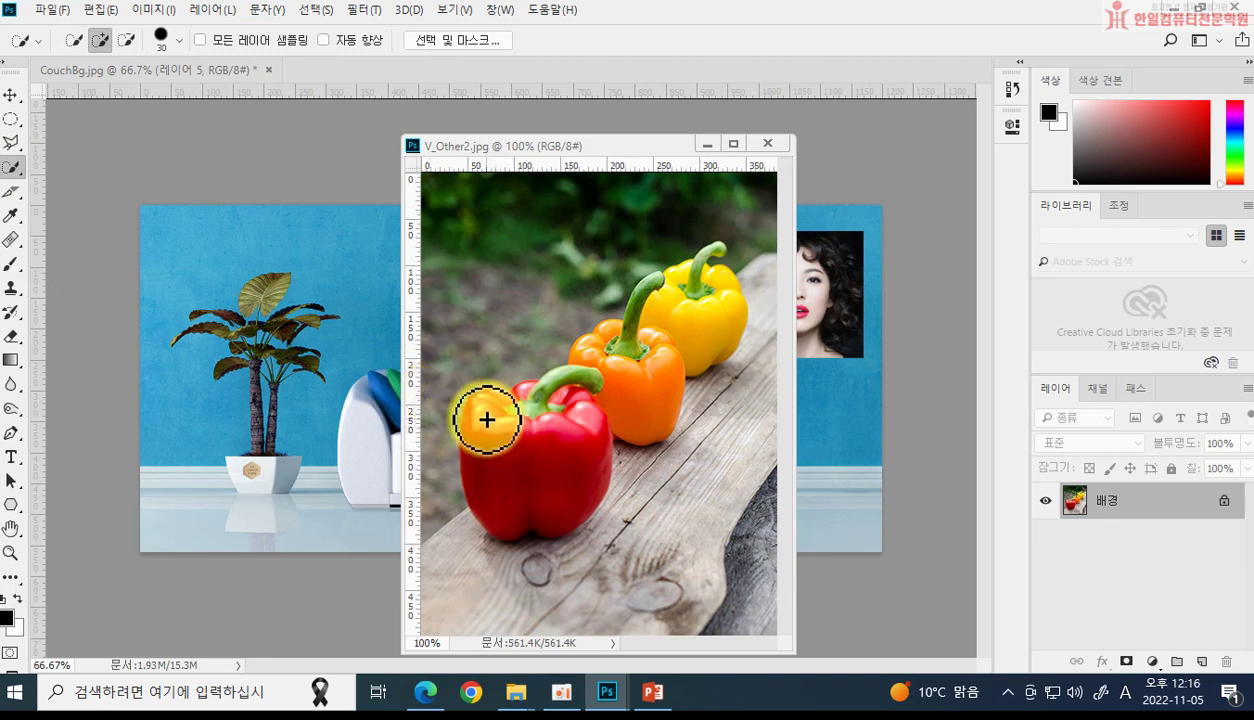
mouse_move(481, 414)
mouse_down()
mouse_move(502, 504)
mouse_move(523, 525)
mouse_move(531, 401)
mouse_move(563, 417)
mouse_up()
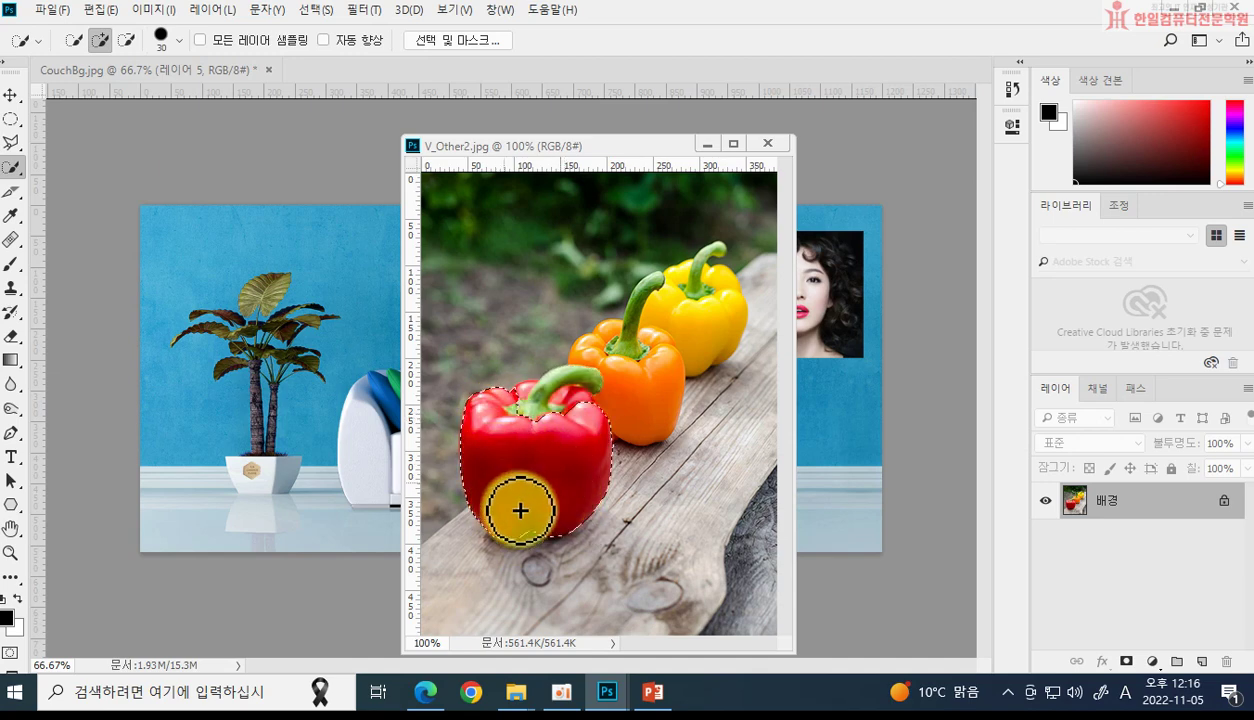
mouse_move(520, 511)
mouse_down()
mouse_move(543, 476)
mouse_move(557, 400)
mouse_up()
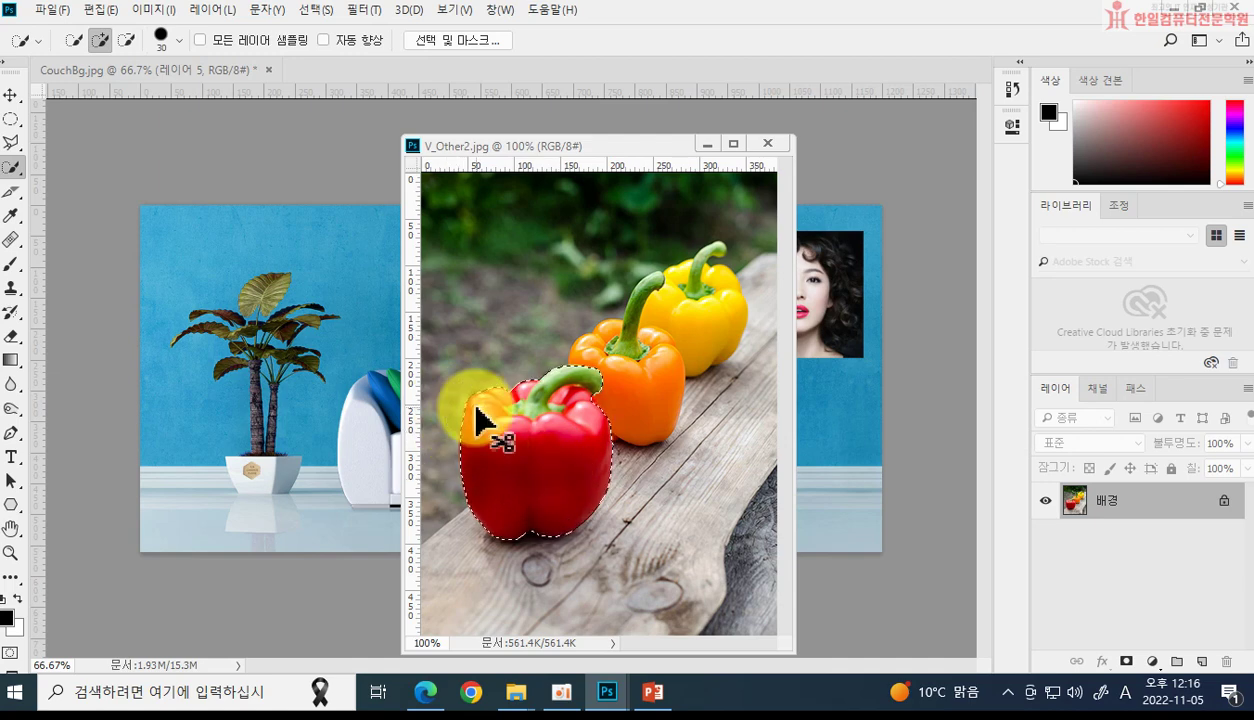
mouse_move(476, 409)
mouse_down()
mouse_move(532, 402)
mouse_move(543, 419)
mouse_move(542, 401)
mouse_move(502, 417)
mouse_move(487, 440)
mouse_move(483, 421)
mouse_move(514, 503)
mouse_up()
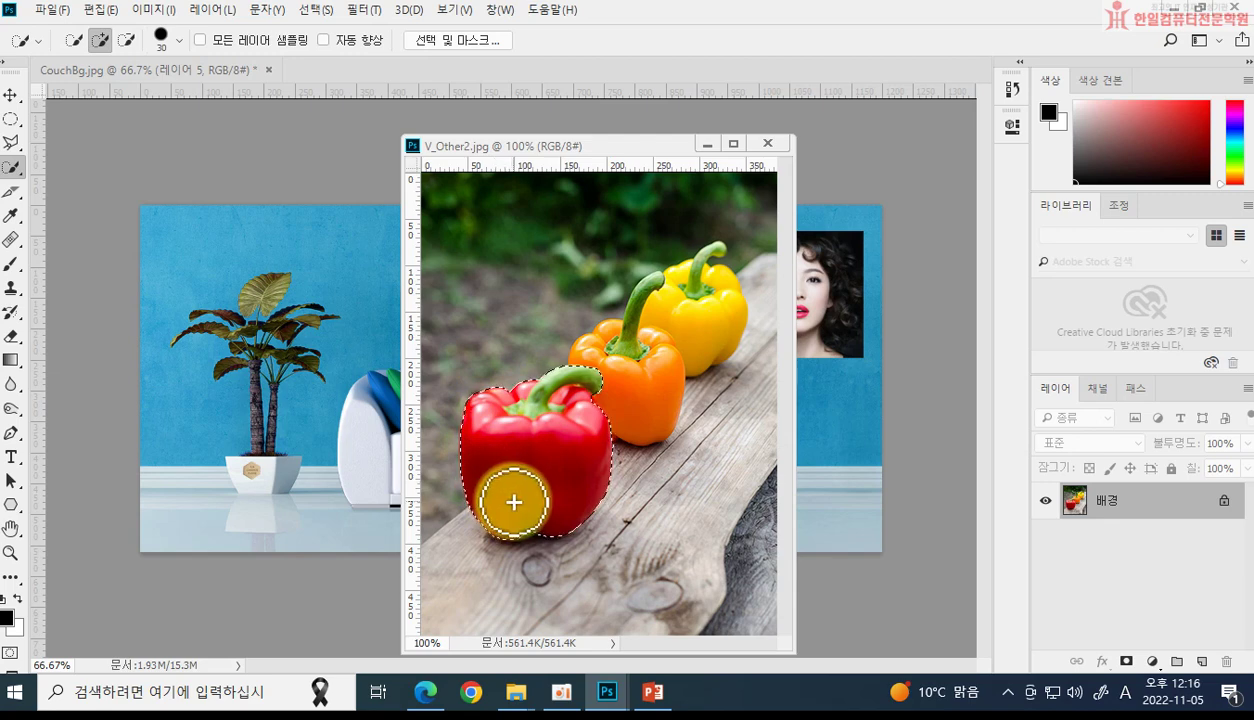
Step: Copy the selected red pepper beside the plant pot in CouchBg.jpg with the Move tool, and reactivate the Quick Selection tool
click(12, 94)
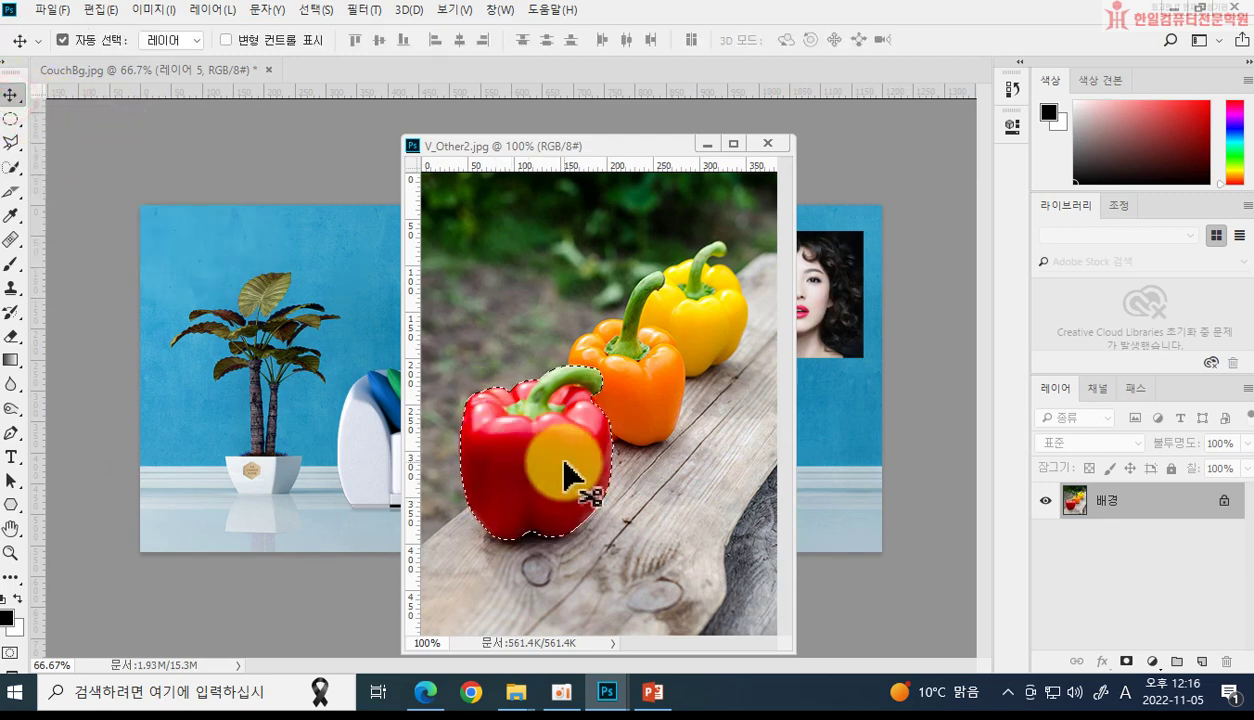
drag(565, 462, 224, 497)
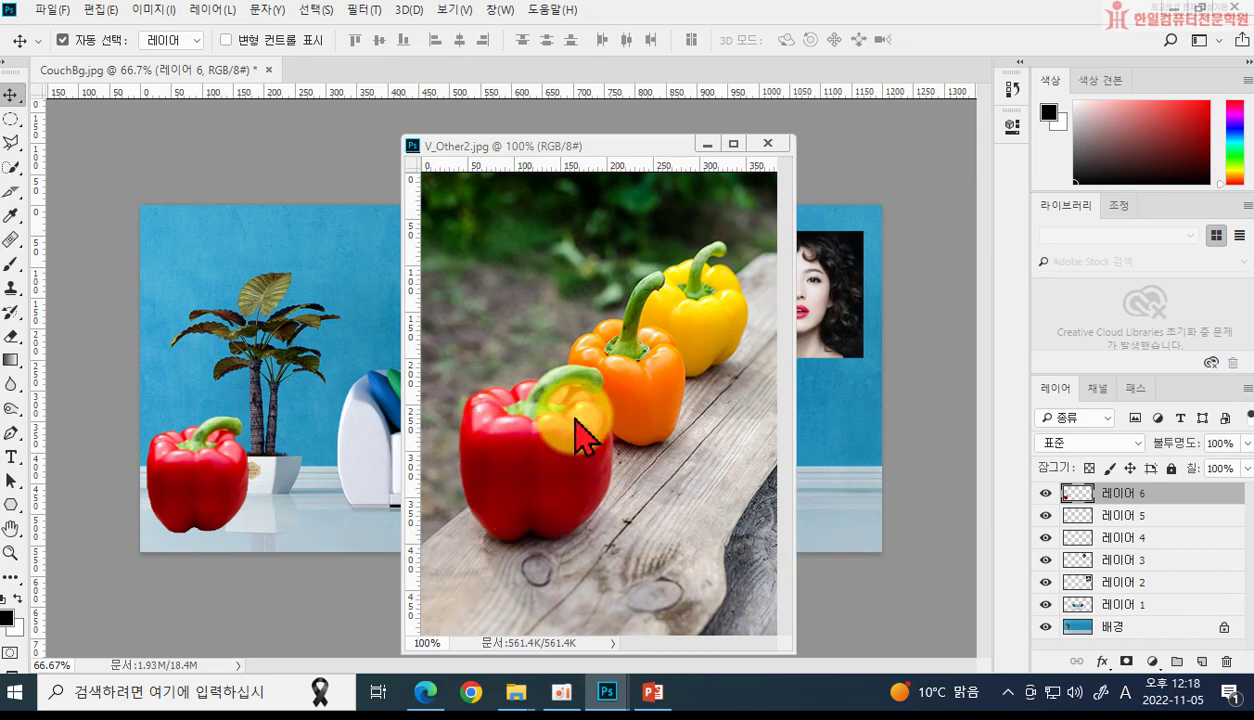
click(14, 168)
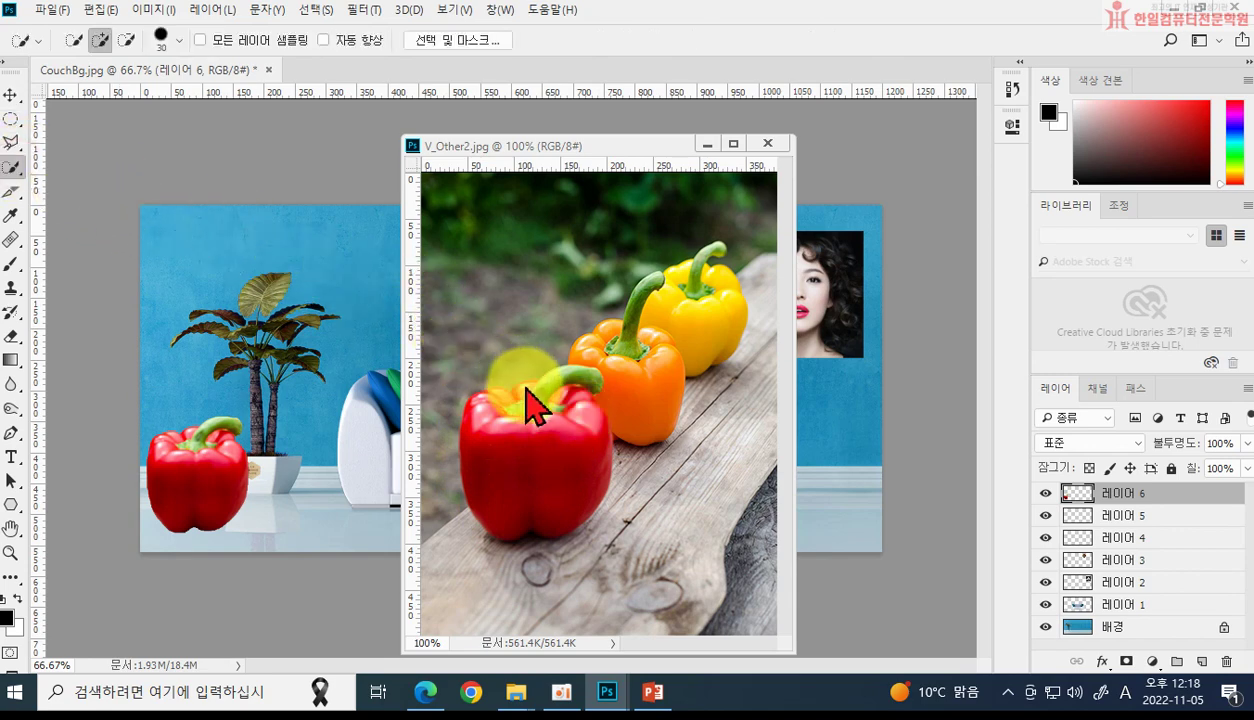
Step: Clear the old selection in V_Other2.jpg and try selecting the red pepper with a 100 px Quick Selection brush, then deselect
click(527, 145)
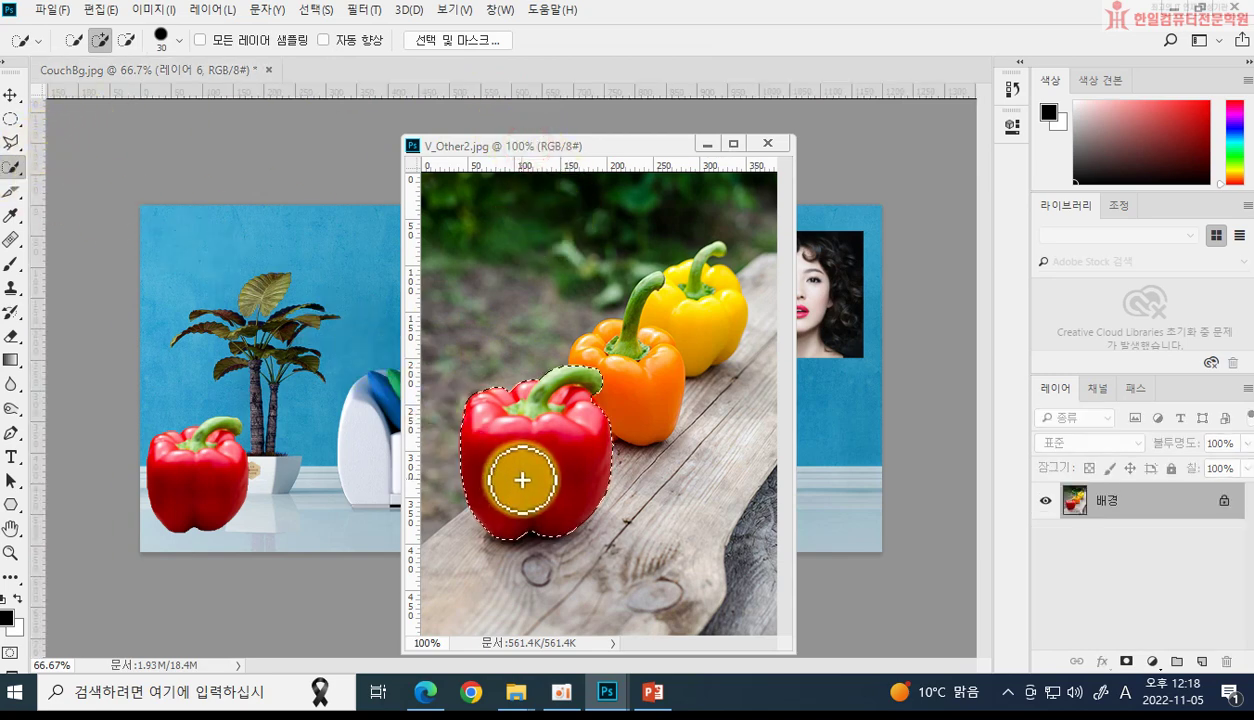
key(ctrl+d)
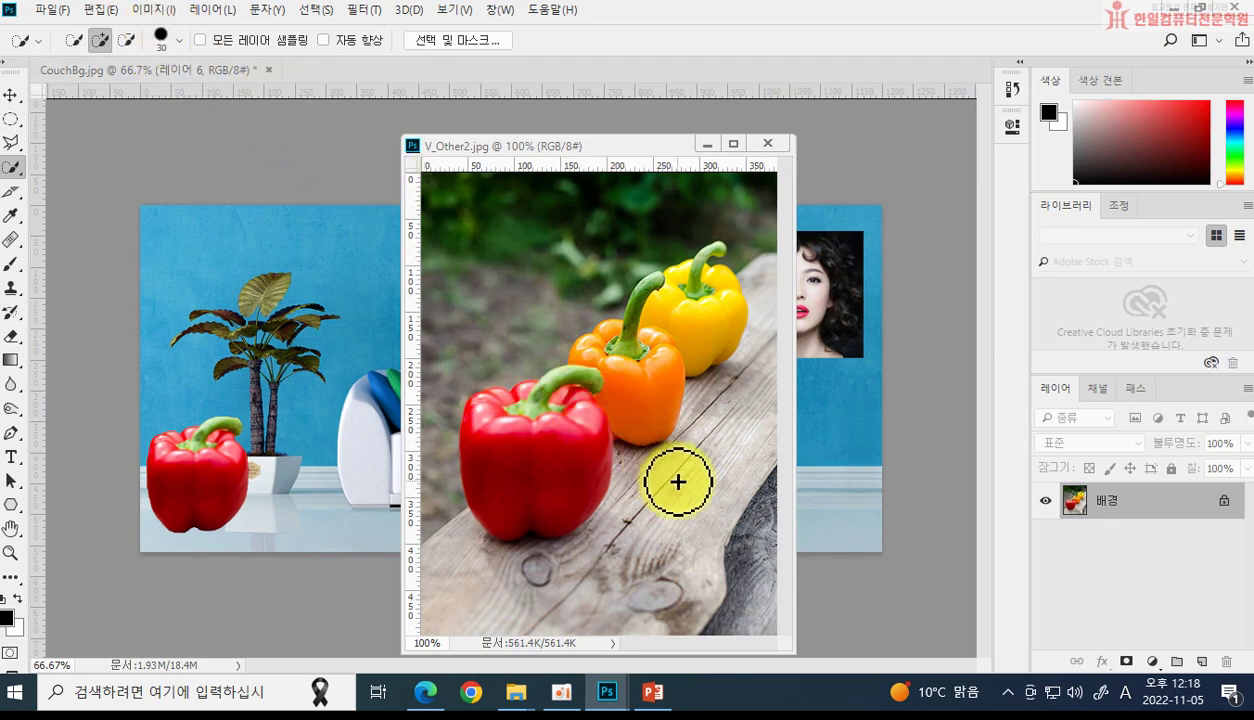
key(bracketright)
key(bracketright)
key(bracketright)
key(bracketright)
key(bracketright)
key(bracketright)
key(bracketright)
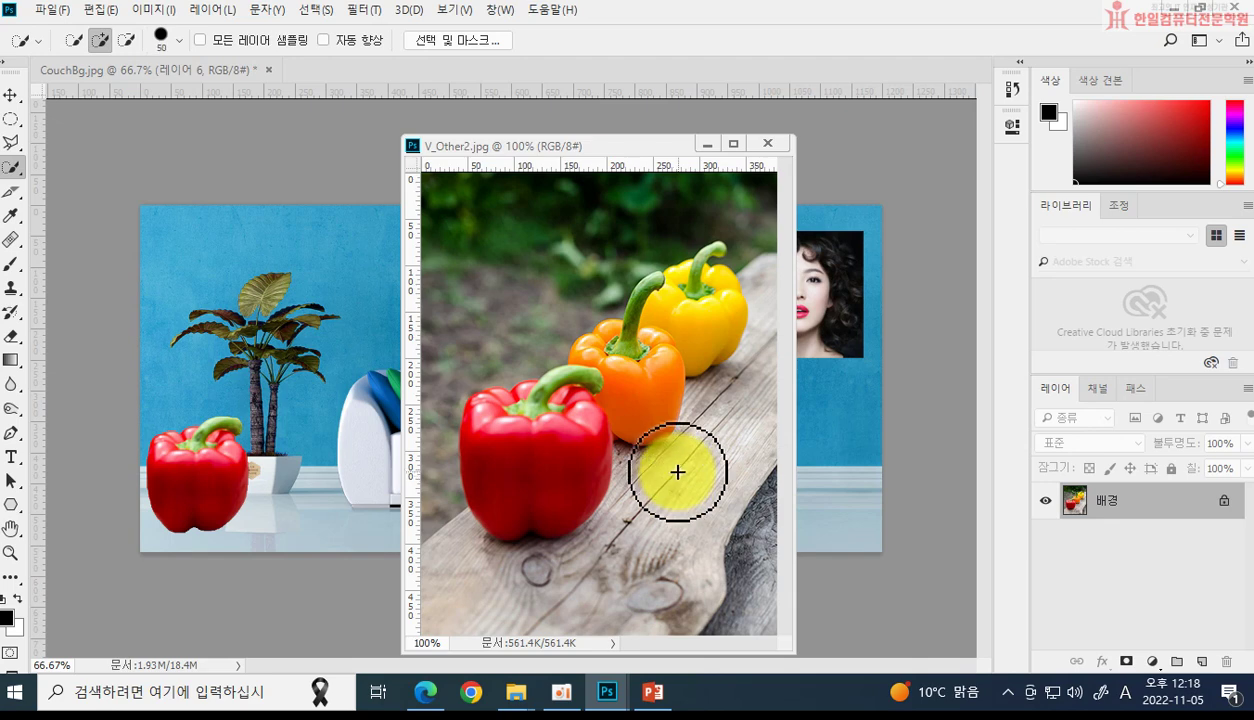
mouse_move(544, 467)
mouse_down()
mouse_move(524, 426)
mouse_move(563, 420)
mouse_move(617, 505)
mouse_up()
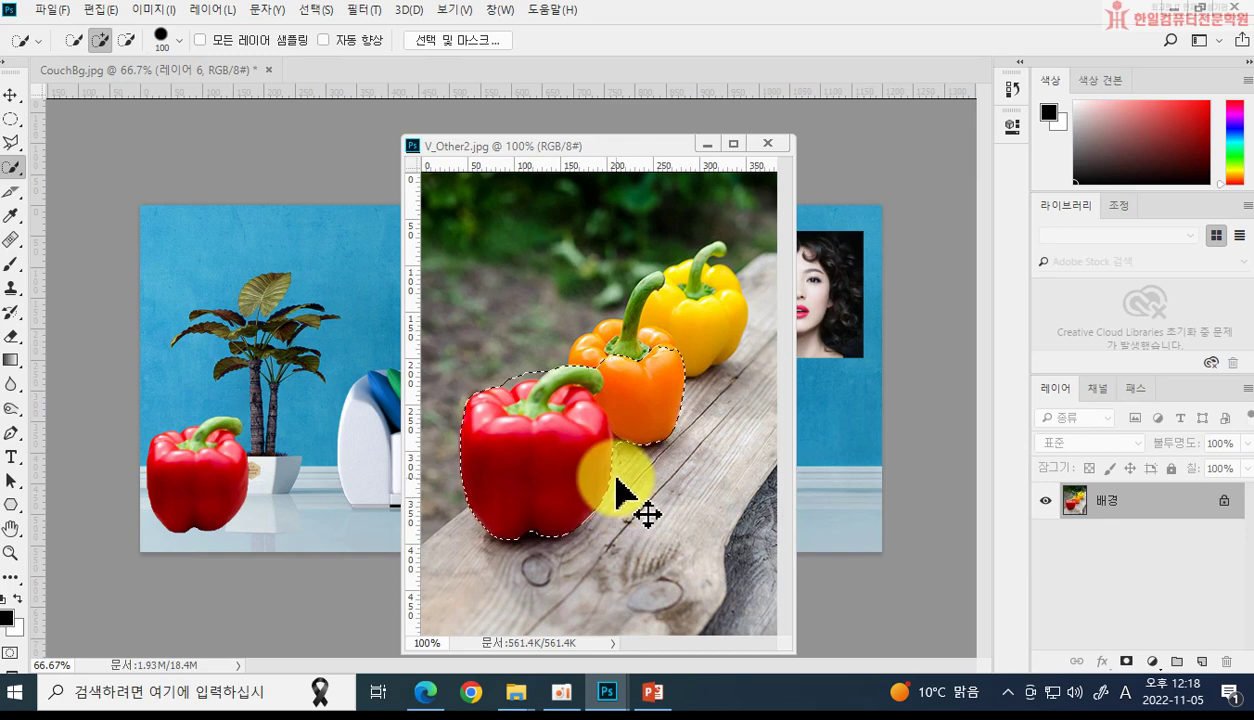
key(ctrl+d)
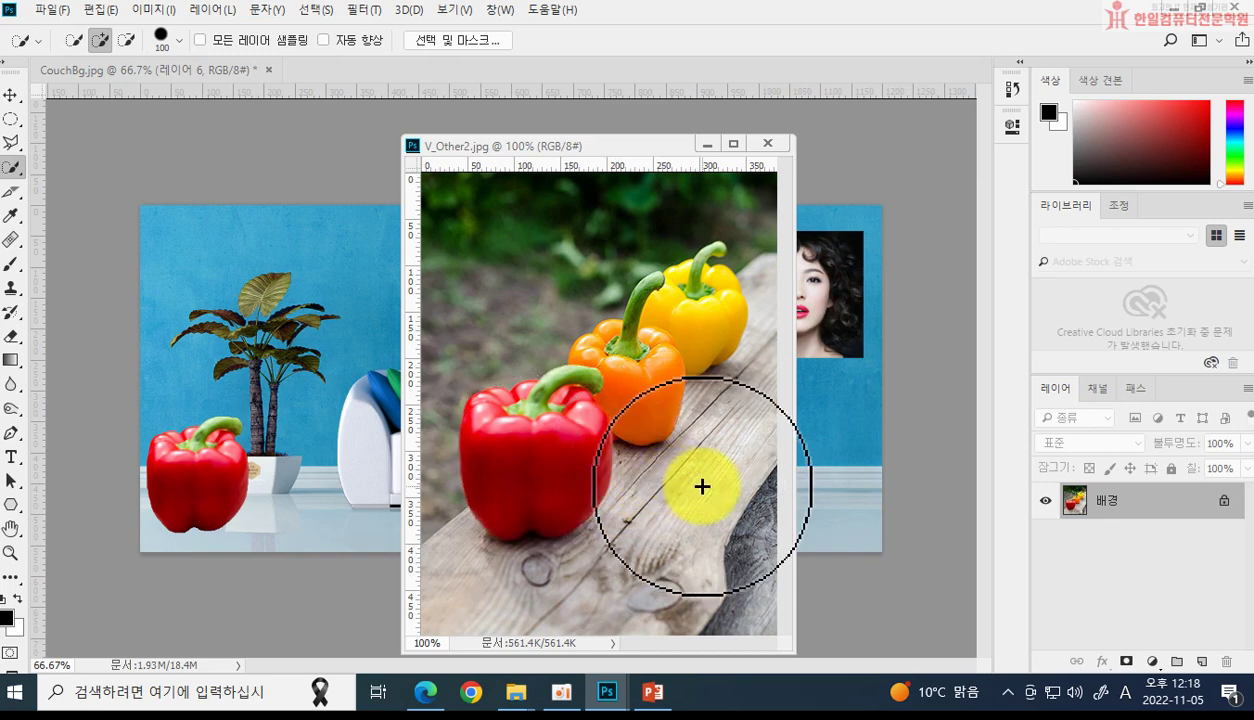
Step: Set the Quick Selection brush size to 35 px in the brush settings
click(176, 40)
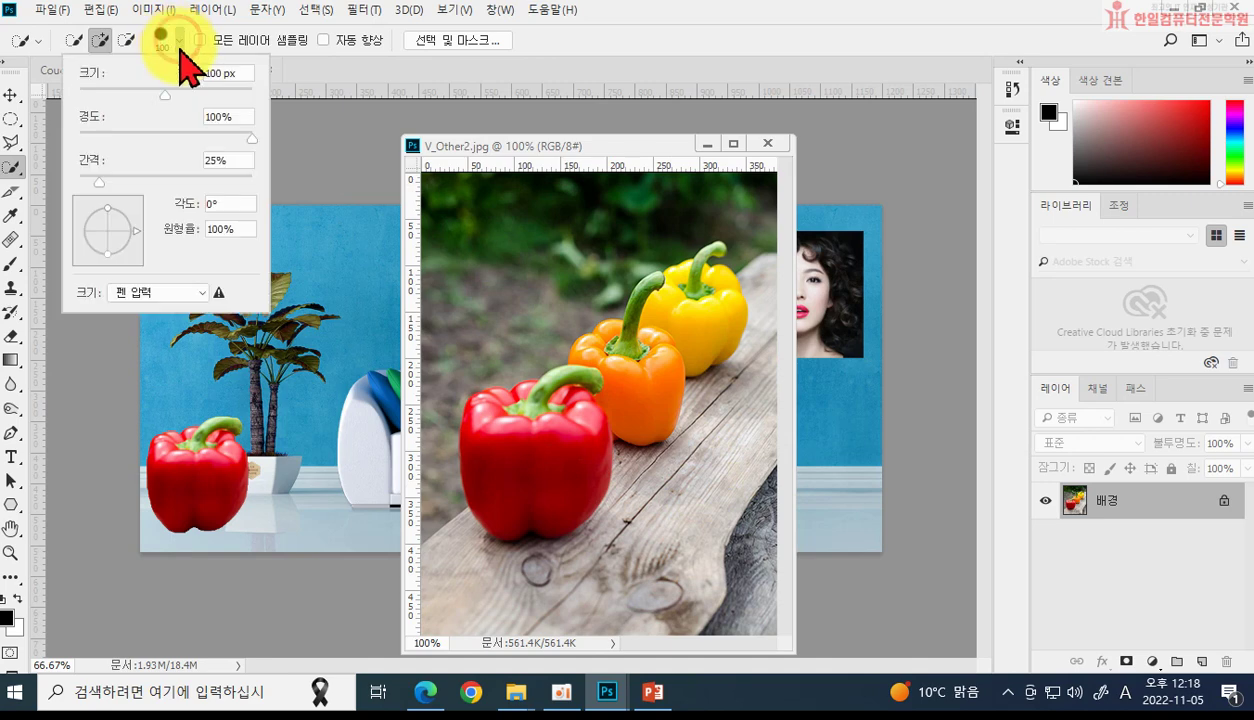
drag(168, 90, 115, 94)
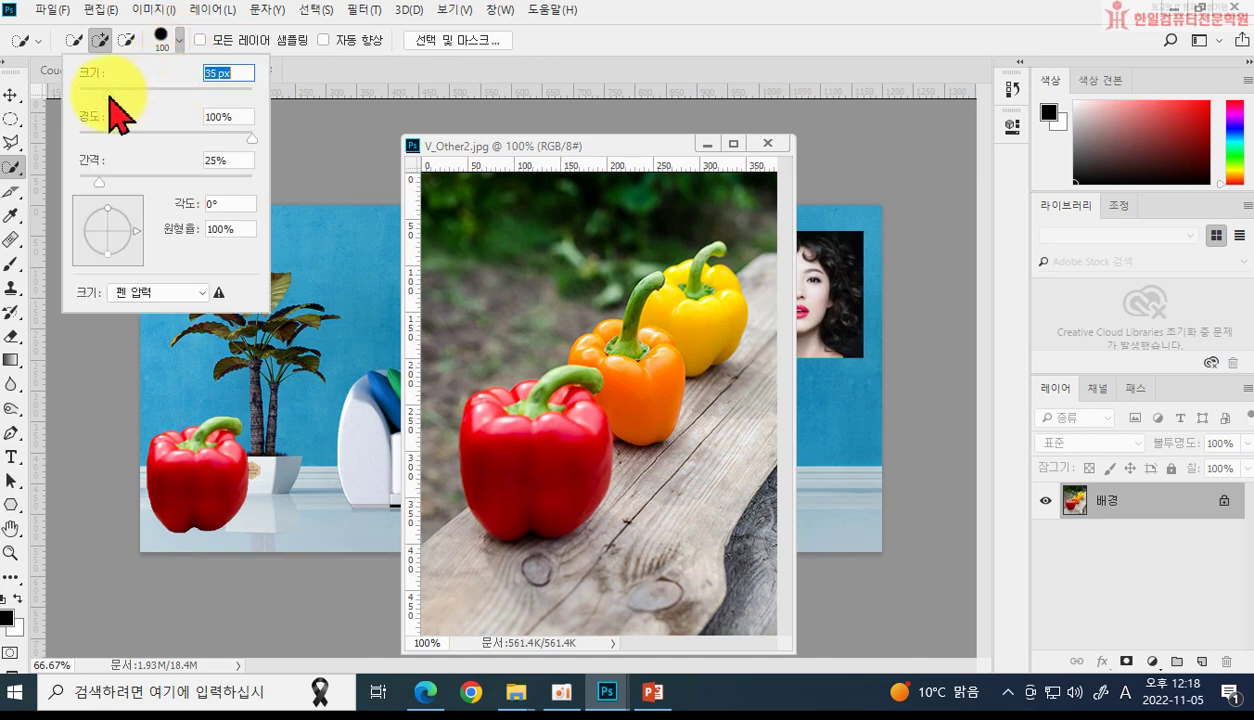
click(300, 82)
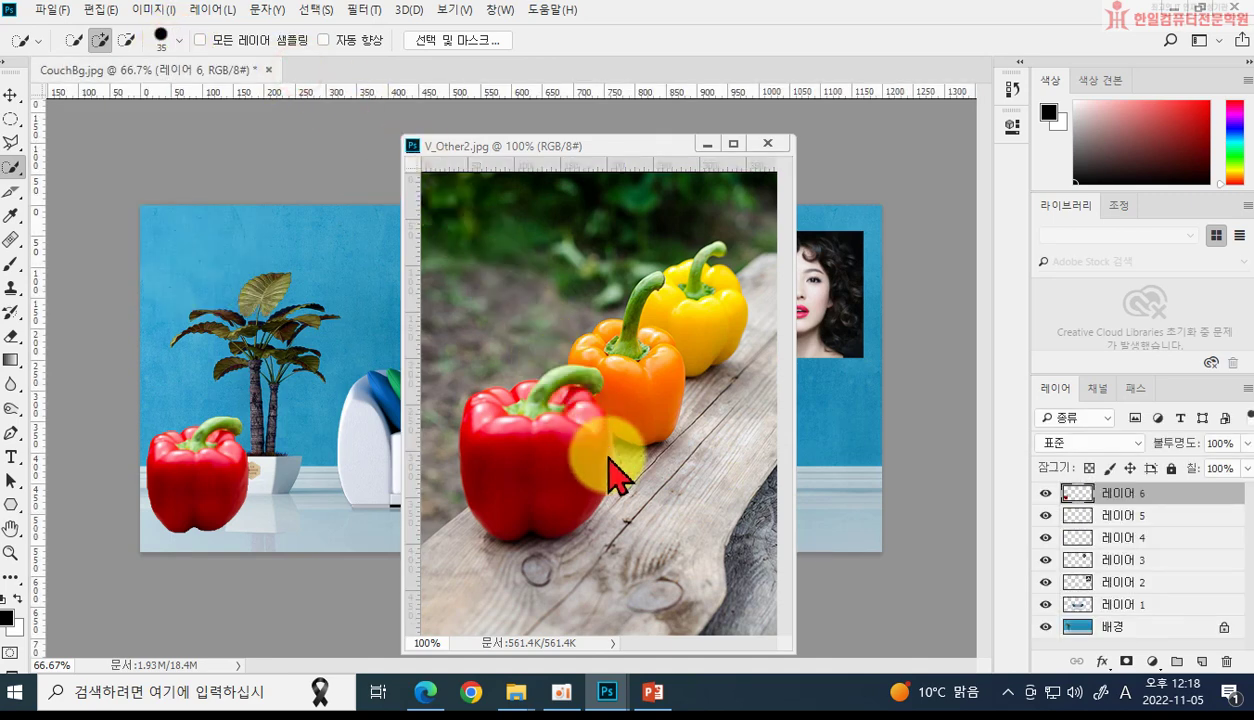
Step: Practise shrinking and enlarging the Quick Selection brush over the orange pepper in V_Other2.jpg
click(645, 430)
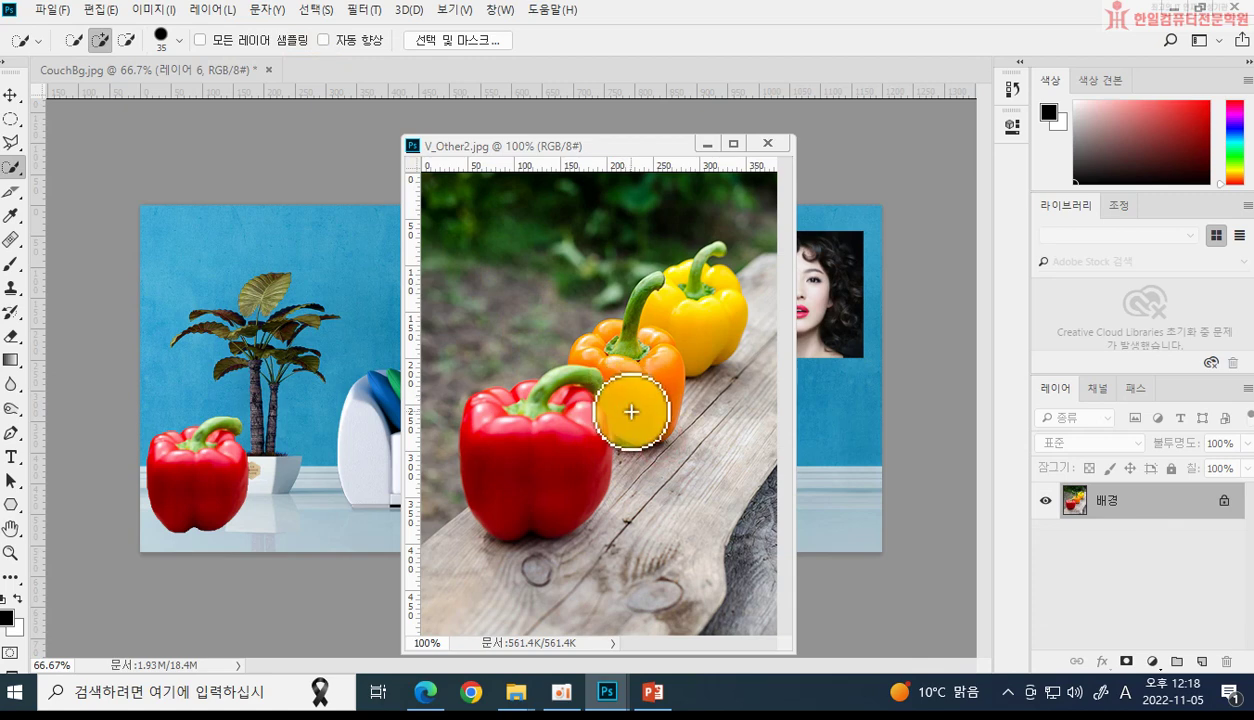
key(bracketleft)
key(bracketleft)
key(bracketleft)
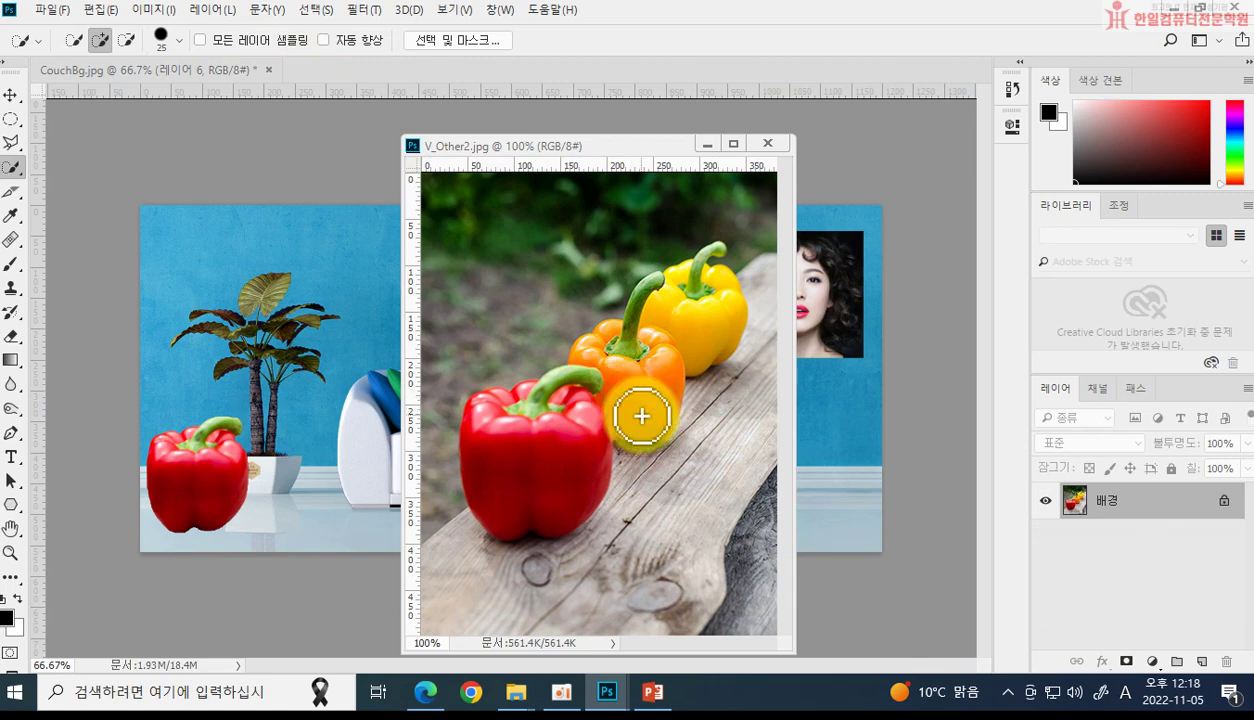
key(bracketleft)
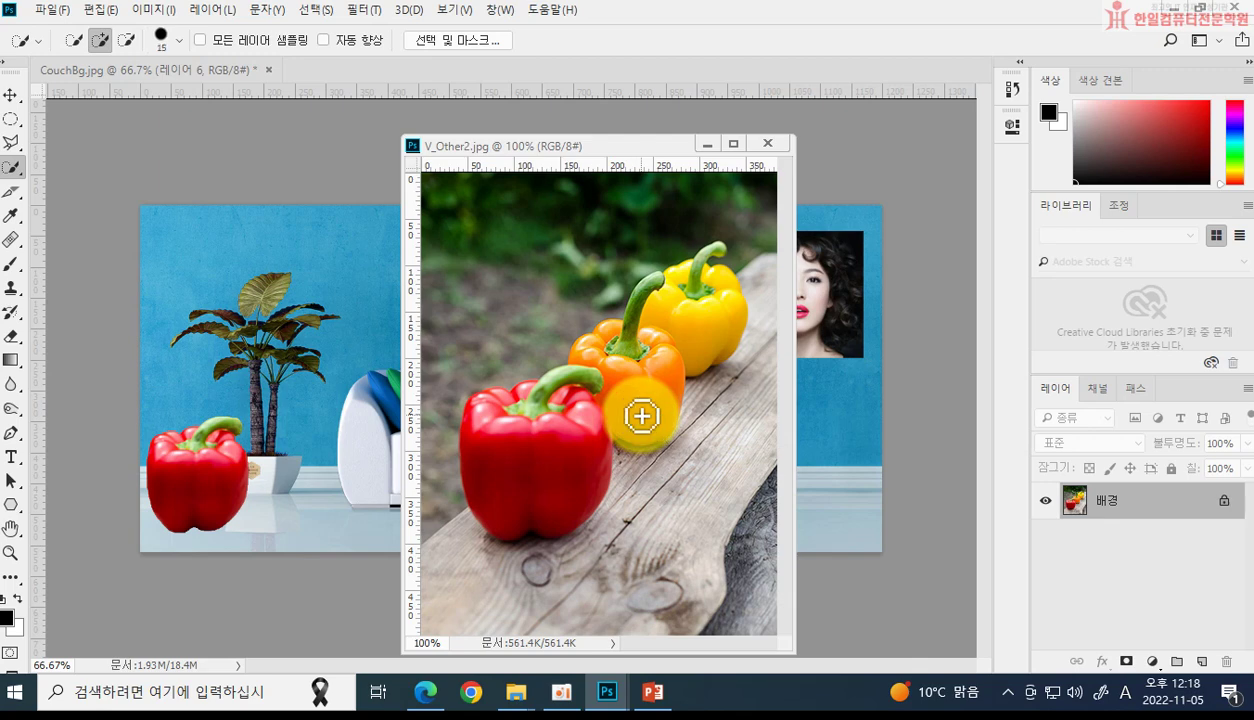
key(bracketright)
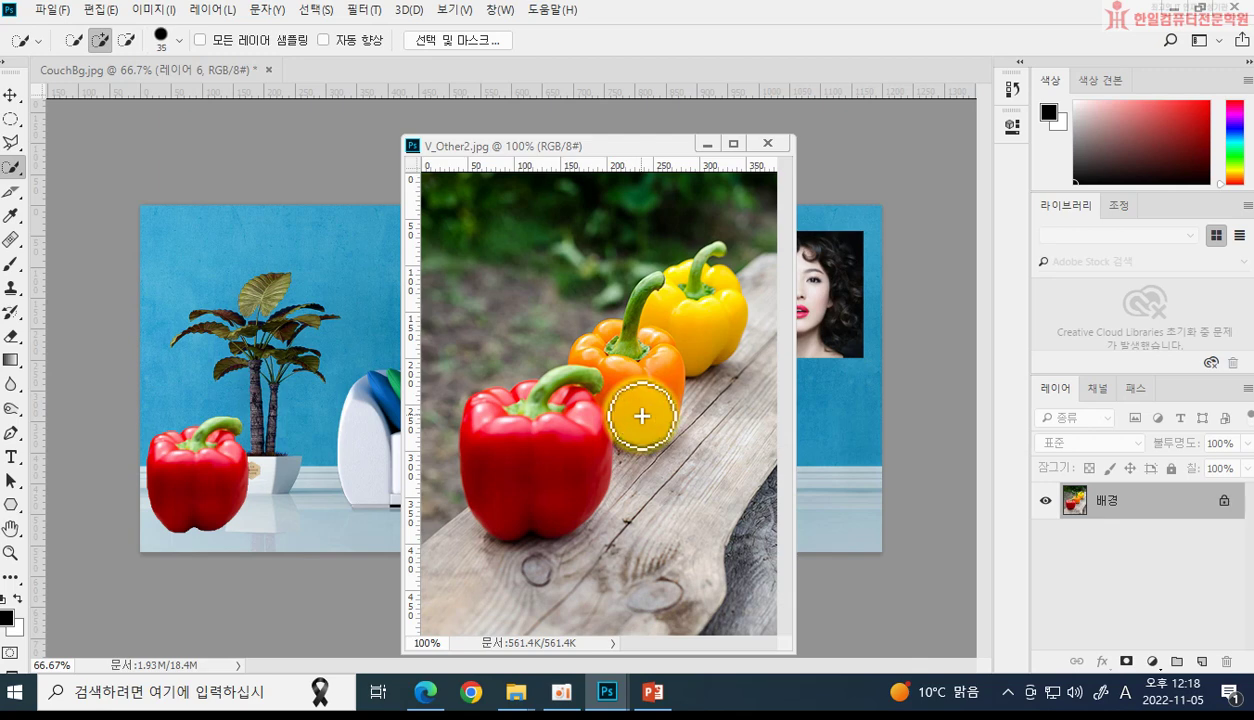
key(bracketright)
key(bracketright)
key(bracketleft)
key(bracketleft)
key(bracketleft)
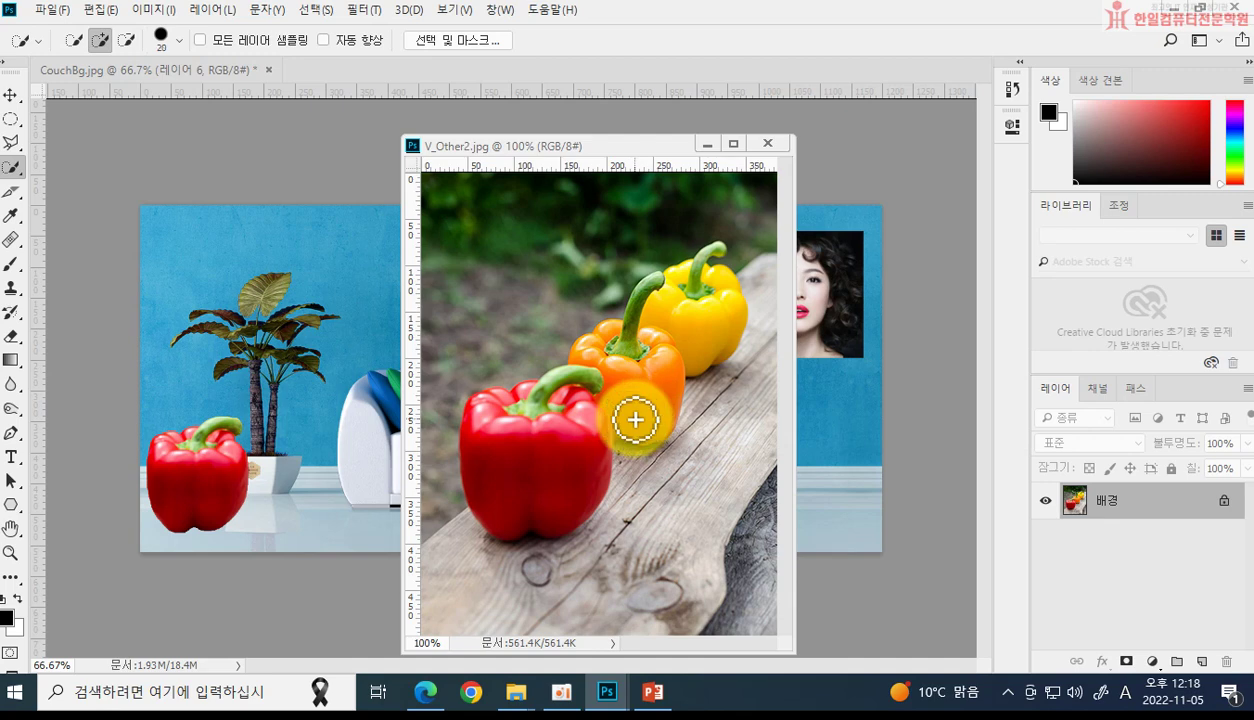
key(bracketleft)
key(bracketleft)
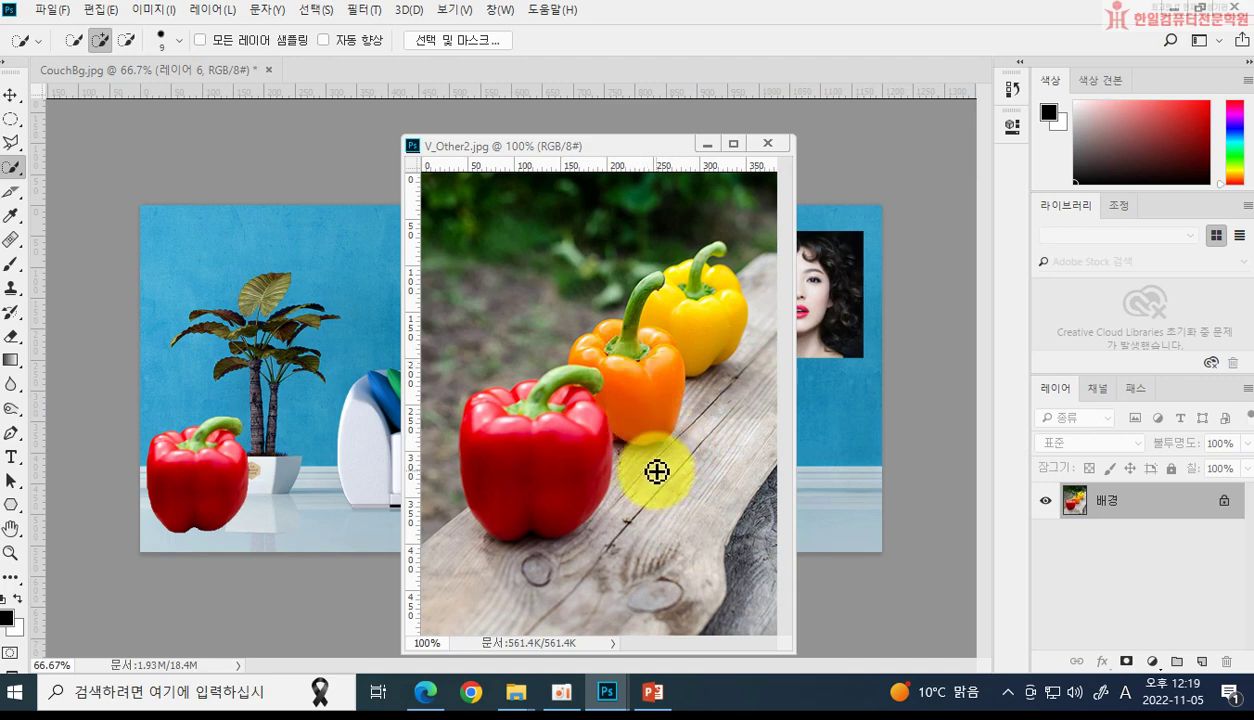
key(bracketleft)
key(bracketleft)
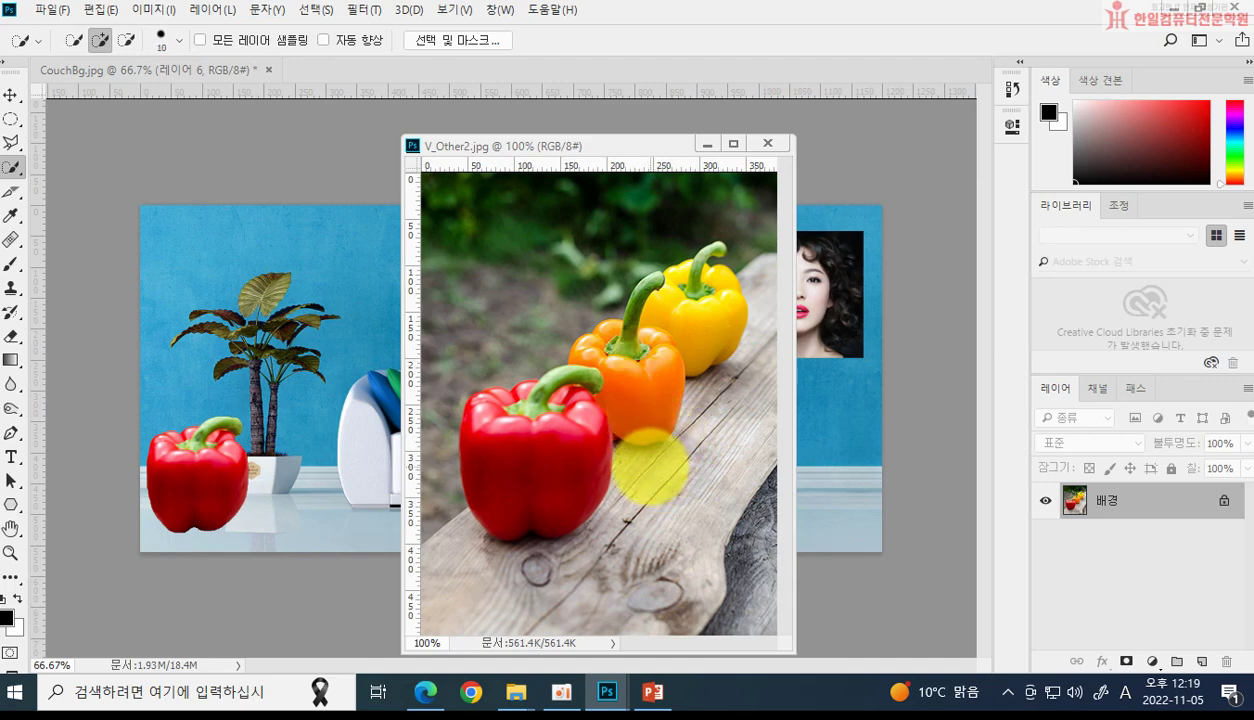
Step: Select the red pepper and its stem in V_Other2.jpg with a 30 px Quick Selection brush
key(bracketright)
key(bracketright)
mouse_move(532, 400)
mouse_down()
mouse_move(493, 524)
mouse_move(529, 478)
mouse_move(534, 415)
mouse_move(556, 404)
mouse_move(532, 456)
mouse_up()
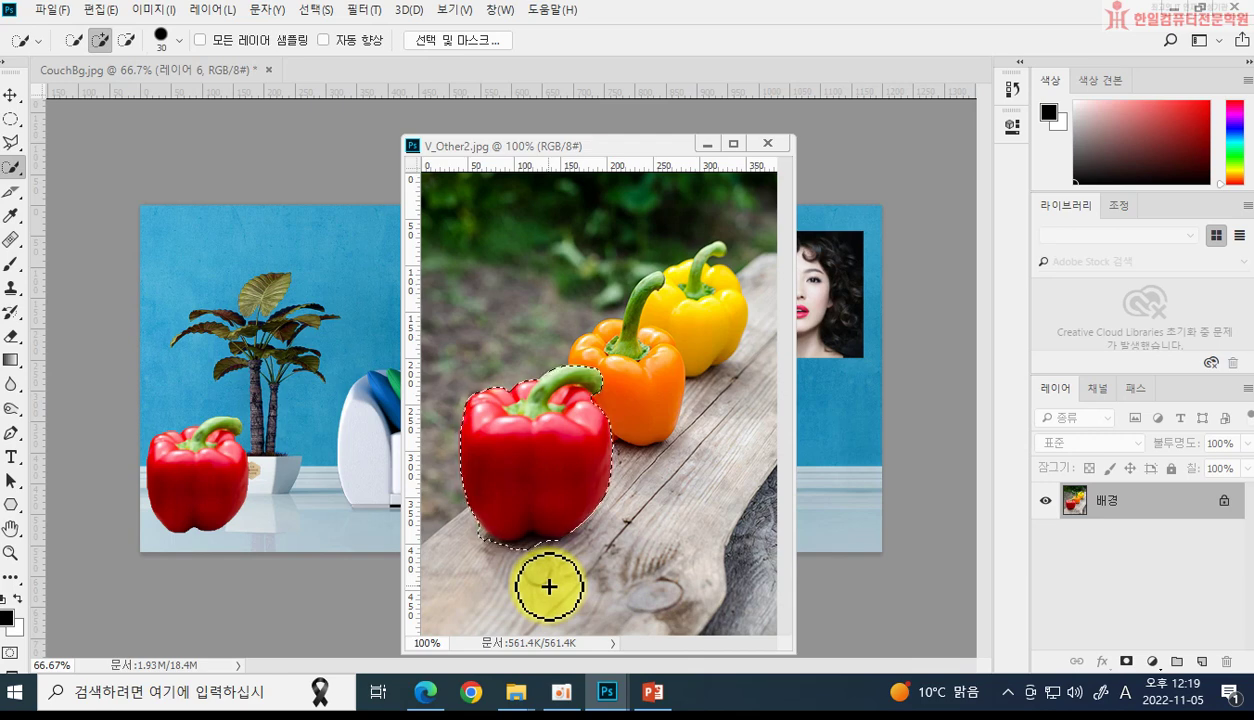
Step: Reduce the Quick Selection brush to 20 px, clean up the selection below the red pepper, and return to CouchBg.jpg
key(bracketleft)
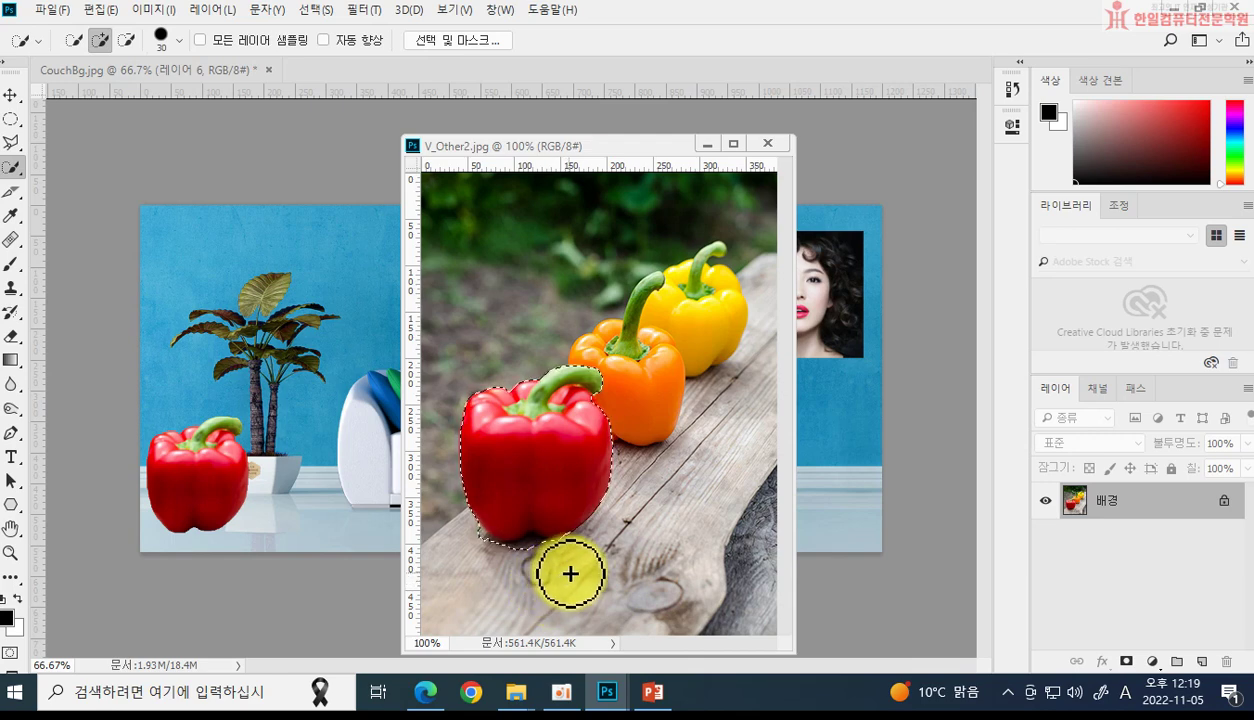
key(bracketleft)
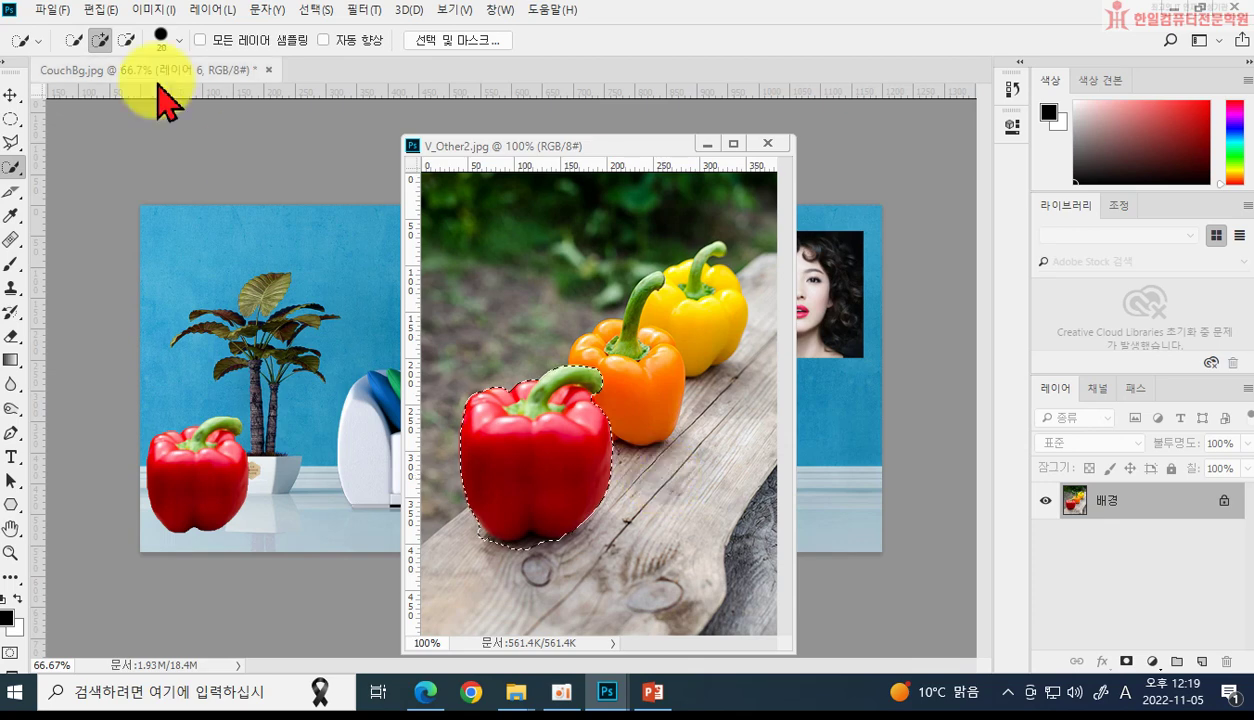
click(179, 41)
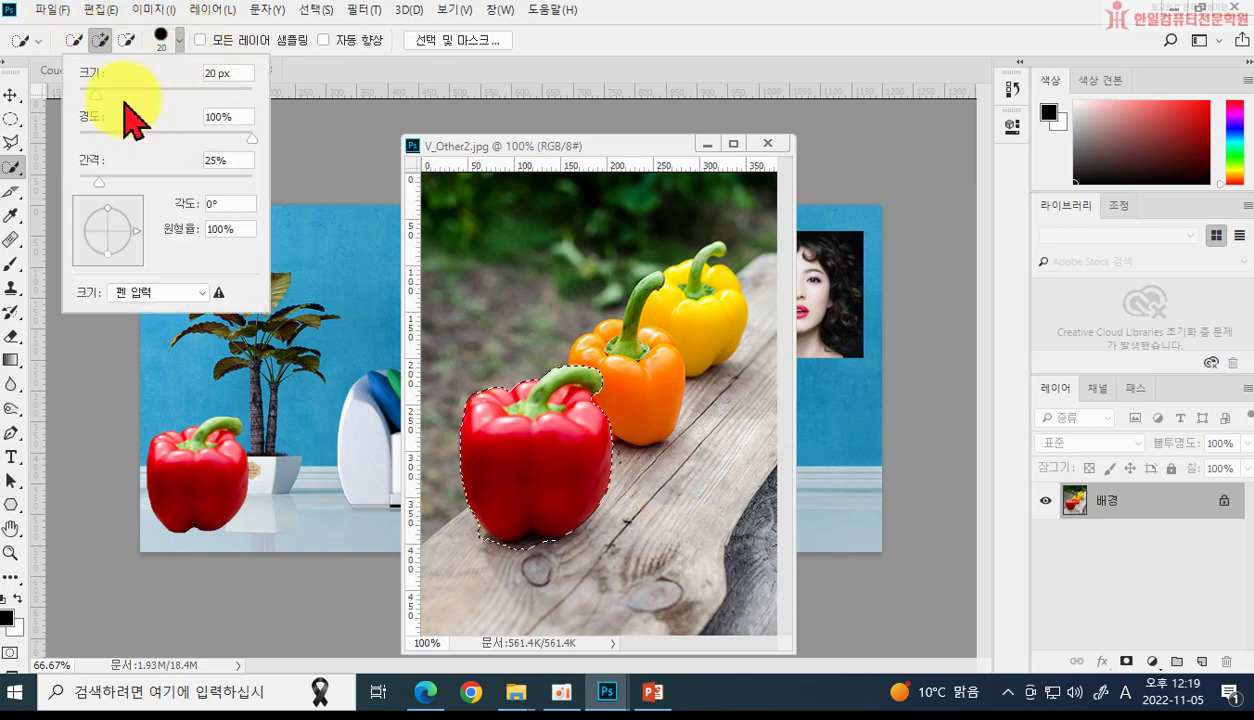
click(671, 68)
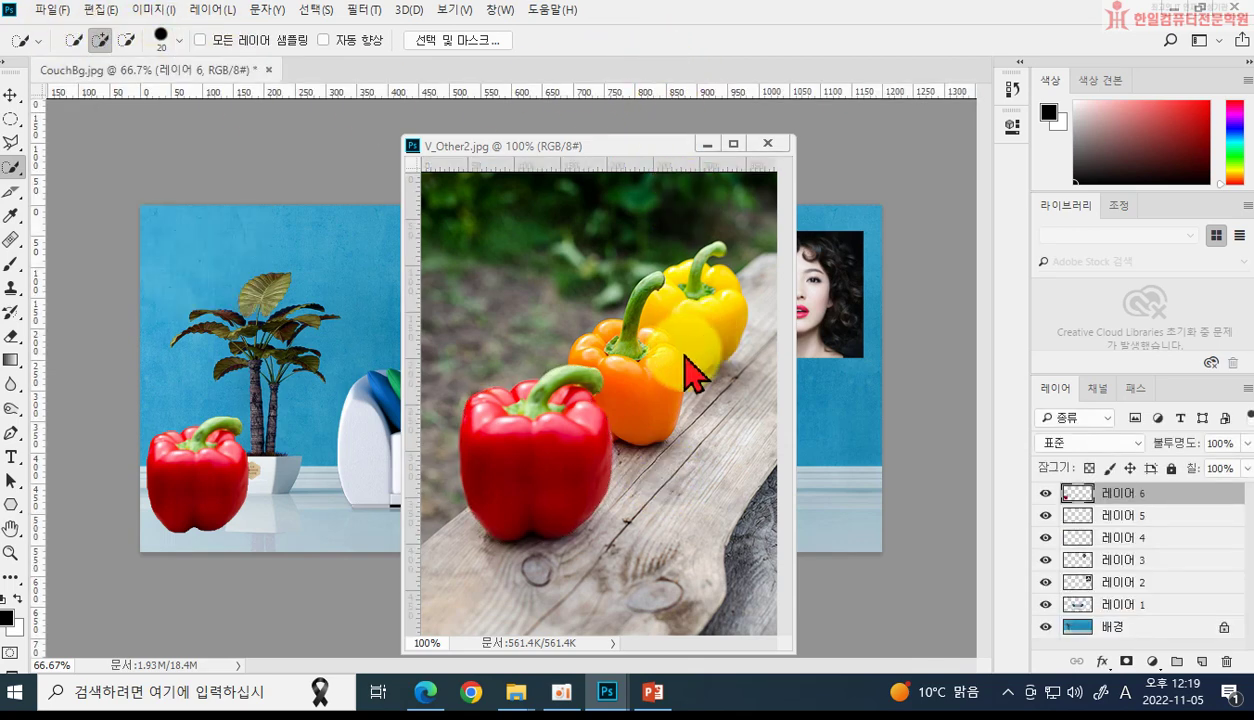
click(559, 477)
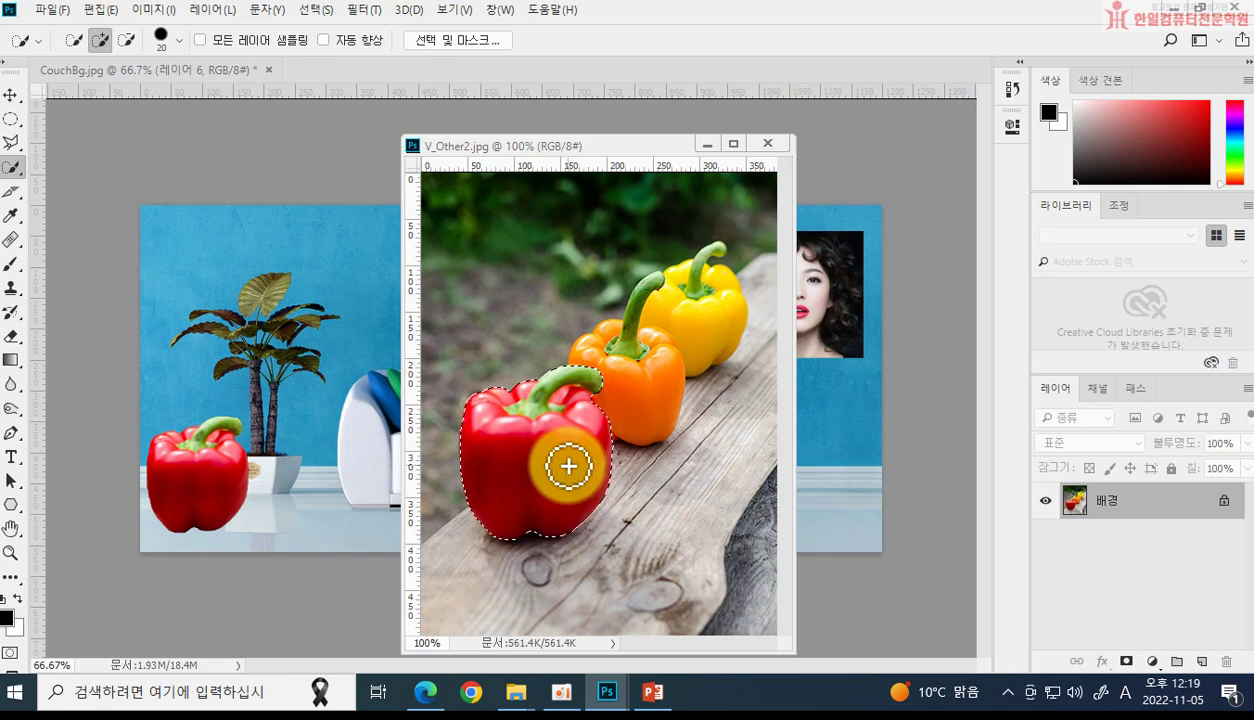
key(ctrl+Tab)
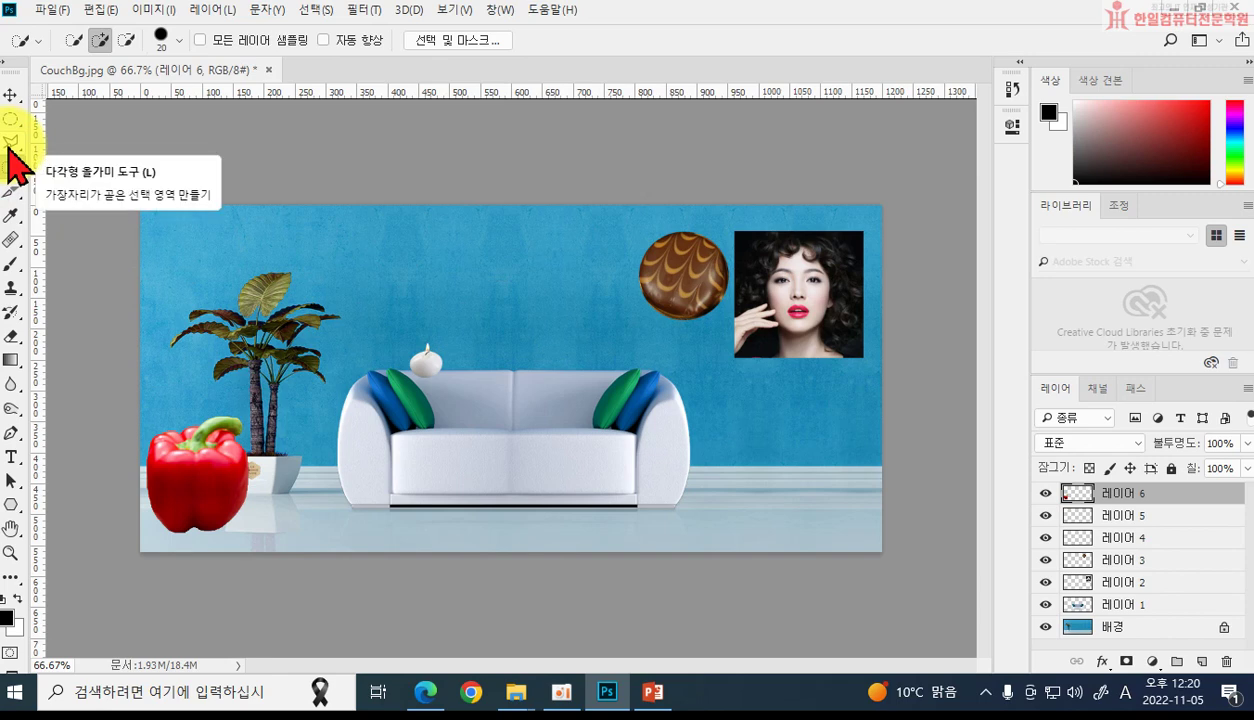
Step: Open Clock.jpg and float it in its own window over CouchBg.jpg
click(50, 10)
click(60, 47)
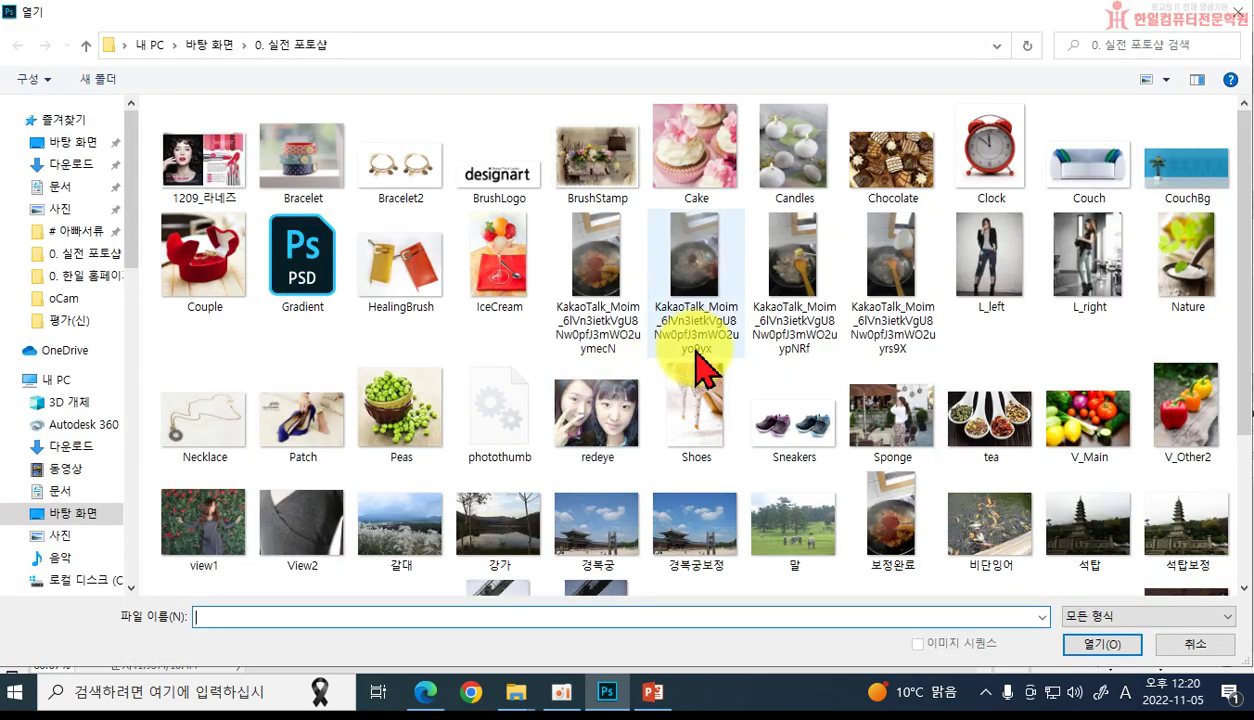
click(988, 185)
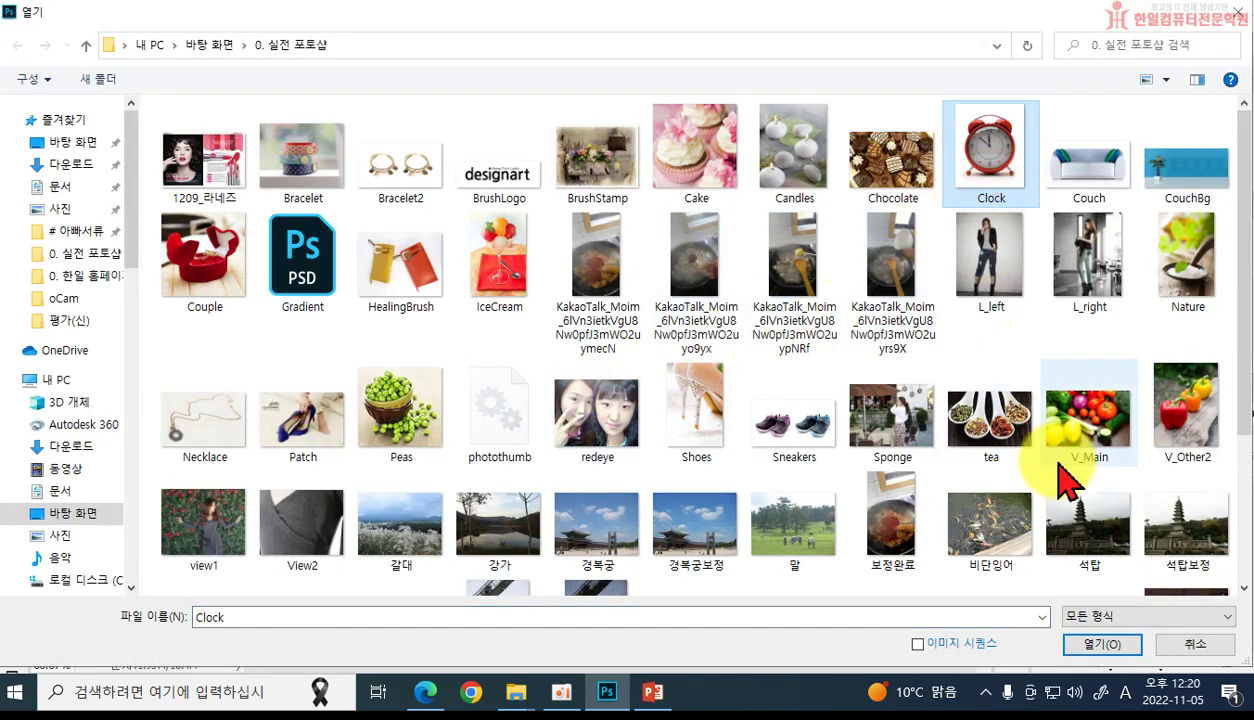
click(1100, 644)
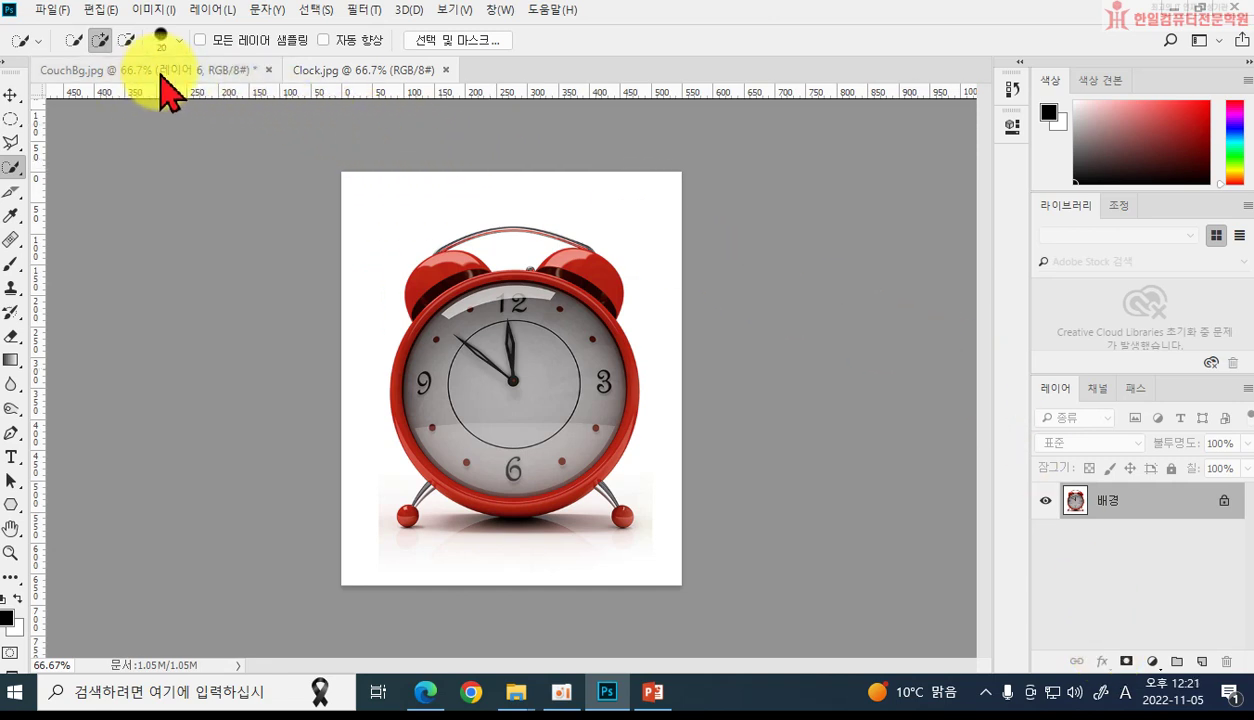
drag(170, 95, 150, 75)
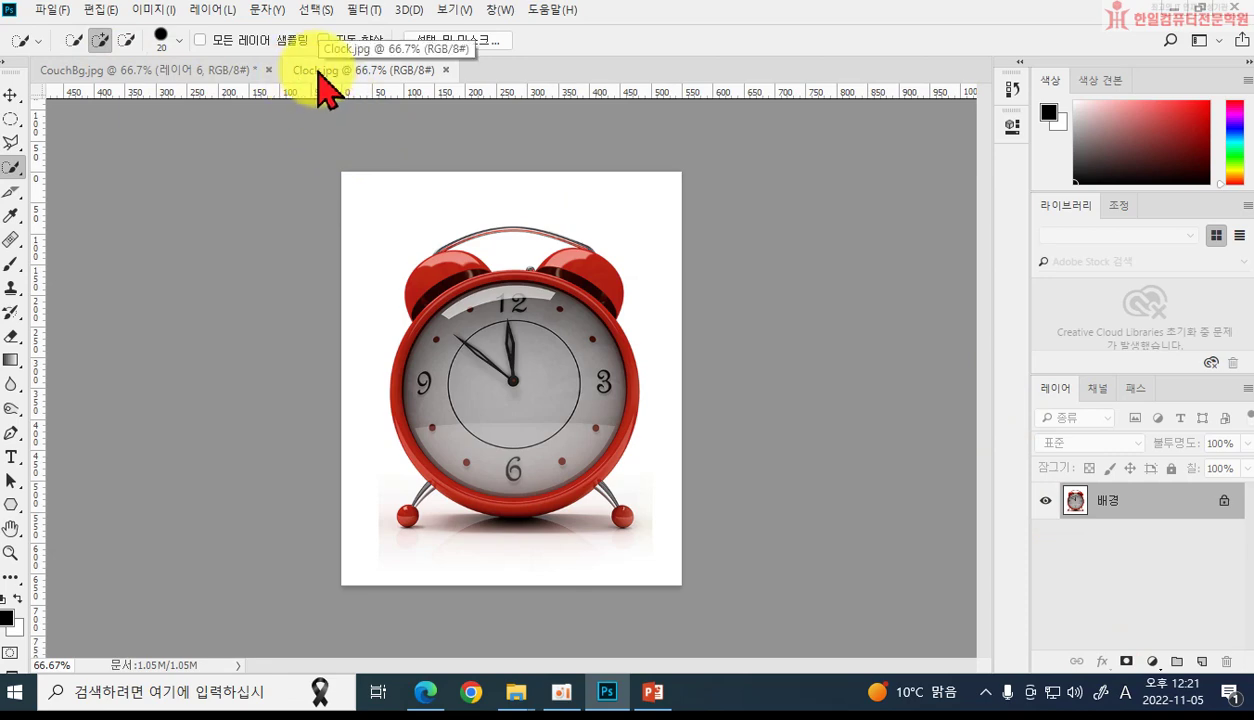
drag(325, 90, 419, 156)
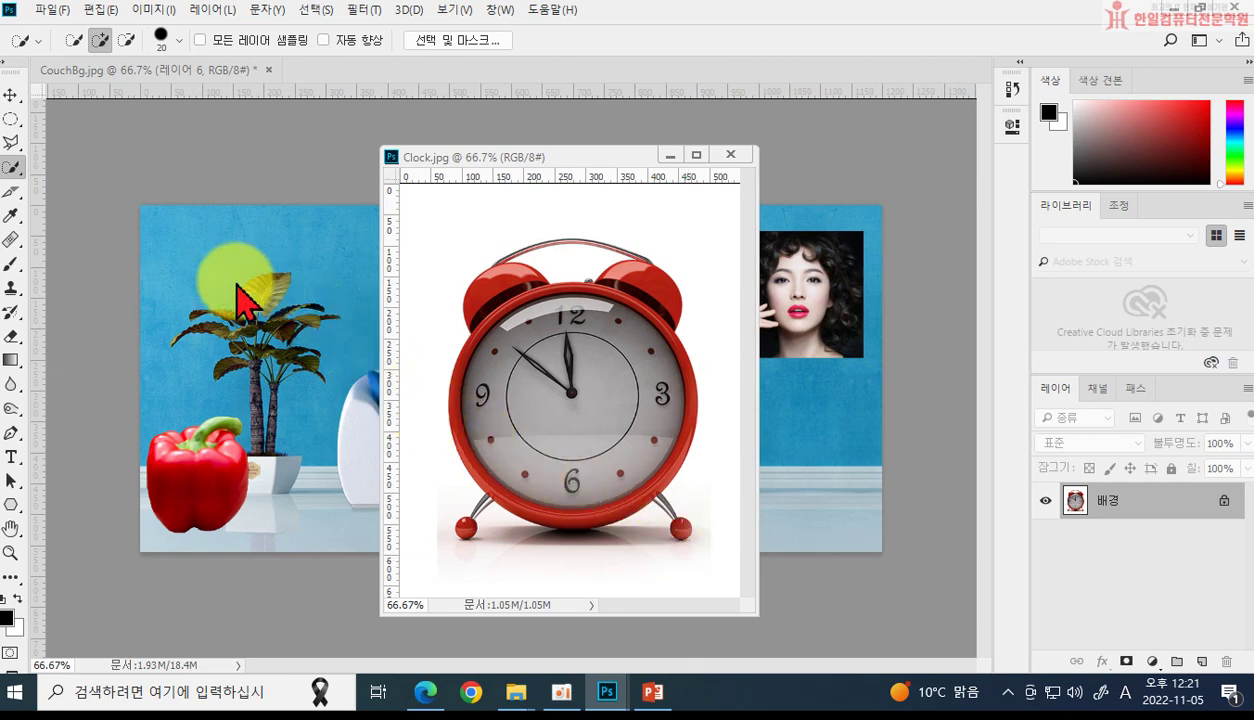
click(18, 142)
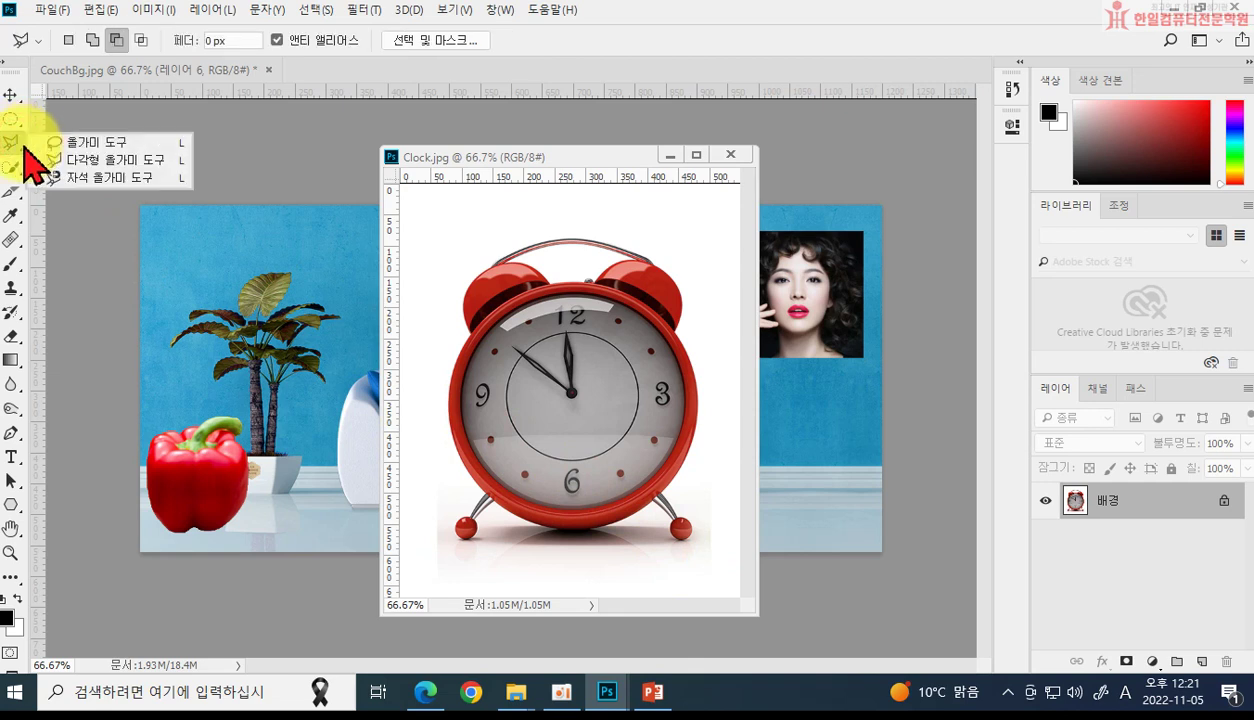
click(22, 158)
click(12, 165)
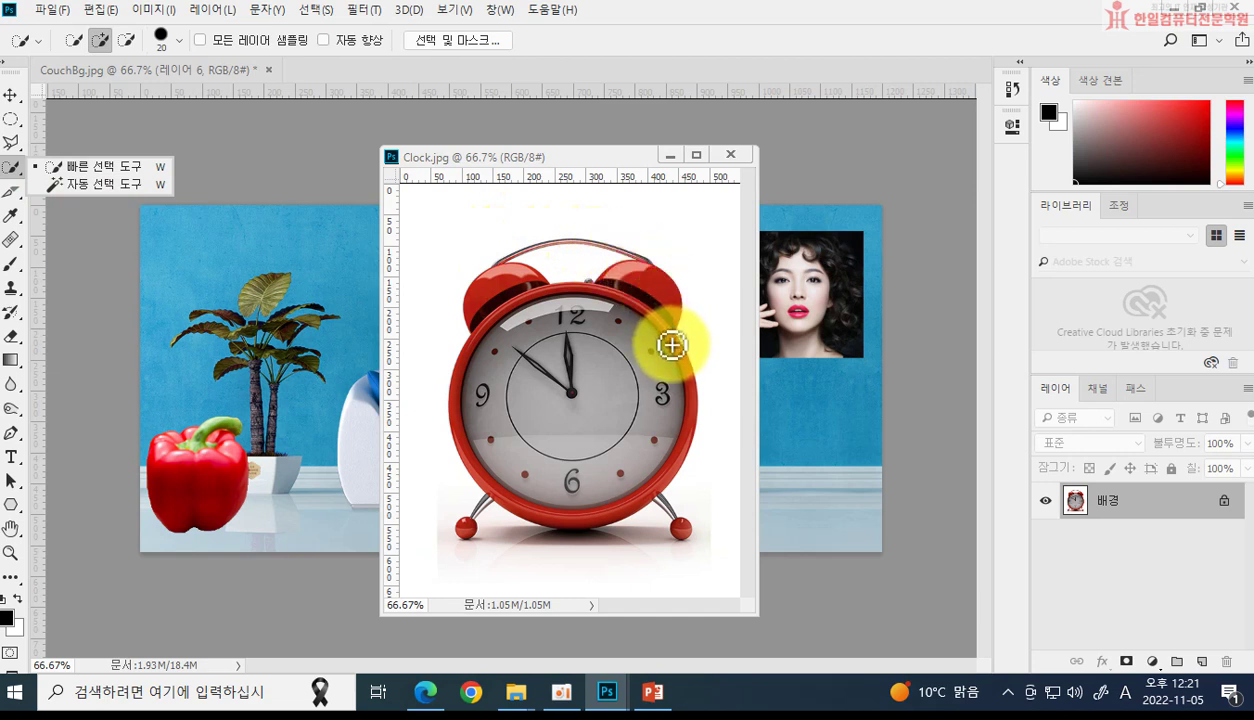
click(12, 142)
click(12, 142)
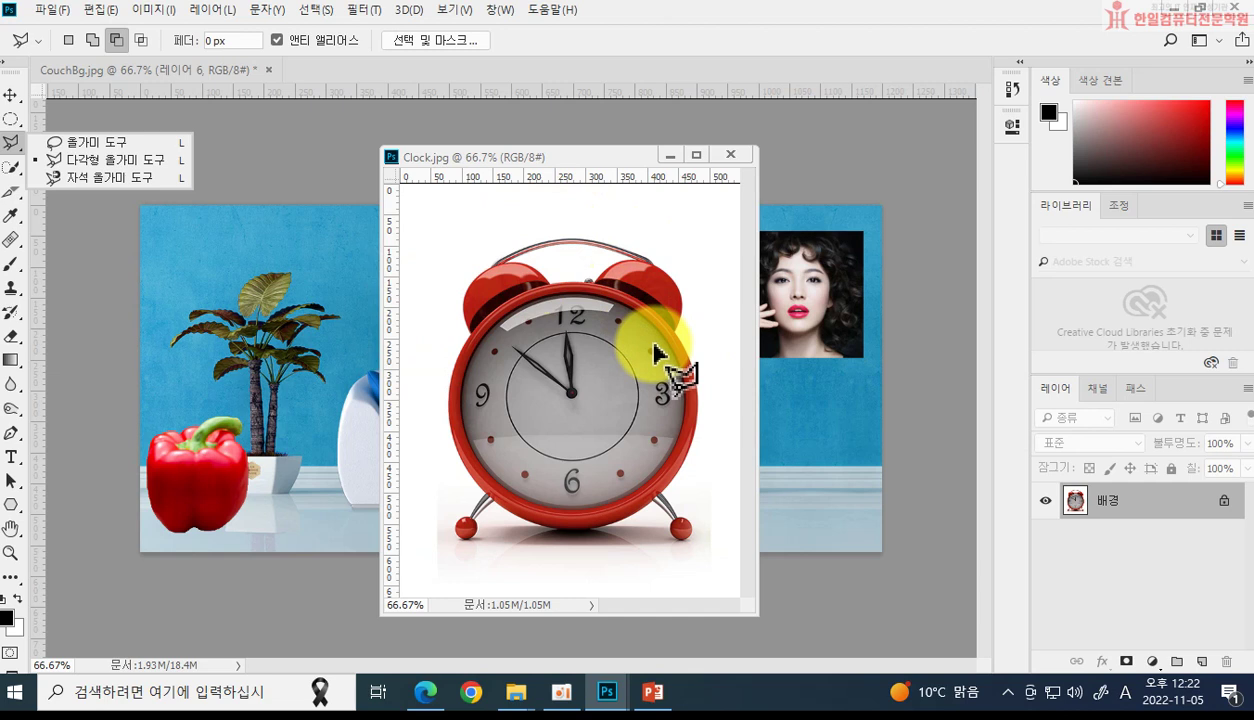
Step: Select the white background of Clock.jpg with the Magic Wand tool and invert the selection to isolate the alarm clock
click(14, 166)
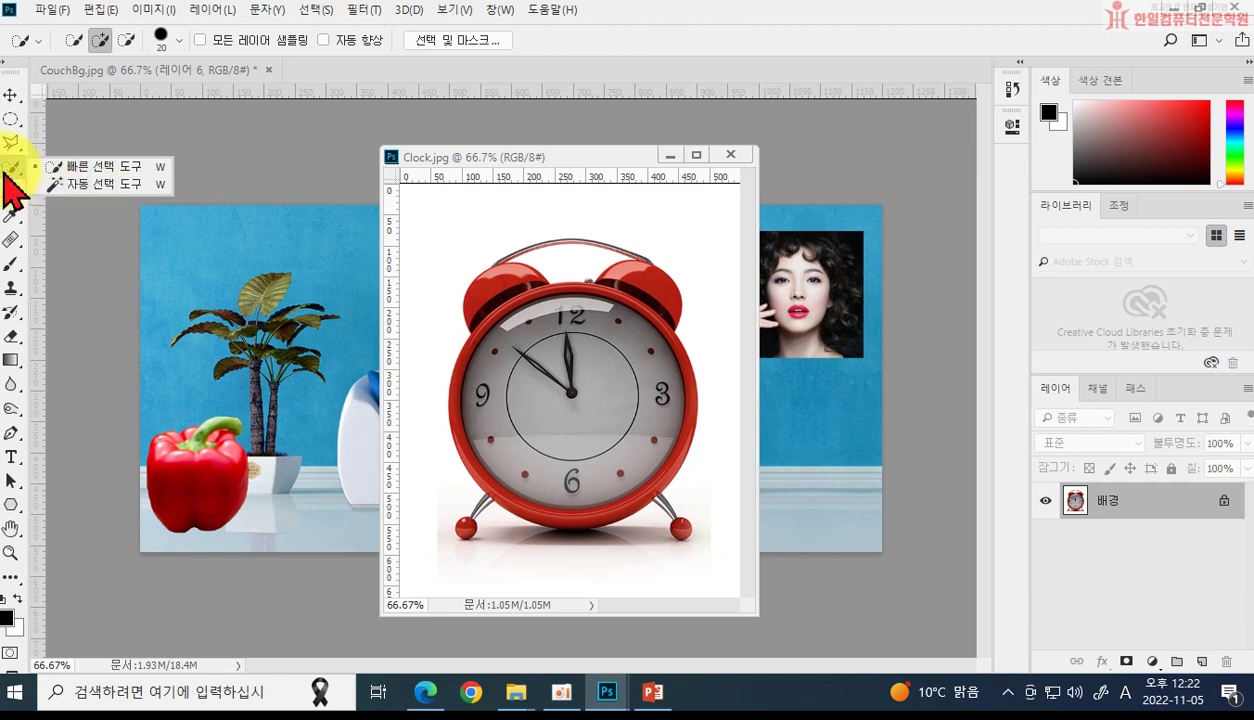
click(66, 184)
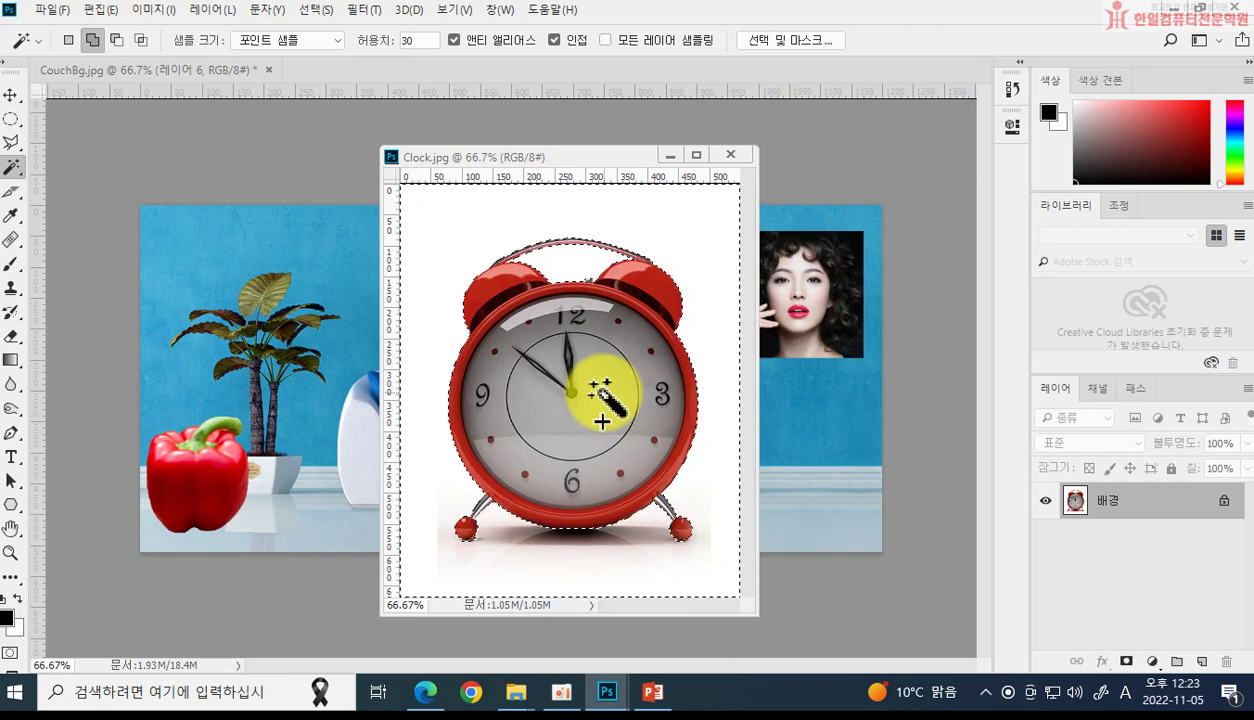
click(320, 10)
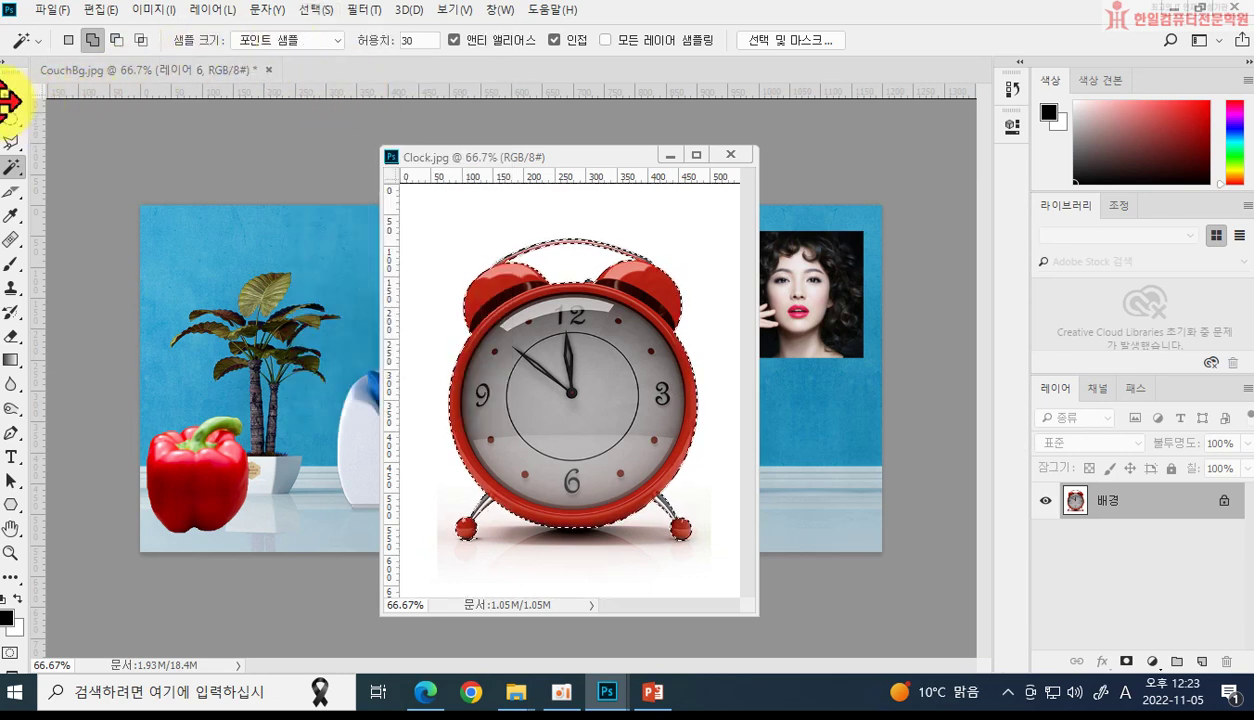
Step: Copy the selected alarm clock into CouchBg.jpg with the Move tool and close Clock.jpg
click(10, 95)
drag(518, 358, 300, 333)
click(730, 154)
Step: Scale the alarm clock down to about 33% with Free Transform and place it on the middle of the sofa's backrest
drag(397, 387, 598, 393)
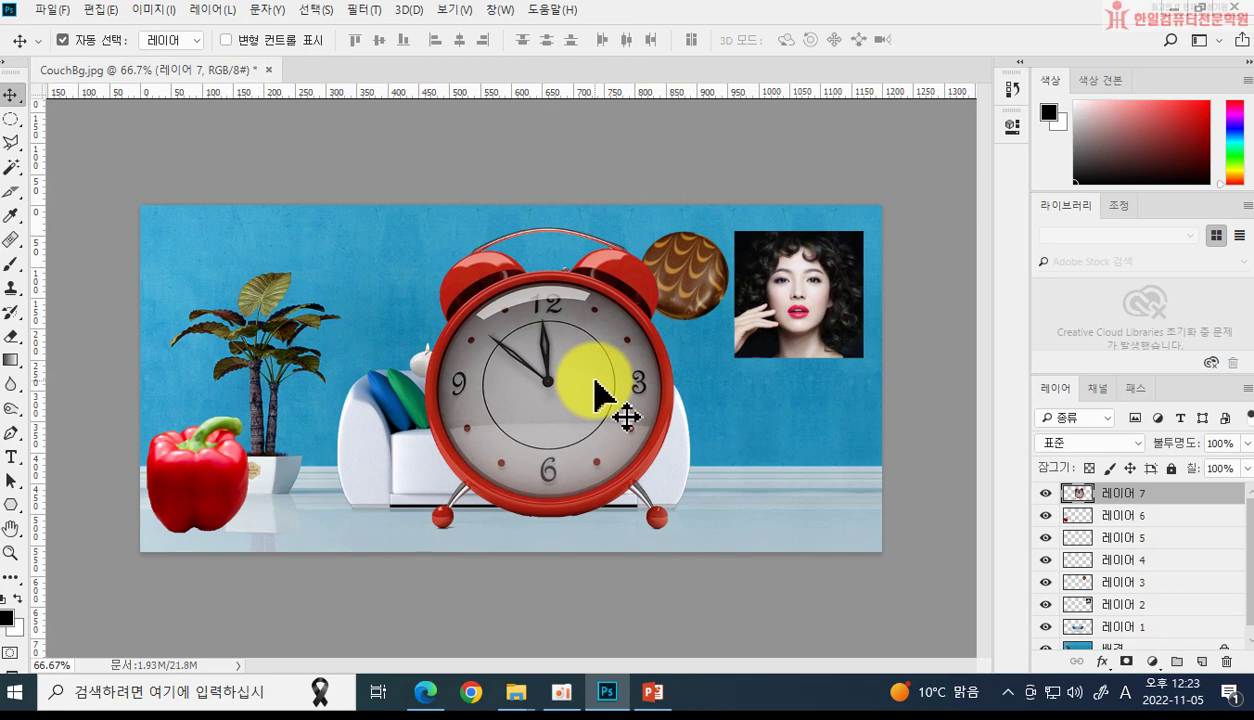
key(ctrl+t)
drag(422, 228, 496, 323)
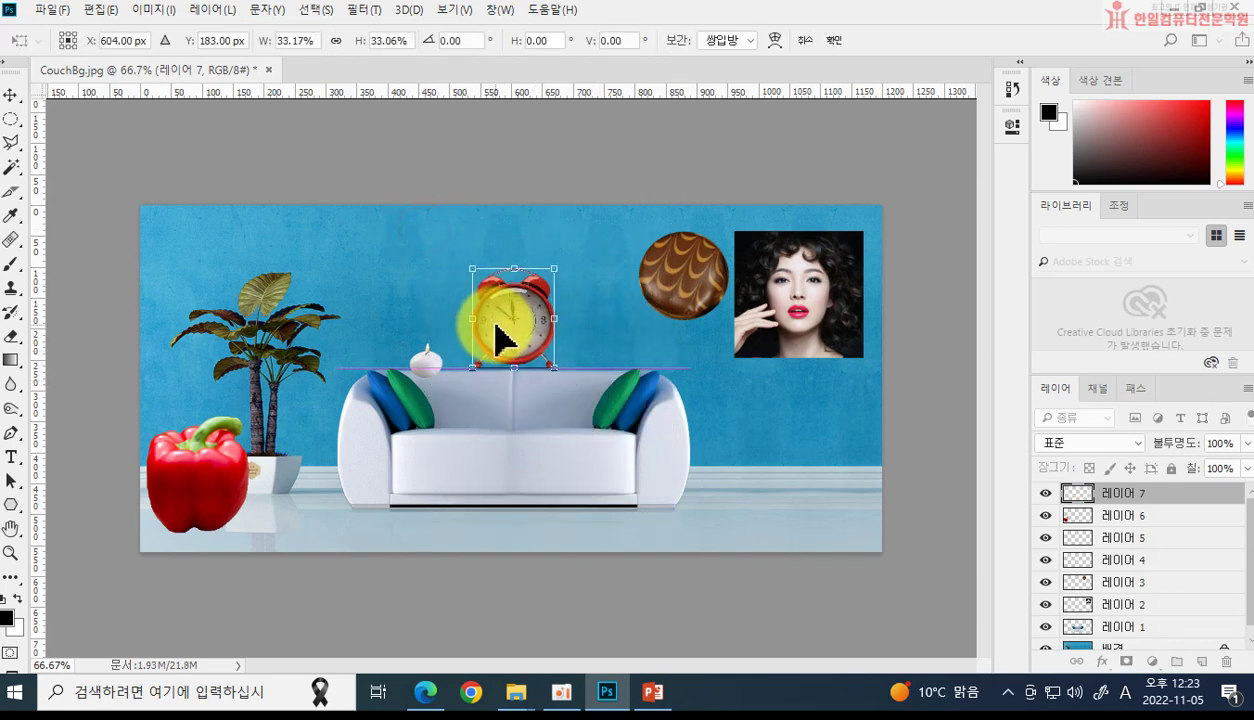
key(Return)
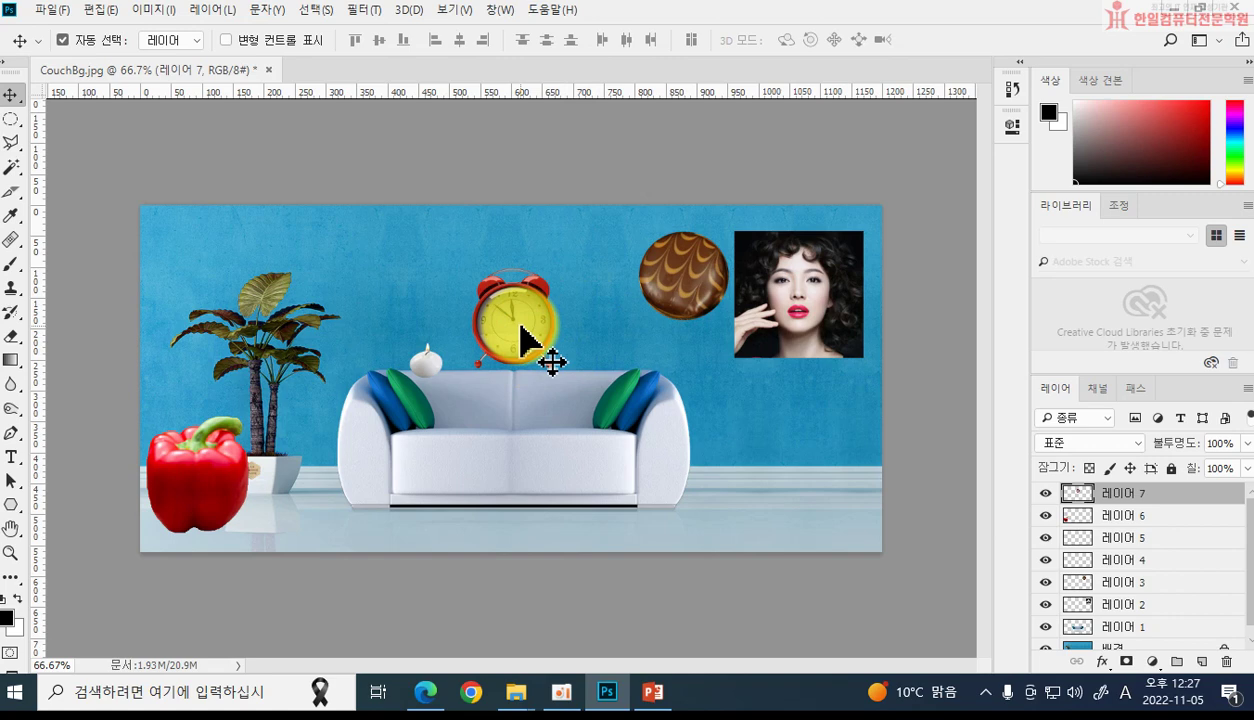
Step: Show the Move tool's transform controls, scale the alarm clock to about 104% and apply the transformation
click(104, 10)
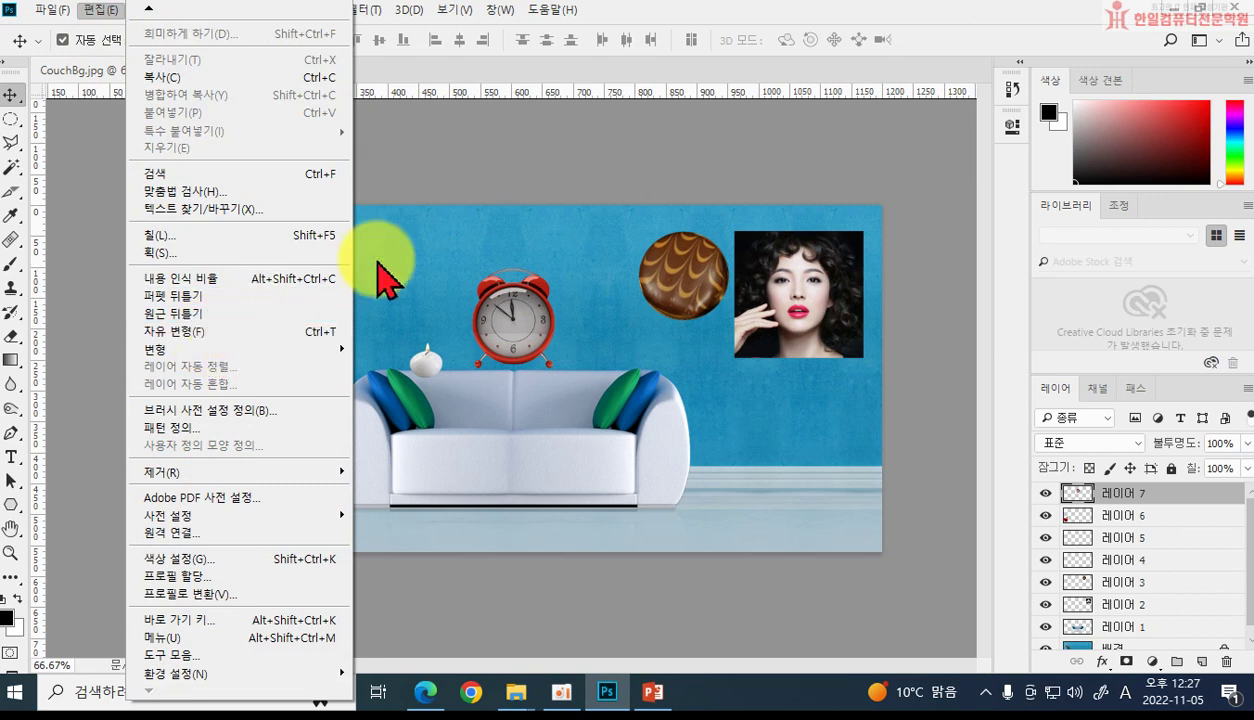
click(815, 30)
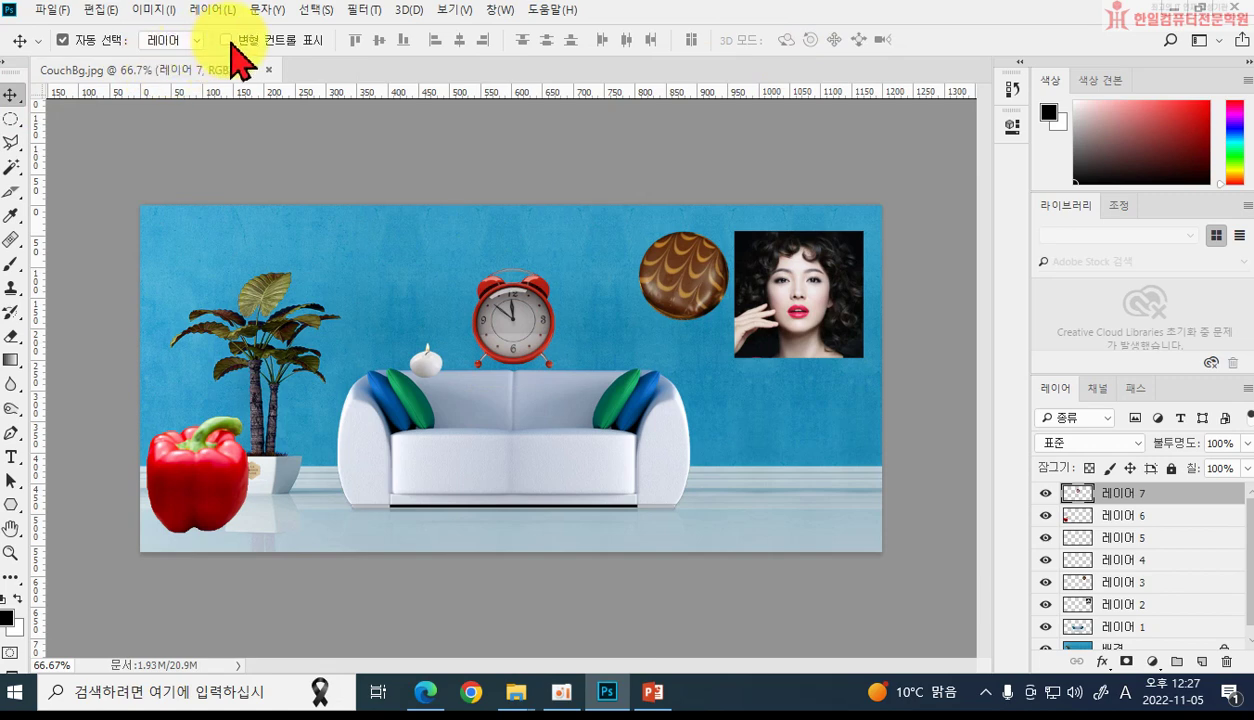
click(228, 40)
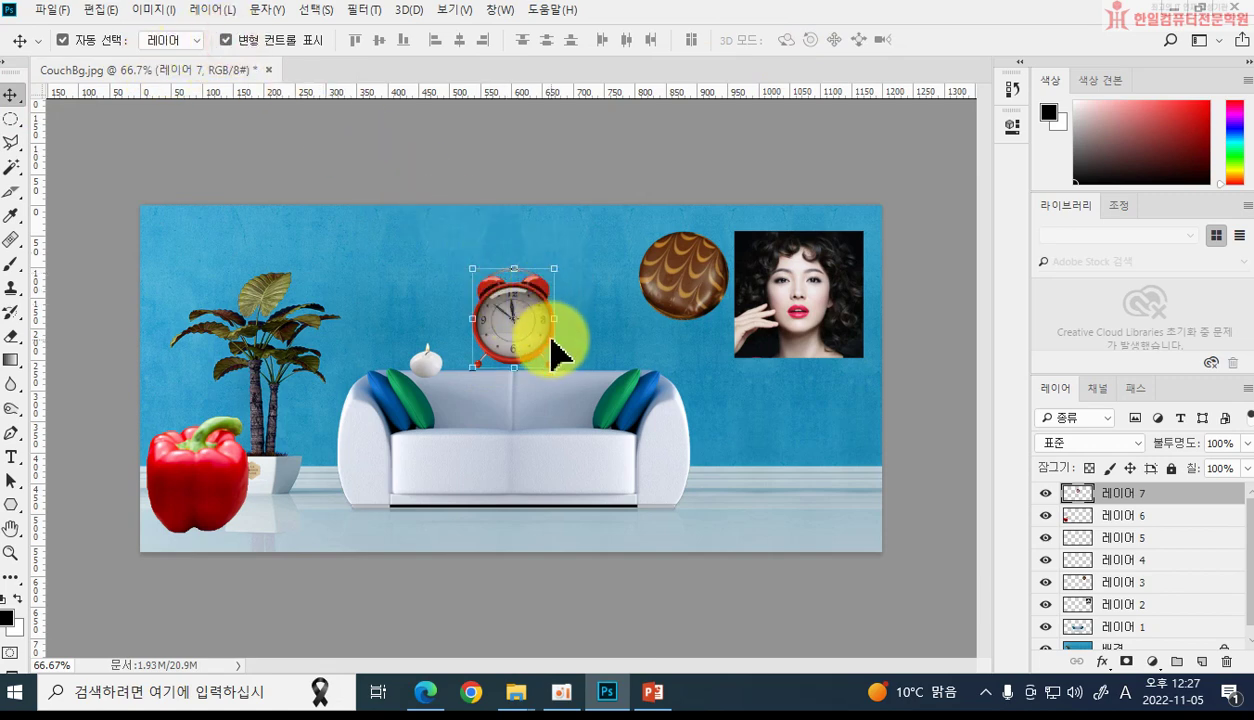
mouse_move(553, 372)
mouse_down()
mouse_move(580, 420)
mouse_move(553, 372)
mouse_up()
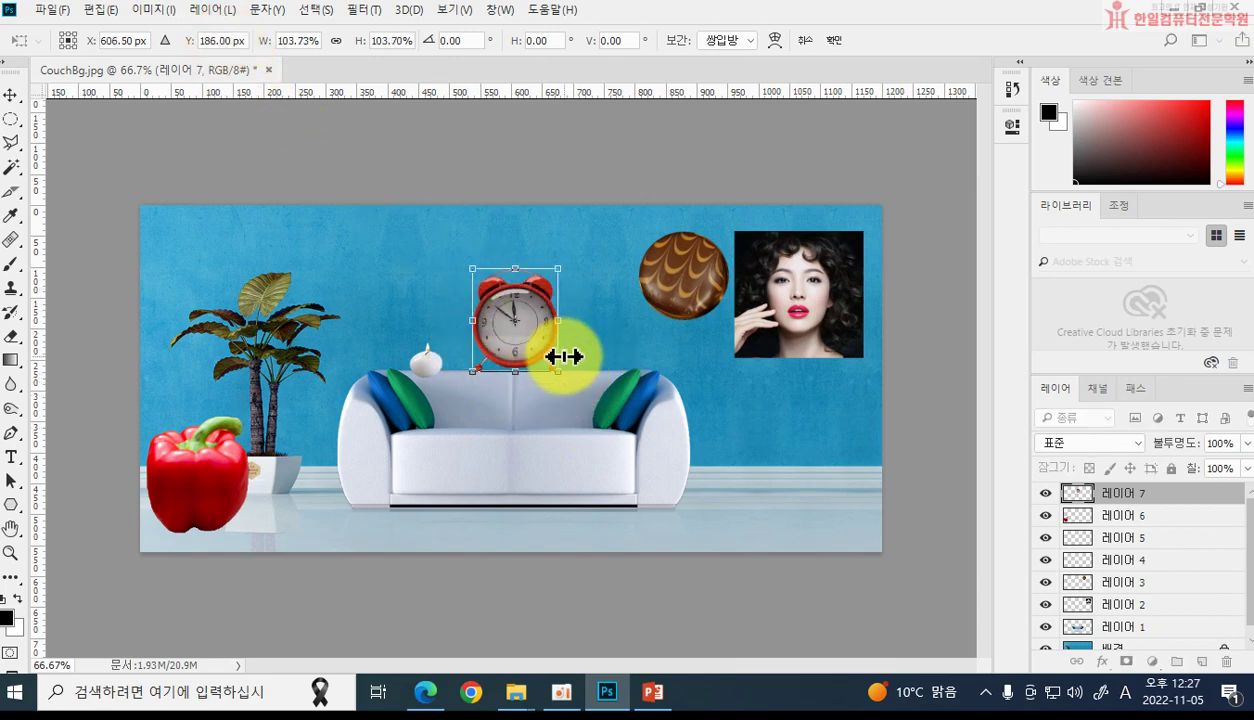
click(12, 94)
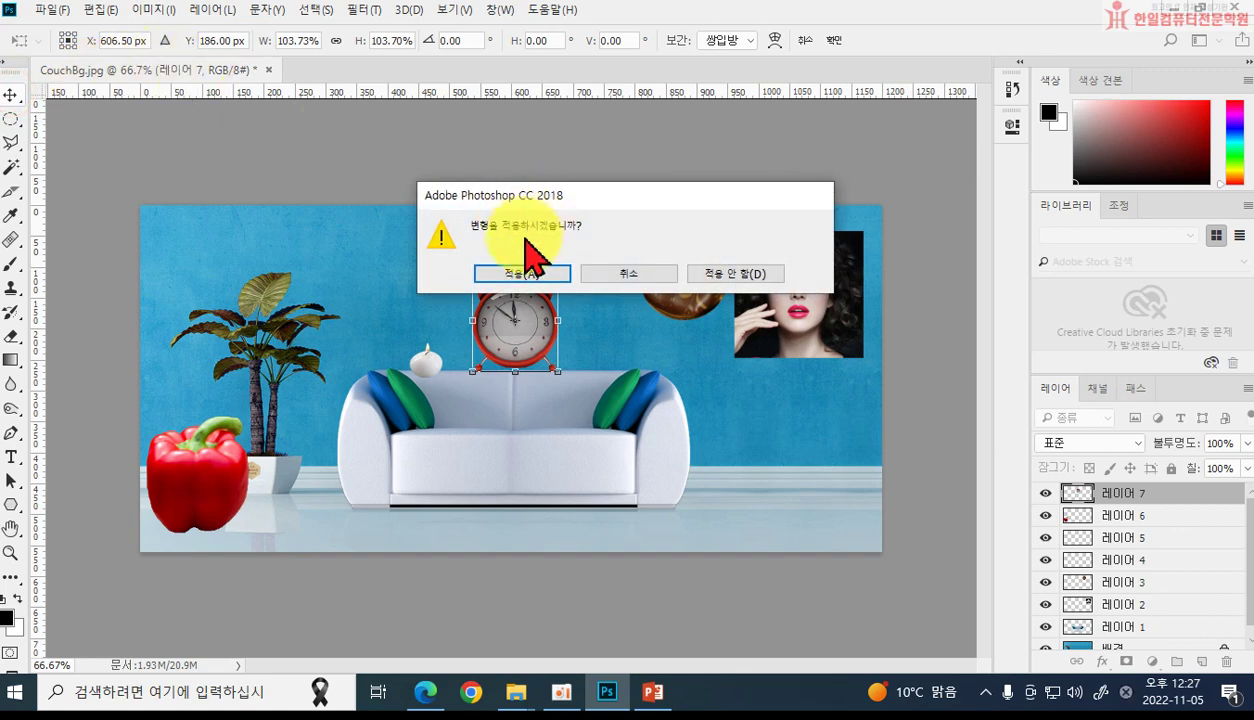
click(523, 272)
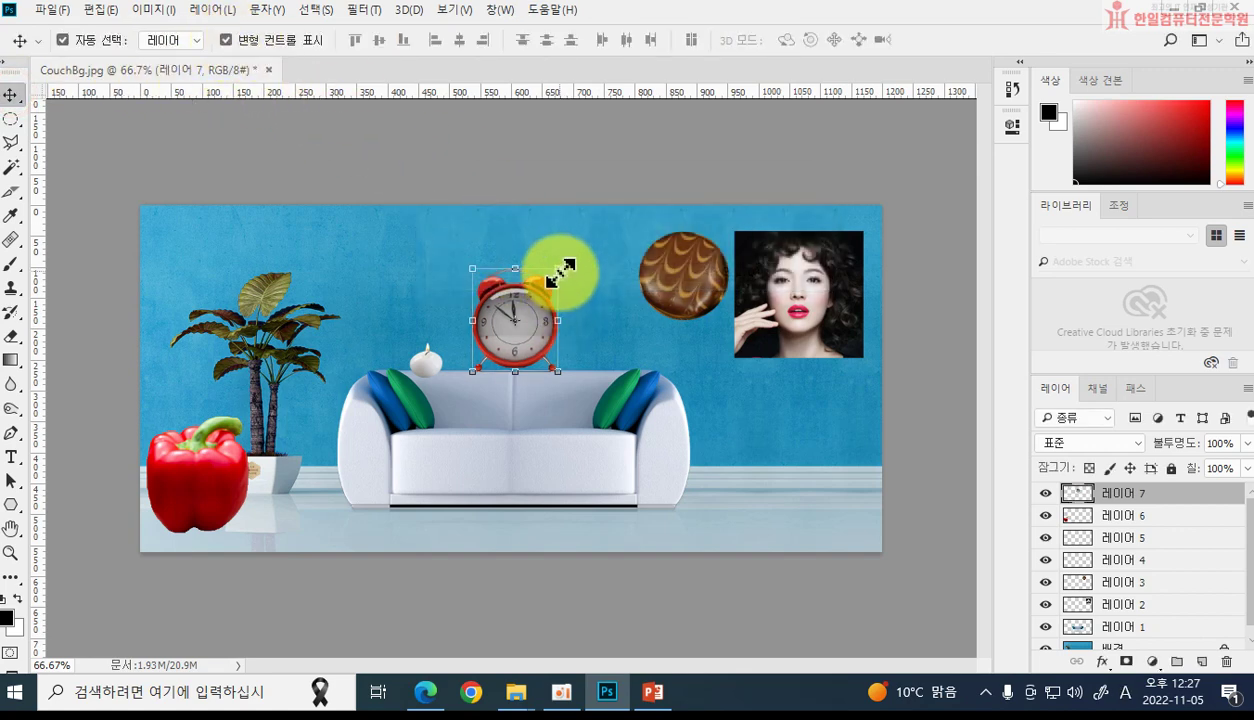
Step: Enlarge the alarm clock to about 149% from its upper-right corner and hide the transform controls
drag(557, 268, 606, 222)
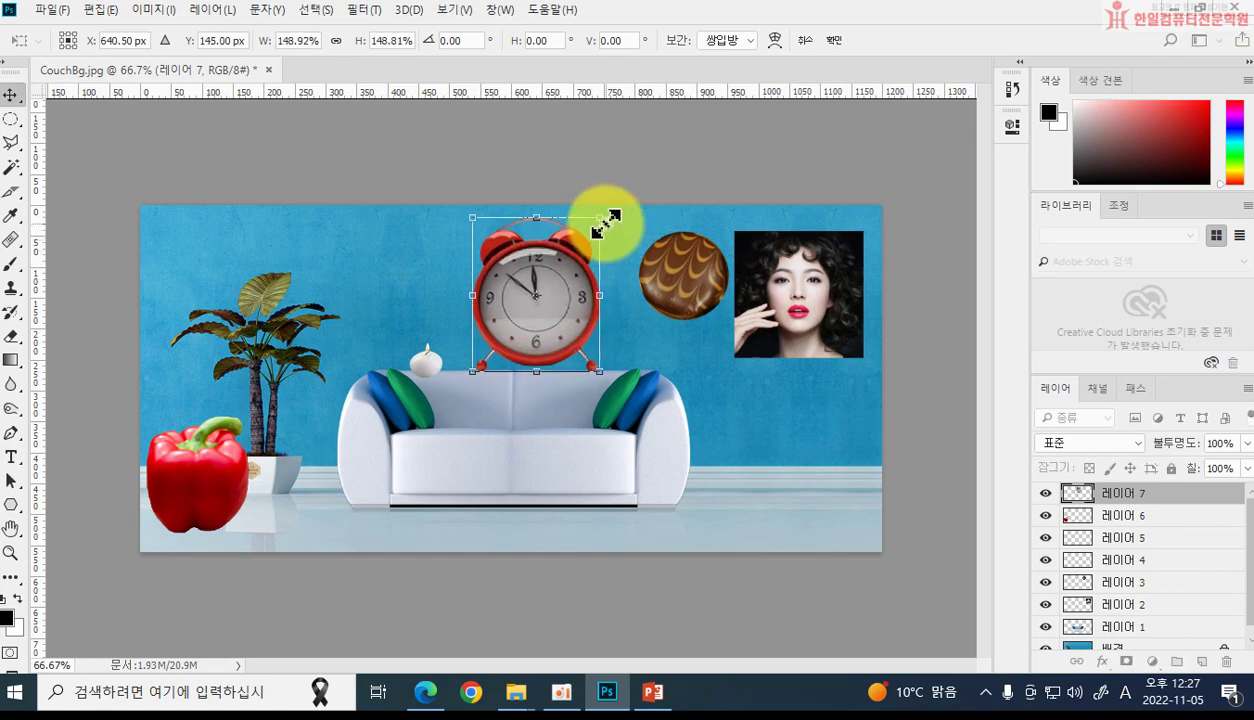
key(Return)
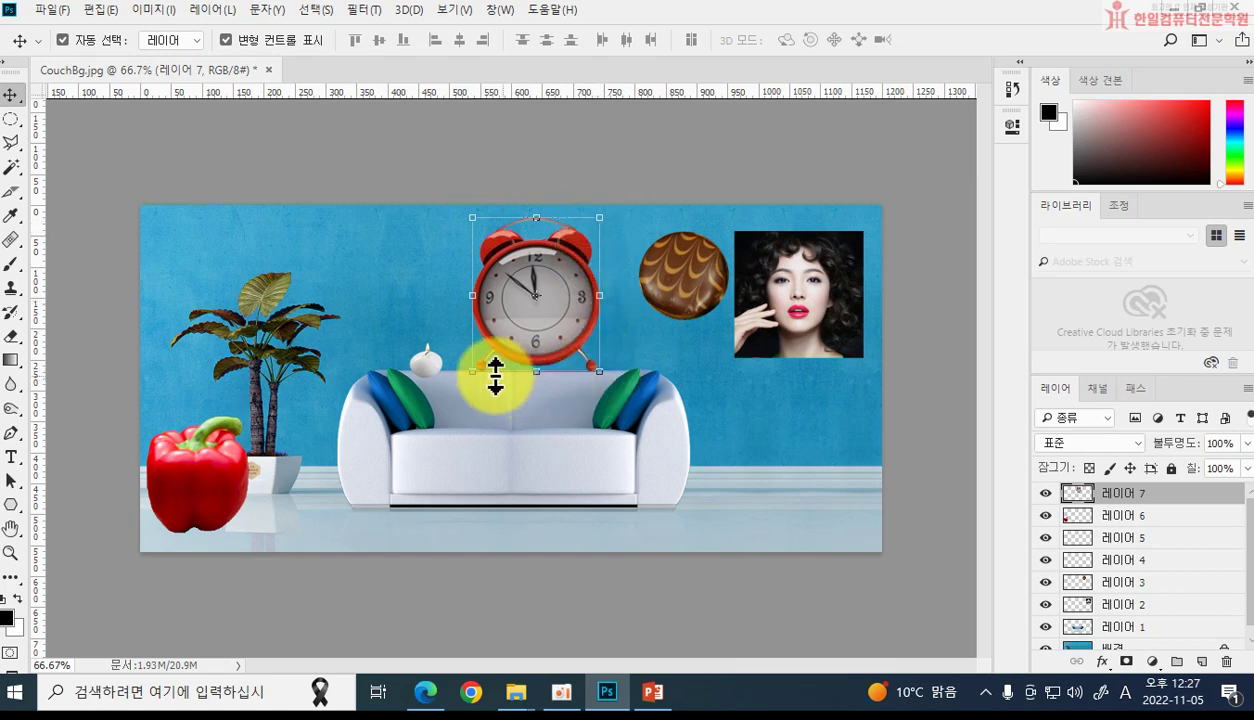
click(227, 40)
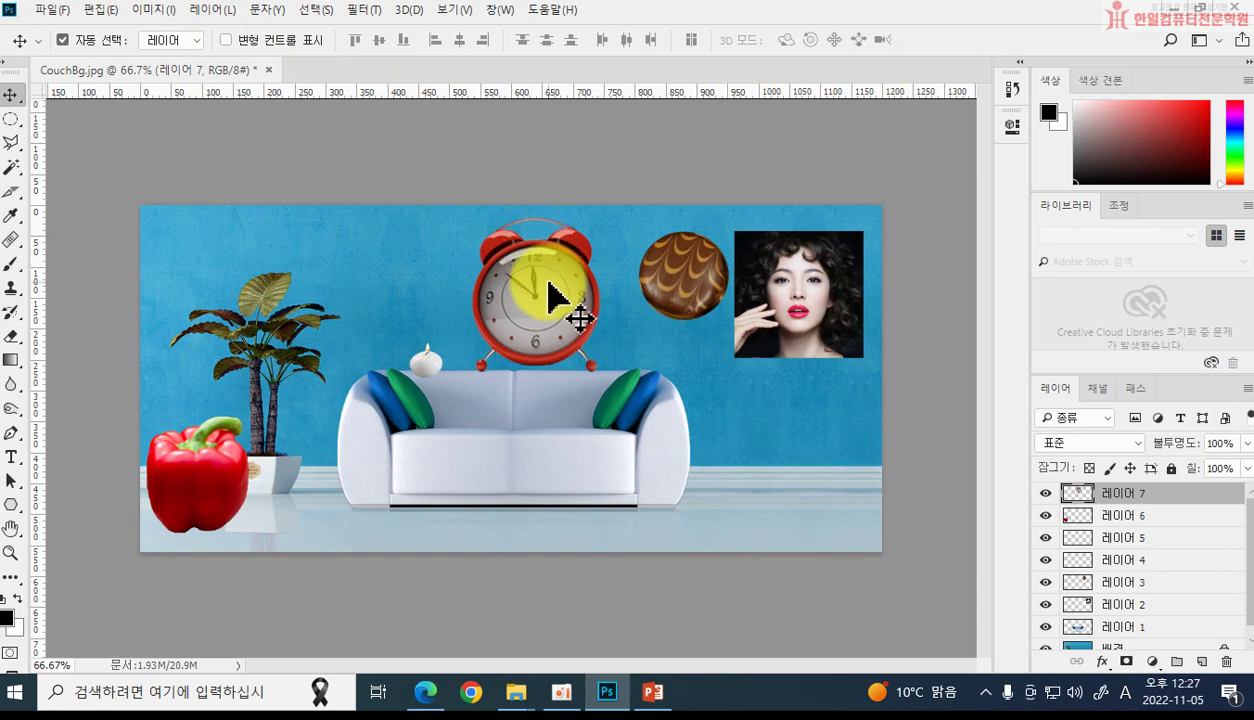
Step: Scale the alarm clock down to about 67% with Free Transform, keeping its feet on the sofa's backrest
key(ctrl+t)
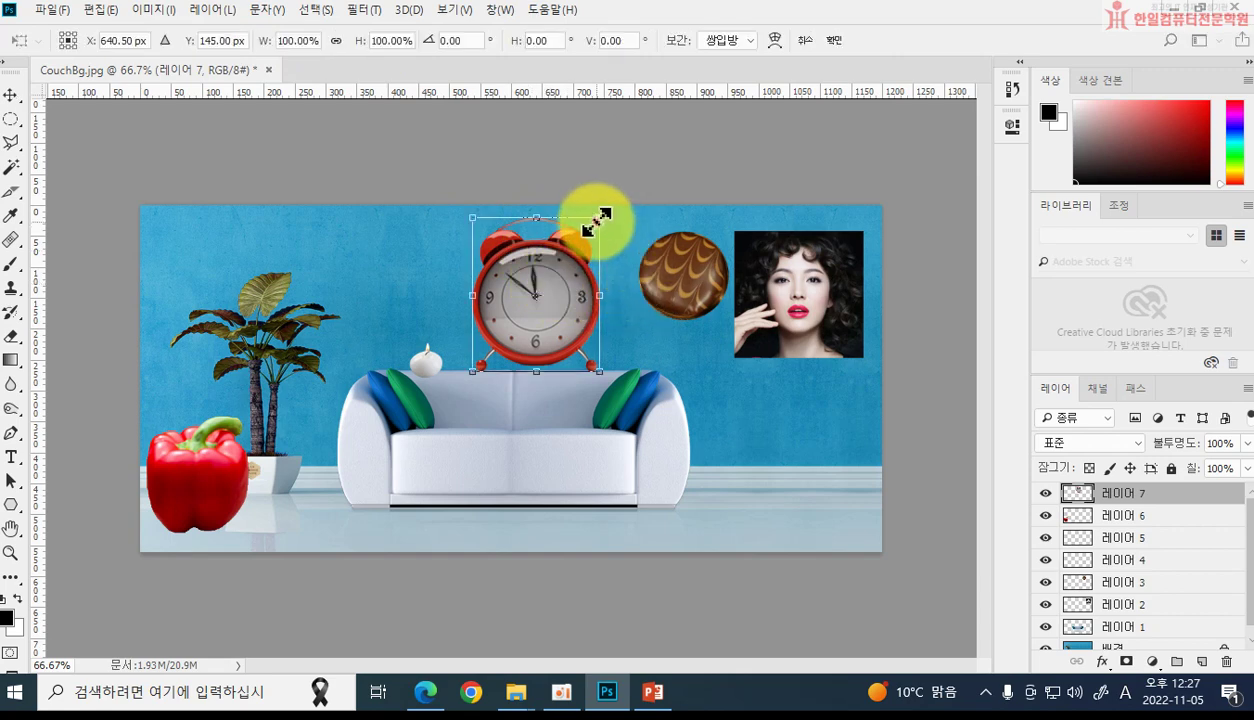
drag(597, 222, 553, 273)
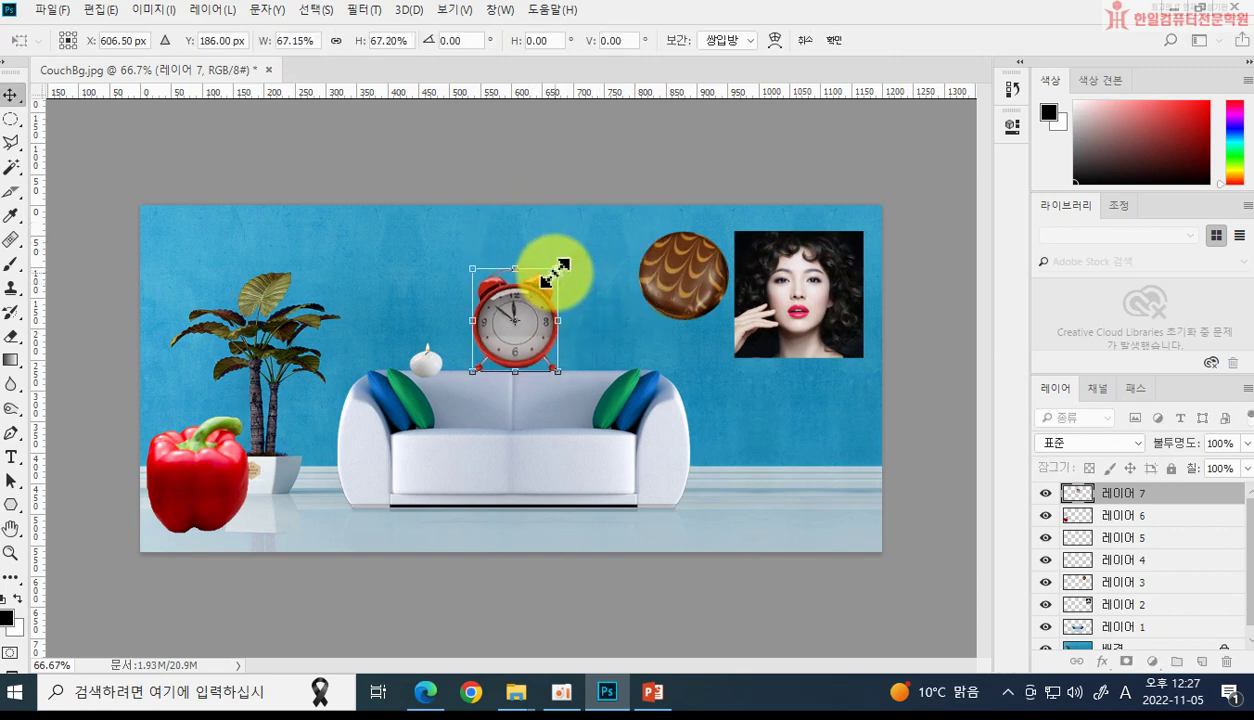
key(Return)
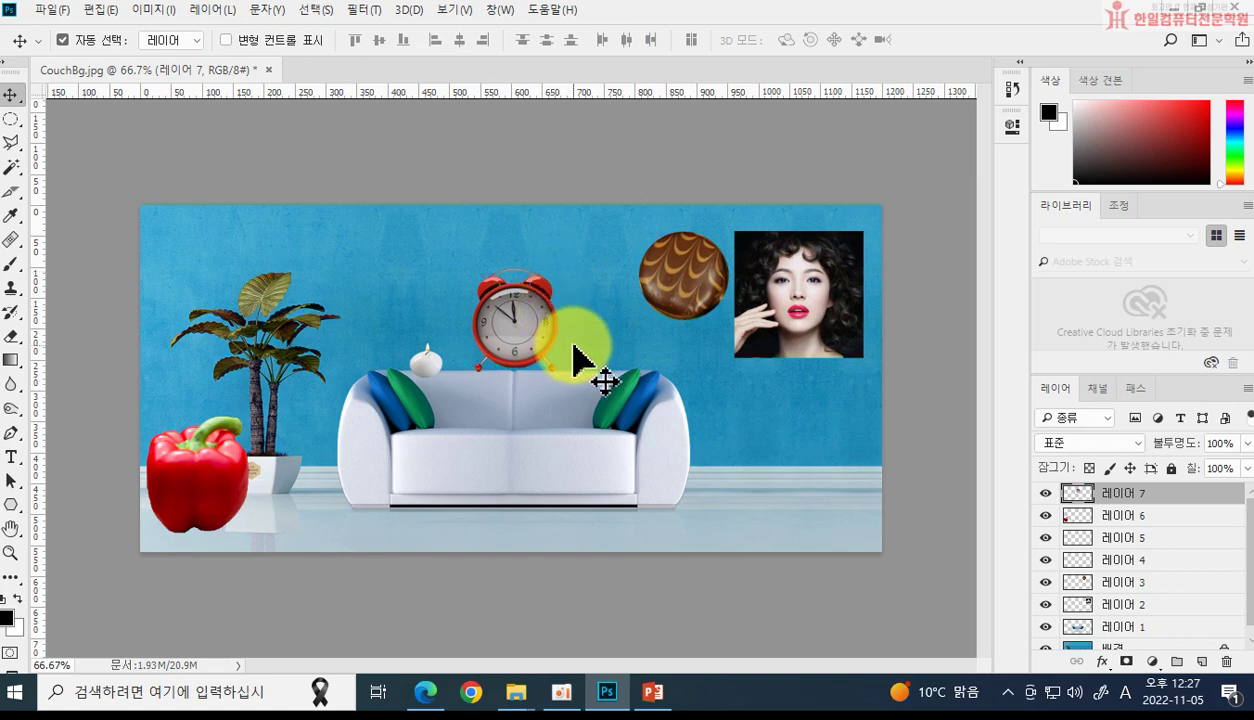
Step: Move the red pepper in front of the sofa's left arm and scale it down to a little over half its size
drag(218, 498, 345, 490)
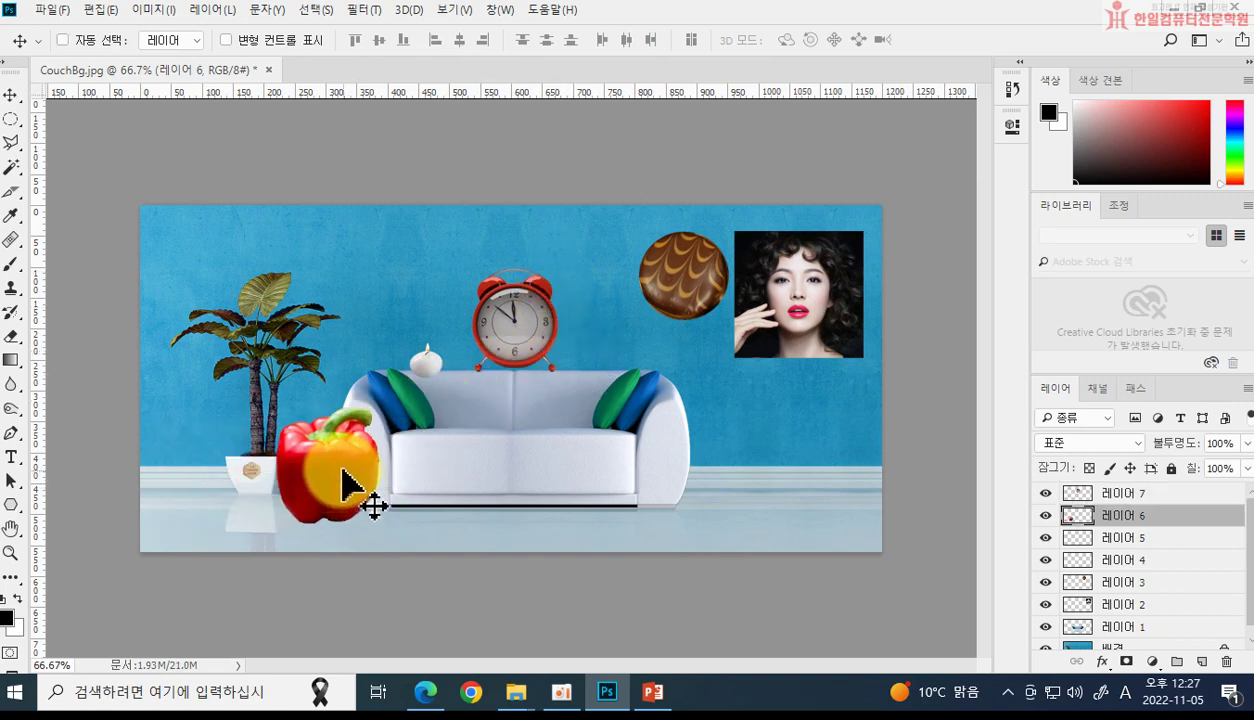
key(ctrl+t)
drag(277, 405, 321, 458)
key(Return)
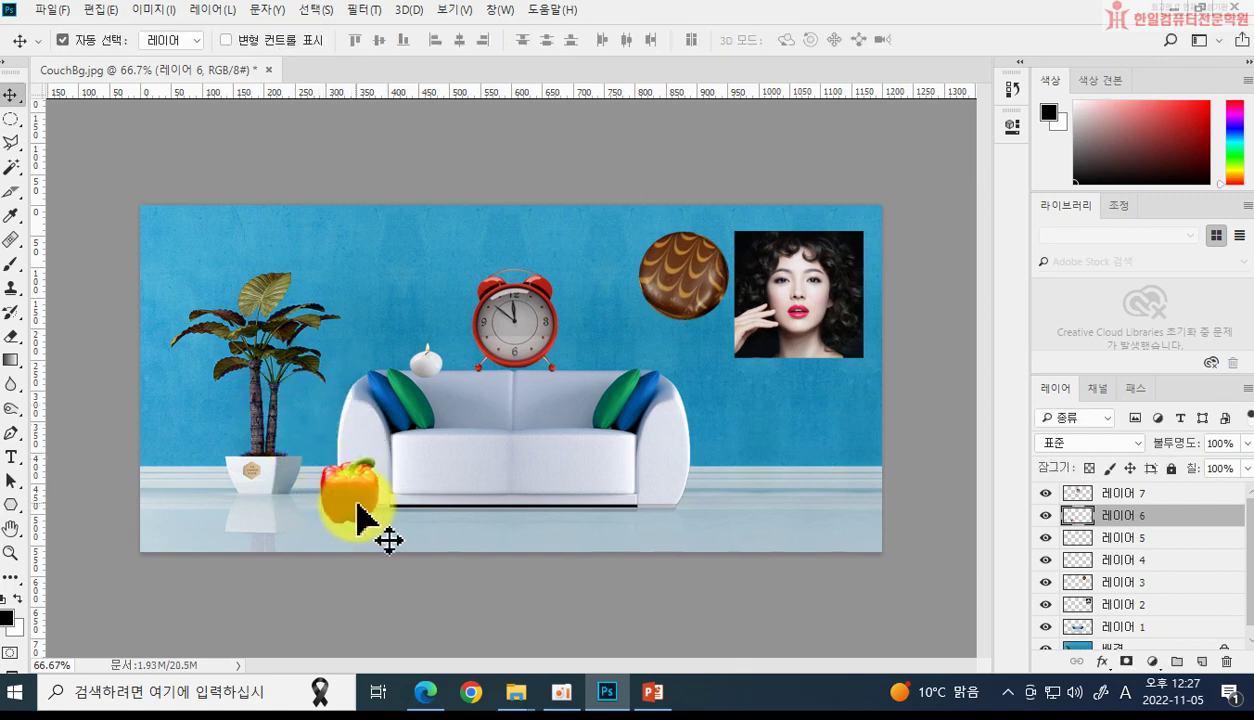
Step: Reposition the red pepper between the plant pot and the sofa, and place a duplicate directly to its right
drag(383, 532, 339, 507)
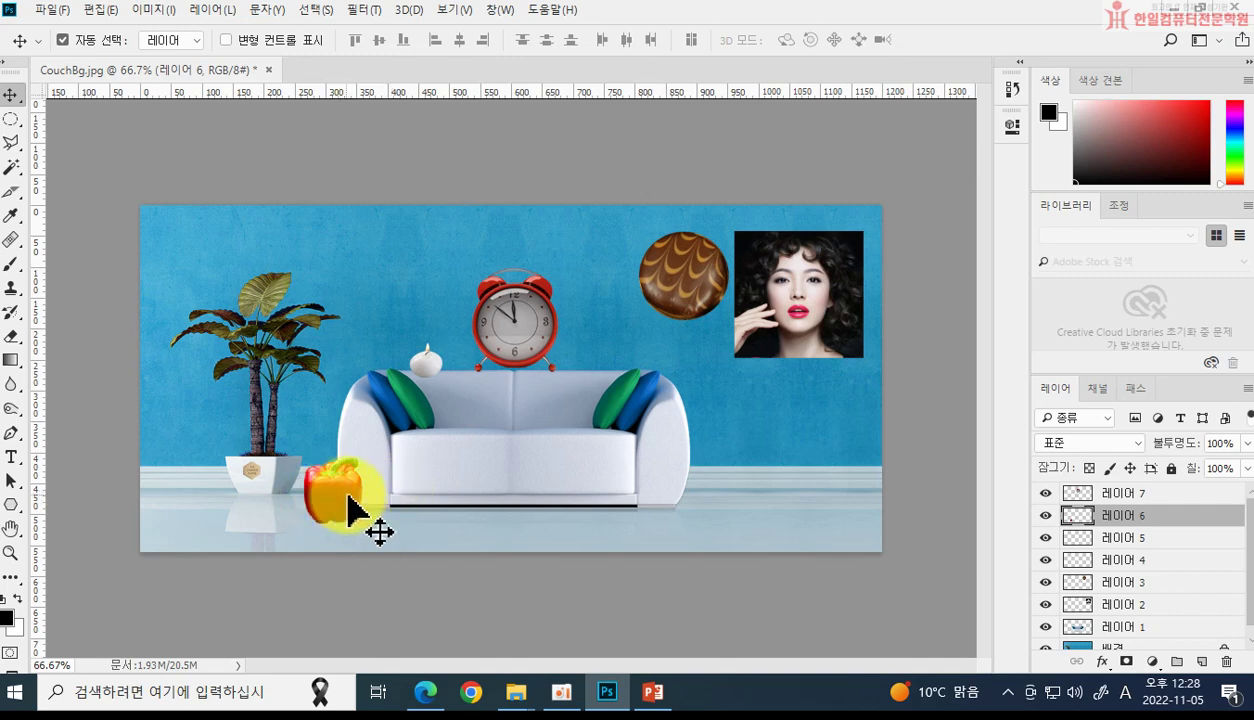
drag(334, 506, 319, 499)
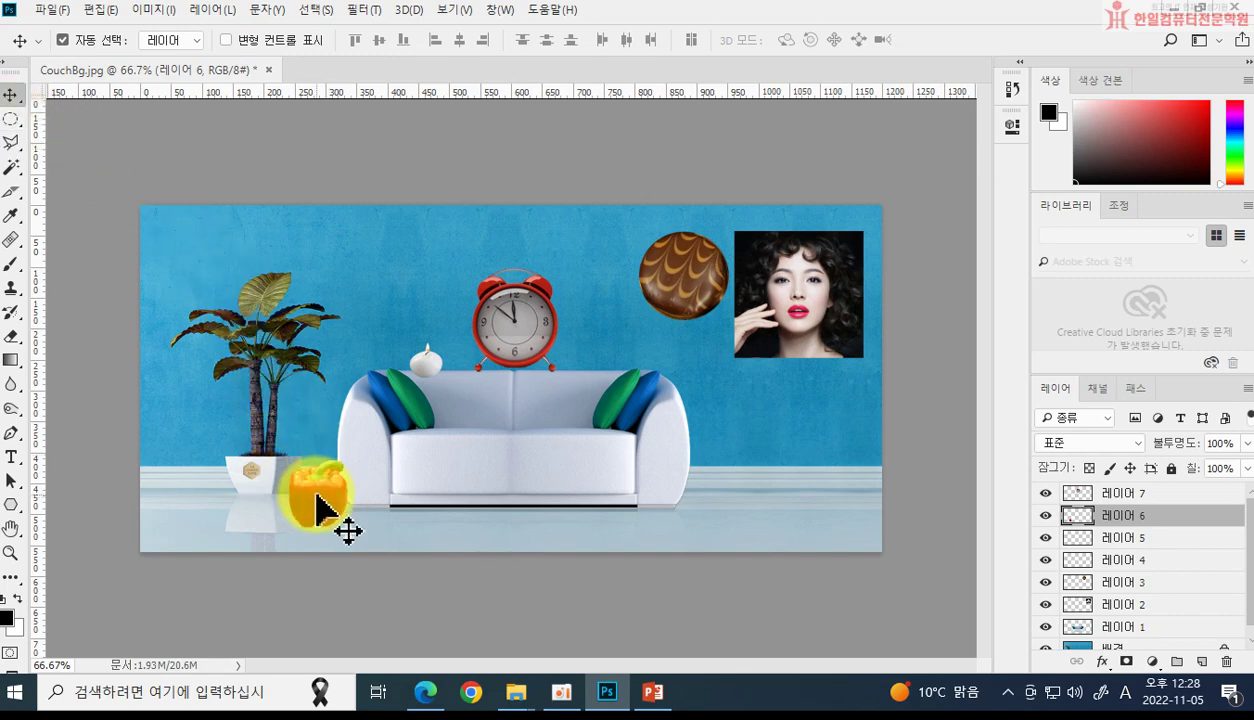
mouse_move(316, 493)
mouse_down()
mouse_move(370, 498)
mouse_move(332, 495)
mouse_up()
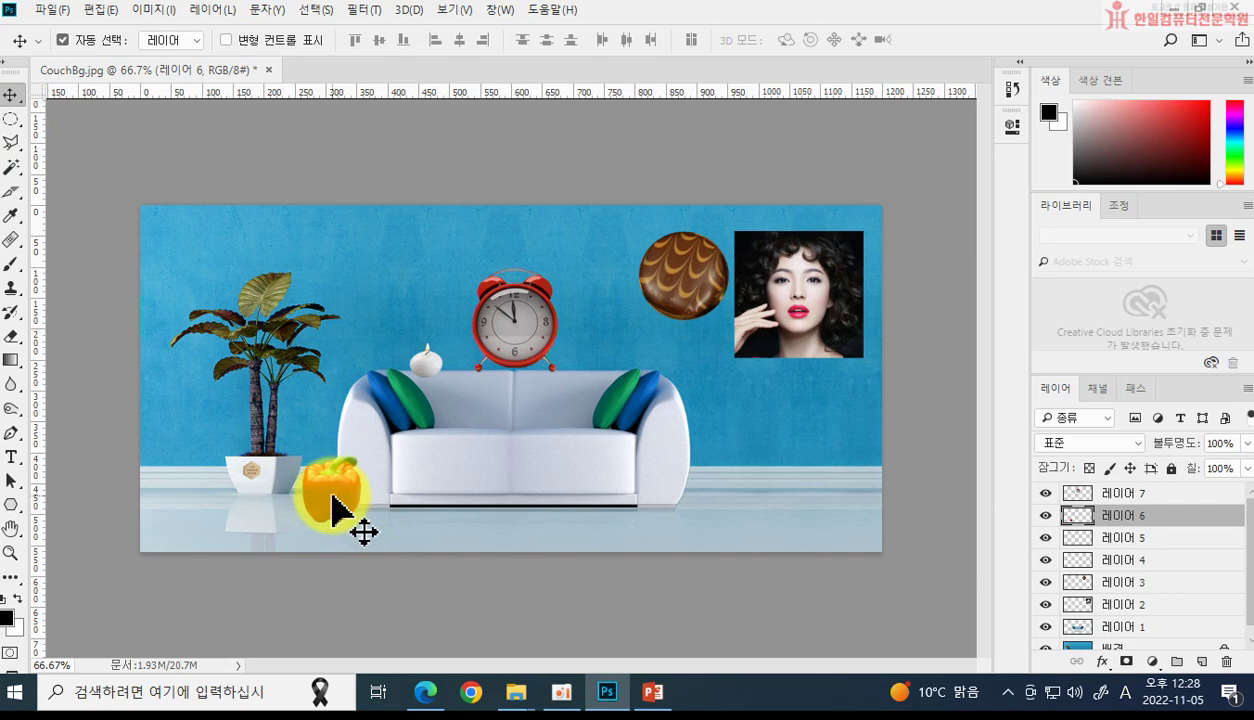
drag(333, 495, 392, 497)
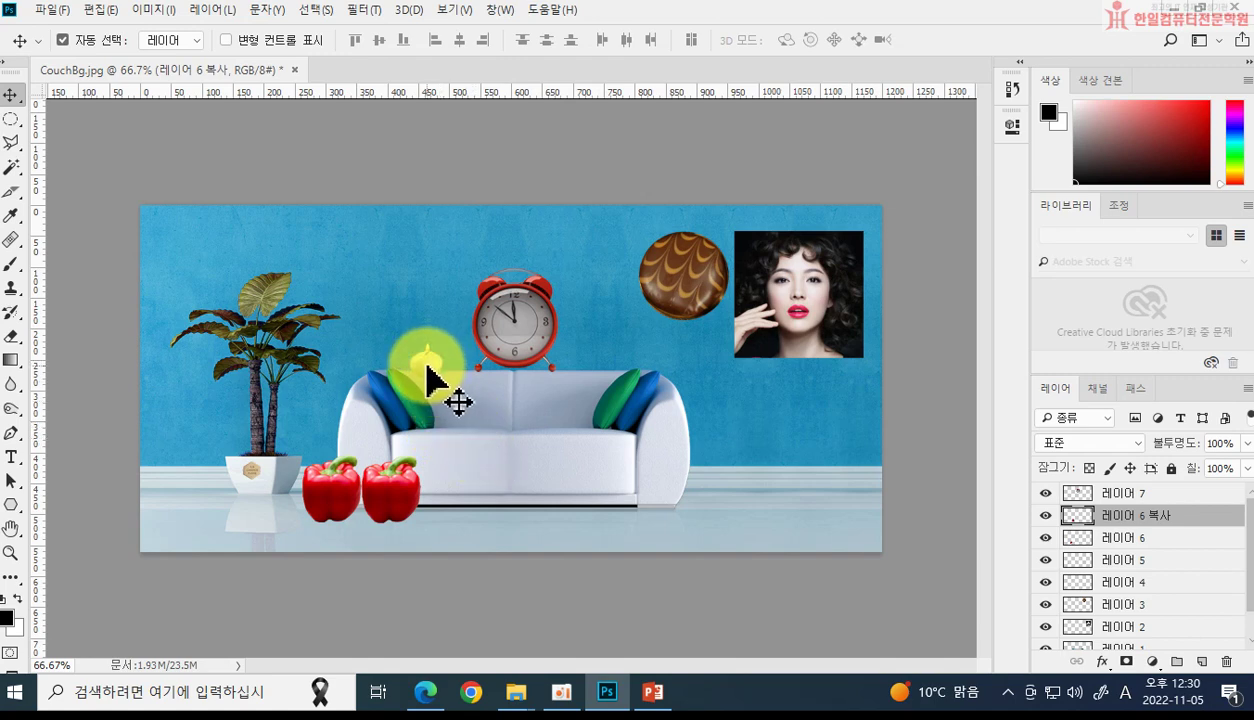
Step: Move the white candle down between the two peppers and raise its layer, 레이어 4, above 레이어 6 복사
drag(427, 366, 376, 456)
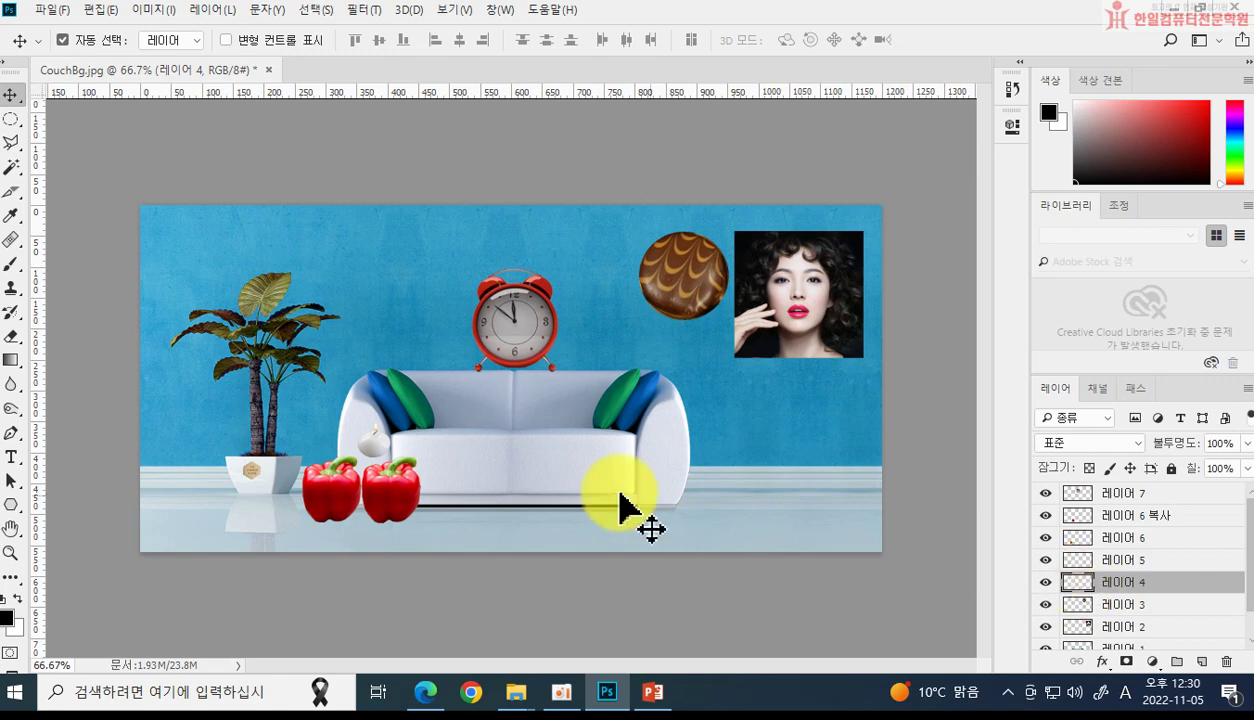
click(338, 515)
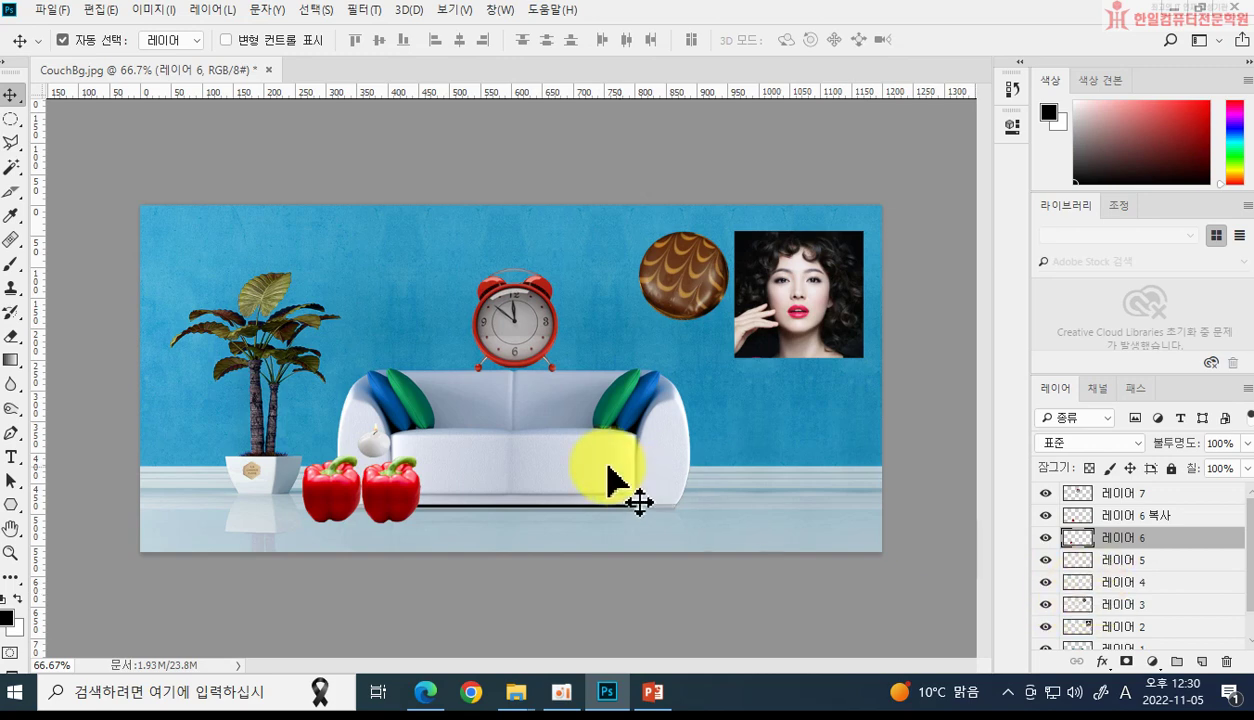
mouse_move(371, 455)
mouse_down()
mouse_move(358, 525)
mouse_move(360, 455)
mouse_move(352, 540)
mouse_move(368, 452)
mouse_up()
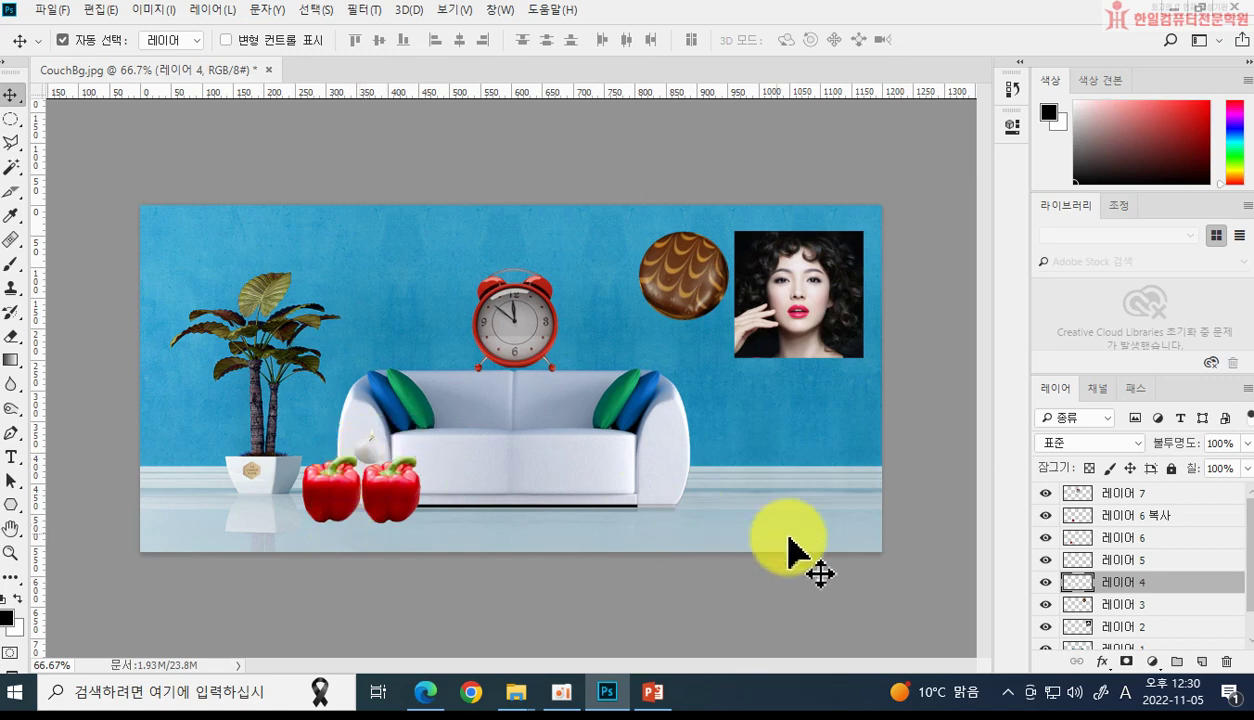
drag(1120, 585, 1116, 505)
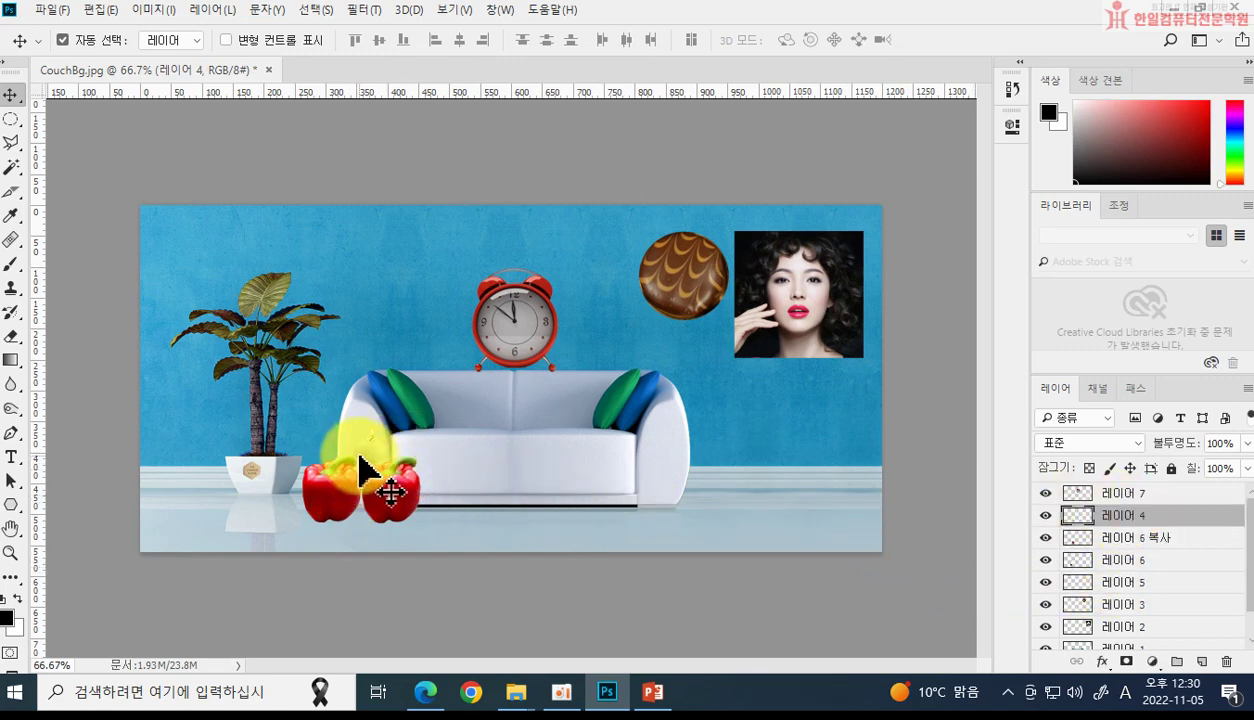